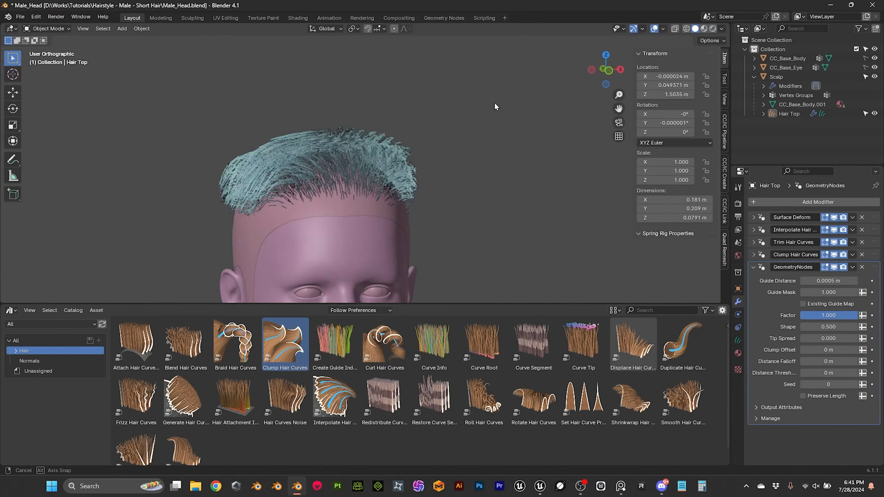
- Save the Male_Head_Bake file and open a recently used blend file
{"action": "middle_click_drag", "start_coordinate": [496, 107], "coordinate": [388, 188]}
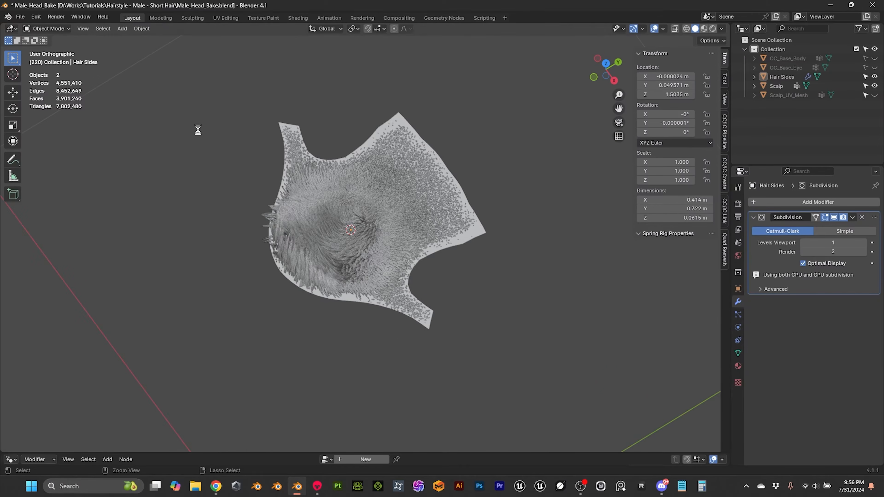
{"action": "key", "text": "ctrl+s"}
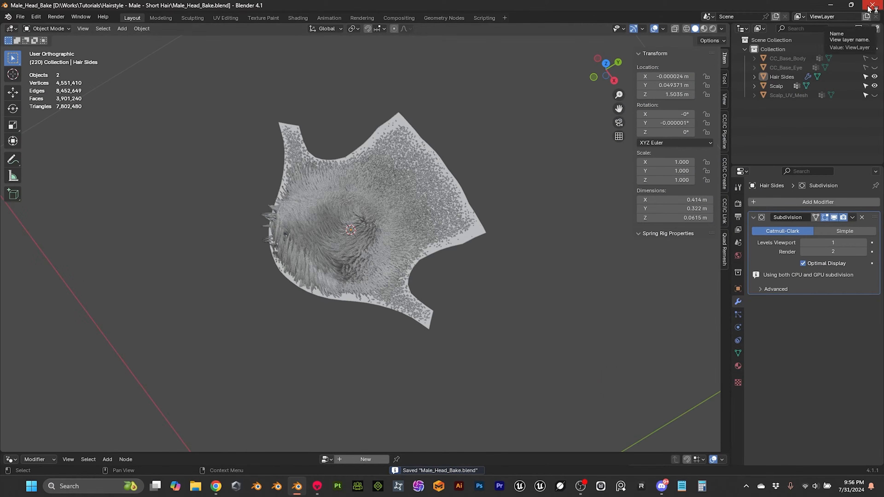
{"action": "left_click", "coordinate": [20, 16]}
{"action": "mouse_move", "coordinate": [47, 44]}
{"action": "left_click", "coordinate": [138, 62]}
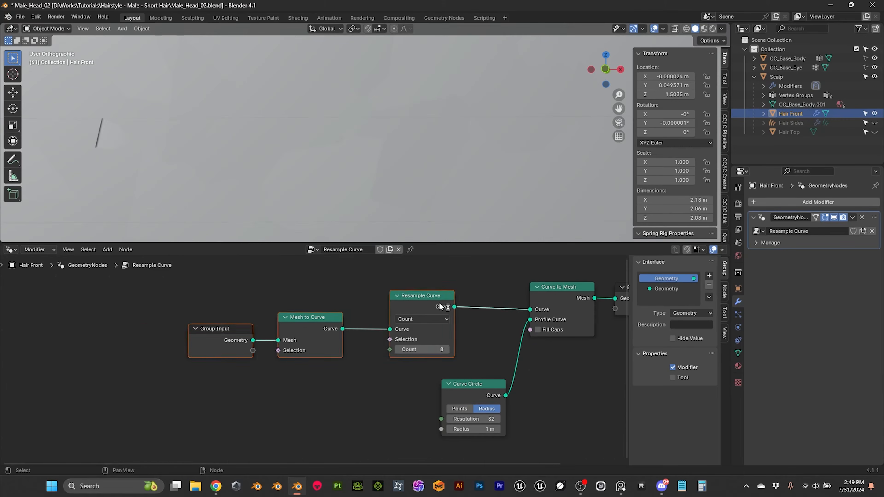
- Space out the hair nodes and insert a Set Curve Radius node between Resample Curve and Curve to Mesh
{"action": "left_click_drag", "start_coordinate": [440, 306], "coordinate": [354, 307]}
{"action": "left_click_drag", "start_coordinate": [467, 384], "coordinate": [439, 373]}
{"action": "left_click_drag", "start_coordinate": [558, 287], "coordinate": [547, 286]}
{"action": "middle_click_drag", "start_coordinate": [507, 331], "coordinate": [472, 344]}
{"action": "left_click_drag", "start_coordinate": [331, 319], "coordinate": [377, 338]}
{"action": "type", "text": "set radius"}
{"action": "left_click", "coordinate": [406, 354]}
{"action": "left_click", "coordinate": [401, 321]}
{"action": "left_click_drag", "start_coordinate": [435, 315], "coordinate": [482, 321]}
{"action": "left_click_drag", "start_coordinate": [403, 303], "coordinate": [411, 298]}
{"action": "mouse_move", "coordinate": [386, 140]}
{"action": "middle_mouse_down"}
{"action": "mouse_move", "coordinate": [439, 142]}
{"action": "mouse_move", "coordinate": [400, 106]}
{"action": "mouse_move", "coordinate": [393, 140]}
{"action": "middle_mouse_up"}
{"action": "left_click_drag", "start_coordinate": [55, 393], "coordinate": [225, 321]}
{"action": "middle_click_drag", "start_coordinate": [235, 425], "coordinate": [304, 404]}
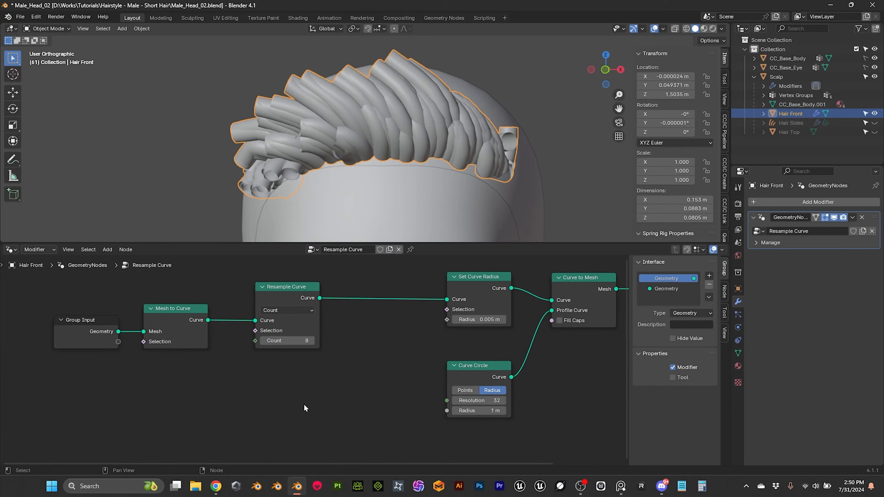
- Search the addable nodes for "spline" and add the matching node to the Hair Front node tree
{"action": "key", "text": "shift+a"}
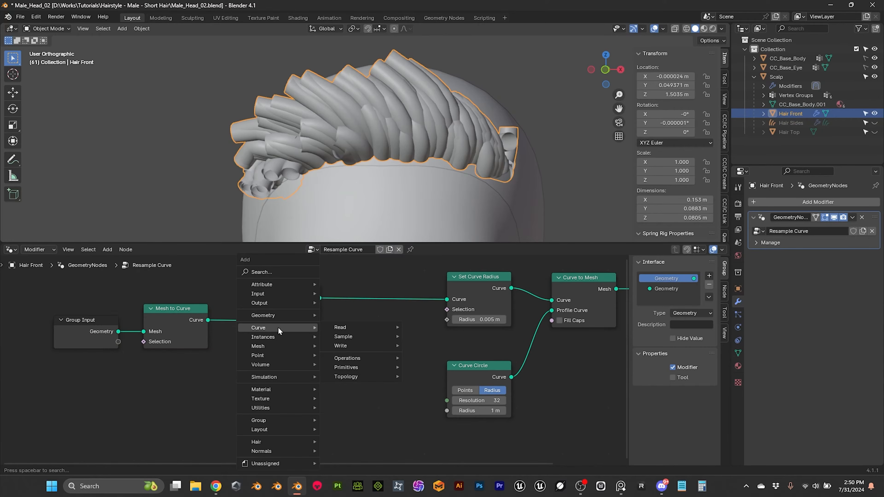
{"action": "type", "text": "spline"}
{"action": "left_click", "coordinate": [272, 276]}
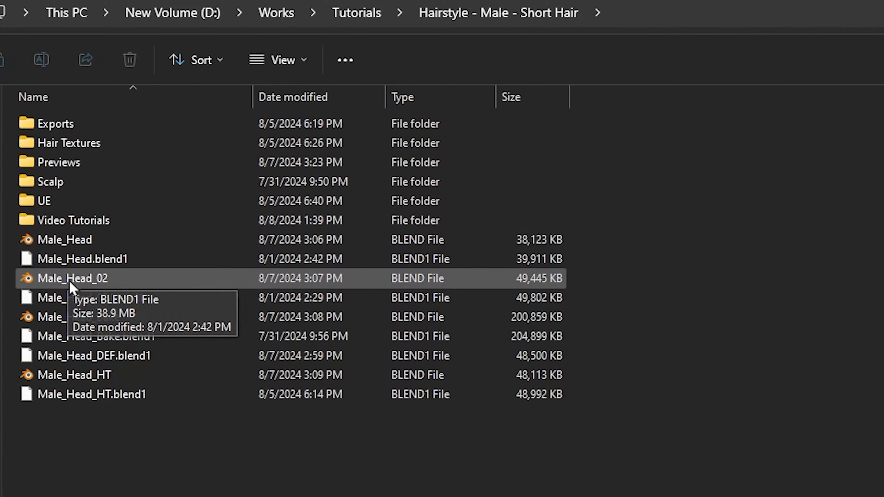
{"action": "double_click", "coordinate": [73, 317]}
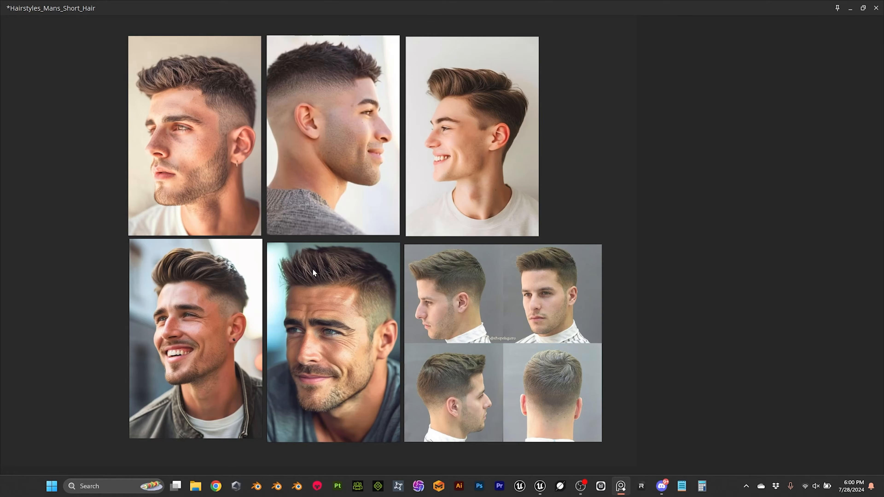
- Examine the short-hair reference photos up close, comparing the front, top and faded side sections of the haircuts
{"action": "scroll", "coordinate": [336, 268], "scroll_direction": "up", "scroll_amount": 5}
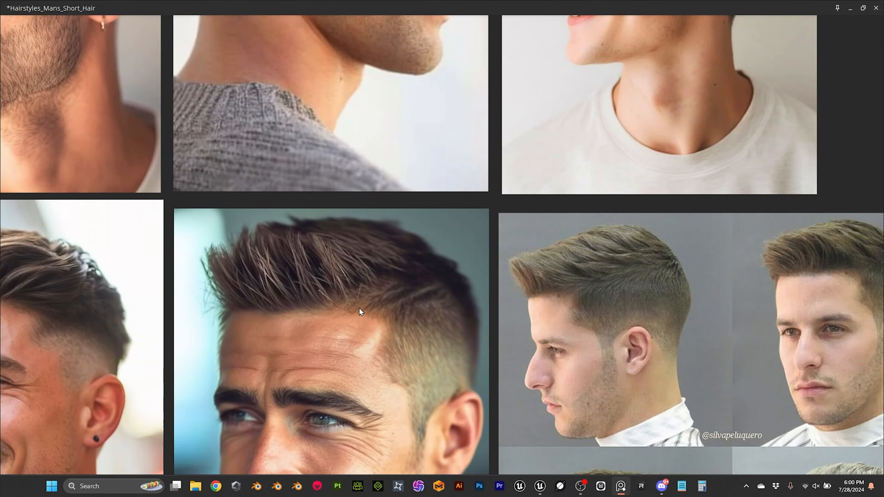
{"action": "key", "text": "ctrl+f"}
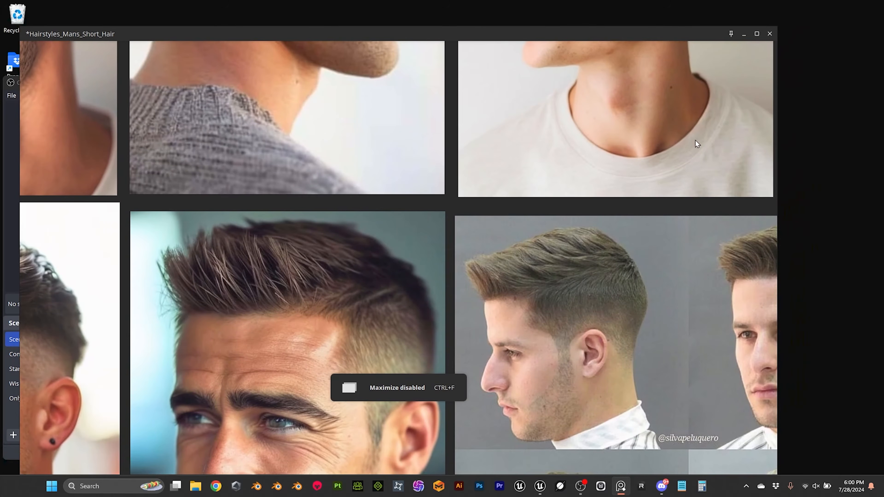
{"action": "key", "text": "ctrl+f"}
{"action": "middle_click_drag", "start_coordinate": [332, 256], "coordinate": [327, 128]}
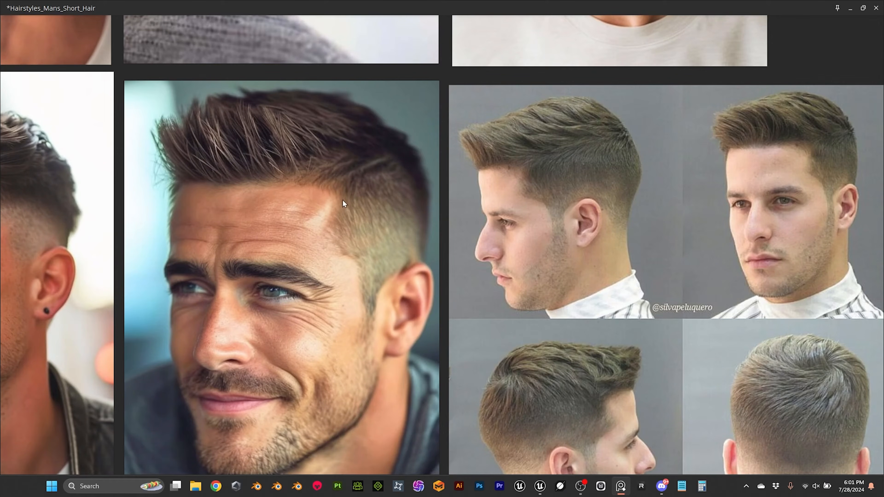
{"action": "scroll", "coordinate": [329, 209], "scroll_direction": "down", "scroll_amount": 1}
{"action": "scroll", "coordinate": [328, 209], "scroll_direction": "down", "scroll_amount": 2}
{"action": "scroll", "coordinate": [328, 208], "scroll_direction": "up", "scroll_amount": 2}
{"action": "scroll", "coordinate": [328, 208], "scroll_direction": "down", "scroll_amount": 1}
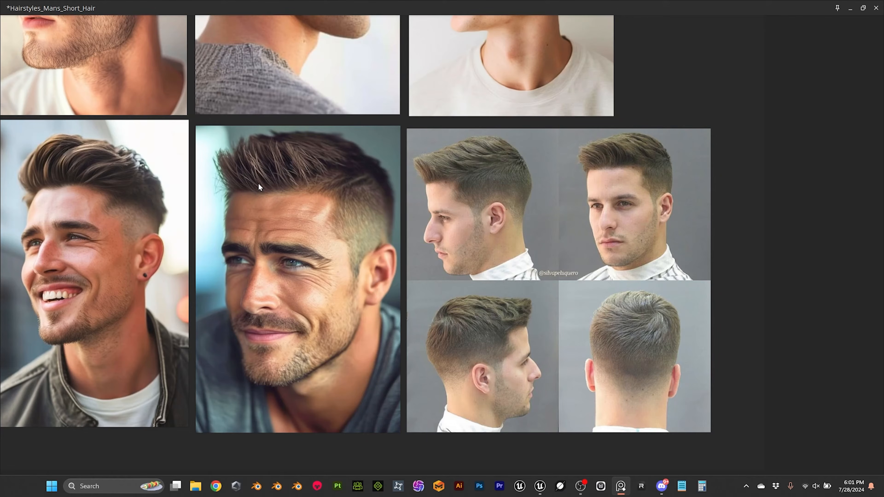
{"action": "scroll", "coordinate": [269, 198], "scroll_direction": "up", "scroll_amount": 1}
{"action": "scroll", "coordinate": [269, 199], "scroll_direction": "down", "scroll_amount": 1}
{"action": "scroll", "coordinate": [269, 199], "scroll_direction": "down", "scroll_amount": 1}
{"action": "middle_click_drag", "start_coordinate": [270, 200], "coordinate": [346, 209]}
{"action": "scroll", "coordinate": [307, 257], "scroll_direction": "down", "scroll_amount": 1}
{"action": "scroll", "coordinate": [315, 254], "scroll_direction": "up", "scroll_amount": 2}
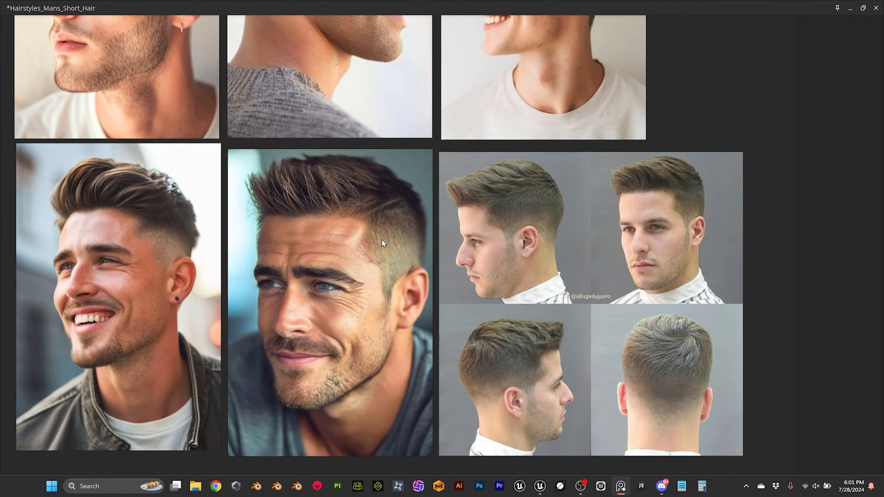
{"action": "scroll", "coordinate": [378, 239], "scroll_direction": "up", "scroll_amount": 1}
{"action": "scroll", "coordinate": [378, 238], "scroll_direction": "down", "scroll_amount": 1}
- Start drawing on the reference board with a blue 5A85FA pen and a dashed line style
{"action": "right_click", "coordinate": [501, 206]}
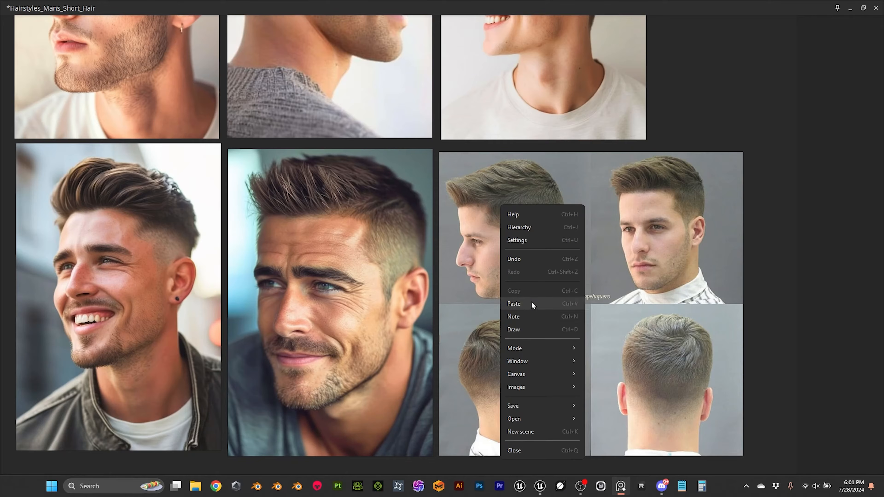
{"action": "left_click", "coordinate": [522, 332]}
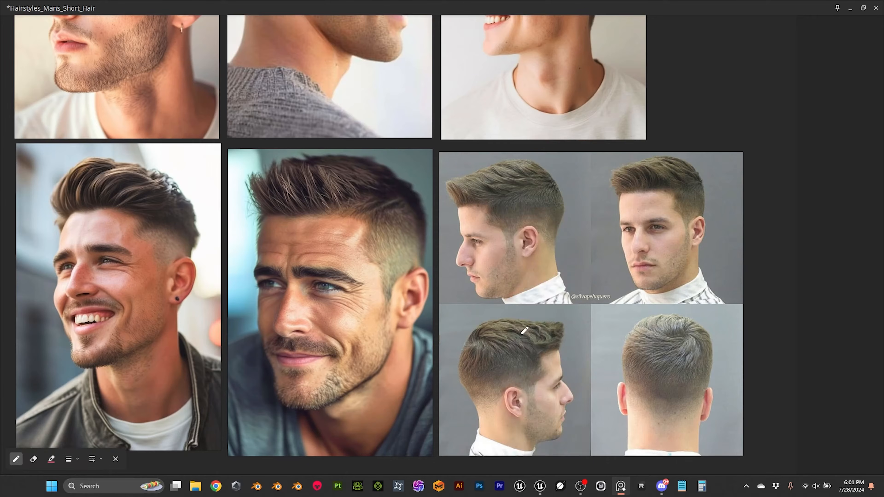
{"action": "left_click", "coordinate": [52, 460]}
{"action": "left_click", "coordinate": [402, 320]}
{"action": "left_click", "coordinate": [412, 347]}
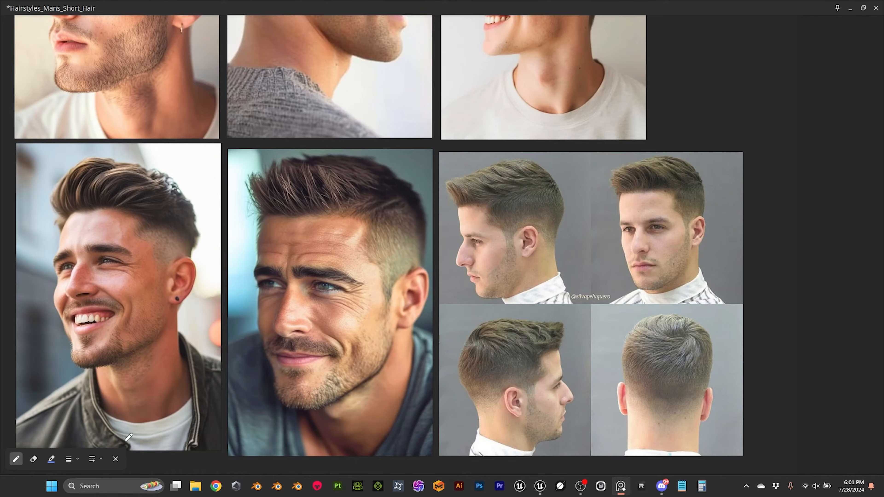
{"action": "left_click", "coordinate": [98, 460]}
{"action": "left_click", "coordinate": [98, 429]}
- Outline the separate hair sections with dashed lines on the bearded man's portrait and on the left-facing profile photo
{"action": "mouse_move", "coordinate": [283, 164]}
{"action": "left_mouse_down"}
{"action": "mouse_move", "coordinate": [249, 181]}
{"action": "mouse_move", "coordinate": [258, 207]}
{"action": "mouse_move", "coordinate": [346, 210]}
{"action": "mouse_move", "coordinate": [351, 191]}
{"action": "mouse_move", "coordinate": [329, 169]}
{"action": "mouse_move", "coordinate": [271, 162]}
{"action": "mouse_move", "coordinate": [318, 154]}
{"action": "mouse_move", "coordinate": [369, 158]}
{"action": "mouse_move", "coordinate": [411, 183]}
{"action": "mouse_move", "coordinate": [372, 207]}
{"action": "mouse_move", "coordinate": [354, 206]}
{"action": "mouse_move", "coordinate": [371, 228]}
{"action": "mouse_move", "coordinate": [361, 246]}
{"action": "mouse_move", "coordinate": [387, 300]}
{"action": "mouse_move", "coordinate": [401, 269]}
{"action": "mouse_move", "coordinate": [422, 257]}
{"action": "mouse_move", "coordinate": [429, 224]}
{"action": "mouse_move", "coordinate": [412, 188]}
{"action": "left_mouse_up"}
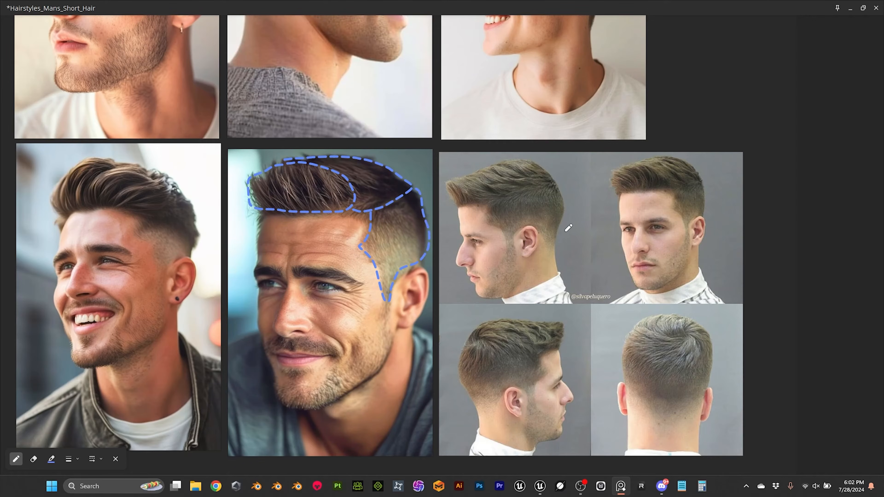
{"action": "mouse_move", "coordinate": [459, 191]}
{"action": "left_mouse_down"}
{"action": "mouse_move", "coordinate": [463, 205]}
{"action": "mouse_move", "coordinate": [453, 189]}
{"action": "mouse_move", "coordinate": [522, 159]}
{"action": "mouse_move", "coordinate": [546, 172]}
{"action": "mouse_move", "coordinate": [467, 204]}
{"action": "mouse_move", "coordinate": [490, 218]}
{"action": "mouse_move", "coordinate": [503, 240]}
{"action": "mouse_move", "coordinate": [531, 226]}
{"action": "mouse_move", "coordinate": [547, 240]}
{"action": "mouse_move", "coordinate": [559, 230]}
{"action": "mouse_move", "coordinate": [554, 182]}
{"action": "mouse_move", "coordinate": [560, 188]}
{"action": "left_mouse_up"}
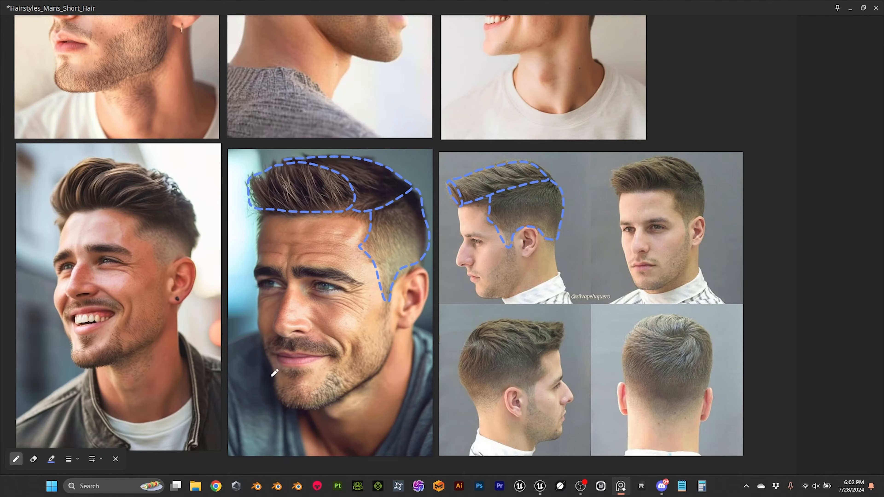
- Change the pen colour to red CA445E and its line style to arrows
{"action": "left_click", "coordinate": [51, 459]}
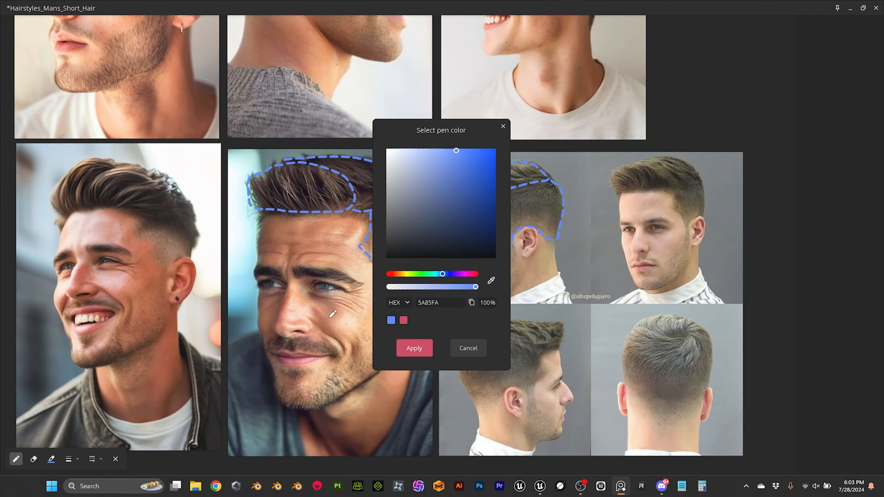
{"action": "left_click", "coordinate": [403, 320]}
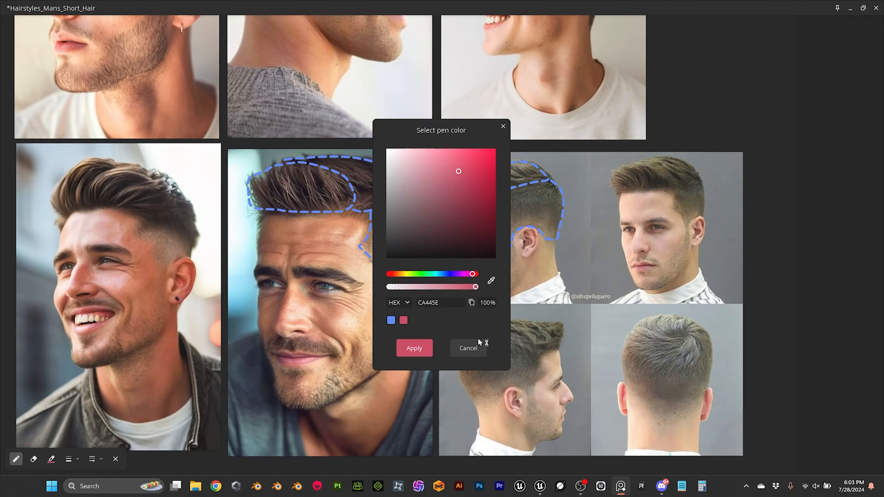
{"action": "left_click", "coordinate": [414, 347]}
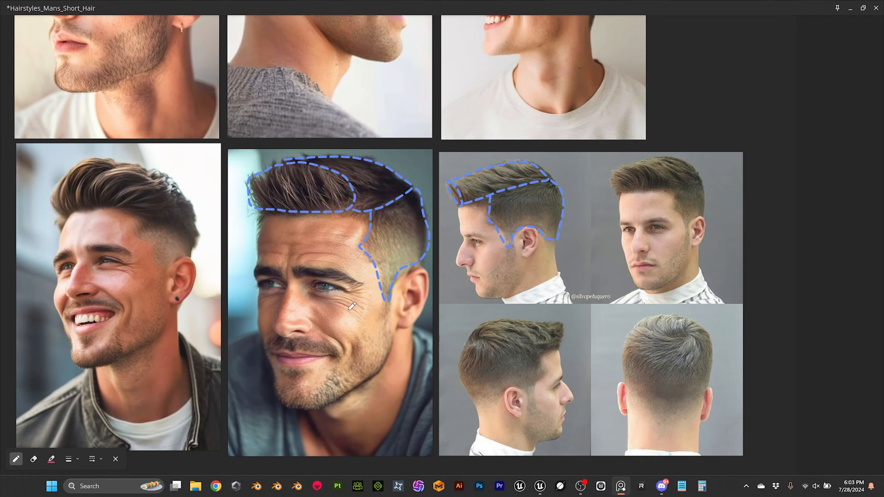
{"action": "left_click", "coordinate": [96, 461]}
{"action": "left_click", "coordinate": [105, 435]}
- Draw hair-direction arrows on the back view, the right-facing profile and the left-facing profile of the four-view reference photo
{"action": "mouse_move", "coordinate": [686, 338]}
{"action": "left_mouse_down"}
{"action": "mouse_move", "coordinate": [678, 369]}
{"action": "mouse_move", "coordinate": [664, 383]}
{"action": "left_mouse_up"}
{"action": "mouse_move", "coordinate": [683, 335]}
{"action": "left_mouse_down"}
{"action": "mouse_move", "coordinate": [655, 366]}
{"action": "mouse_move", "coordinate": [650, 346]}
{"action": "mouse_move", "coordinate": [631, 348]}
{"action": "mouse_move", "coordinate": [646, 331]}
{"action": "mouse_move", "coordinate": [675, 331]}
{"action": "mouse_move", "coordinate": [660, 315]}
{"action": "mouse_move", "coordinate": [693, 322]}
{"action": "mouse_move", "coordinate": [705, 331]}
{"action": "mouse_move", "coordinate": [700, 394]}
{"action": "mouse_move", "coordinate": [703, 387]}
{"action": "left_mouse_up"}
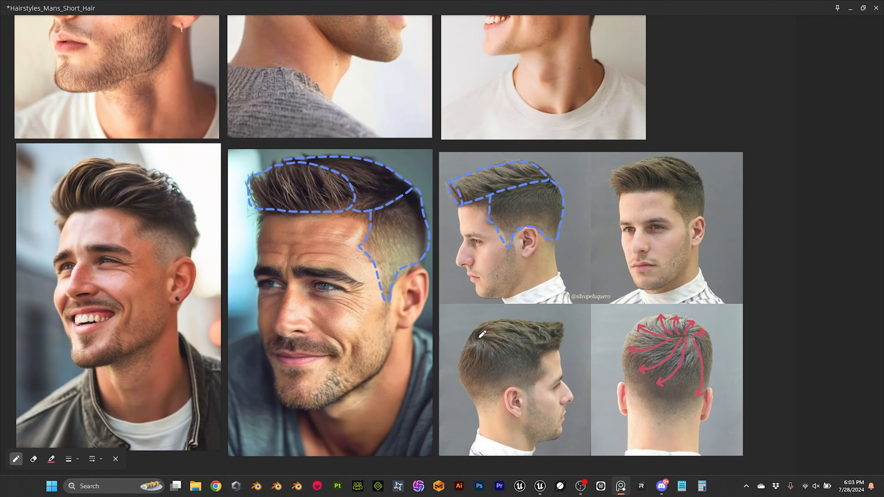
{"action": "mouse_move", "coordinate": [471, 338]}
{"action": "left_mouse_down"}
{"action": "mouse_move", "coordinate": [489, 322]}
{"action": "mouse_move", "coordinate": [507, 329]}
{"action": "mouse_move", "coordinate": [507, 320]}
{"action": "mouse_move", "coordinate": [520, 334]}
{"action": "mouse_move", "coordinate": [533, 325]}
{"action": "mouse_move", "coordinate": [537, 342]}
{"action": "mouse_move", "coordinate": [549, 329]}
{"action": "mouse_move", "coordinate": [548, 343]}
{"action": "left_mouse_up"}
{"action": "mouse_move", "coordinate": [503, 344]}
{"action": "left_mouse_down"}
{"action": "mouse_move", "coordinate": [522, 361]}
{"action": "mouse_move", "coordinate": [502, 356]}
{"action": "mouse_move", "coordinate": [465, 381]}
{"action": "mouse_move", "coordinate": [533, 359]}
{"action": "mouse_move", "coordinate": [530, 371]}
{"action": "left_mouse_up"}
{"action": "left_click_drag", "start_coordinate": [525, 367], "coordinate": [535, 368]}
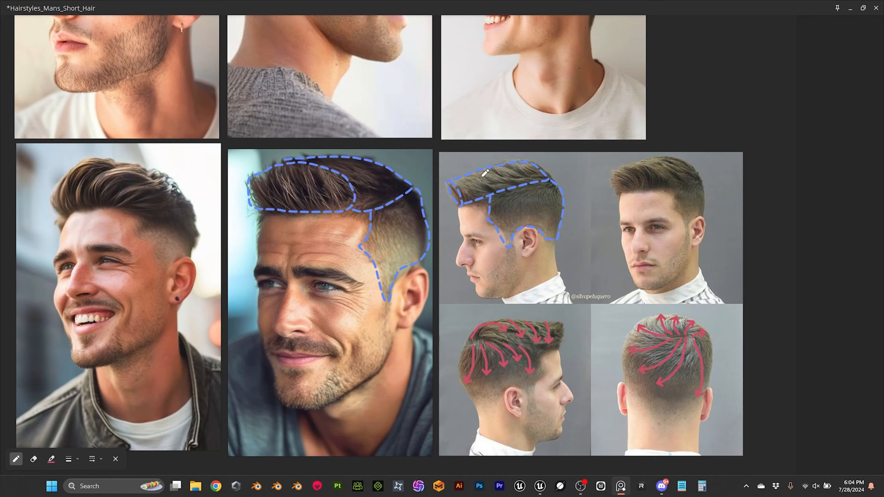
{"action": "mouse_move", "coordinate": [542, 178]}
{"action": "left_mouse_down"}
{"action": "mouse_move", "coordinate": [514, 167]}
{"action": "mouse_move", "coordinate": [522, 179]}
{"action": "mouse_move", "coordinate": [479, 168]}
{"action": "mouse_move", "coordinate": [489, 191]}
{"action": "mouse_move", "coordinate": [460, 181]}
{"action": "left_mouse_up"}
{"action": "mouse_move", "coordinate": [518, 192]}
{"action": "left_mouse_down"}
{"action": "mouse_move", "coordinate": [495, 213]}
{"action": "mouse_move", "coordinate": [523, 197]}
{"action": "mouse_move", "coordinate": [511, 215]}
{"action": "mouse_move", "coordinate": [554, 213]}
{"action": "left_mouse_up"}
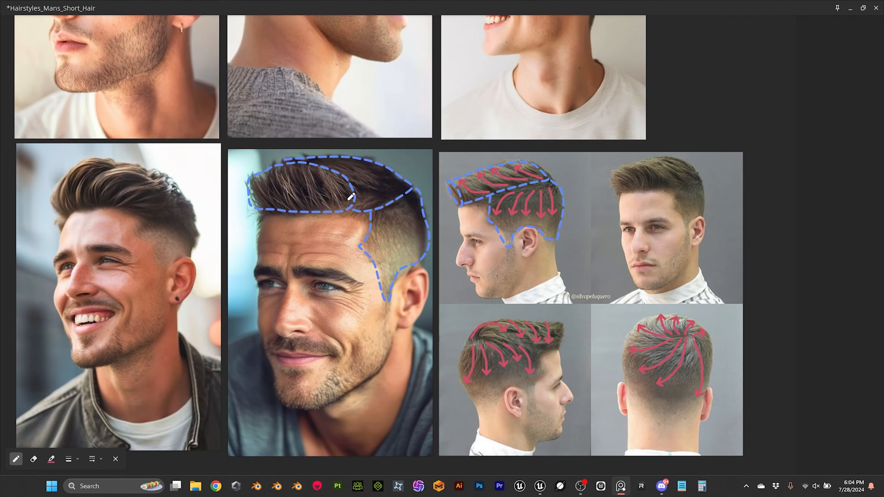
- Draw upward hair-direction arrows across the outlined front section of the bearded man's hair
{"action": "mouse_move", "coordinate": [337, 208]}
{"action": "left_mouse_down"}
{"action": "mouse_move", "coordinate": [324, 176]}
{"action": "mouse_move", "coordinate": [310, 187]}
{"action": "mouse_move", "coordinate": [297, 173]}
{"action": "left_mouse_up"}
{"action": "left_click_drag", "start_coordinate": [296, 181], "coordinate": [295, 172]}
{"action": "mouse_move", "coordinate": [293, 206]}
{"action": "left_mouse_down"}
{"action": "mouse_move", "coordinate": [276, 177]}
{"action": "mouse_move", "coordinate": [267, 193]}
{"action": "left_mouse_up"}
{"action": "left_click_drag", "start_coordinate": [265, 199], "coordinate": [258, 182]}
{"action": "left_click_drag", "start_coordinate": [255, 188], "coordinate": [263, 182]}
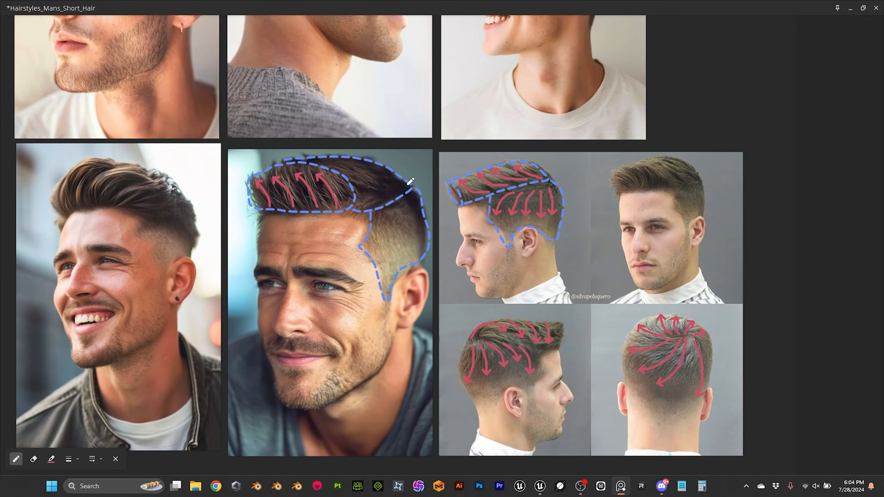
- Draw forward-sweeping arrows on the top section and downward arrows on the side section of the bearded man's hair
{"action": "mouse_move", "coordinate": [406, 185]}
{"action": "left_mouse_down"}
{"action": "mouse_move", "coordinate": [372, 171]}
{"action": "mouse_move", "coordinate": [386, 189]}
{"action": "mouse_move", "coordinate": [364, 168]}
{"action": "left_mouse_up"}
{"action": "mouse_move", "coordinate": [381, 199]}
{"action": "left_mouse_down"}
{"action": "mouse_move", "coordinate": [347, 171]}
{"action": "mouse_move", "coordinate": [358, 182]}
{"action": "left_mouse_up"}
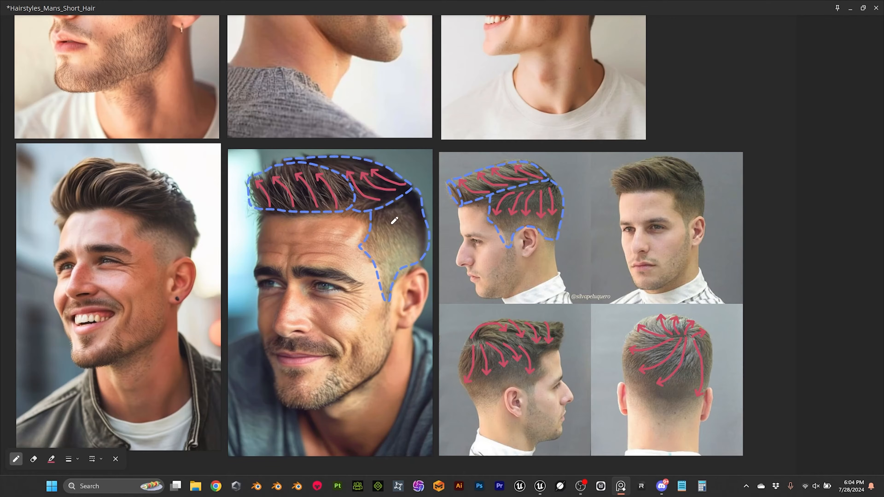
{"action": "mouse_move", "coordinate": [391, 207]}
{"action": "left_mouse_down"}
{"action": "mouse_move", "coordinate": [375, 256]}
{"action": "mouse_move", "coordinate": [396, 219]}
{"action": "mouse_move", "coordinate": [393, 243]}
{"action": "left_mouse_up"}
{"action": "left_click_drag", "start_coordinate": [413, 197], "coordinate": [407, 233]}
{"action": "left_click_drag", "start_coordinate": [403, 225], "coordinate": [412, 229]}
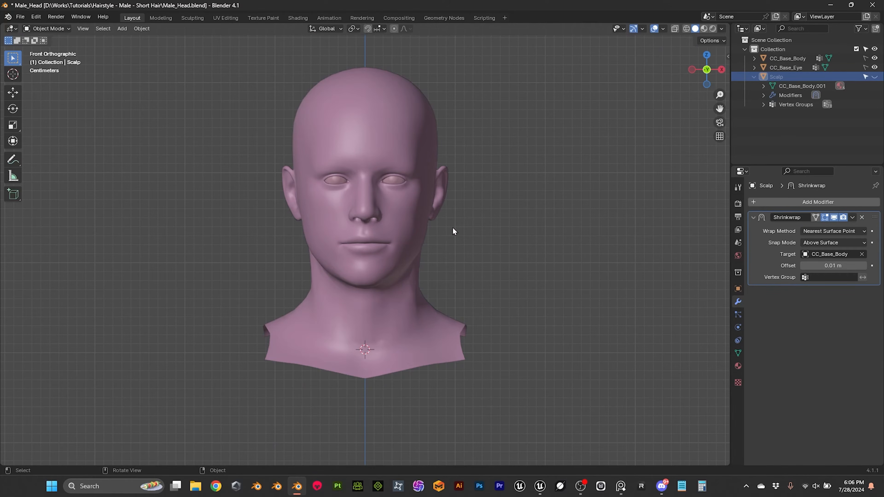
- Examine the bald head model in Blender from the front, three-quarter and side views
{"action": "middle_click_drag", "start_coordinate": [402, 231], "coordinate": [433, 235]}
{"action": "scroll", "coordinate": [433, 231], "scroll_direction": "down", "scroll_amount": 1}
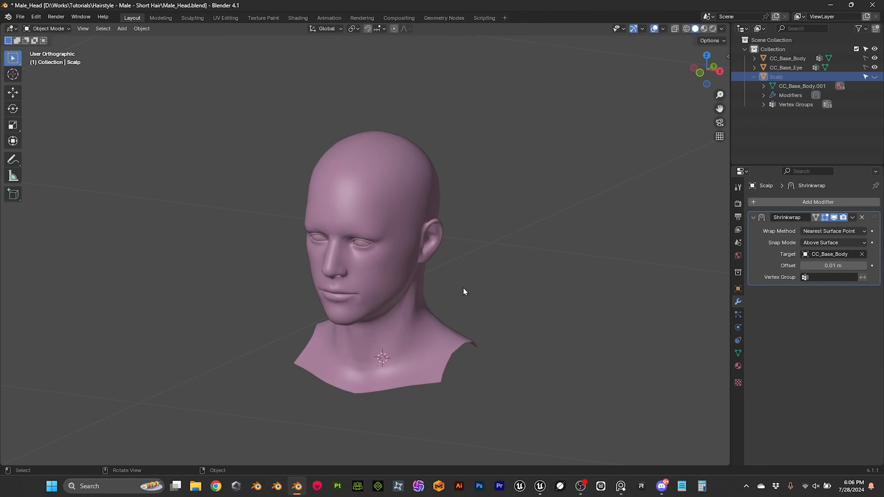
{"action": "scroll", "coordinate": [464, 288], "scroll_direction": "down", "scroll_amount": 1}
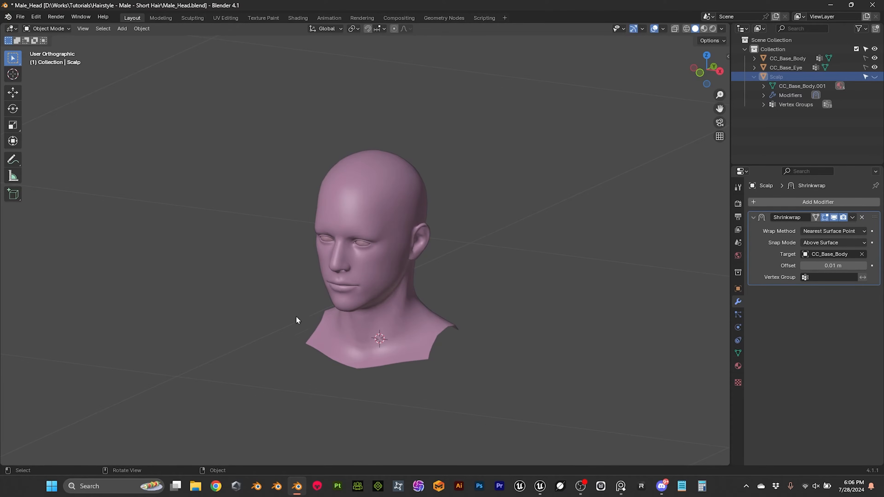
{"action": "middle_click_drag", "start_coordinate": [567, 290], "coordinate": [522, 294]}
{"action": "scroll", "coordinate": [542, 282], "scroll_direction": "up", "scroll_amount": 1}
{"action": "scroll", "coordinate": [521, 294], "scroll_direction": "up", "scroll_amount": 1}
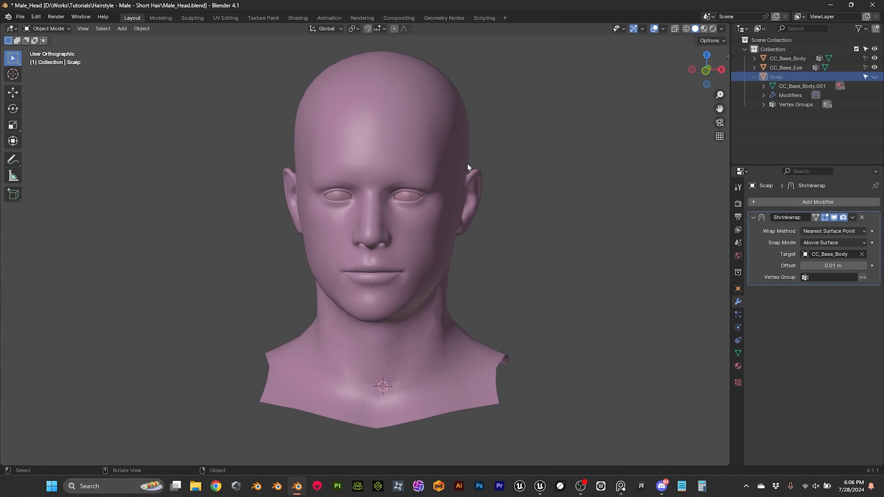
{"action": "scroll", "coordinate": [497, 266], "scroll_direction": "down", "scroll_amount": 1}
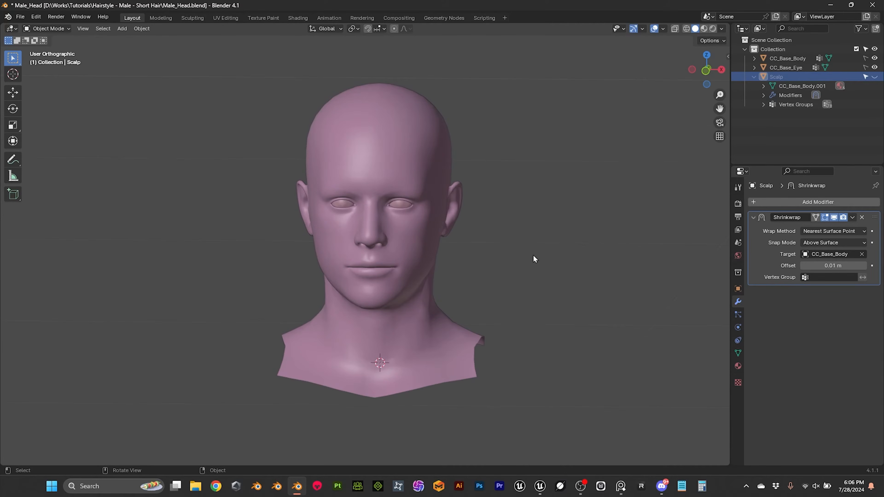
{"action": "scroll", "coordinate": [494, 243], "scroll_direction": "up", "scroll_amount": 1}
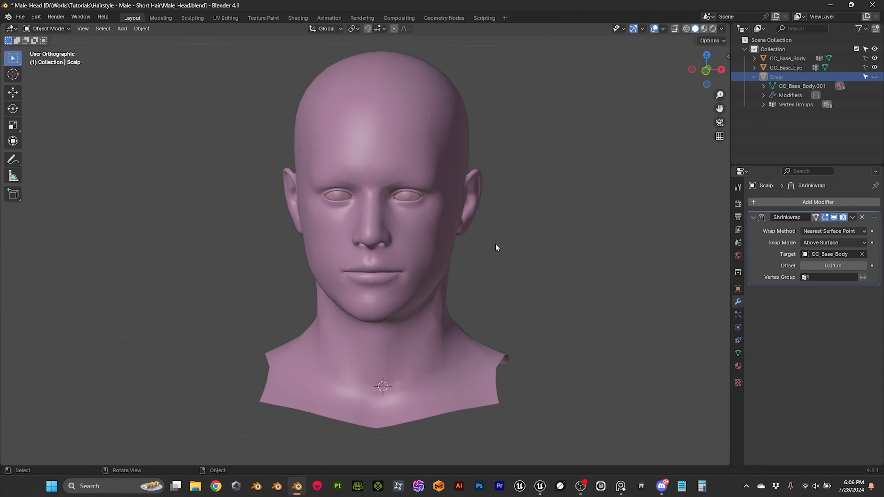
{"action": "scroll", "coordinate": [517, 234], "scroll_direction": "down", "scroll_amount": 1}
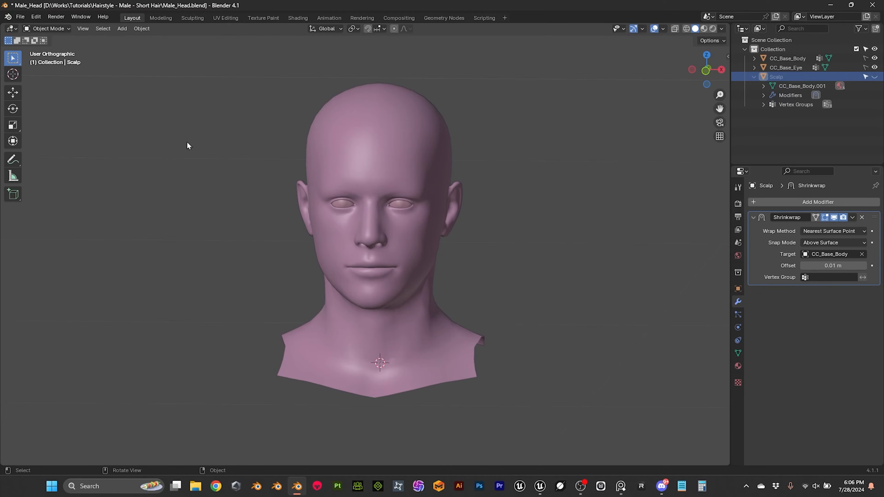
{"action": "middle_click_drag", "start_coordinate": [503, 178], "coordinate": [418, 152]}
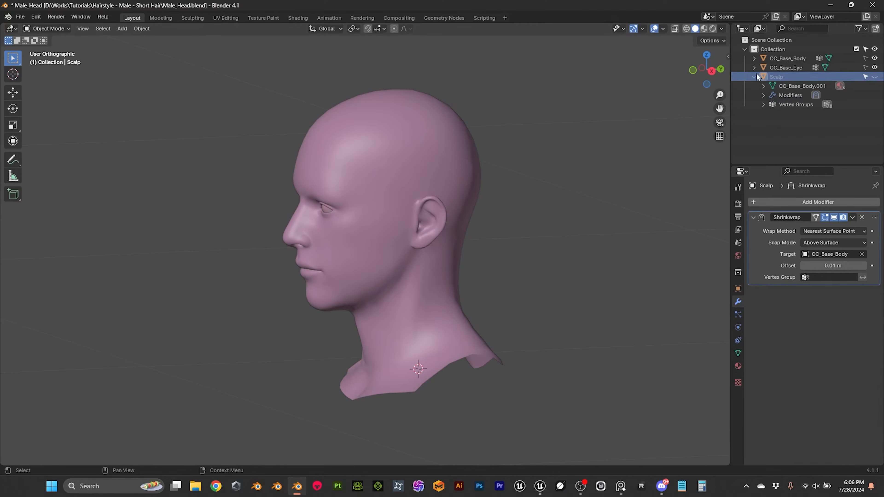
- Show the Scalp object to inspect its hairline from the side, and hide it again
{"action": "left_click", "coordinate": [875, 77]}
{"action": "mouse_move", "coordinate": [434, 140]}
{"action": "middle_mouse_down"}
{"action": "mouse_move", "coordinate": [418, 161]}
{"action": "mouse_move", "coordinate": [429, 148]}
{"action": "middle_mouse_up"}
{"action": "scroll", "coordinate": [384, 189], "scroll_direction": "up", "scroll_amount": 2}
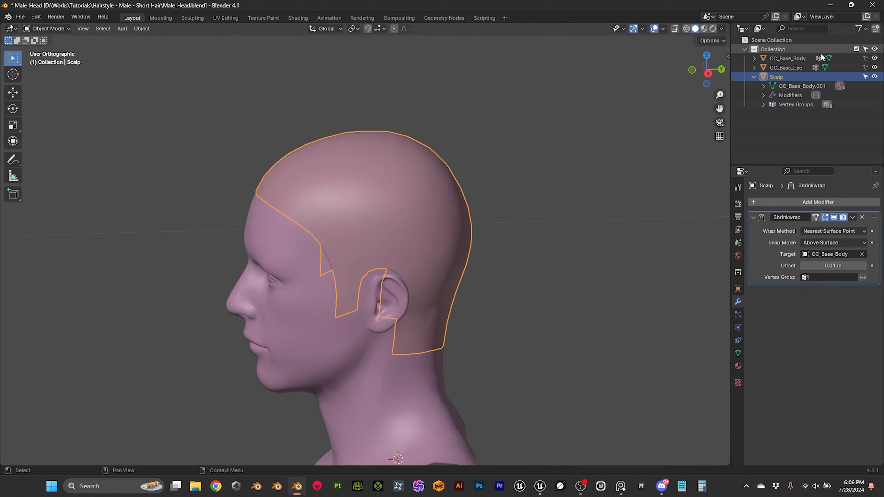
{"action": "left_click", "coordinate": [874, 77]}
{"action": "middle_click_drag", "start_coordinate": [428, 171], "coordinate": [412, 197]}
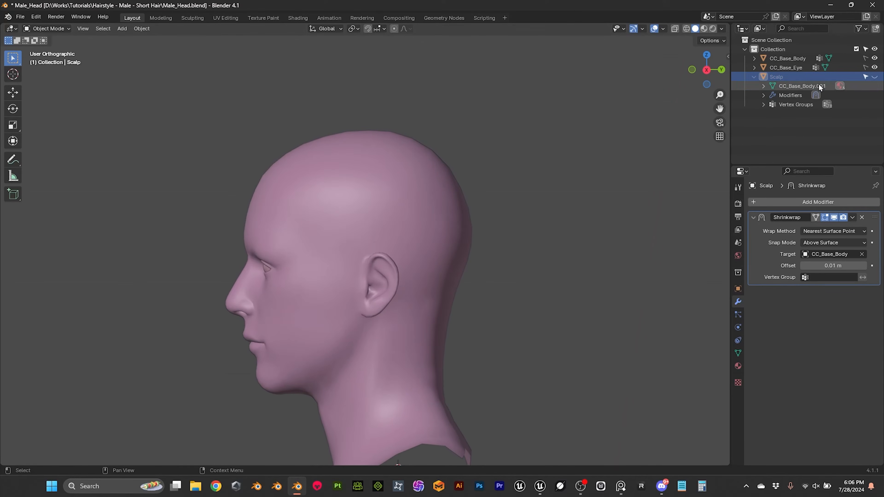
- Make CC_Base_Body and CC_Base_Eye selectable in the viewport and open the head mesh for editing
{"action": "left_click_drag", "start_coordinate": [866, 67], "coordinate": [865, 58]}
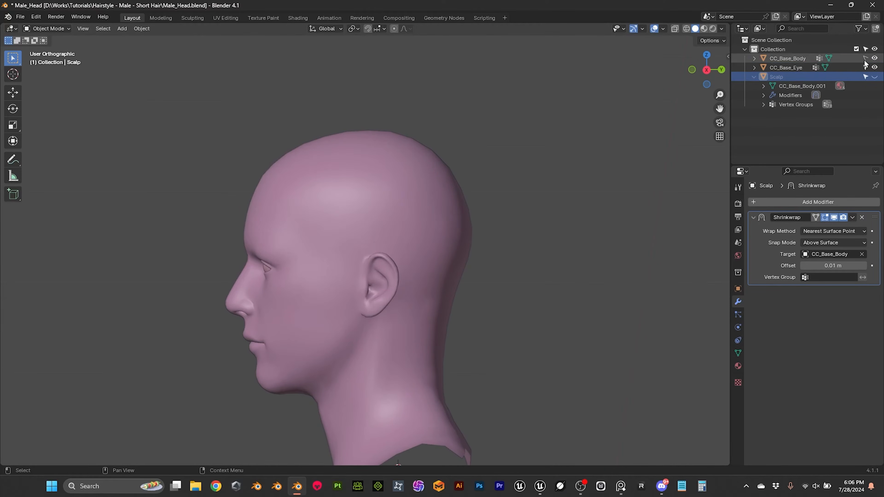
{"action": "left_click", "coordinate": [402, 162]}
{"action": "middle_click_drag", "start_coordinate": [401, 162], "coordinate": [420, 152]}
{"action": "key", "text": "Tab"}
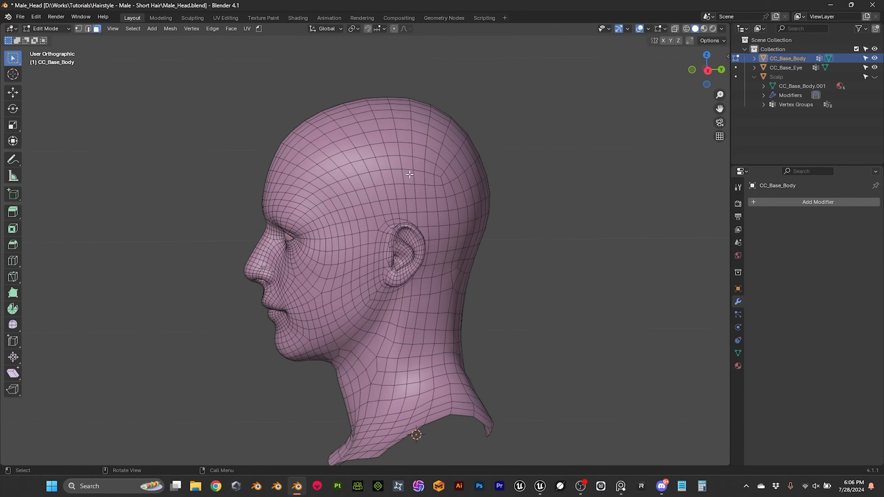
- Select the head's faces across the crown, upper side and back, down to just above the ear
{"action": "scroll", "coordinate": [405, 171], "scroll_direction": "up", "scroll_amount": 2}
{"action": "left_click_drag", "start_coordinate": [239, 85], "coordinate": [435, 156]}
{"action": "scroll", "coordinate": [429, 119], "scroll_direction": "down", "scroll_amount": 3}
{"action": "key", "text": "b"}
{"action": "left_click_drag", "start_coordinate": [340, 95], "coordinate": [447, 190]}
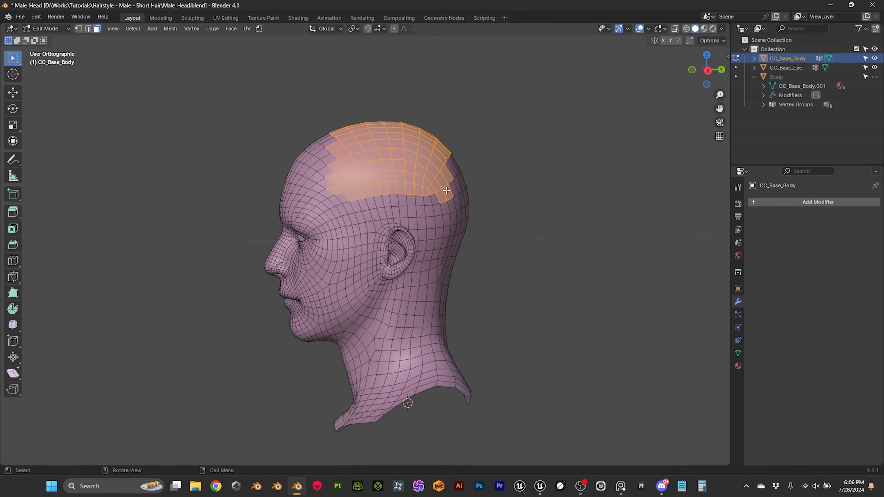
{"action": "left_click_drag", "start_coordinate": [316, 117], "coordinate": [400, 200]}
{"action": "scroll", "coordinate": [459, 183], "scroll_direction": "up", "scroll_amount": 2}
{"action": "left_click_drag", "start_coordinate": [384, 61], "coordinate": [508, 206], "text": "shift"}
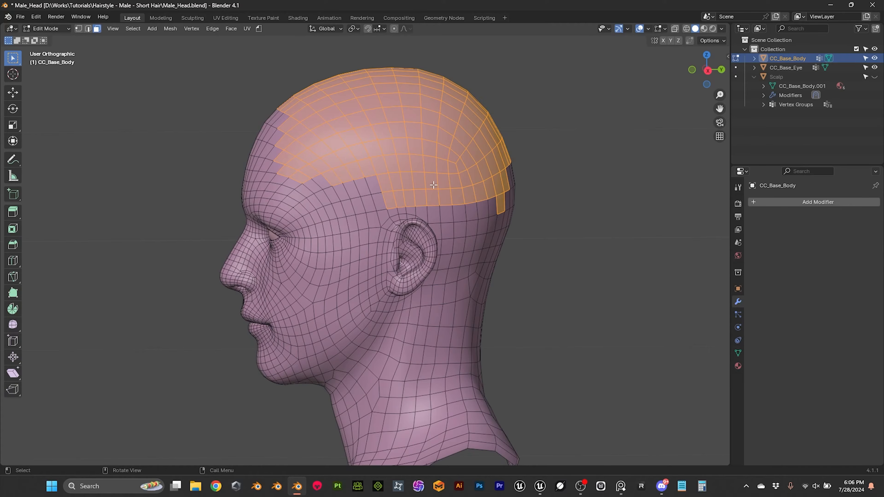
- Duplicate the selected scalp faces in place, separate them into their own object and return to Object Mode
{"action": "key", "text": "g"}
{"action": "right_click", "coordinate": [526, 129]}
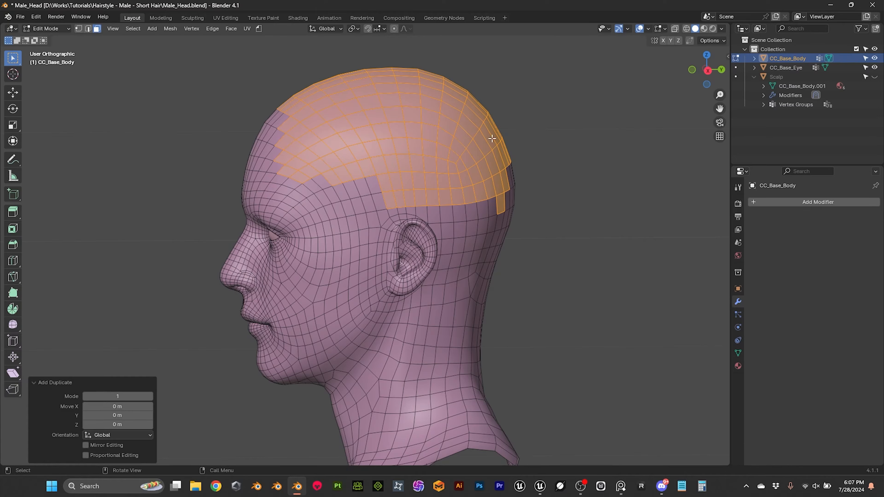
{"action": "key", "text": "p"}
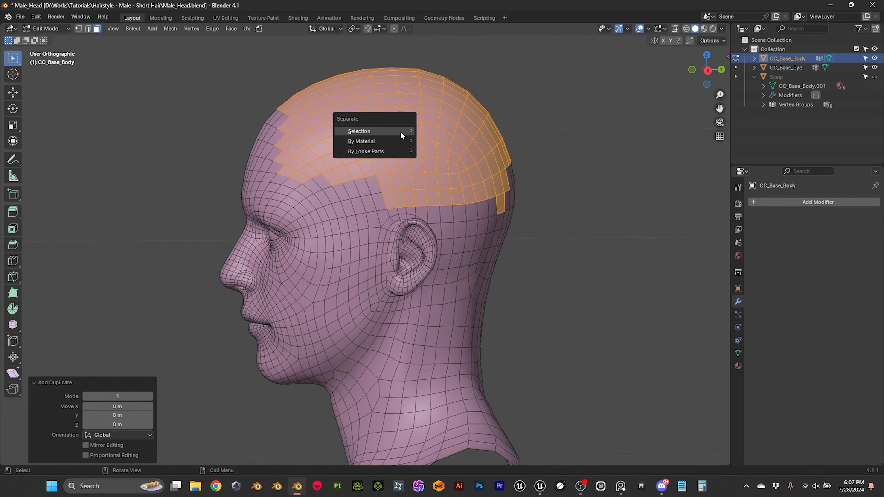
{"action": "left_click", "coordinate": [362, 133]}
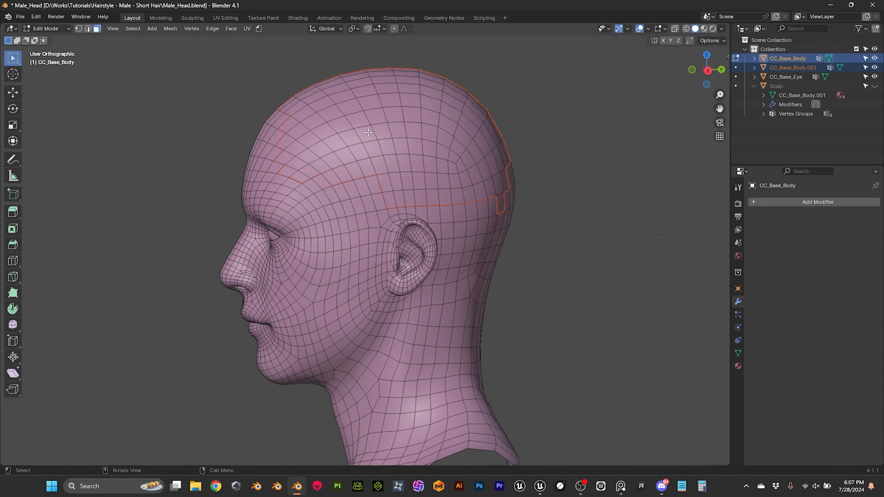
{"action": "left_click", "coordinate": [52, 27]}
{"action": "left_click", "coordinate": [57, 40]}
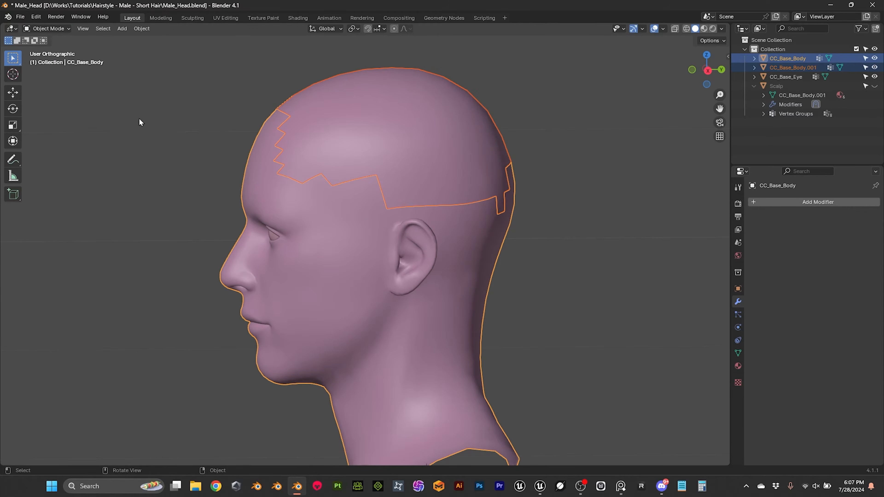
- Delete the separated scalp patch and select the CC_Base_Body head
{"action": "left_click", "coordinate": [226, 89]}
{"action": "left_click", "coordinate": [404, 145]}
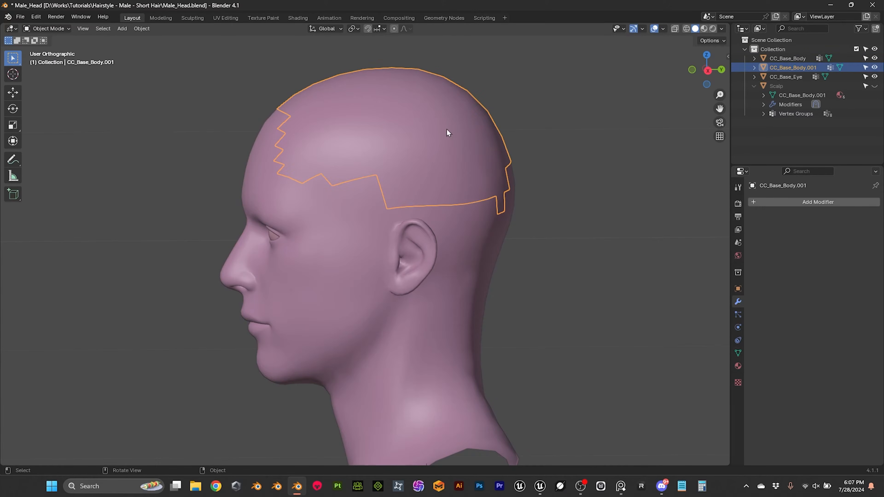
{"action": "key", "text": "x"}
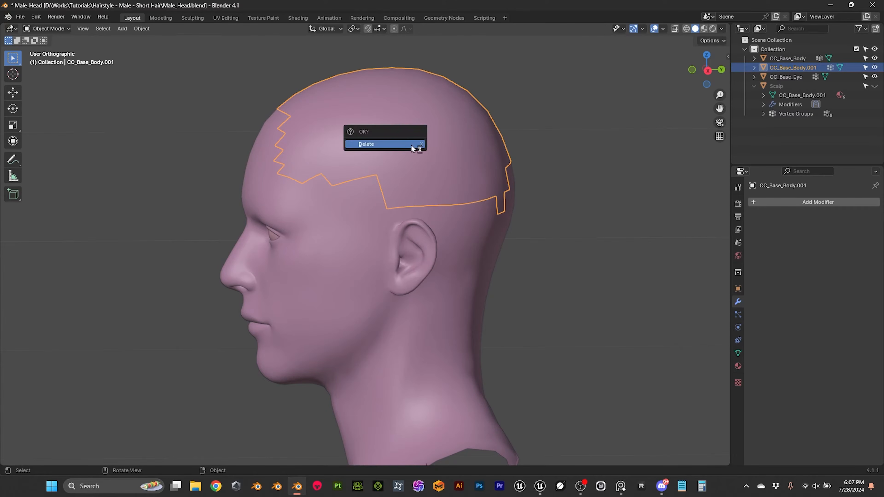
{"action": "left_click", "coordinate": [411, 144]}
{"action": "mouse_move", "coordinate": [411, 145]}
{"action": "middle_mouse_down"}
{"action": "mouse_move", "coordinate": [476, 149]}
{"action": "mouse_move", "coordinate": [420, 147]}
{"action": "middle_mouse_up"}
{"action": "left_click", "coordinate": [420, 146]}
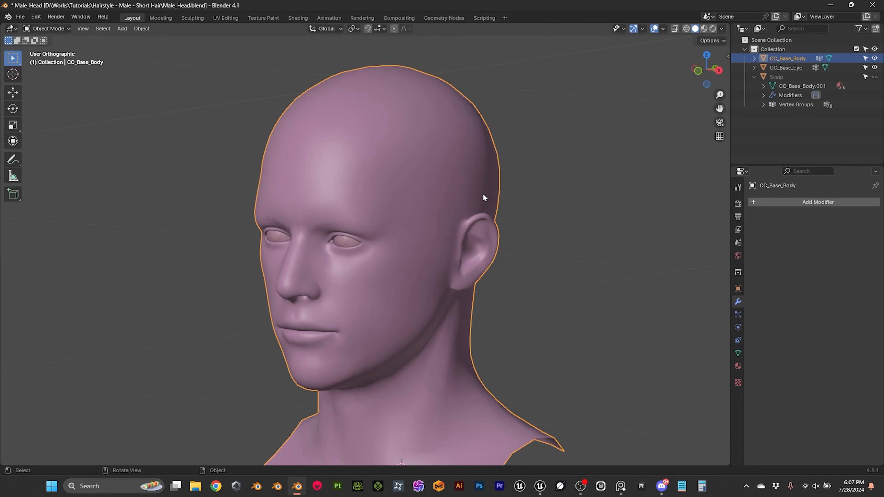
{"action": "scroll", "coordinate": [481, 187], "scroll_direction": "down", "scroll_amount": 1}
{"action": "scroll", "coordinate": [481, 187], "scroll_direction": "up", "scroll_amount": 1}
{"action": "scroll", "coordinate": [445, 189], "scroll_direction": "up", "scroll_amount": 1}
{"action": "scroll", "coordinate": [445, 188], "scroll_direction": "down", "scroll_amount": 2}
{"action": "scroll", "coordinate": [444, 189], "scroll_direction": "up", "scroll_amount": 1}
- Inspect the full UV layout of the CC_Base_Body head over its skin texture and return to the Layout workspace
{"action": "left_click", "coordinate": [227, 17]}
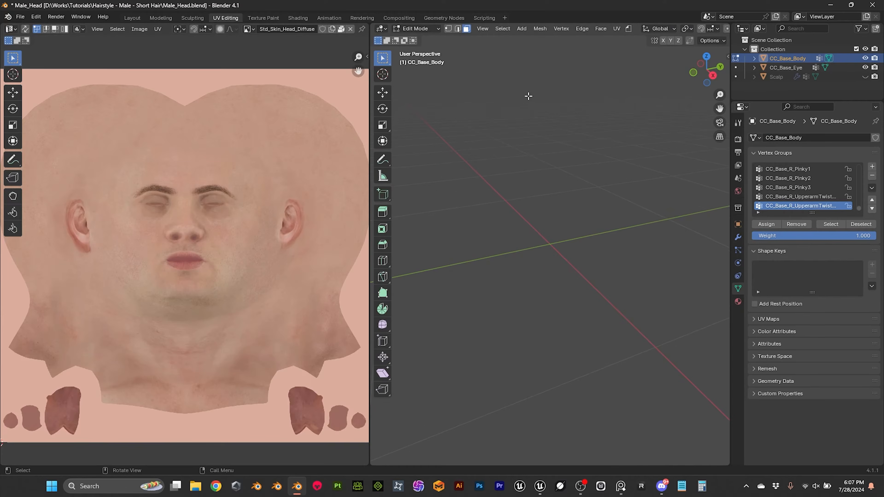
{"action": "key", "text": "KP_1"}
{"action": "key", "text": "KP_5"}
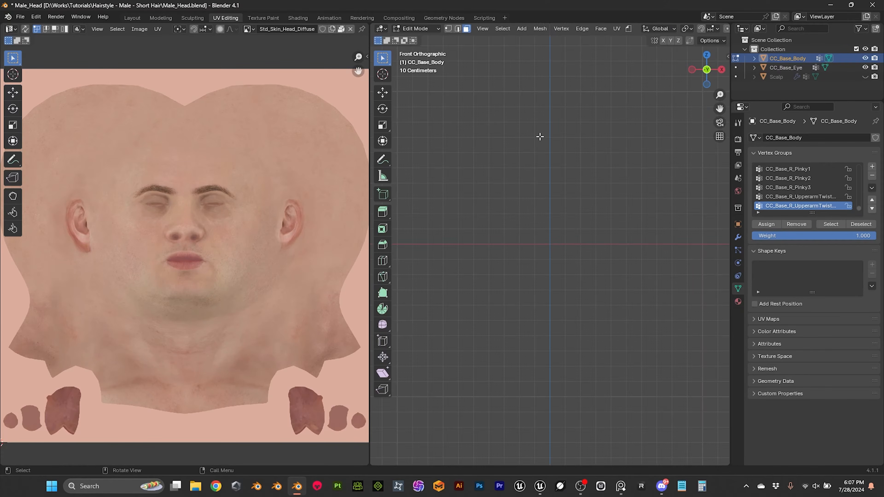
{"action": "middle_click_drag", "start_coordinate": [559, 101], "coordinate": [559, 232], "text": "shift"}
{"action": "middle_click_drag", "start_coordinate": [558, 116], "coordinate": [561, 228], "text": "shift"}
{"action": "scroll", "coordinate": [561, 227], "scroll_direction": "up", "scroll_amount": 6}
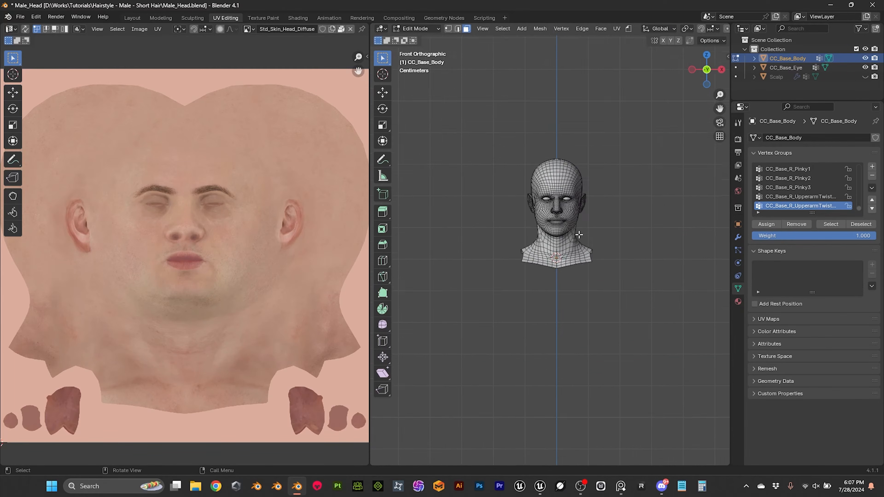
{"action": "key", "text": "a"}
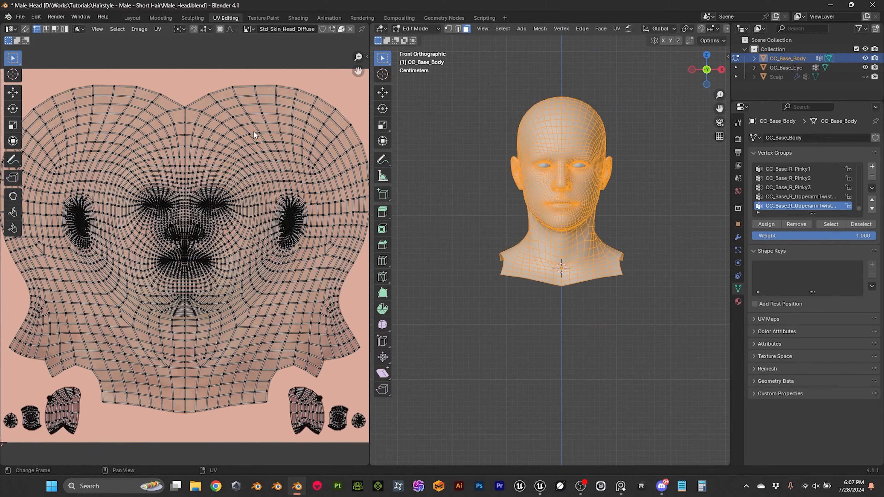
{"action": "left_click", "coordinate": [132, 19]}
{"action": "left_click", "coordinate": [393, 134]}
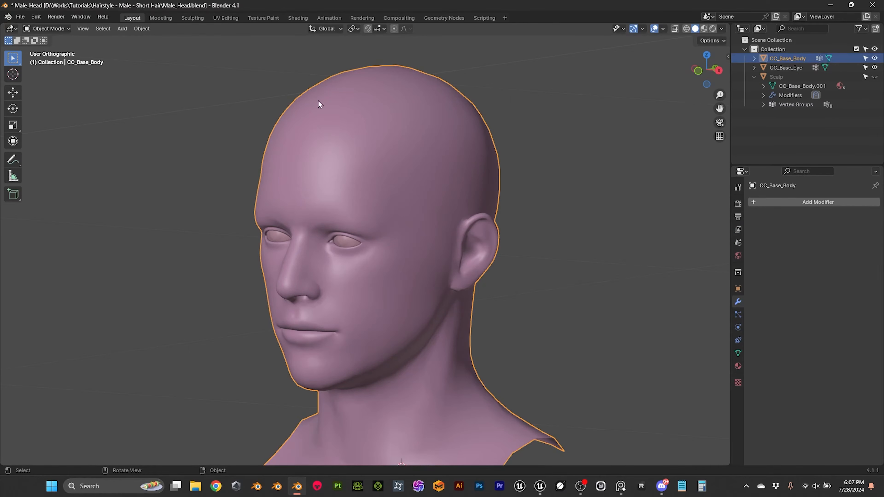
- Make CC_Base_Body and CC_Base_Eye unselectable in the viewport and show the Scalp object
{"action": "middle_click_drag", "start_coordinate": [455, 149], "coordinate": [408, 152]}
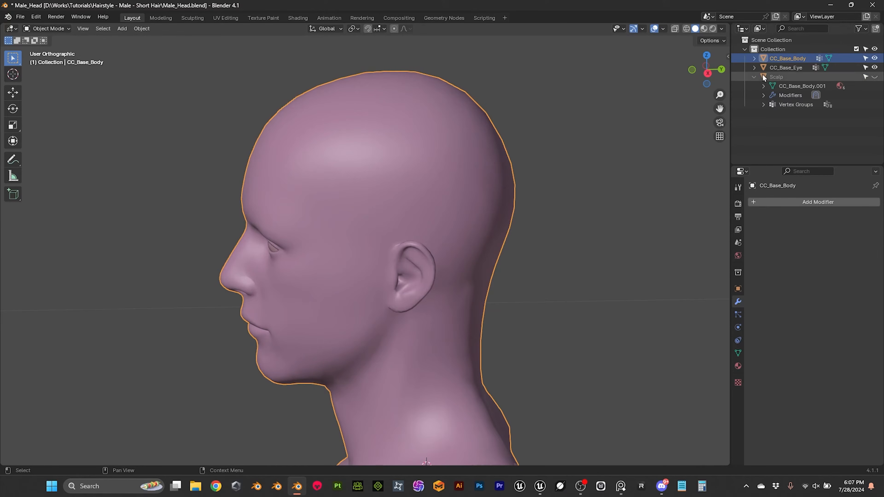
{"action": "left_click", "coordinate": [866, 58]}
{"action": "left_click", "coordinate": [865, 67]}
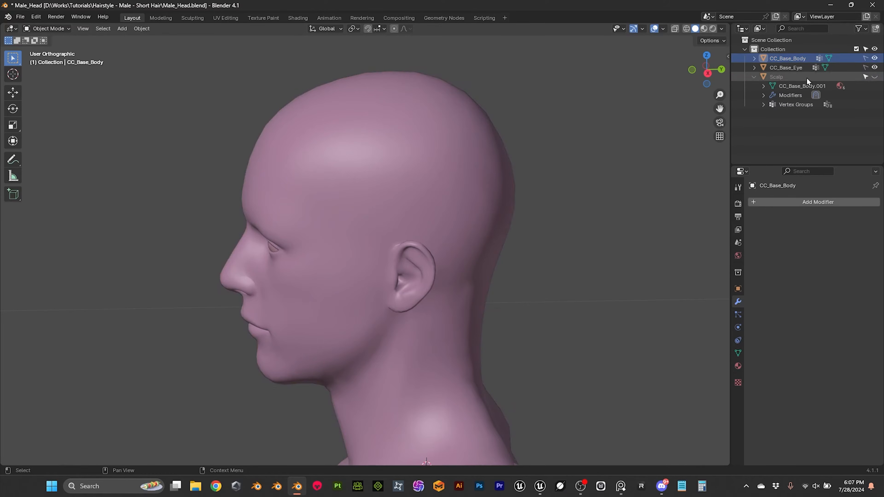
{"action": "left_click", "coordinate": [874, 77]}
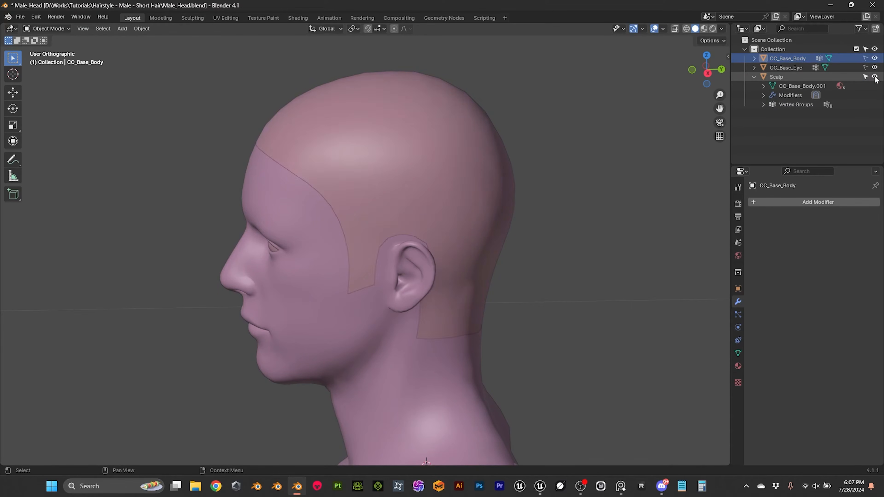
- Select all faces of the Scalp mesh in Edit Mode and inspect them in the UV Editing workspace
{"action": "left_click", "coordinate": [781, 76]}
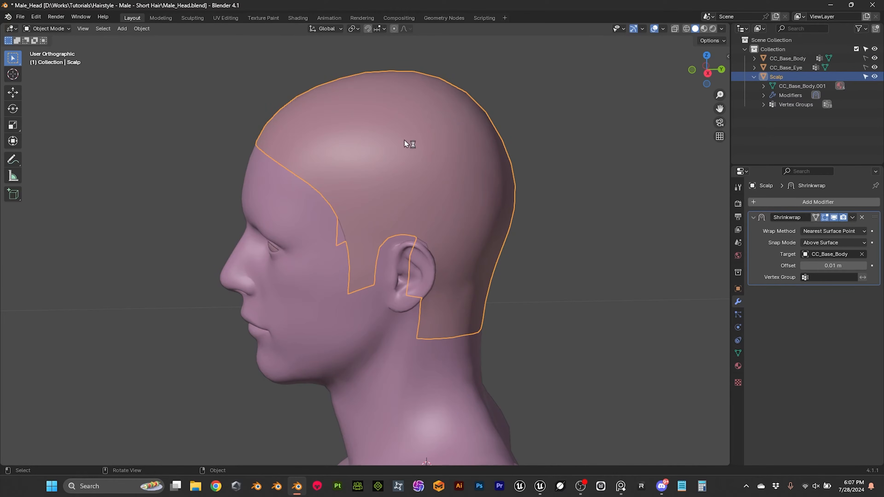
{"action": "key", "text": "Tab"}
{"action": "left_click", "coordinate": [399, 151]}
{"action": "key", "text": "a"}
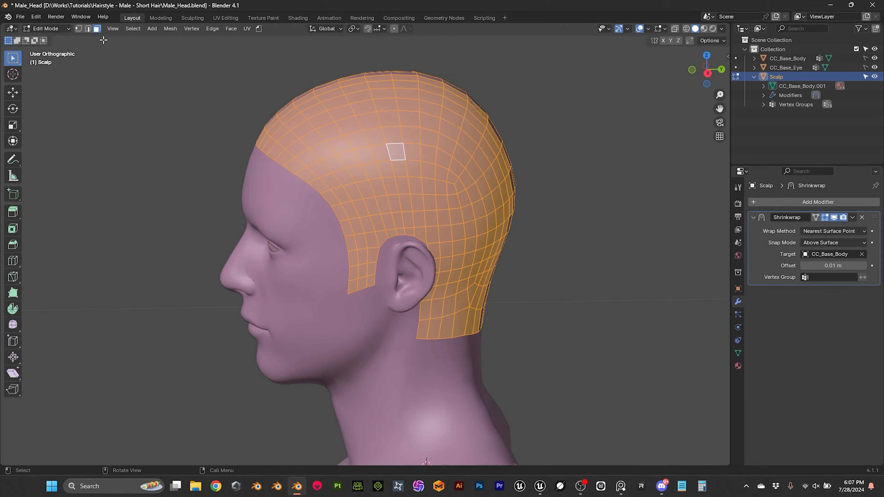
{"action": "left_click", "coordinate": [226, 17]}
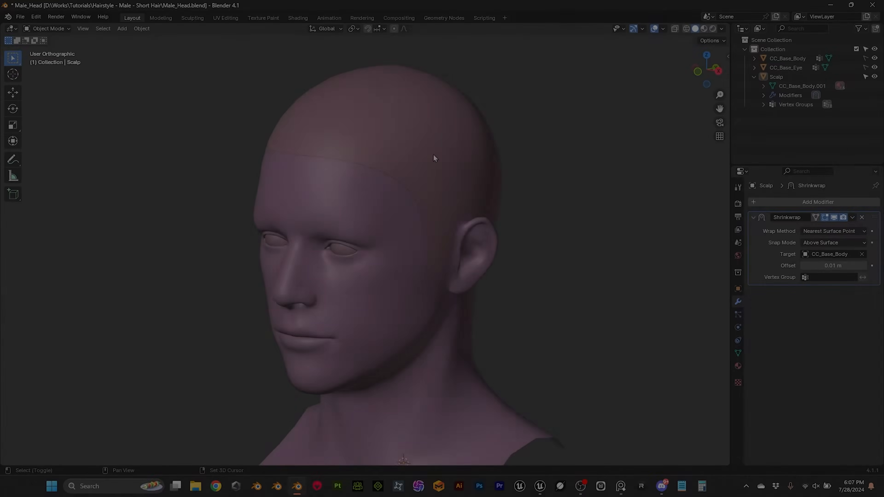
{"action": "middle_click_drag", "start_coordinate": [433, 154], "coordinate": [420, 187], "text": "shift"}
{"action": "scroll", "coordinate": [420, 187], "scroll_direction": "up", "scroll_amount": 1}
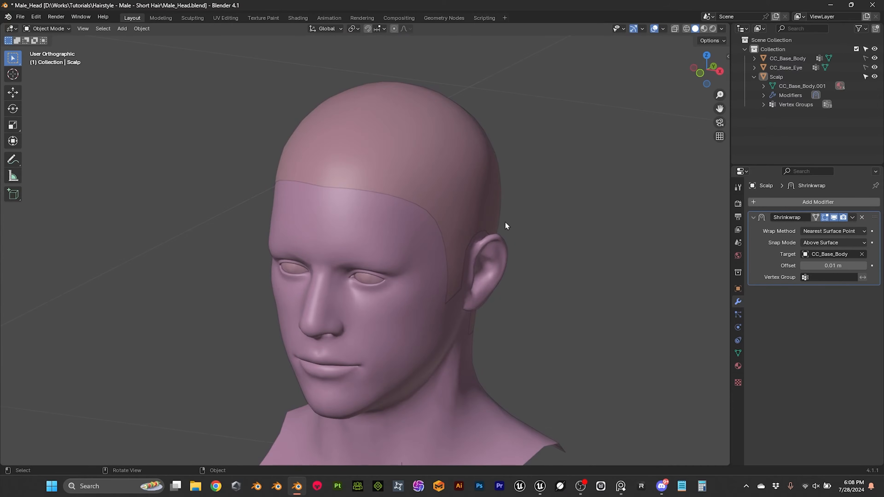
{"action": "middle_click_drag", "start_coordinate": [455, 190], "coordinate": [397, 178]}
{"action": "scroll", "coordinate": [397, 177], "scroll_direction": "down", "scroll_amount": 2}
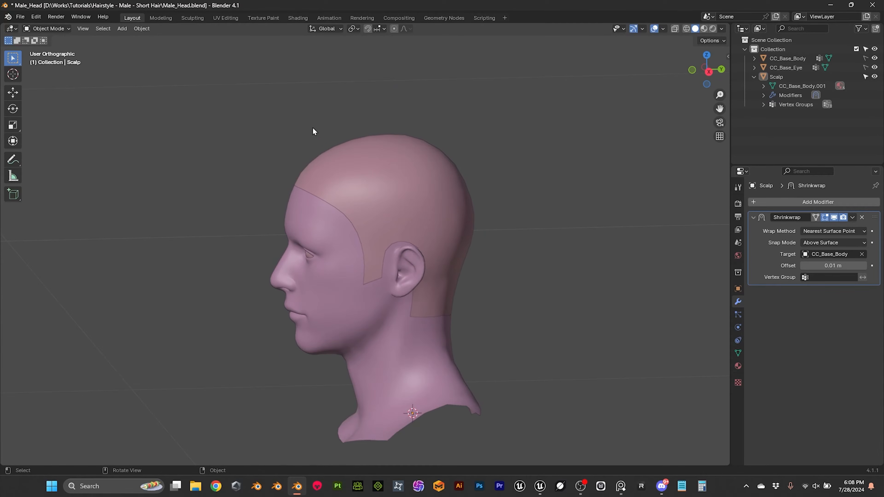
{"action": "scroll", "coordinate": [460, 165], "scroll_direction": "up", "scroll_amount": 2}
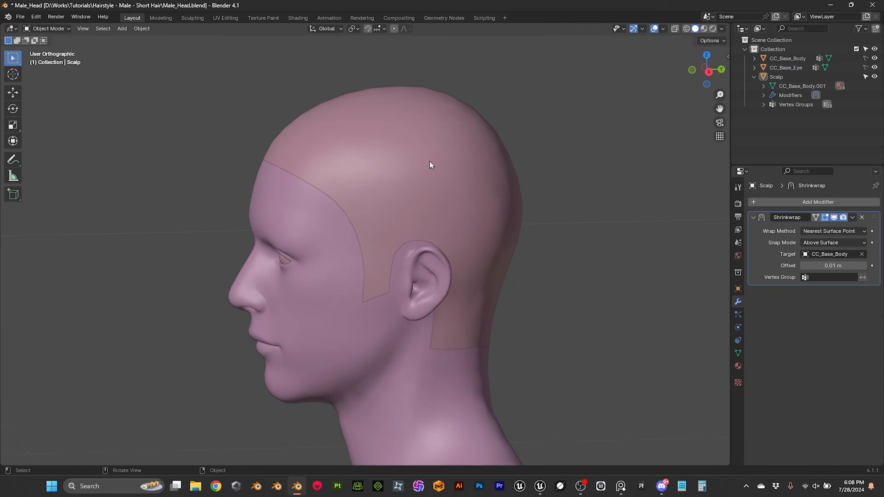
- Select the Scalp and add an Empty Hair curves object to it
{"action": "left_click", "coordinate": [433, 159]}
{"action": "middle_click_drag", "start_coordinate": [434, 158], "coordinate": [459, 170]}
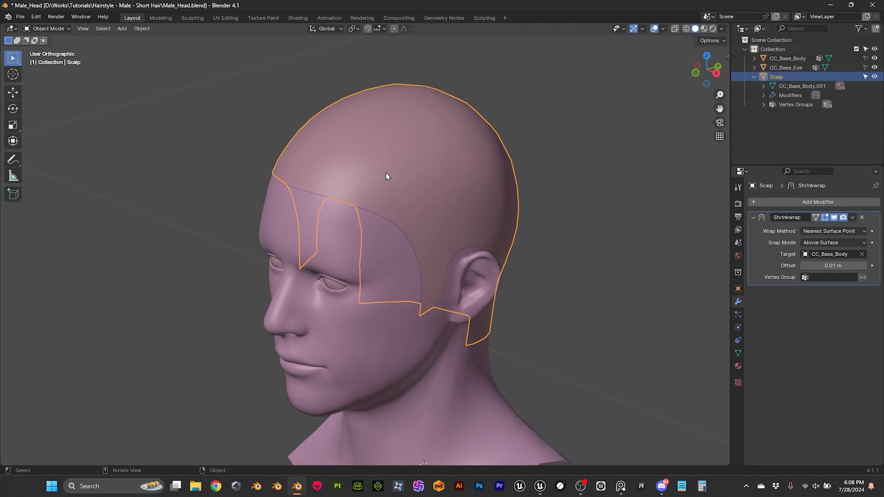
{"action": "key", "text": "shift+a"}
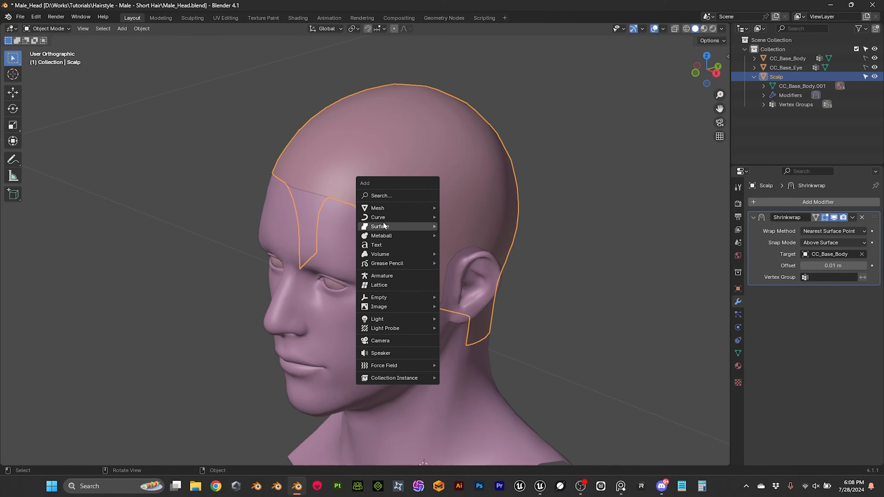
{"action": "mouse_move", "coordinate": [380, 220]}
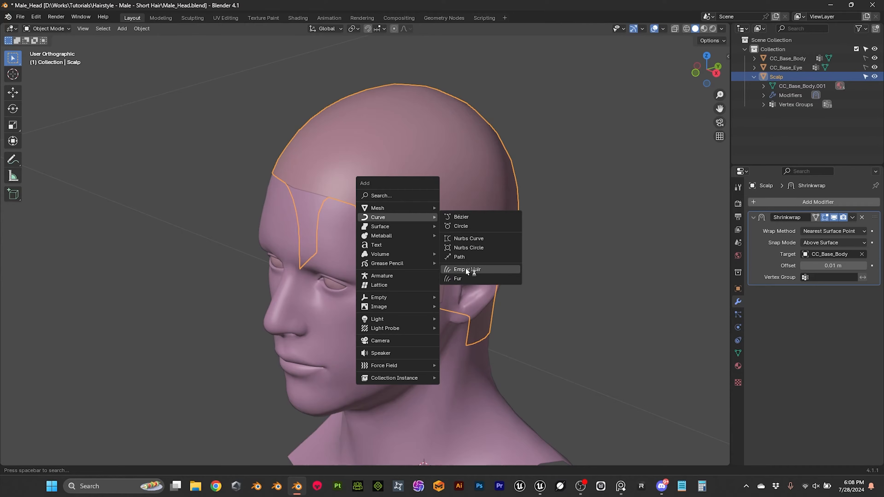
{"action": "left_click", "coordinate": [475, 269]}
{"action": "scroll", "coordinate": [491, 206], "scroll_direction": "down", "scroll_amount": 2}
{"action": "scroll", "coordinate": [492, 209], "scroll_direction": "up", "scroll_amount": 2}
{"action": "mouse_move", "coordinate": [492, 209]}
{"action": "middle_mouse_down"}
{"action": "mouse_move", "coordinate": [467, 250]}
{"action": "mouse_move", "coordinate": [505, 231]}
{"action": "mouse_move", "coordinate": [489, 218]}
{"action": "middle_mouse_up"}
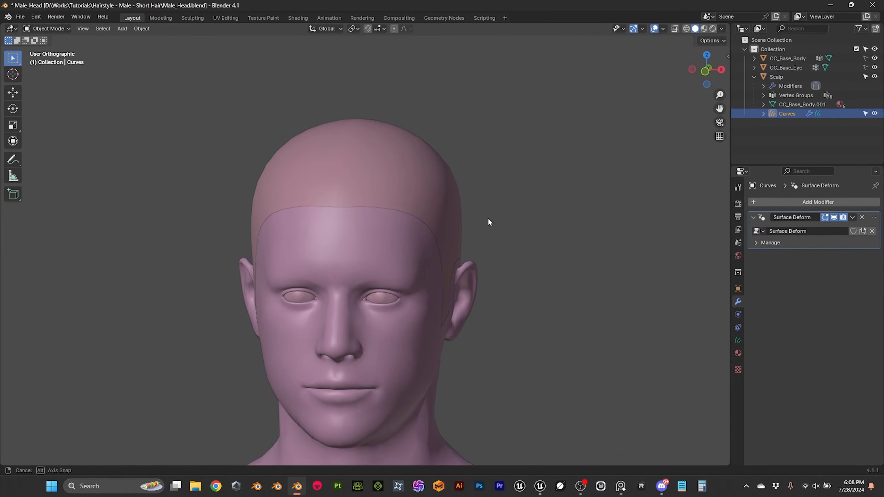
- Rename the new hair curves object under the Scalp as Hair Top
{"action": "double_click", "coordinate": [787, 114]}
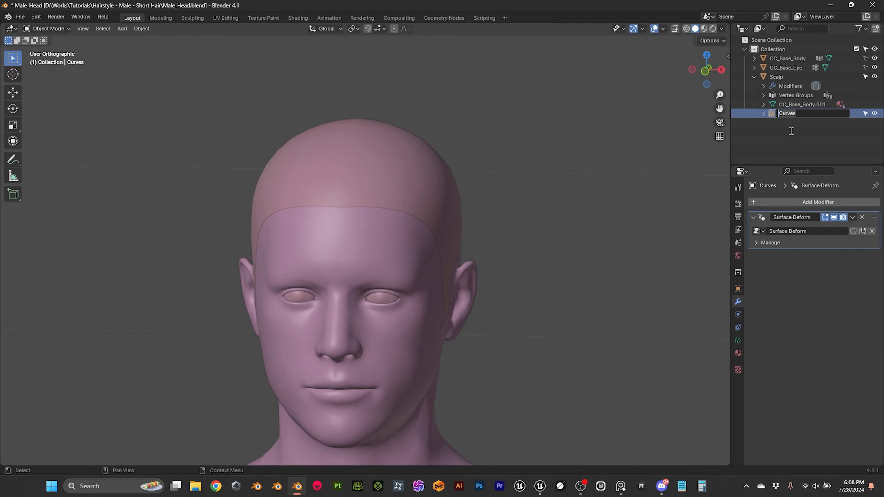
{"action": "key", "text": "Caps_Lock"}
{"action": "type", "text": "H"}
{"action": "key", "text": "Caps_Lock"}
{"action": "type", "text": "air T"}
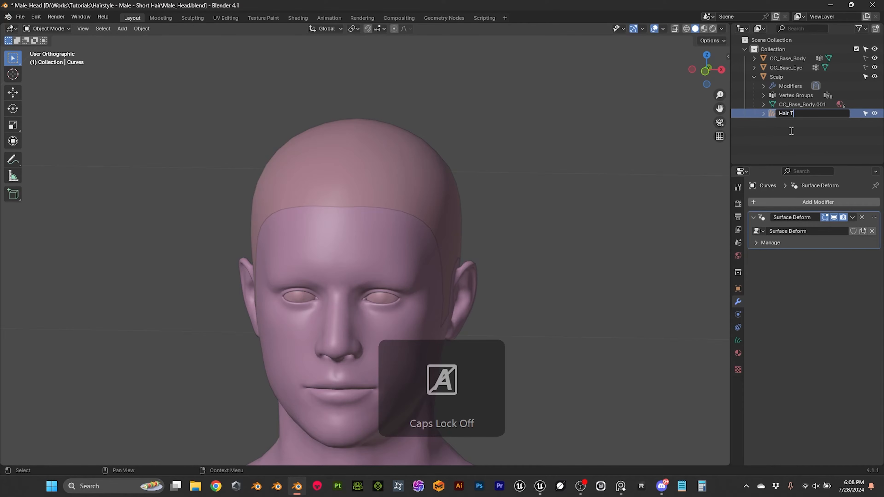
{"action": "type", "text": "op"}
{"action": "key", "text": "Return"}
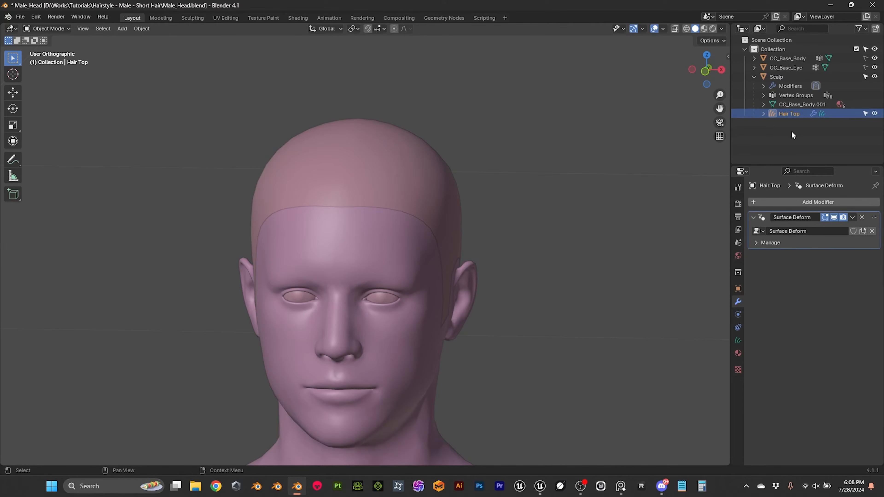
- Switch the Hair Top curves object to Sculpt Mode
{"action": "scroll", "coordinate": [480, 188], "scroll_direction": "down", "scroll_amount": 2}
{"action": "scroll", "coordinate": [482, 186], "scroll_direction": "up", "scroll_amount": 2}
{"action": "middle_click_drag", "start_coordinate": [483, 189], "coordinate": [444, 186]}
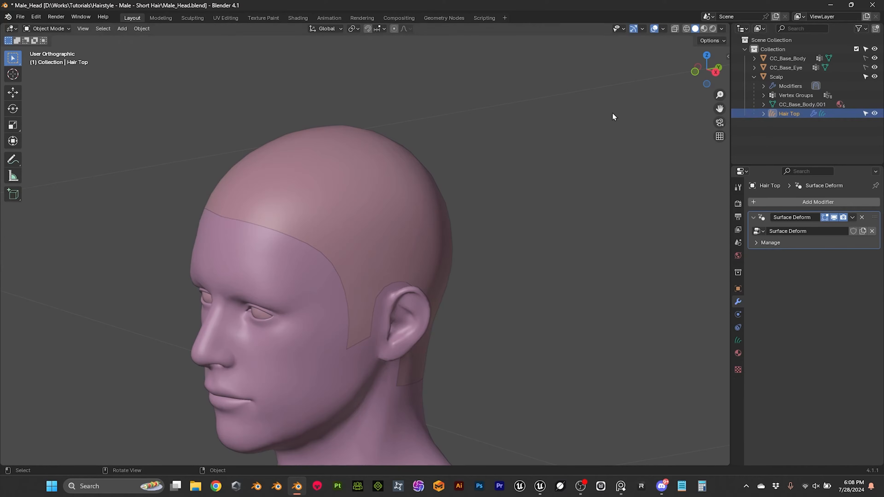
{"action": "left_click", "coordinate": [64, 28]}
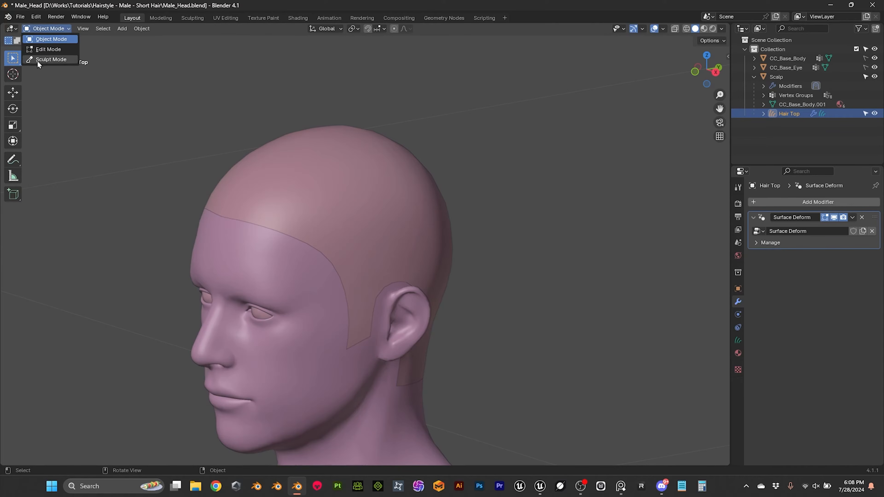
{"action": "left_click", "coordinate": [56, 60]}
{"action": "middle_click_drag", "start_coordinate": [241, 134], "coordinate": [305, 139]}
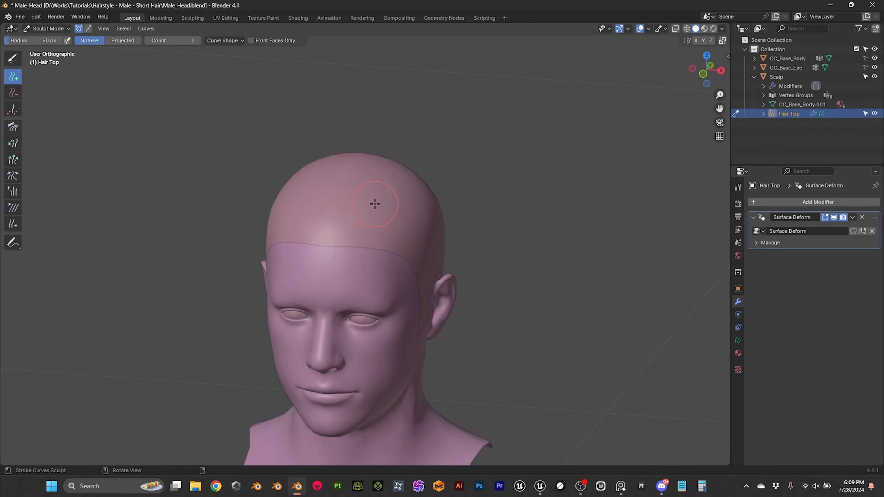
- Return the Hair Top curves object to Object Mode and split the 3D viewport horizontally near its lower edge
{"action": "scroll", "coordinate": [375, 204], "scroll_direction": "up", "scroll_amount": 1}
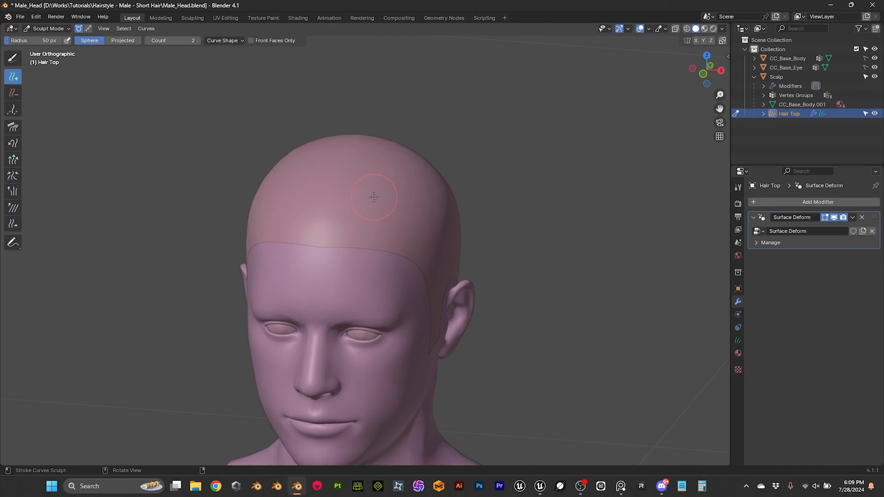
{"action": "scroll", "coordinate": [376, 195], "scroll_direction": "down", "scroll_amount": 1}
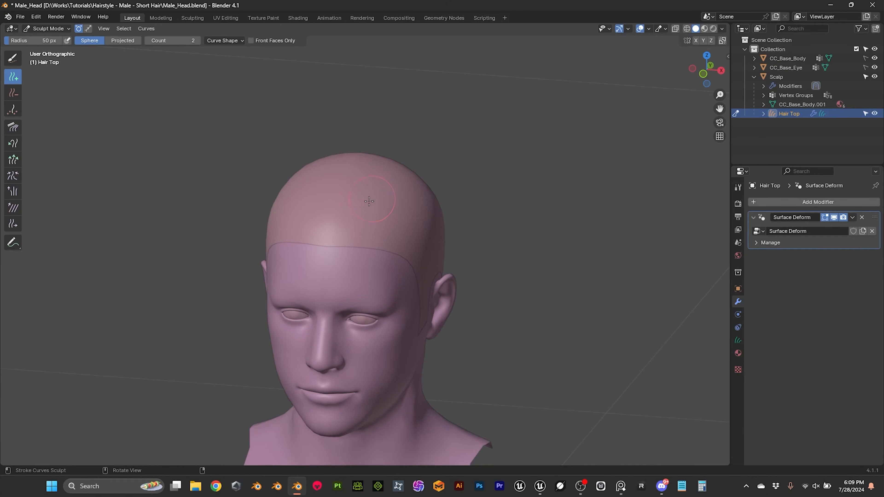
{"action": "left_click", "coordinate": [51, 28]}
{"action": "left_click", "coordinate": [50, 38]}
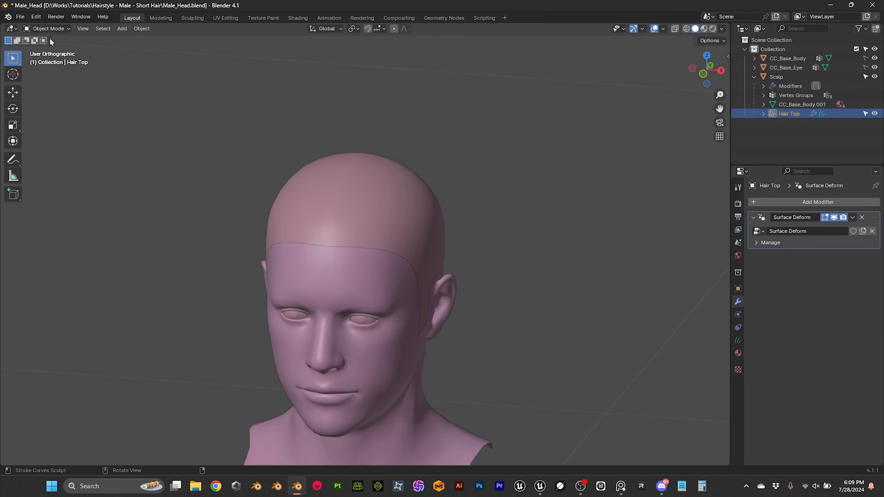
{"action": "right_click", "coordinate": [157, 465]}
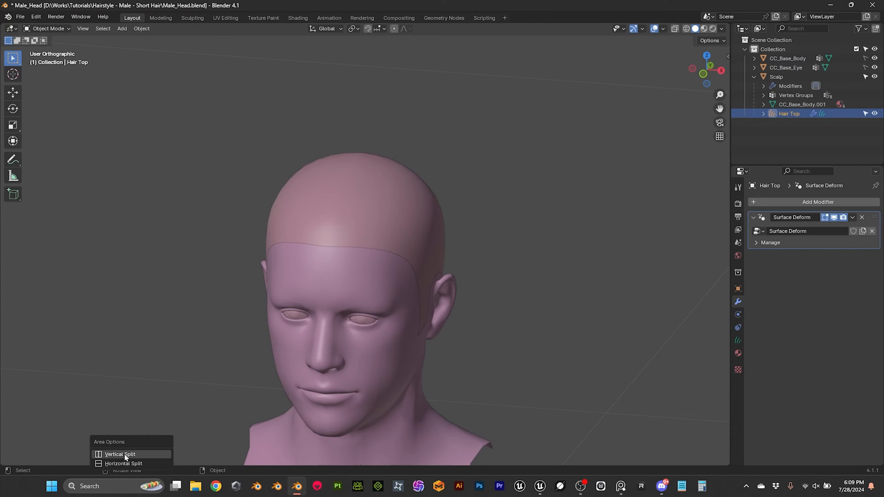
{"action": "left_click", "coordinate": [122, 464]}
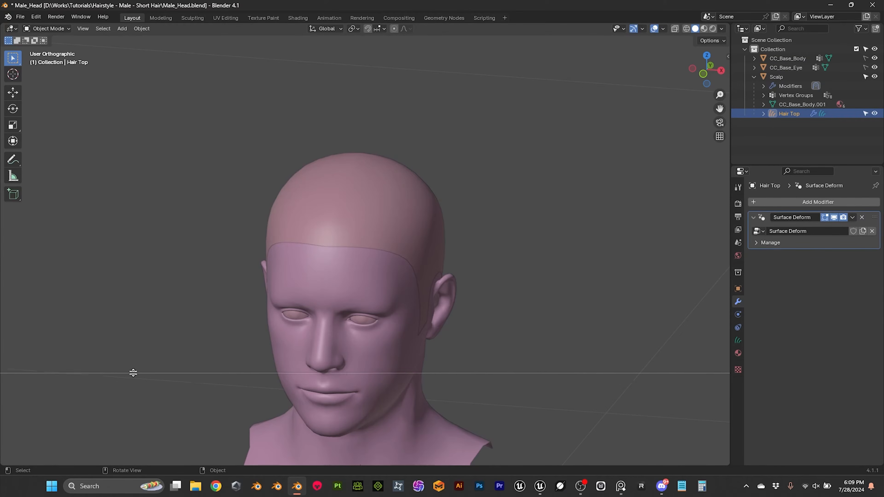
{"action": "left_click", "coordinate": [134, 366]}
- Turn the new lower area into an Asset Browser, show its Hair catalog and adjust the area's height
{"action": "left_click", "coordinate": [14, 372]}
{"action": "left_click", "coordinate": [15, 374]}
{"action": "left_click", "coordinate": [16, 373]}
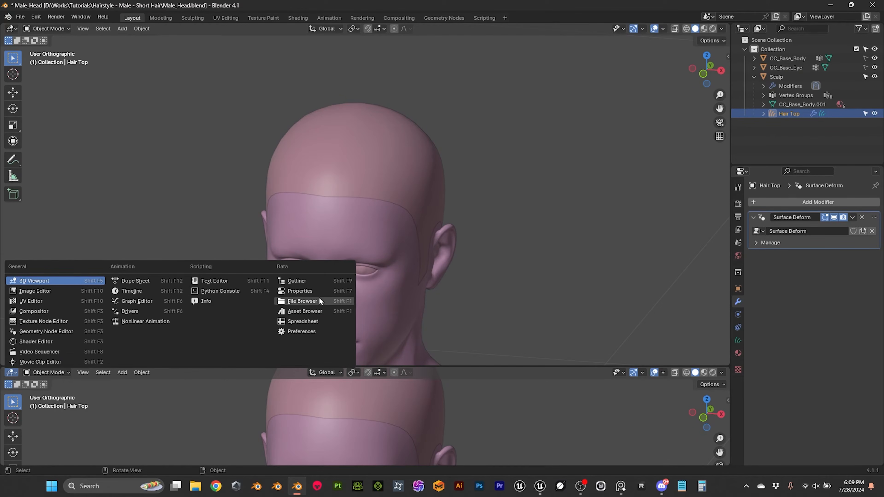
{"action": "left_click", "coordinate": [306, 311]}
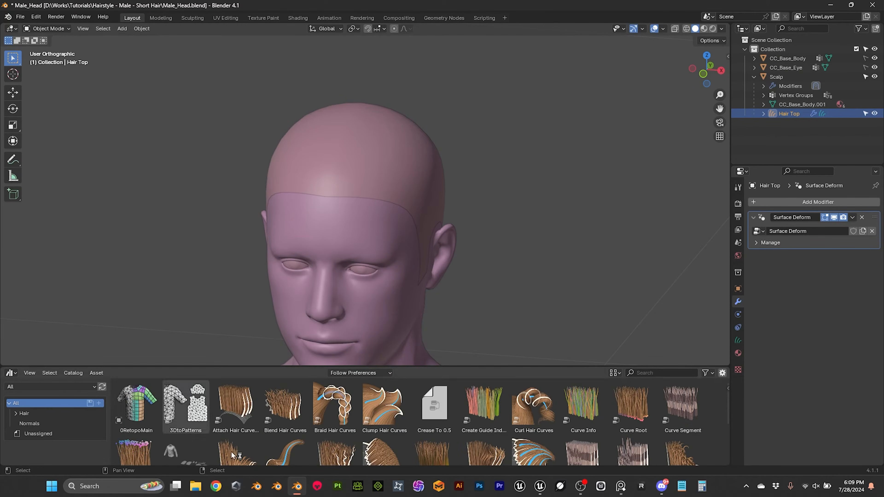
{"action": "left_click", "coordinate": [34, 414]}
{"action": "left_click_drag", "start_coordinate": [421, 367], "coordinate": [421, 309]}
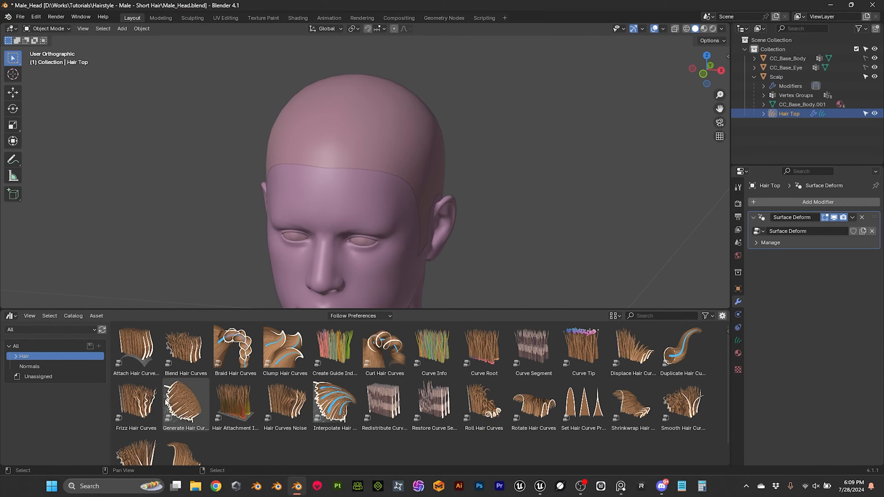
{"action": "left_click_drag", "start_coordinate": [256, 310], "coordinate": [247, 349]}
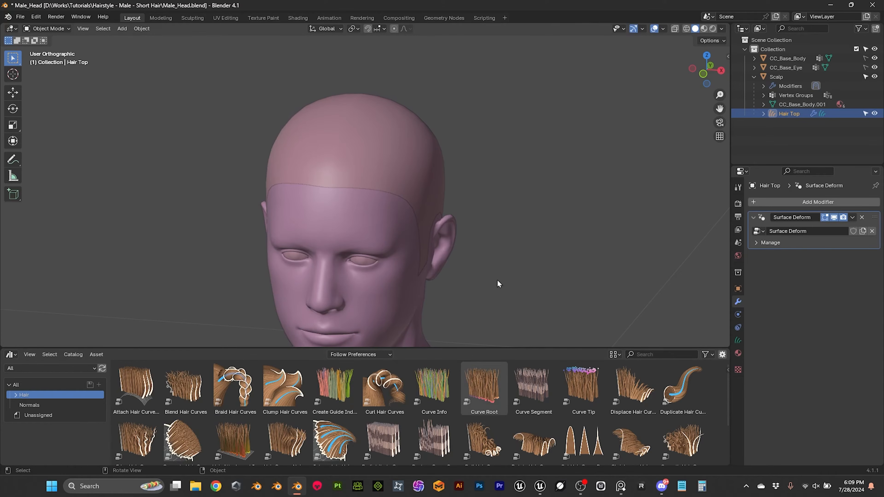
- Shrink the Asset Browser to a thin strip below the viewport and frame the Scalp up close
{"action": "left_click", "coordinate": [401, 160]}
{"action": "middle_click_drag", "start_coordinate": [472, 181], "coordinate": [474, 215], "text": "shift"}
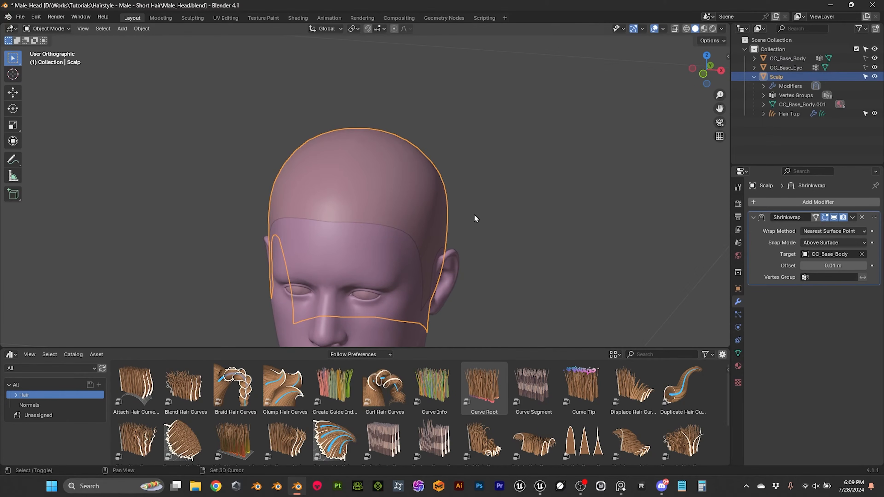
{"action": "left_click_drag", "start_coordinate": [485, 348], "coordinate": [478, 449]}
{"action": "middle_click_drag", "start_coordinate": [472, 207], "coordinate": [449, 214]}
{"action": "scroll", "coordinate": [460, 215], "scroll_direction": "up", "scroll_amount": 1}
{"action": "left_click", "coordinate": [468, 213]}
{"action": "scroll", "coordinate": [407, 228], "scroll_direction": "up", "scroll_amount": 2}
{"action": "left_click", "coordinate": [414, 213]}
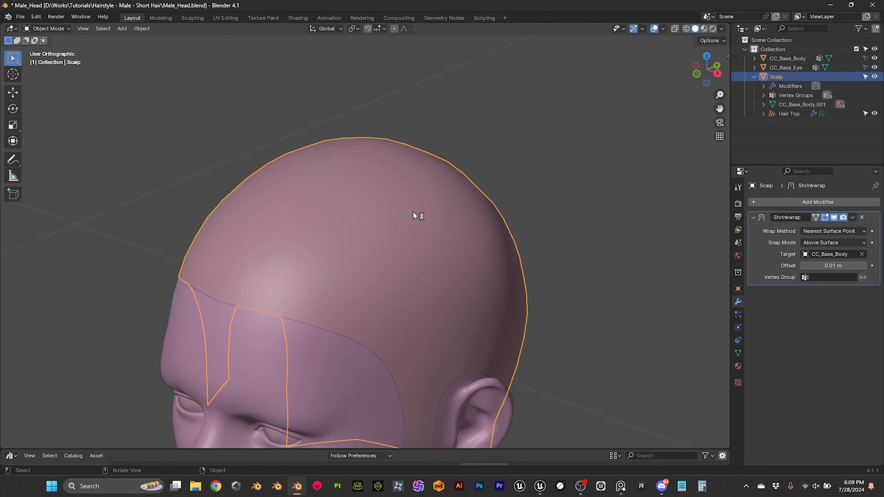
- Select the Hair Top curves object and switch it to Sculpt Mode
{"action": "left_click", "coordinate": [781, 114]}
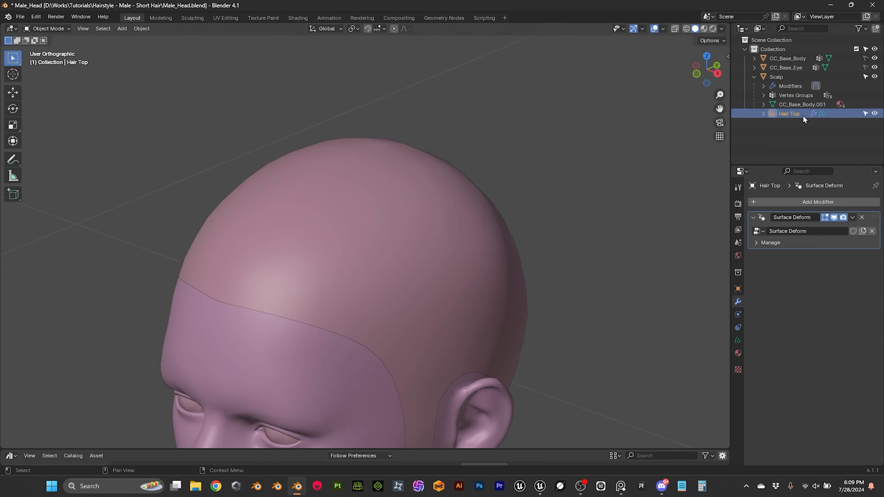
{"action": "left_click", "coordinate": [54, 29]}
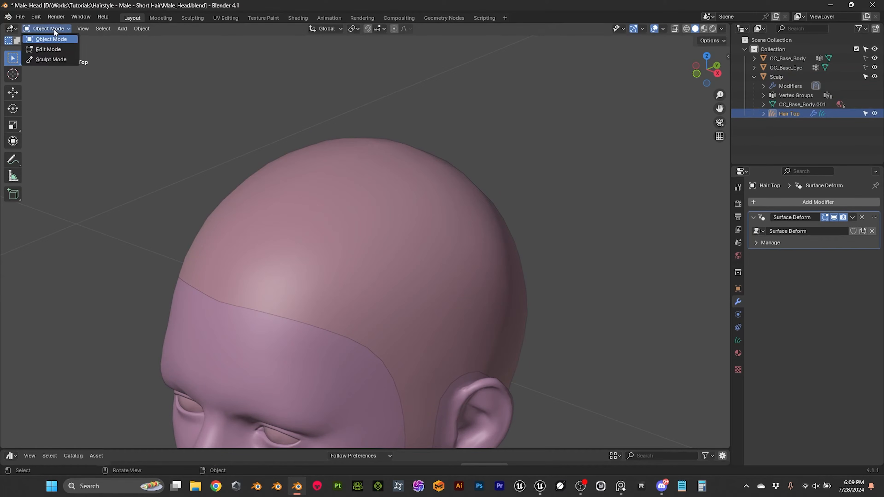
{"action": "left_click", "coordinate": [52, 60]}
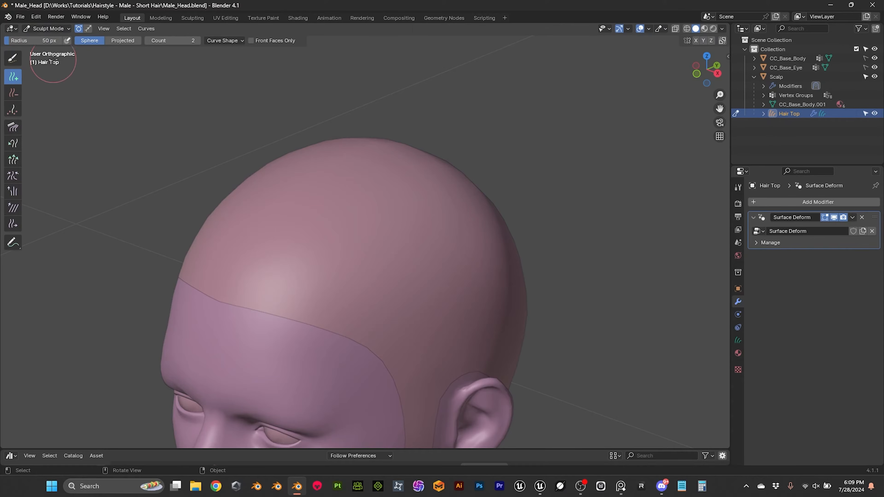
{"action": "mouse_move", "coordinate": [464, 191]}
{"action": "middle_mouse_down"}
{"action": "mouse_move", "coordinate": [475, 197]}
{"action": "mouse_move", "coordinate": [468, 132]}
{"action": "mouse_move", "coordinate": [473, 151]}
{"action": "middle_mouse_up"}
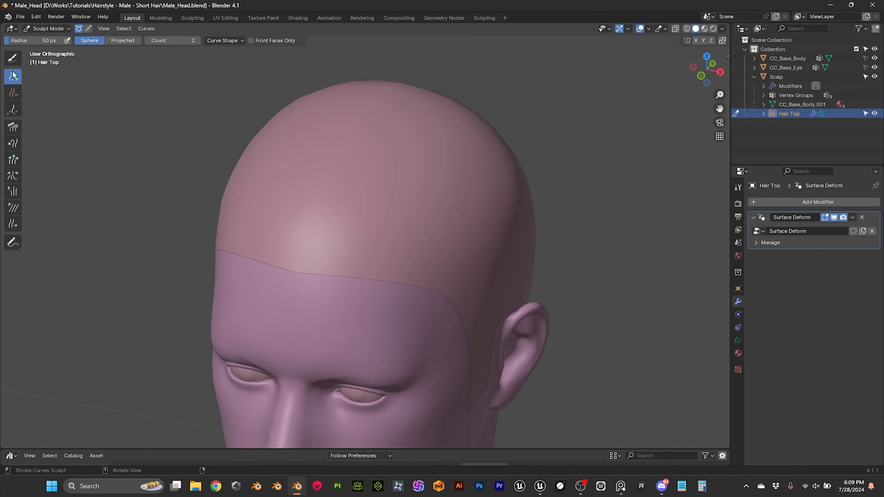
- Set the Add brush's count to 1 and its curve length to 0.15 m
{"action": "left_click", "coordinate": [147, 41]}
{"action": "left_click", "coordinate": [242, 41]}
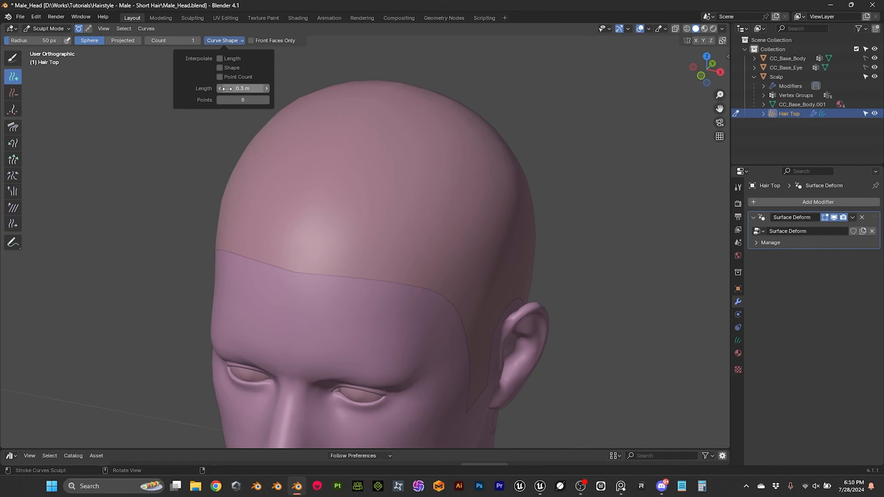
{"action": "left_click", "coordinate": [243, 88]}
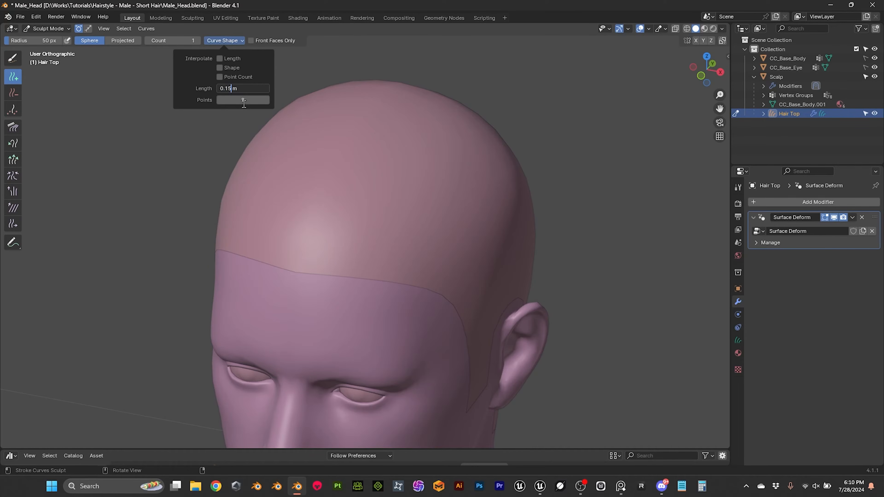
{"action": "key", "text": "Return"}
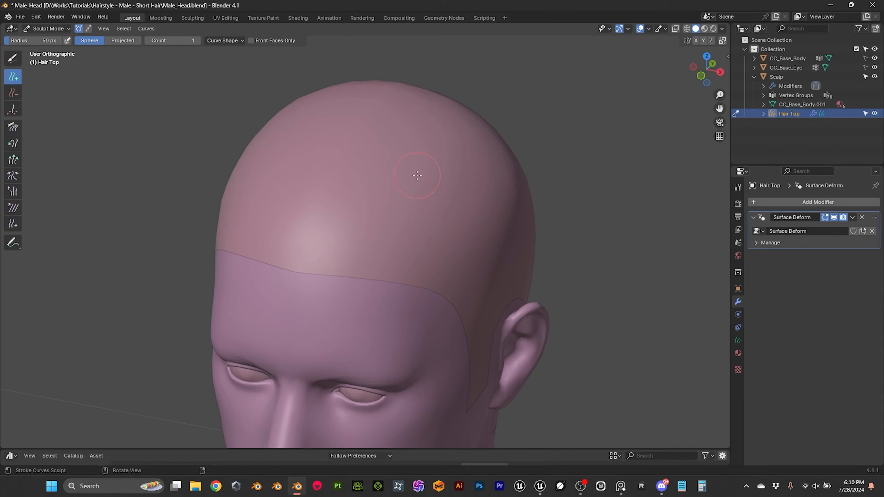
- Add a single test hair curve on the upper scalp and examine its length up close
{"action": "mouse_move", "coordinate": [435, 168]}
{"action": "middle_mouse_down"}
{"action": "mouse_move", "coordinate": [386, 160]}
{"action": "mouse_move", "coordinate": [414, 162]}
{"action": "mouse_move", "coordinate": [377, 220]}
{"action": "middle_mouse_up"}
{"action": "scroll", "coordinate": [408, 162], "scroll_direction": "up", "scroll_amount": 3}
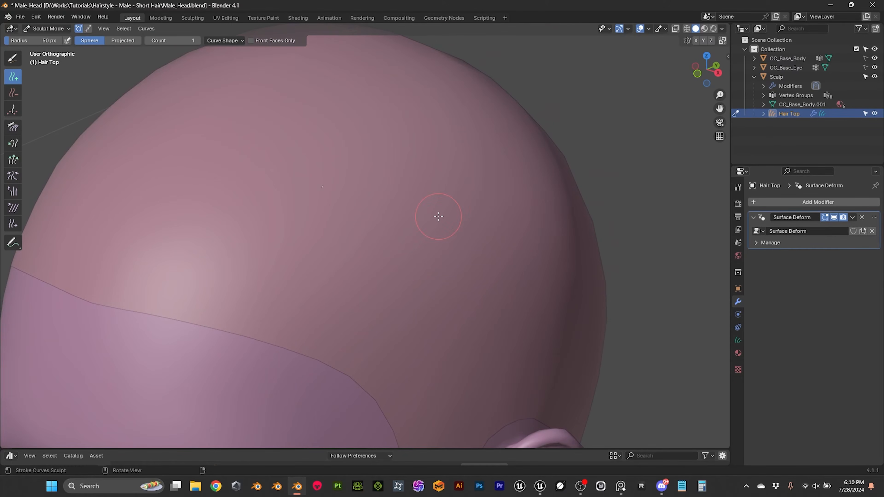
{"action": "scroll", "coordinate": [396, 208], "scroll_direction": "up", "scroll_amount": 2}
{"action": "mouse_move", "coordinate": [398, 200]}
{"action": "middle_mouse_down"}
{"action": "mouse_move", "coordinate": [428, 198]}
{"action": "mouse_move", "coordinate": [410, 181]}
{"action": "middle_mouse_up"}
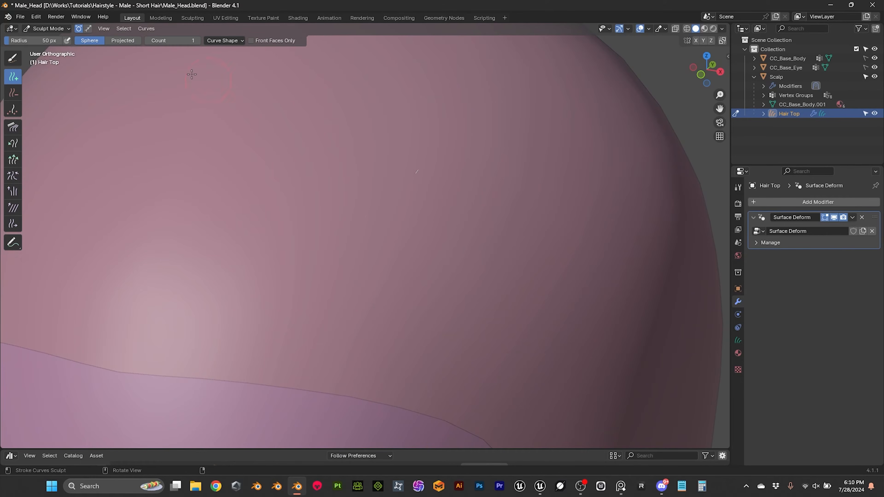
- Return to Object Mode, select the Scalp and apply its scale
{"action": "left_click", "coordinate": [56, 30]}
{"action": "left_click", "coordinate": [49, 28]}
{"action": "left_click", "coordinate": [47, 38]}
{"action": "scroll", "coordinate": [408, 233], "scroll_direction": "down", "scroll_amount": 3}
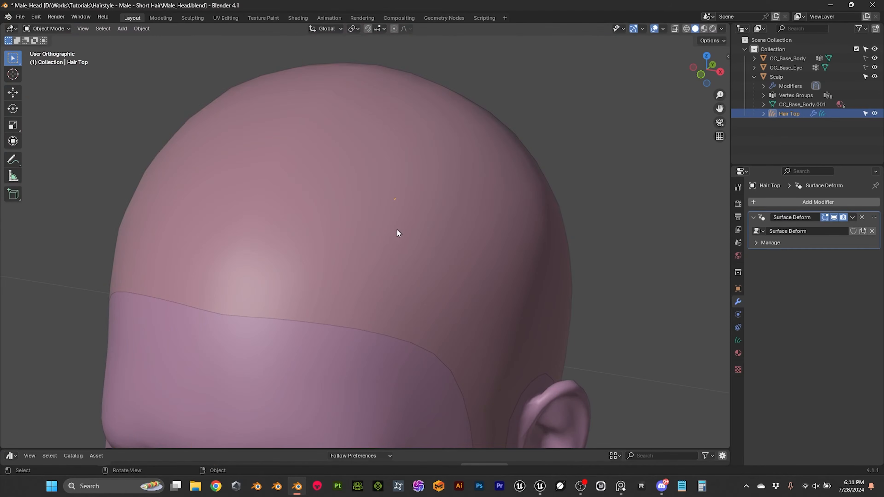
{"action": "left_click", "coordinate": [320, 191]}
{"action": "key", "text": "n"}
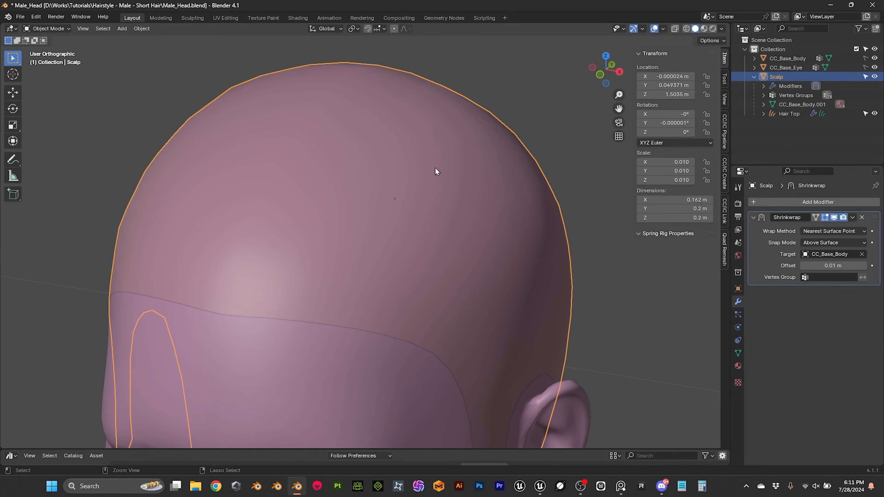
{"action": "key", "text": "ctrl+a"}
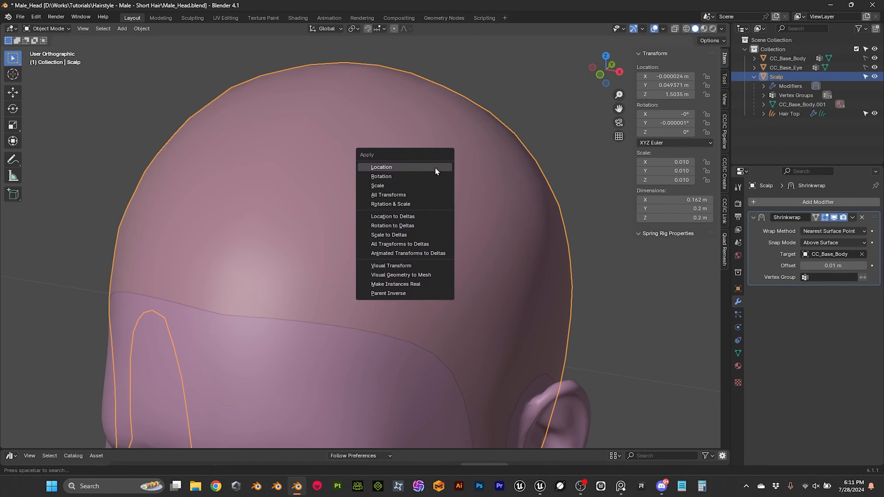
{"action": "left_click", "coordinate": [379, 187]}
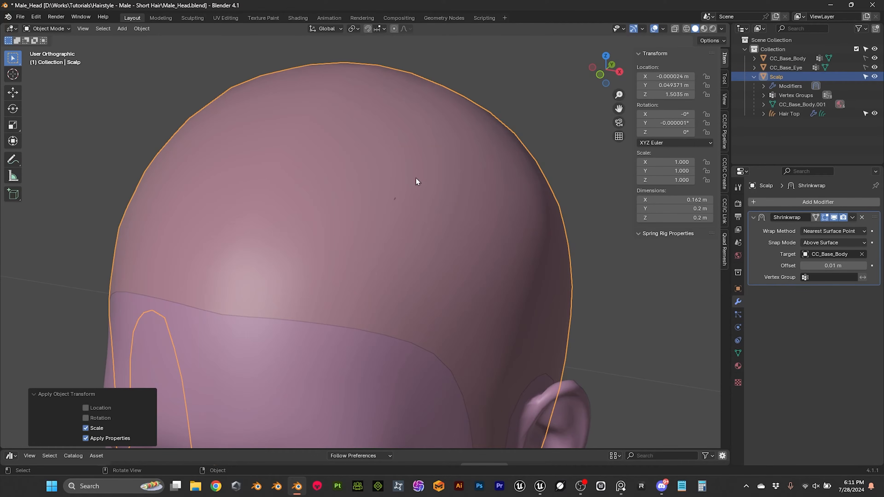
- Reselect the Hair Top curves object and put it back into Sculpt Mode
{"action": "left_click", "coordinate": [66, 28]}
{"action": "left_click", "coordinate": [577, 150]}
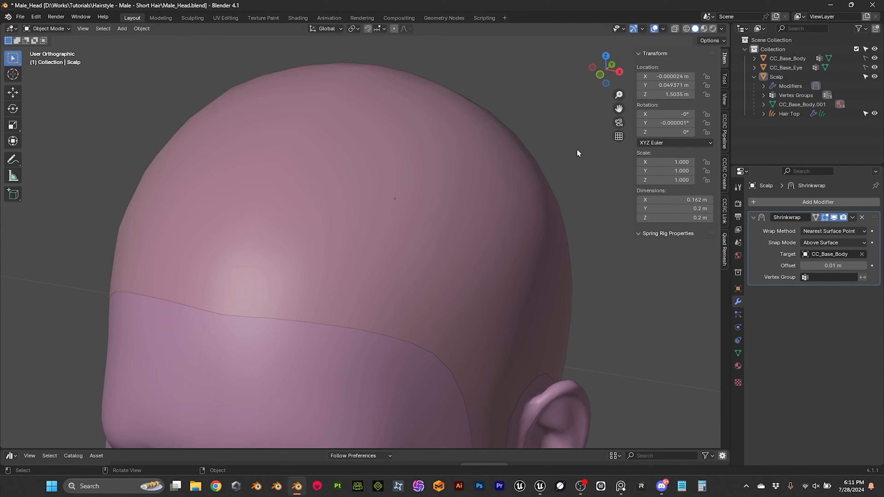
{"action": "left_click", "coordinate": [793, 115]}
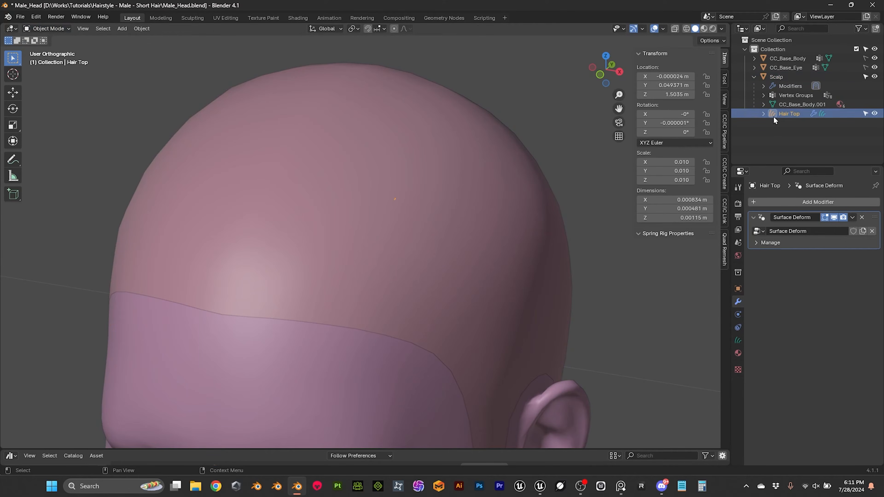
{"action": "left_click", "coordinate": [52, 28]}
{"action": "left_click", "coordinate": [54, 61]}
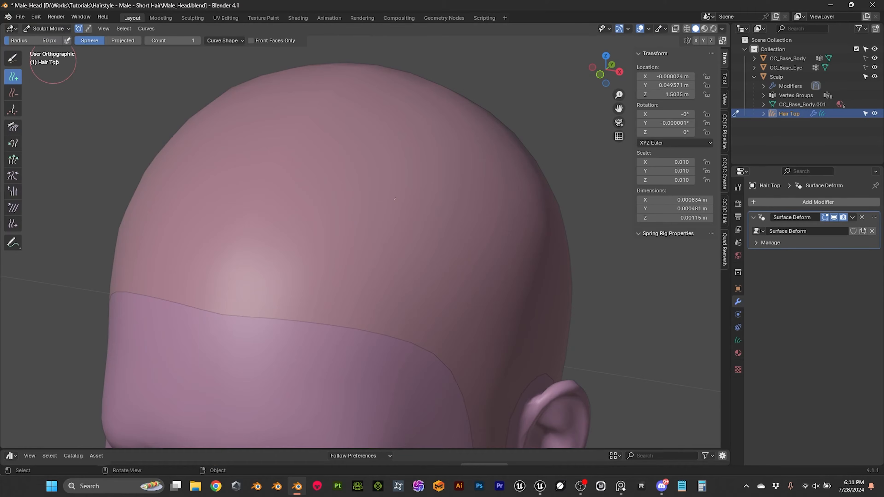
- Delete the test hair curve from the scalp and add a new single curve in its place
{"action": "scroll", "coordinate": [402, 203], "scroll_direction": "up", "scroll_amount": 3}
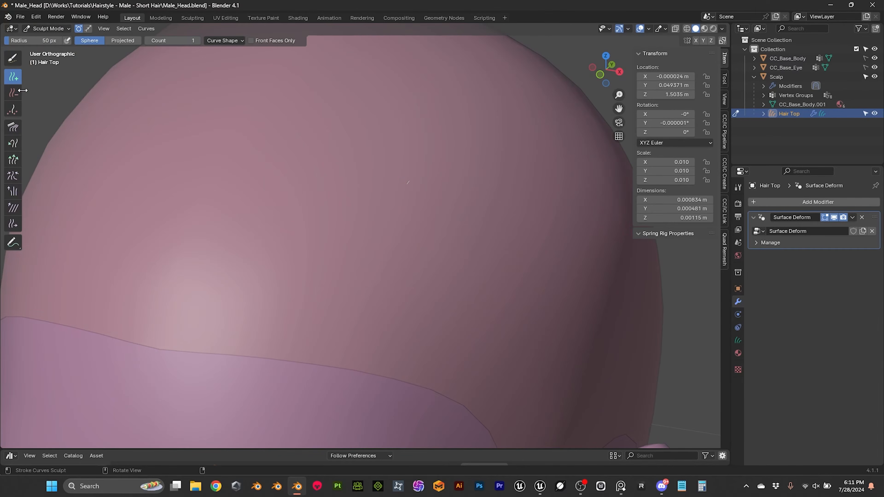
{"action": "left_click", "coordinate": [14, 93]}
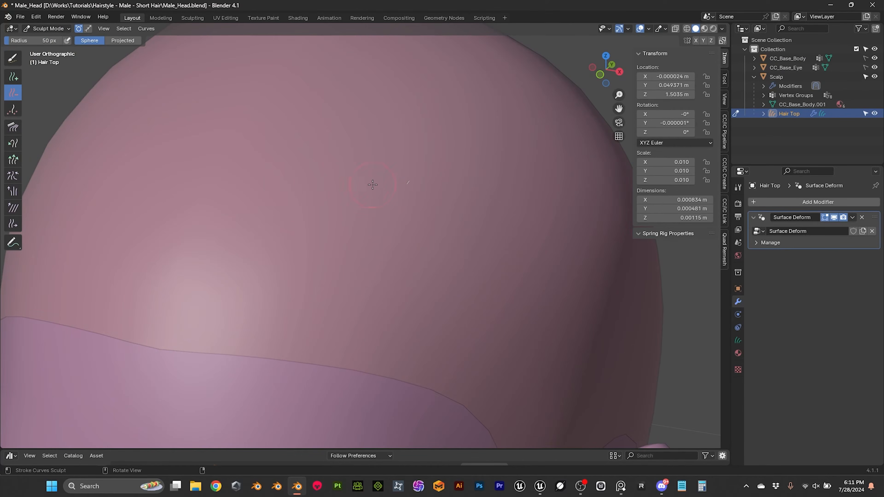
{"action": "left_click", "coordinate": [13, 77]}
{"action": "left_click", "coordinate": [423, 211]}
{"action": "scroll", "coordinate": [438, 207], "scroll_direction": "down", "scroll_amount": 4}
{"action": "middle_click_drag", "start_coordinate": [458, 201], "coordinate": [519, 199]}
{"action": "scroll", "coordinate": [552, 177], "scroll_direction": "up", "scroll_amount": 2}
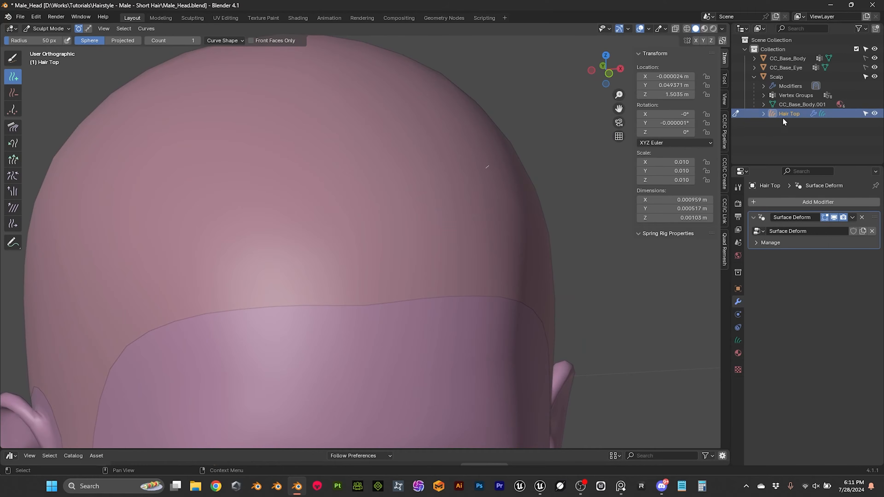
- Return Hair Top to Object Mode and apply its scale
{"action": "left_click", "coordinate": [49, 28]}
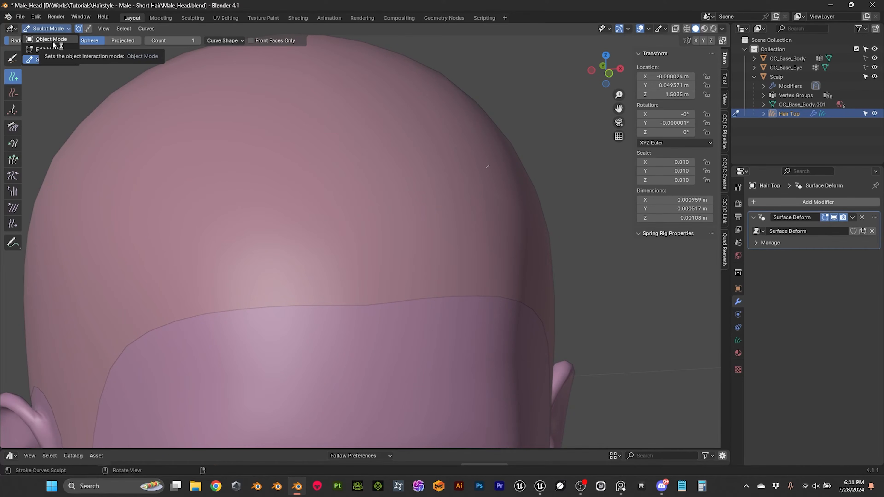
{"action": "left_click", "coordinate": [53, 41]}
{"action": "middle_click_drag", "start_coordinate": [393, 172], "coordinate": [479, 183]}
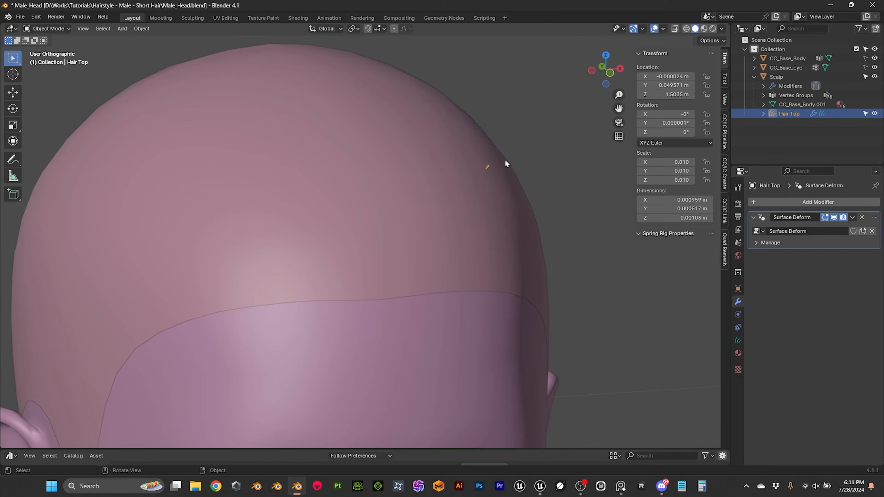
{"action": "key", "text": "ctrl+a"}
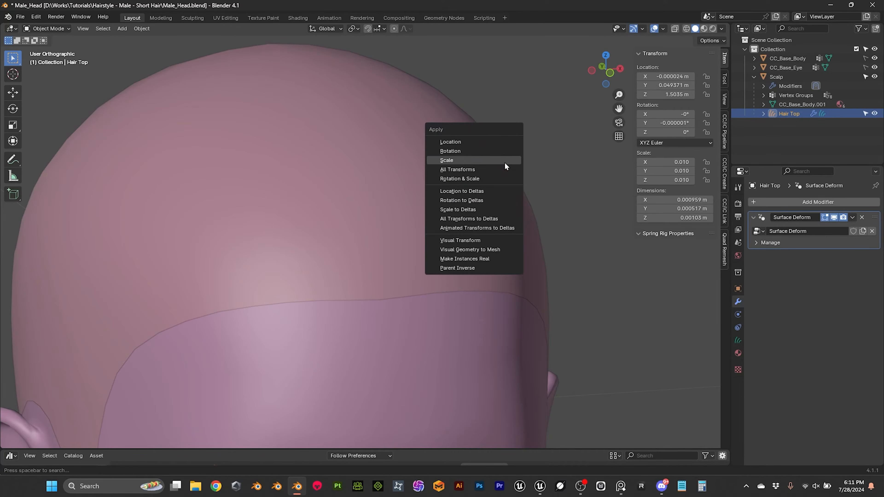
{"action": "left_click", "coordinate": [459, 164]}
- Open the Hair Top curves in Edit Mode and inspect the single hair curve on the scalp
{"action": "key", "text": "Tab"}
{"action": "scroll", "coordinate": [499, 174], "scroll_direction": "up", "scroll_amount": 1}
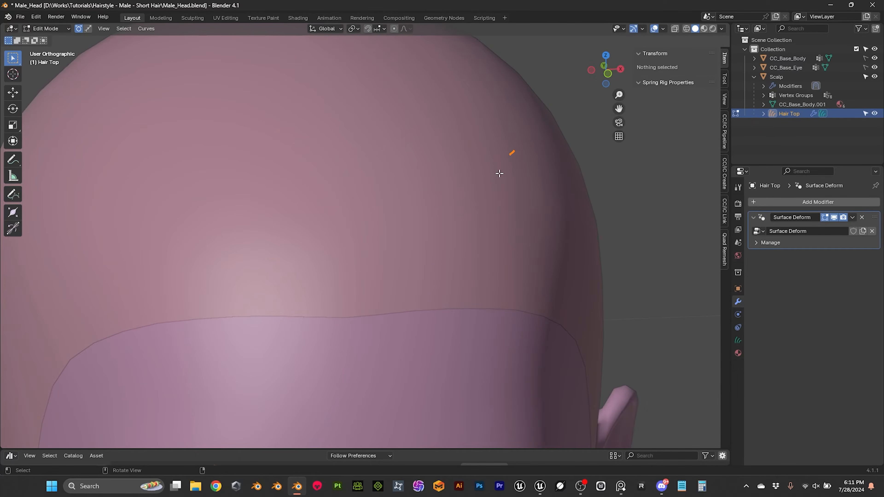
{"action": "scroll", "coordinate": [498, 173], "scroll_direction": "down", "scroll_amount": 3}
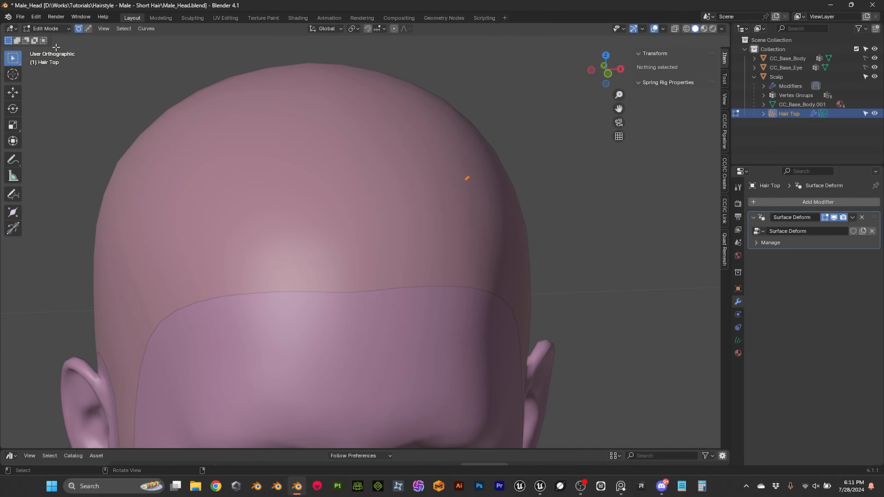
- Return Hair Top to Sculpt Mode and add a single new test curve on the scalp with the Add brush
{"action": "left_click", "coordinate": [49, 29]}
{"action": "left_click", "coordinate": [51, 59]}
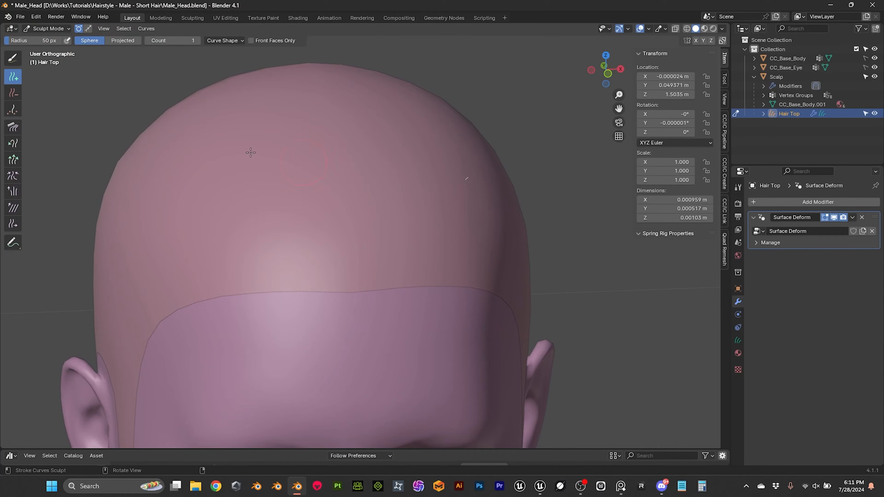
{"action": "left_click", "coordinate": [13, 93]}
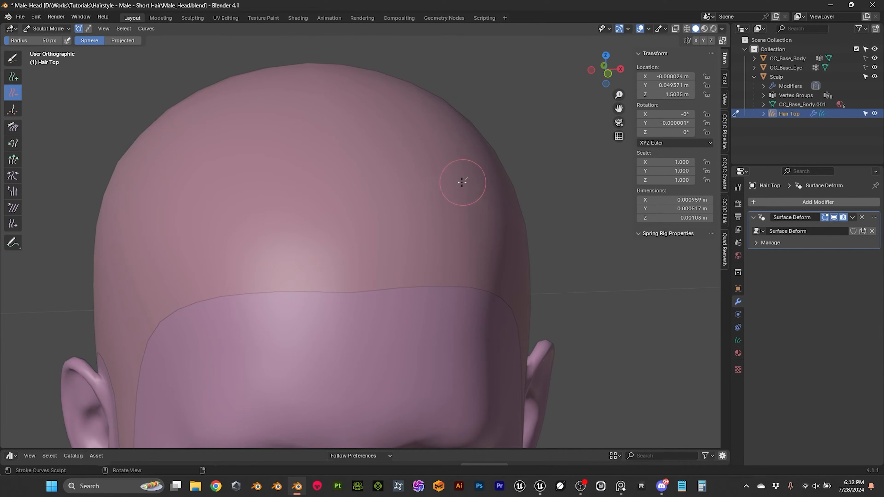
{"action": "mouse_move", "coordinate": [468, 178]}
{"action": "middle_mouse_down"}
{"action": "mouse_move", "coordinate": [465, 149]}
{"action": "mouse_move", "coordinate": [453, 182]}
{"action": "middle_mouse_up"}
{"action": "left_click", "coordinate": [13, 77]}
{"action": "left_click", "coordinate": [336, 172]}
{"action": "middle_click_drag", "start_coordinate": [405, 169], "coordinate": [400, 143]}
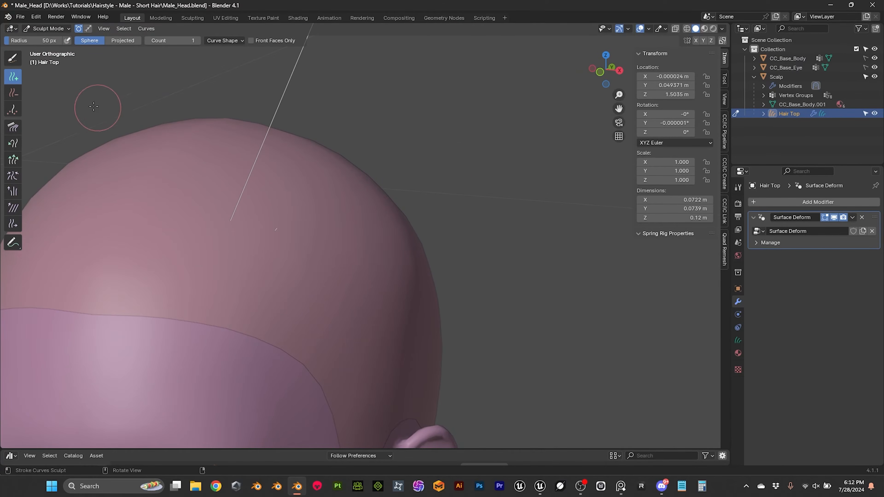
- Delete the leftover tiny curve and the long test curve so the scalp is empty
{"action": "left_click", "coordinate": [13, 92]}
{"action": "scroll", "coordinate": [300, 229], "scroll_direction": "up", "scroll_amount": 2}
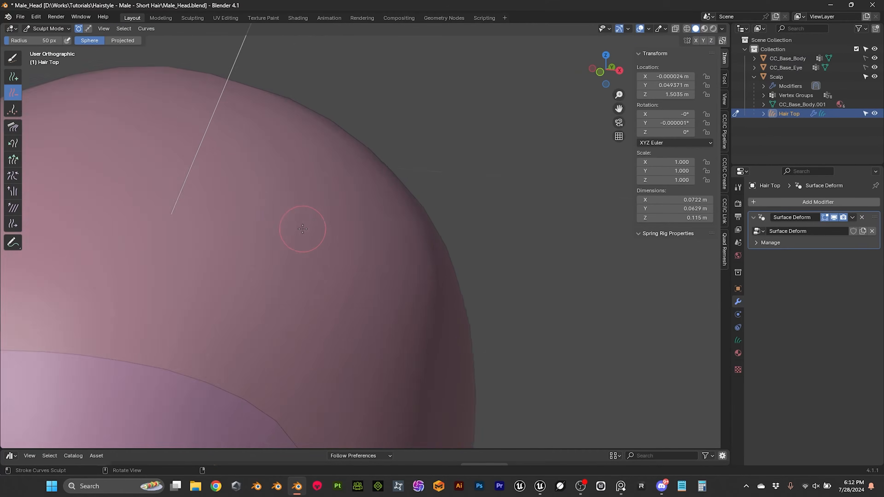
{"action": "scroll", "coordinate": [302, 228], "scroll_direction": "down", "scroll_amount": 6}
{"action": "middle_click_drag", "start_coordinate": [315, 216], "coordinate": [365, 206]}
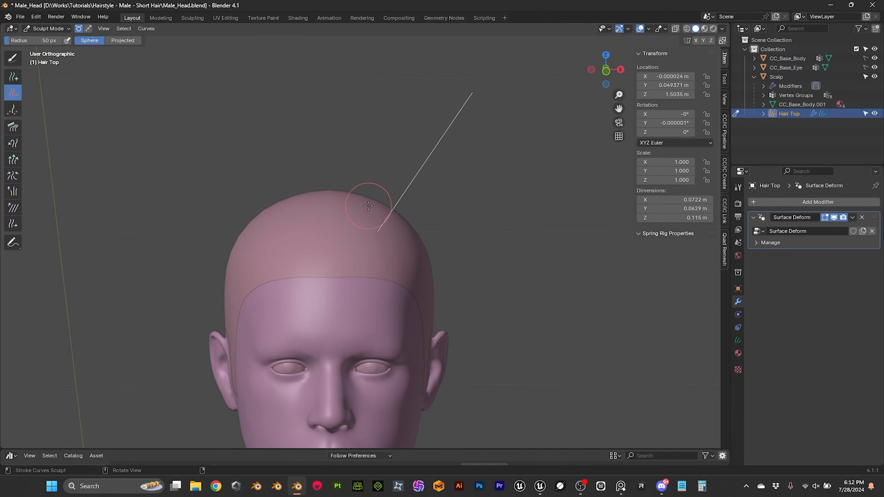
{"action": "key", "text": "KP_1"}
{"action": "middle_click_drag", "start_coordinate": [423, 196], "coordinate": [394, 257], "text": "shift"}
{"action": "left_click", "coordinate": [344, 293]}
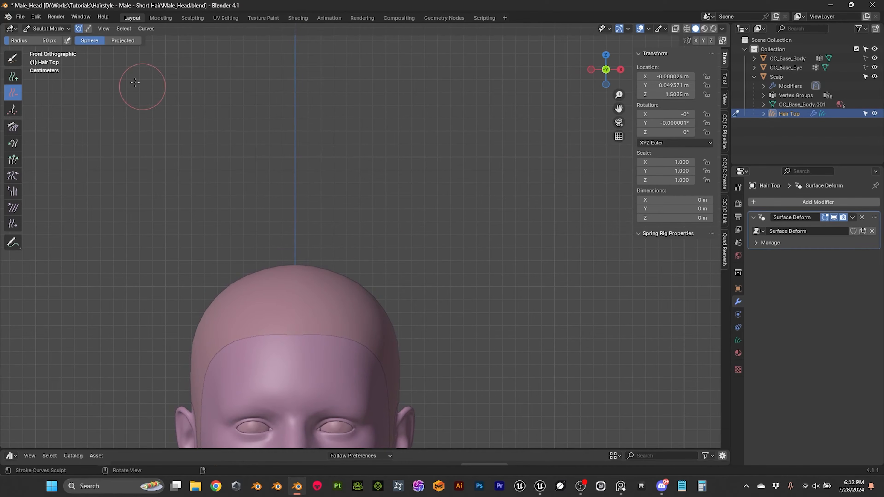
- Set the Add brush's curve length to 0.1 m and add one test curve near the upper side of the scalp
{"action": "left_click", "coordinate": [13, 77]}
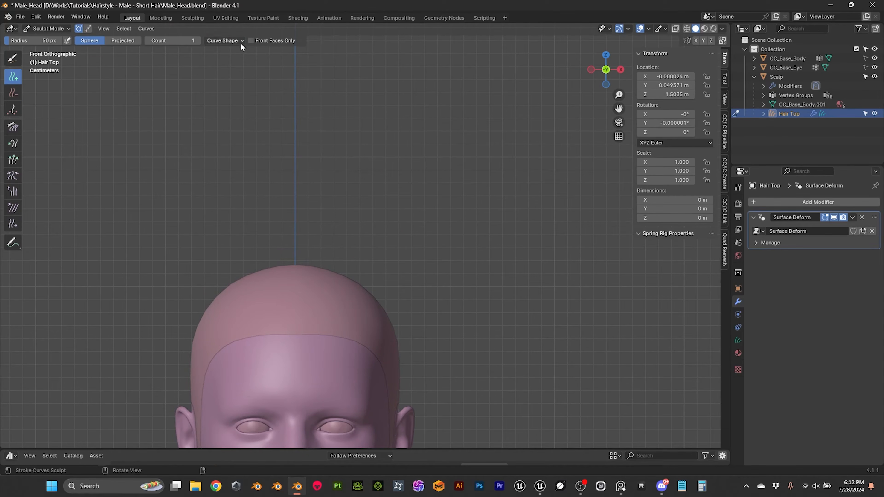
{"action": "left_click", "coordinate": [223, 40]}
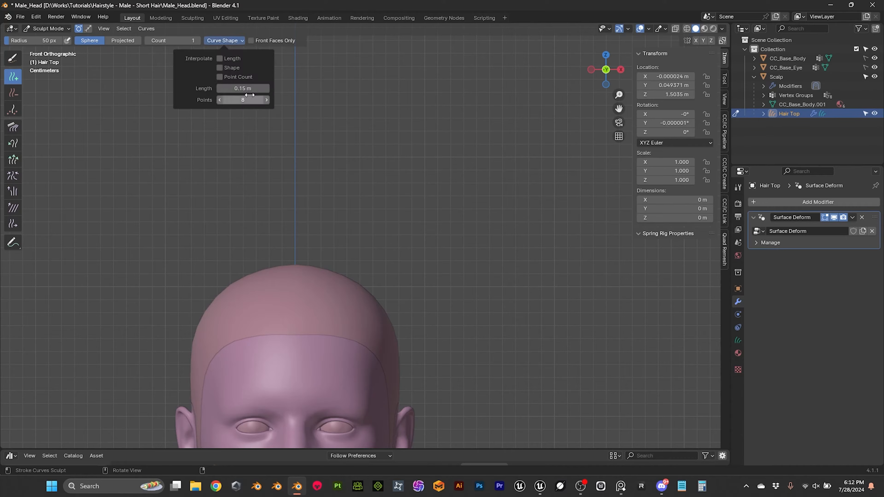
{"action": "left_click", "coordinate": [248, 87]}
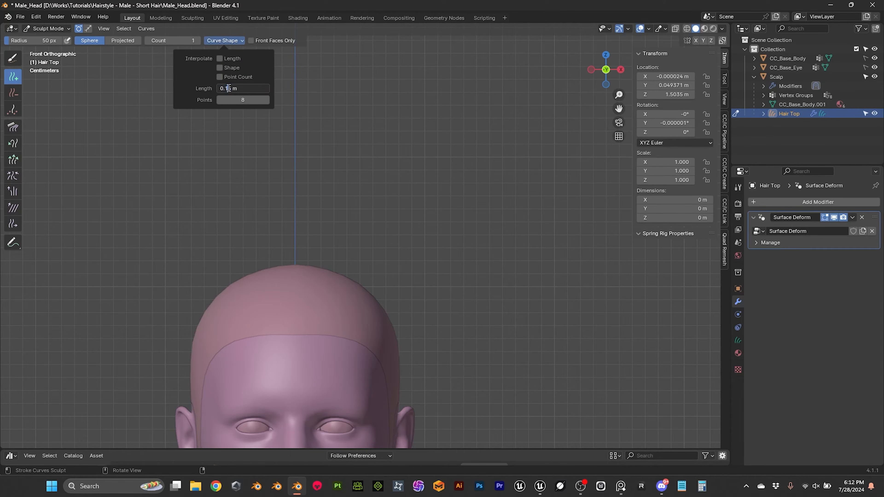
{"action": "key", "text": "Return"}
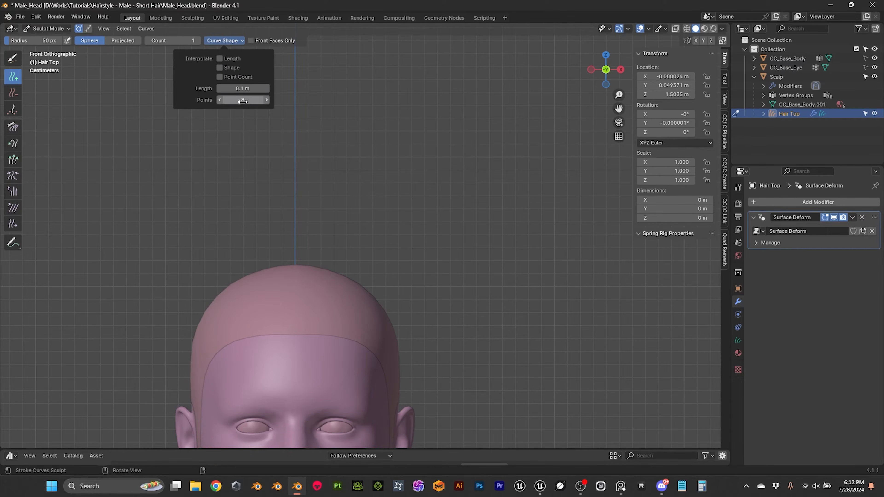
{"action": "left_click", "coordinate": [357, 309]}
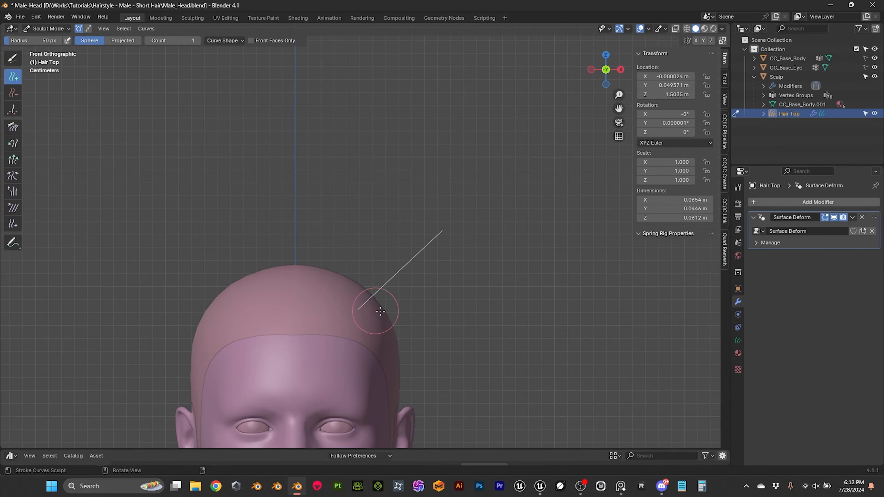
{"action": "mouse_move", "coordinate": [511, 261]}
{"action": "middle_mouse_down"}
{"action": "mouse_move", "coordinate": [564, 256]}
{"action": "mouse_move", "coordinate": [518, 247]}
{"action": "mouse_move", "coordinate": [505, 259]}
{"action": "middle_mouse_up"}
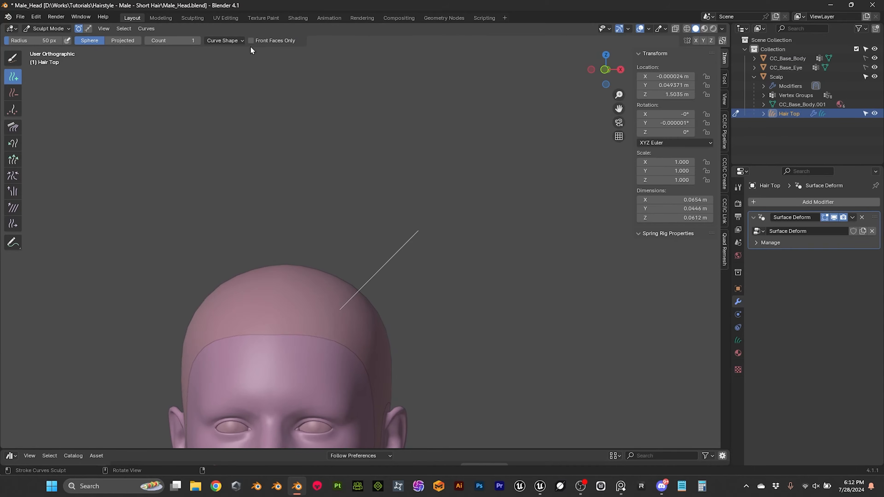
- Delete the test curve from the scalp and set the Add brush's curve length to 0.075 m
{"action": "left_click", "coordinate": [13, 92]}
{"action": "left_click", "coordinate": [351, 307]}
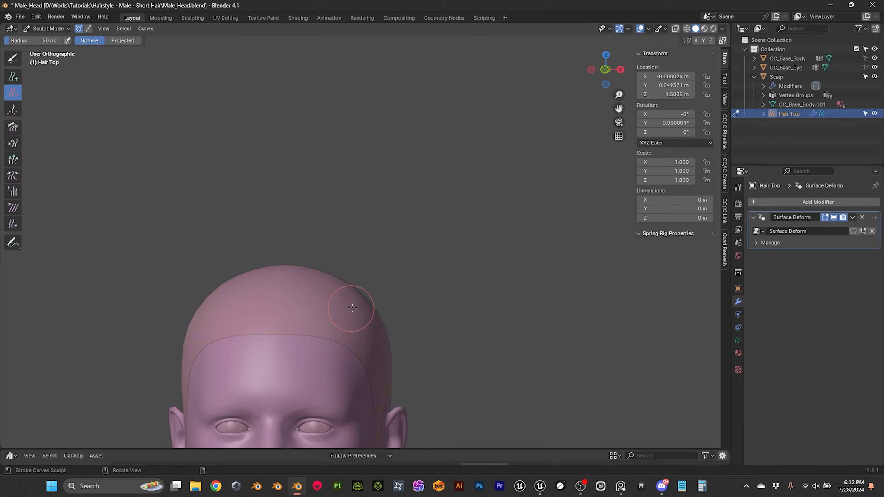
{"action": "left_click", "coordinate": [12, 77]}
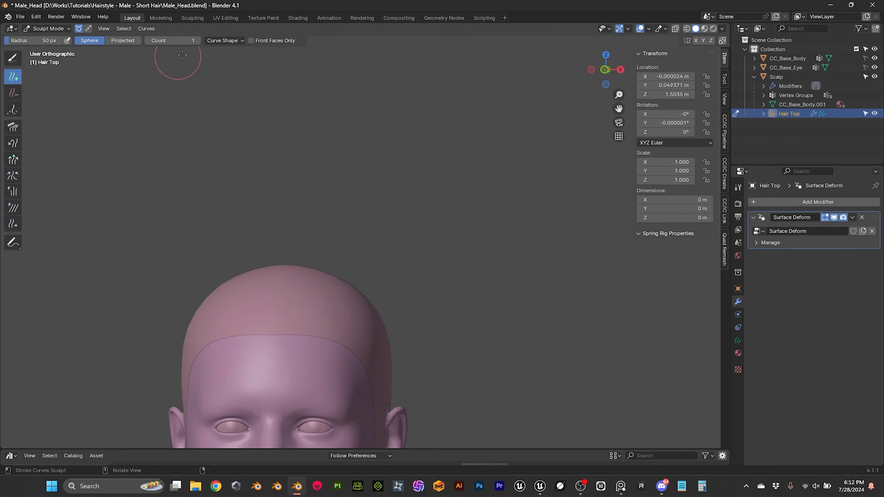
{"action": "left_click", "coordinate": [242, 40]}
{"action": "left_click", "coordinate": [241, 88]}
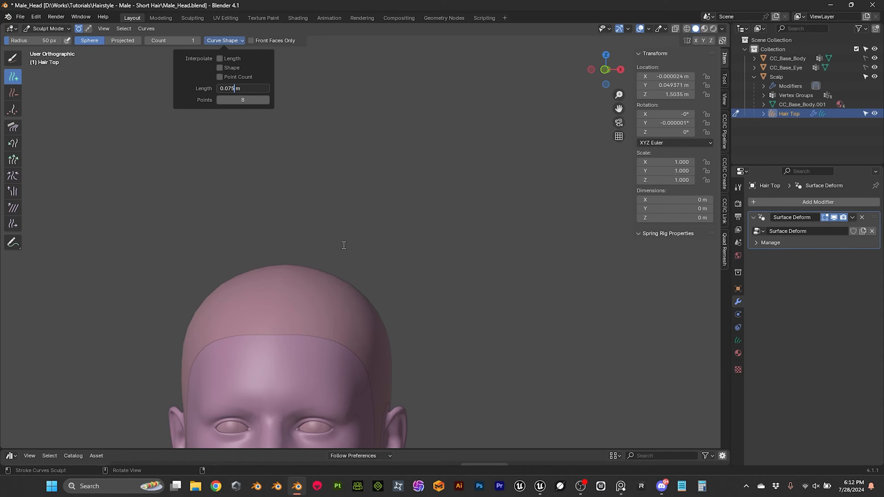
{"action": "key", "text": "Return"}
- Add single hair curves along one side of the scalp, from the front hairline toward the back of the head
{"action": "middle_click_drag", "start_coordinate": [430, 262], "coordinate": [333, 208], "text": "shift"}
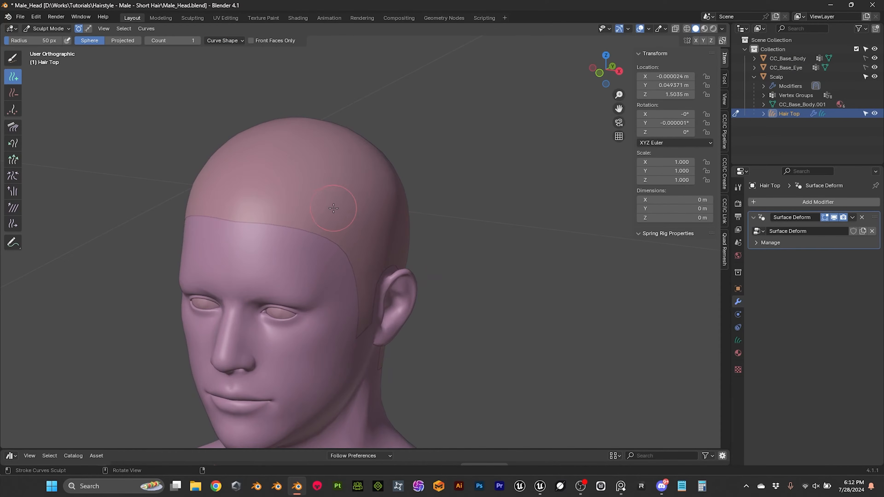
{"action": "left_click", "coordinate": [333, 210]}
{"action": "mouse_move", "coordinate": [392, 158]}
{"action": "middle_mouse_down"}
{"action": "mouse_move", "coordinate": [426, 144]}
{"action": "mouse_move", "coordinate": [372, 190]}
{"action": "mouse_move", "coordinate": [248, 202]}
{"action": "mouse_move", "coordinate": [327, 194]}
{"action": "mouse_move", "coordinate": [390, 164]}
{"action": "mouse_move", "coordinate": [441, 219]}
{"action": "mouse_move", "coordinate": [320, 234]}
{"action": "mouse_move", "coordinate": [328, 189]}
{"action": "middle_mouse_up"}
{"action": "left_click", "coordinate": [252, 222]}
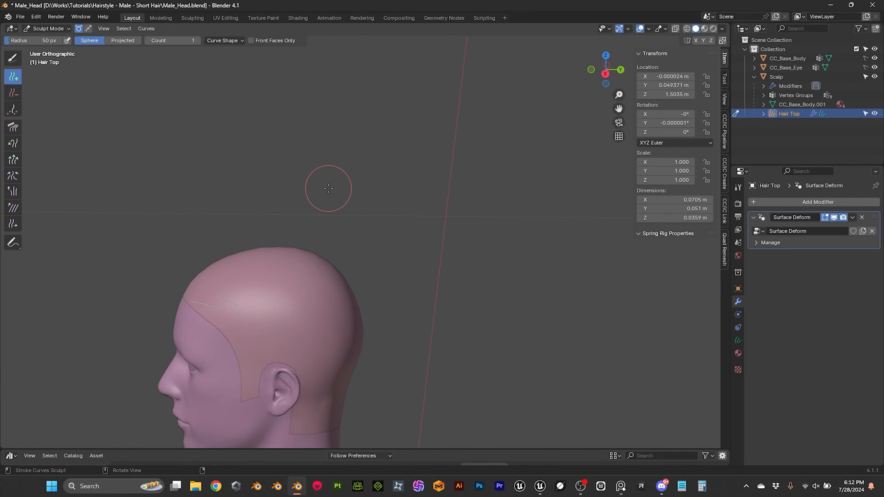
{"action": "scroll", "coordinate": [328, 188], "scroll_direction": "down", "scroll_amount": 2}
{"action": "key", "text": "KP_1"}
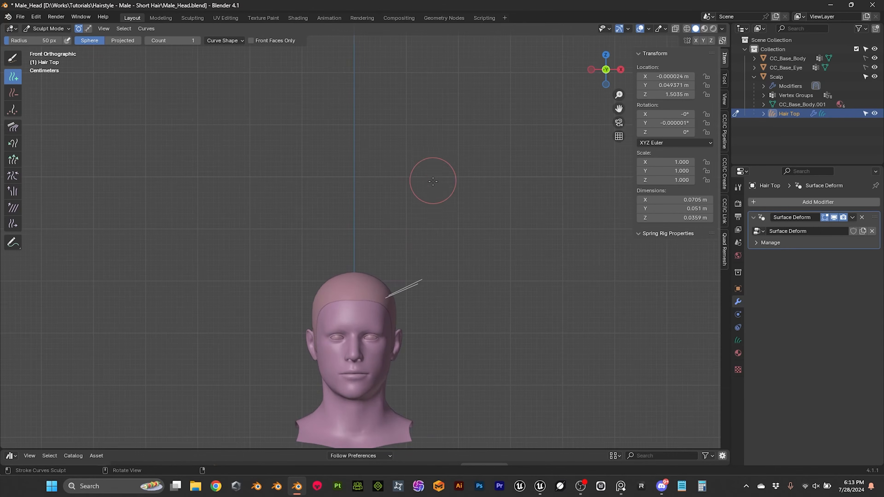
{"action": "scroll", "coordinate": [432, 181], "scroll_direction": "up", "scroll_amount": 3}
{"action": "mouse_move", "coordinate": [433, 181]}
{"action": "middle_mouse_down"}
{"action": "mouse_move", "coordinate": [345, 217]}
{"action": "mouse_move", "coordinate": [365, 198]}
{"action": "mouse_move", "coordinate": [346, 264]}
{"action": "mouse_move", "coordinate": [289, 207]}
{"action": "middle_mouse_up"}
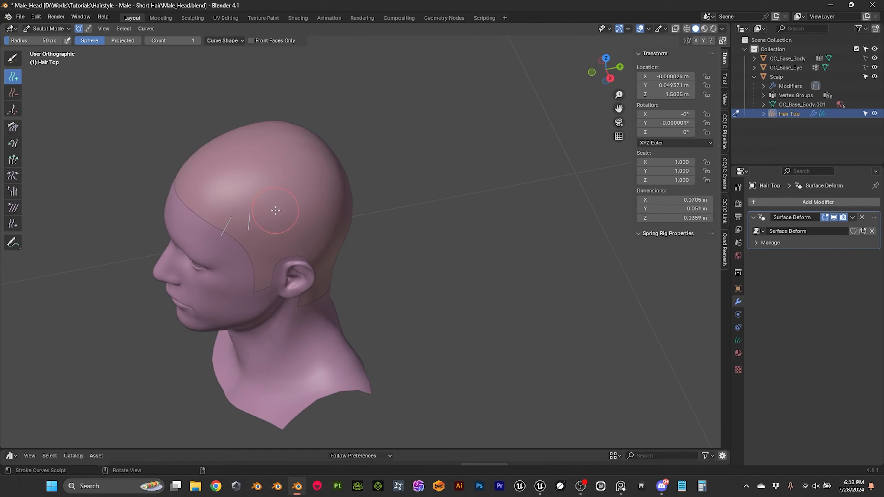
{"action": "left_click", "coordinate": [317, 207]}
{"action": "left_click", "coordinate": [338, 198]}
{"action": "mouse_move", "coordinate": [338, 197]}
{"action": "middle_mouse_down"}
{"action": "mouse_move", "coordinate": [240, 170]}
{"action": "mouse_move", "coordinate": [299, 186]}
{"action": "middle_mouse_up"}
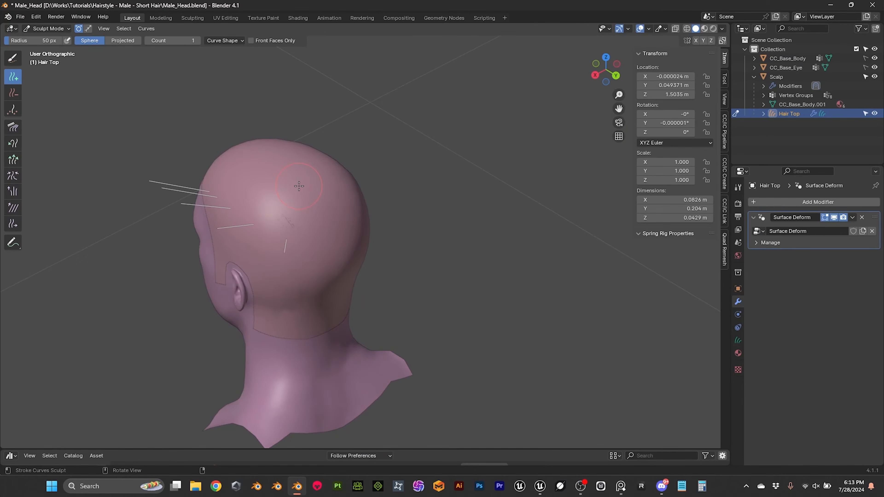
- Undo all the curves added along the side of the scalp and turn on X-axis symmetry
{"action": "key", "text": "ctrl+z"}
{"action": "key", "text": "ctrl+z"}
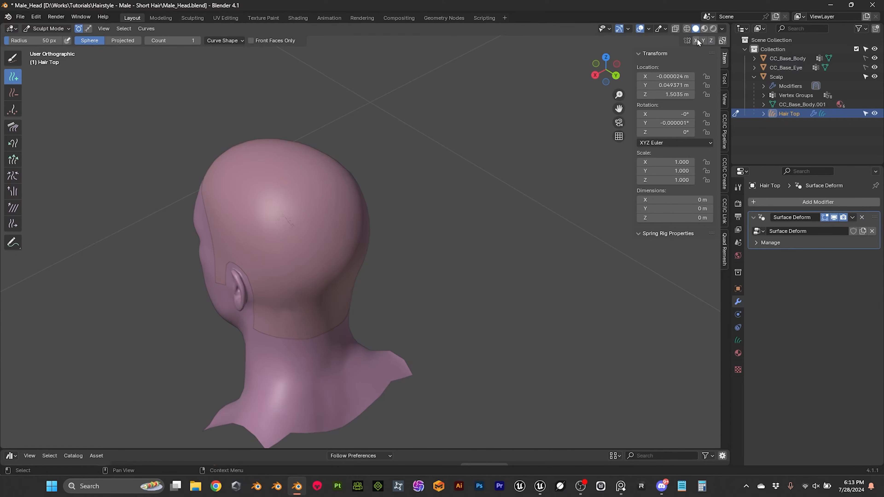
{"action": "left_click", "coordinate": [696, 40]}
- Add a row of mirrored hair curves along the sides of the scalp, from the front hairline toward the back
{"action": "middle_click_drag", "start_coordinate": [268, 133], "coordinate": [240, 288]}
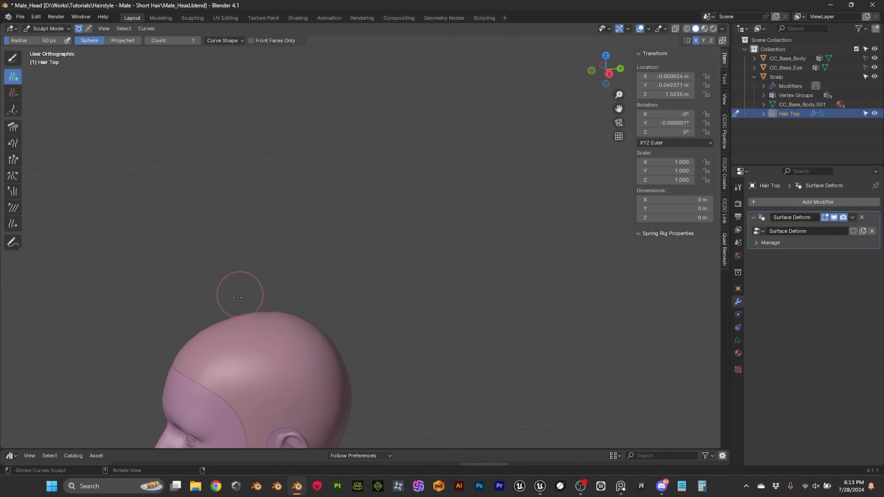
{"action": "left_click", "coordinate": [227, 375]}
{"action": "mouse_move", "coordinate": [233, 375]}
{"action": "middle_mouse_down"}
{"action": "mouse_move", "coordinate": [296, 352]}
{"action": "mouse_move", "coordinate": [305, 335]}
{"action": "mouse_move", "coordinate": [299, 212]}
{"action": "mouse_move", "coordinate": [243, 209]}
{"action": "middle_mouse_up"}
{"action": "left_click", "coordinate": [266, 217]}
{"action": "left_click", "coordinate": [283, 217]}
{"action": "left_click", "coordinate": [316, 227]}
- Add a second row of mirrored hair curves higher on the scalp, above the first side row
{"action": "mouse_move", "coordinate": [316, 227]}
{"action": "middle_mouse_down"}
{"action": "mouse_move", "coordinate": [277, 215]}
{"action": "mouse_move", "coordinate": [273, 225]}
{"action": "mouse_move", "coordinate": [420, 217]}
{"action": "mouse_move", "coordinate": [236, 268]}
{"action": "middle_mouse_up"}
{"action": "left_click", "coordinate": [300, 241]}
{"action": "left_click", "coordinate": [330, 242]}
{"action": "left_click", "coordinate": [231, 270]}
{"action": "left_click", "coordinate": [268, 264]}
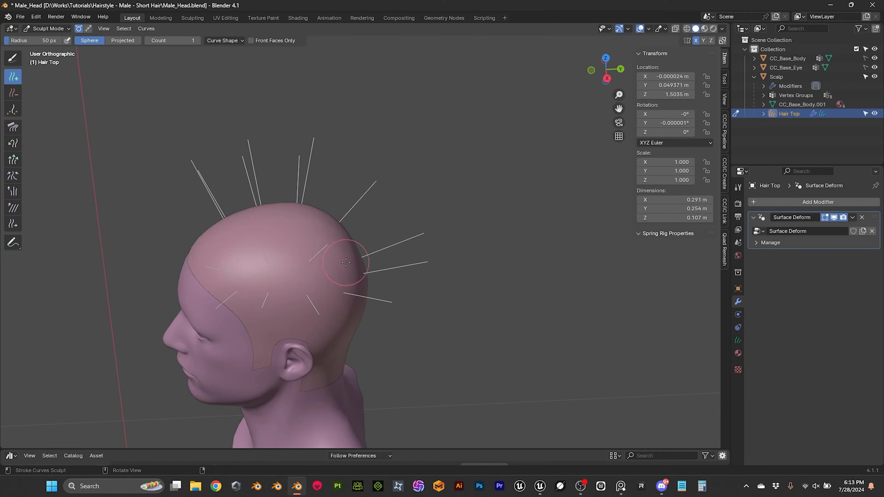
- Add further mirrored hair curves across the back of the head and the upper scalp
{"action": "mouse_move", "coordinate": [342, 262]}
{"action": "middle_mouse_down"}
{"action": "mouse_move", "coordinate": [351, 209]}
{"action": "mouse_move", "coordinate": [333, 183]}
{"action": "mouse_move", "coordinate": [463, 154]}
{"action": "mouse_move", "coordinate": [352, 206]}
{"action": "mouse_move", "coordinate": [398, 188]}
{"action": "mouse_move", "coordinate": [365, 203]}
{"action": "mouse_move", "coordinate": [362, 219]}
{"action": "middle_mouse_up"}
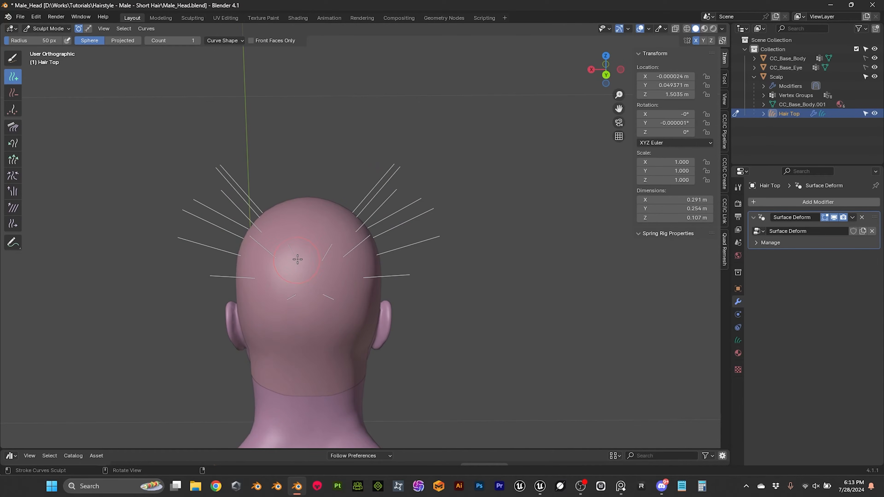
{"action": "middle_click_drag", "start_coordinate": [237, 229], "coordinate": [362, 232]}
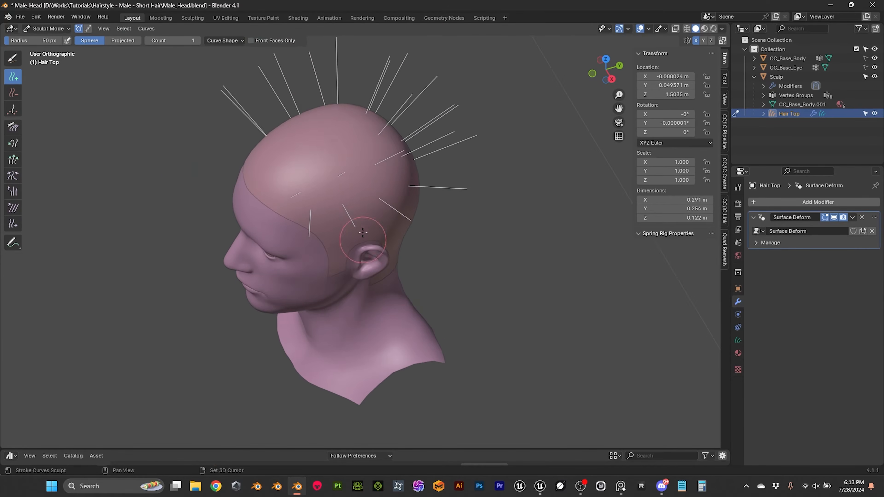
{"action": "middle_click_drag", "start_coordinate": [351, 196], "coordinate": [364, 275], "text": "shift"}
{"action": "scroll", "coordinate": [364, 275], "scroll_direction": "up", "scroll_amount": 1}
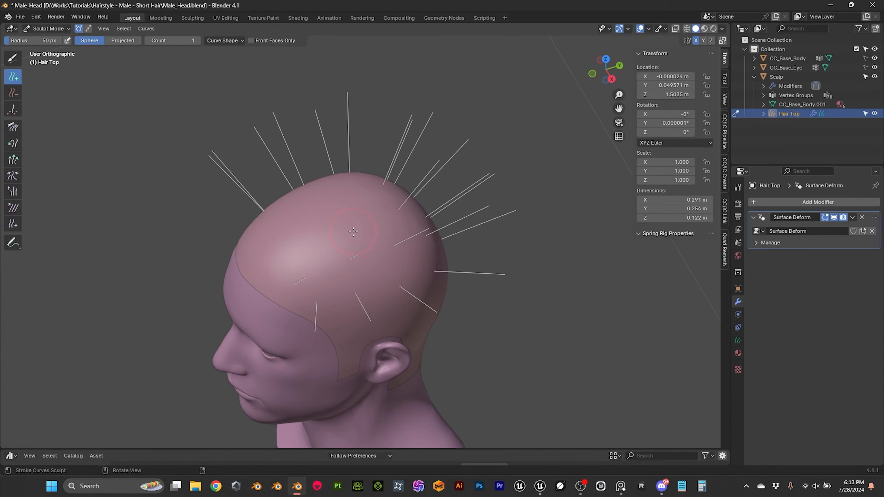
{"action": "middle_click_drag", "start_coordinate": [282, 262], "coordinate": [397, 260]}
- Turn off X-axis symmetry and add single hair curves along the scalp's midline, from the front over the crown to the back
{"action": "left_click", "coordinate": [696, 40]}
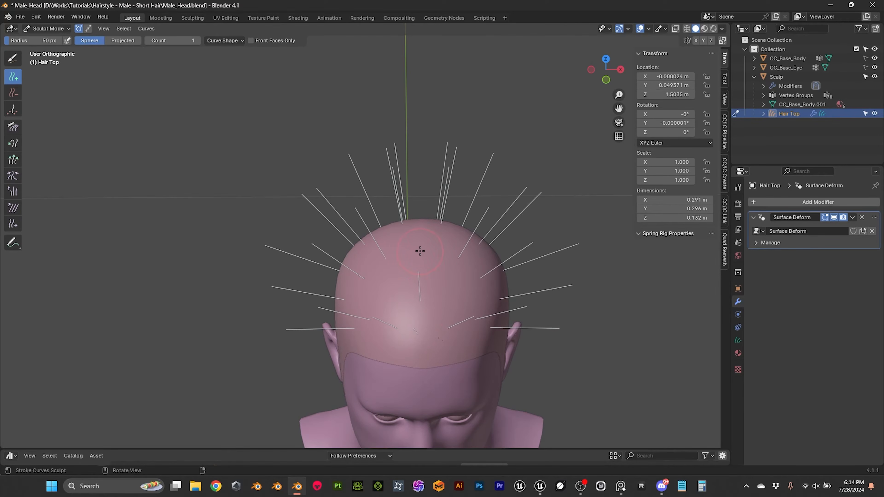
{"action": "mouse_move", "coordinate": [448, 219]}
{"action": "middle_mouse_down"}
{"action": "mouse_move", "coordinate": [384, 139]}
{"action": "mouse_move", "coordinate": [346, 173]}
{"action": "middle_mouse_up"}
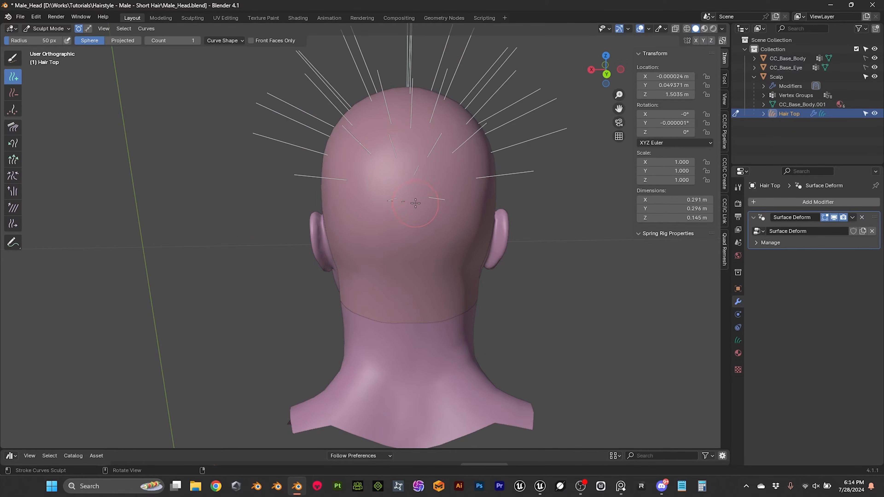
{"action": "mouse_move", "coordinate": [413, 201]}
{"action": "middle_mouse_down"}
{"action": "mouse_move", "coordinate": [529, 217]}
{"action": "mouse_move", "coordinate": [512, 227]}
{"action": "middle_mouse_up"}
{"action": "scroll", "coordinate": [436, 245], "scroll_direction": "up", "scroll_amount": 1}
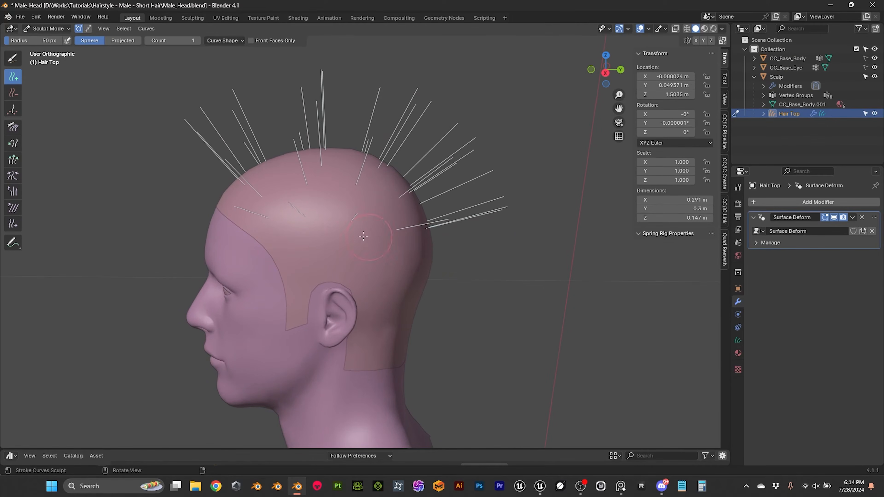
{"action": "middle_click_drag", "start_coordinate": [349, 205], "coordinate": [362, 244], "text": "shift"}
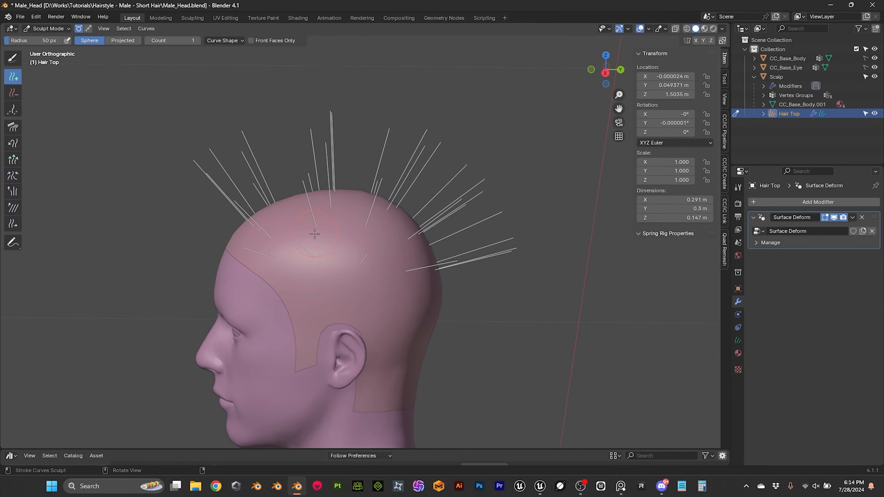
- Fill the sparse areas on the front and top of the scalp with additional individual hair curves
{"action": "mouse_move", "coordinate": [319, 219]}
{"action": "middle_mouse_down"}
{"action": "mouse_move", "coordinate": [352, 221]}
{"action": "mouse_move", "coordinate": [339, 217]}
{"action": "middle_mouse_up"}
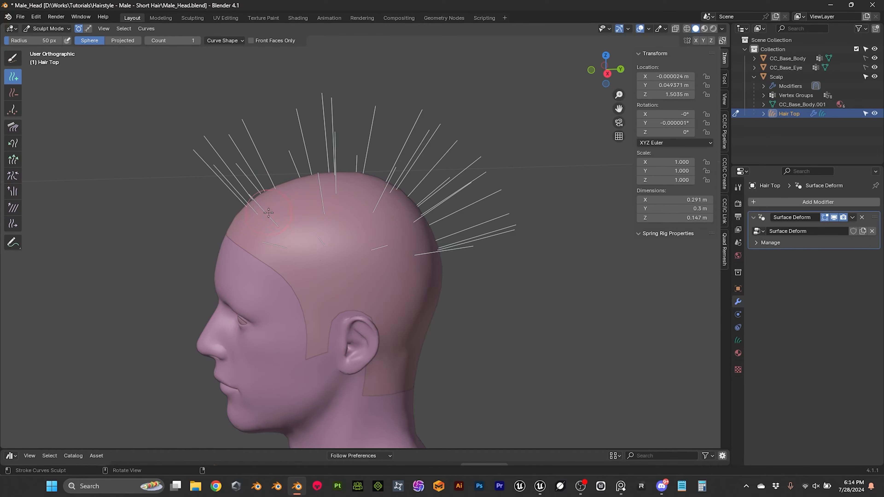
{"action": "mouse_move", "coordinate": [329, 195]}
{"action": "middle_mouse_down"}
{"action": "mouse_move", "coordinate": [407, 182]}
{"action": "mouse_move", "coordinate": [347, 191]}
{"action": "middle_mouse_up"}
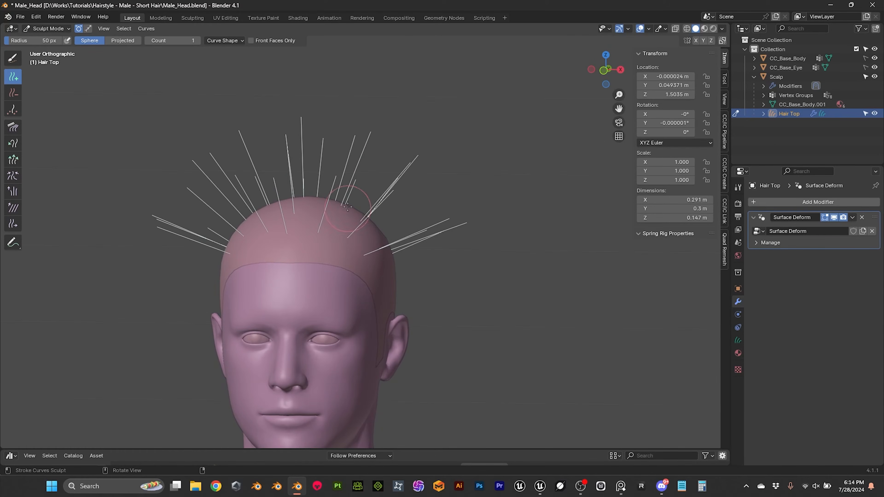
{"action": "middle_click_drag", "start_coordinate": [436, 206], "coordinate": [440, 205]}
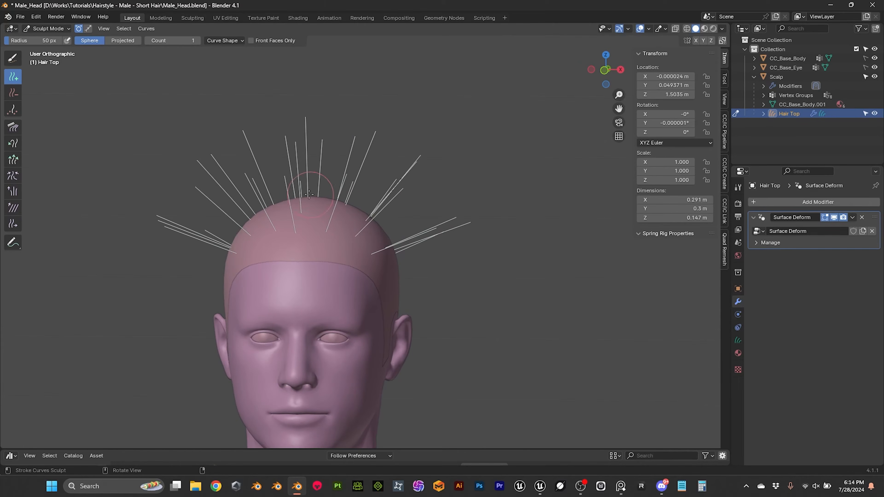
{"action": "middle_click_drag", "start_coordinate": [270, 187], "coordinate": [299, 193]}
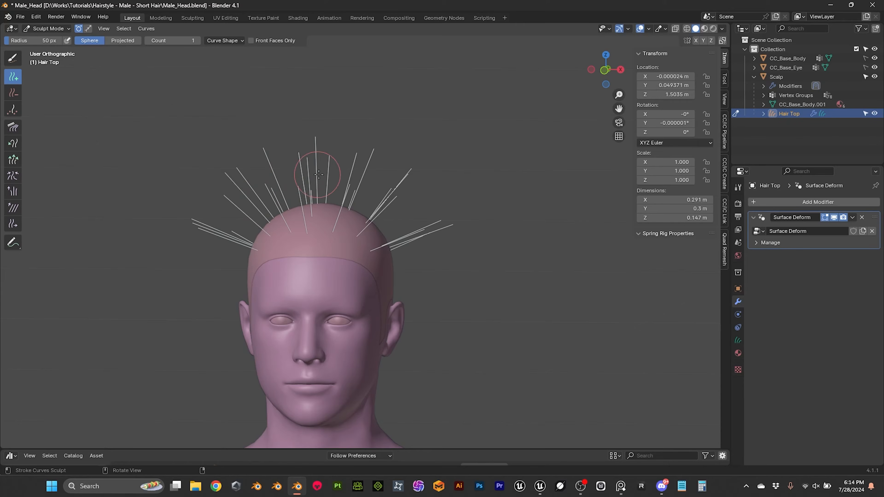
{"action": "scroll", "coordinate": [323, 154], "scroll_direction": "up", "scroll_amount": 1}
{"action": "key", "text": "KP_1"}
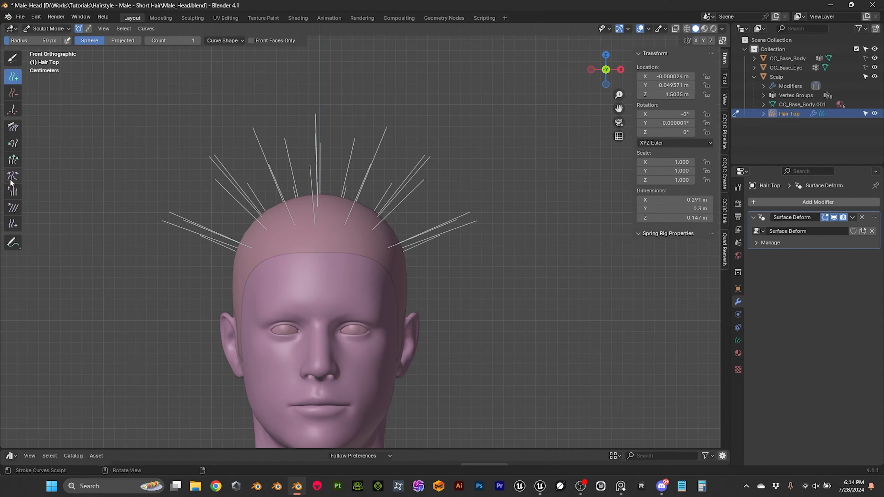
- With the Comb brush at a 100 px radius, comb the curves on the head's left side forward from the top view
{"action": "left_click", "coordinate": [13, 127]}
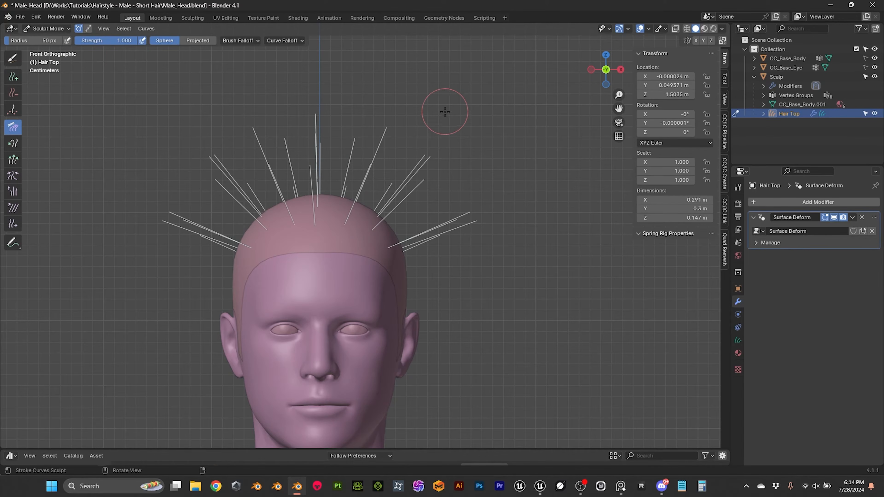
{"action": "key", "text": "f"}
{"action": "left_click", "coordinate": [484, 126]}
{"action": "mouse_move", "coordinate": [479, 128]}
{"action": "middle_mouse_down"}
{"action": "mouse_move", "coordinate": [270, 150]}
{"action": "mouse_move", "coordinate": [279, 158]}
{"action": "mouse_move", "coordinate": [291, 139]}
{"action": "mouse_move", "coordinate": [336, 160]}
{"action": "mouse_move", "coordinate": [395, 148]}
{"action": "mouse_move", "coordinate": [420, 203]}
{"action": "mouse_move", "coordinate": [395, 216]}
{"action": "mouse_move", "coordinate": [444, 225]}
{"action": "mouse_move", "coordinate": [373, 212]}
{"action": "mouse_move", "coordinate": [356, 219]}
{"action": "mouse_move", "coordinate": [405, 220]}
{"action": "middle_mouse_up"}
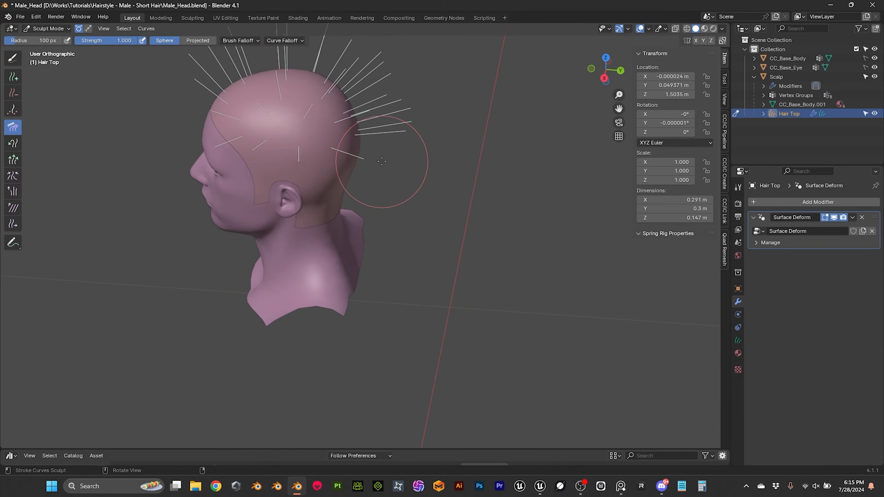
{"action": "middle_click_drag", "start_coordinate": [378, 146], "coordinate": [499, 191]}
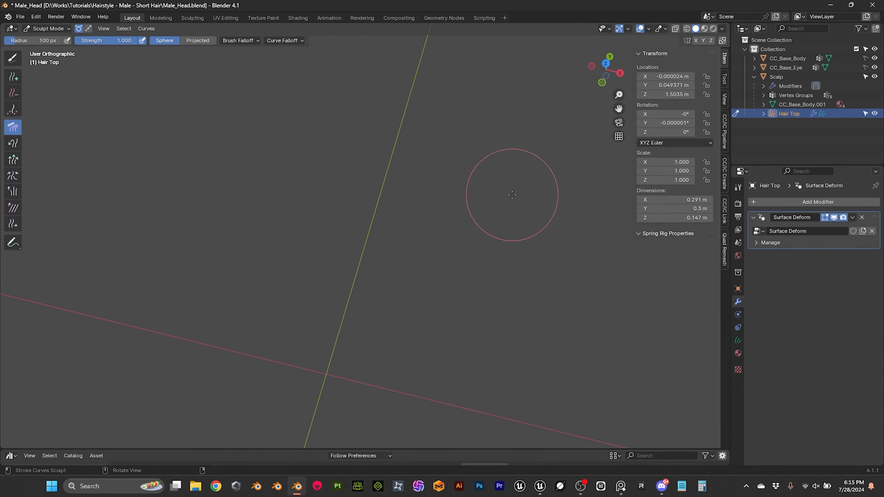
{"action": "key", "text": "KP_7"}
{"action": "middle_click_drag", "start_coordinate": [389, 129], "coordinate": [368, 297], "text": "shift"}
{"action": "middle_click_drag", "start_coordinate": [405, 162], "coordinate": [382, 249], "text": "shift"}
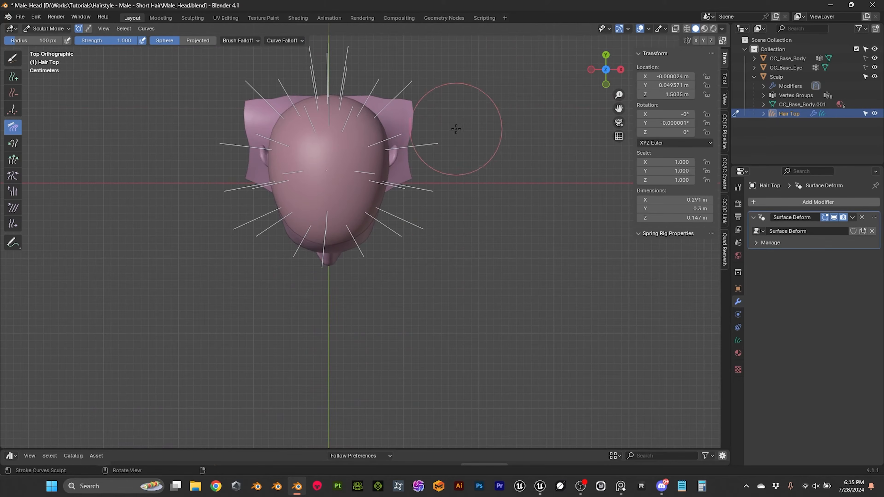
{"action": "left_click_drag", "start_coordinate": [430, 93], "coordinate": [433, 134]}
{"action": "mouse_move", "coordinate": [404, 89]}
{"action": "left_mouse_down"}
{"action": "mouse_move", "coordinate": [428, 128]}
{"action": "mouse_move", "coordinate": [406, 119]}
{"action": "mouse_move", "coordinate": [422, 190]}
{"action": "mouse_move", "coordinate": [397, 232]}
{"action": "mouse_move", "coordinate": [388, 217]}
{"action": "left_mouse_up"}
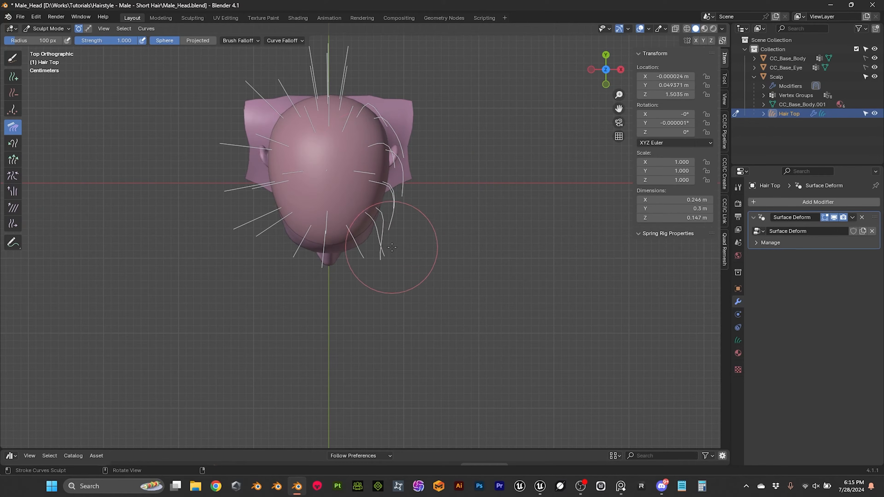
- Reduce the comb radius to 77 px and sweep the curves on top and on the head's right side toward the forehead
{"action": "key", "text": "f"}
{"action": "left_click", "coordinate": [336, 148]}
{"action": "mouse_move", "coordinate": [364, 192]}
{"action": "left_mouse_down"}
{"action": "mouse_move", "coordinate": [344, 267]}
{"action": "mouse_move", "coordinate": [338, 246]}
{"action": "mouse_move", "coordinate": [330, 256]}
{"action": "mouse_move", "coordinate": [293, 251]}
{"action": "left_mouse_up"}
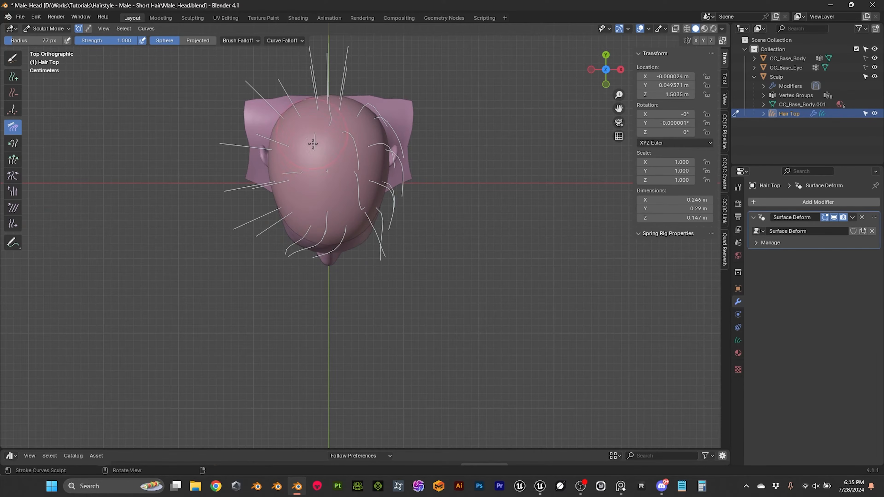
{"action": "mouse_move", "coordinate": [296, 180]}
{"action": "left_mouse_down"}
{"action": "mouse_move", "coordinate": [297, 221]}
{"action": "mouse_move", "coordinate": [282, 217]}
{"action": "mouse_move", "coordinate": [265, 250]}
{"action": "left_mouse_up"}
{"action": "mouse_move", "coordinate": [316, 210]}
{"action": "middle_mouse_down"}
{"action": "mouse_move", "coordinate": [344, 195]}
{"action": "mouse_move", "coordinate": [375, 198]}
{"action": "mouse_move", "coordinate": [404, 227]}
{"action": "mouse_move", "coordinate": [413, 295]}
{"action": "mouse_move", "coordinate": [331, 178]}
{"action": "mouse_move", "coordinate": [348, 146]}
{"action": "mouse_move", "coordinate": [332, 222]}
{"action": "mouse_move", "coordinate": [452, 185]}
{"action": "mouse_move", "coordinate": [442, 197]}
{"action": "mouse_move", "coordinate": [329, 200]}
{"action": "mouse_move", "coordinate": [335, 205]}
{"action": "middle_mouse_up"}
{"action": "mouse_move", "coordinate": [309, 192]}
{"action": "left_mouse_down"}
{"action": "mouse_move", "coordinate": [414, 204]}
{"action": "mouse_move", "coordinate": [375, 197]}
{"action": "mouse_move", "coordinate": [402, 213]}
{"action": "mouse_move", "coordinate": [401, 198]}
{"action": "mouse_move", "coordinate": [434, 233]}
{"action": "left_mouse_up"}
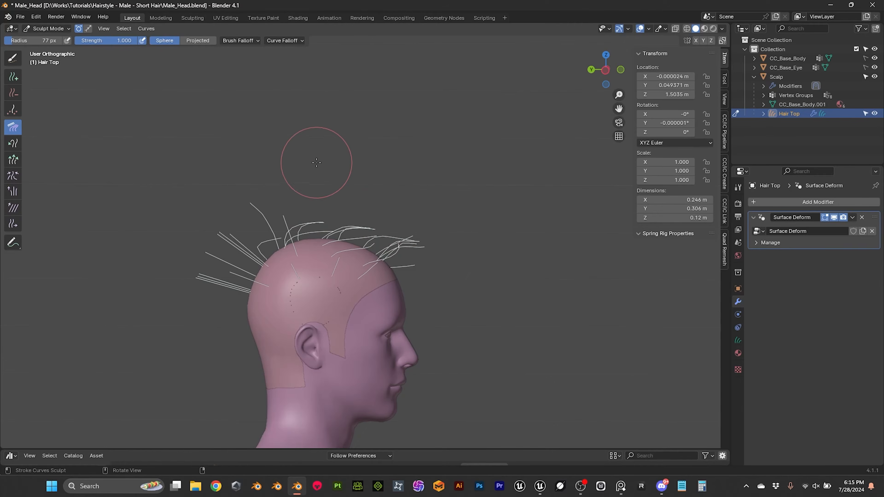
- Switch the comb to the Projected shape and smooth the top curves forward and down over the forehead in side view
{"action": "scroll", "coordinate": [341, 164], "scroll_direction": "up", "scroll_amount": 2}
{"action": "middle_click_drag", "start_coordinate": [368, 190], "coordinate": [365, 142], "text": "shift"}
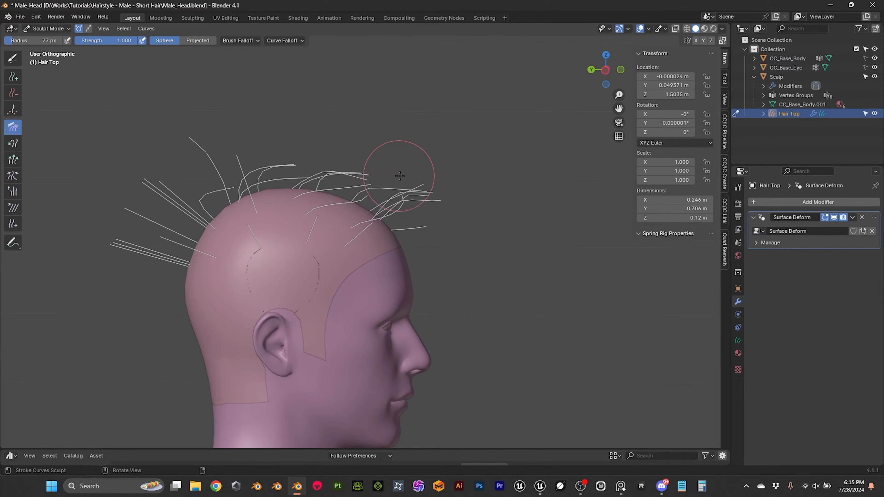
{"action": "mouse_move", "coordinate": [382, 165]}
{"action": "left_mouse_down"}
{"action": "mouse_move", "coordinate": [405, 187]}
{"action": "mouse_move", "coordinate": [395, 170]}
{"action": "mouse_move", "coordinate": [444, 187]}
{"action": "left_mouse_up"}
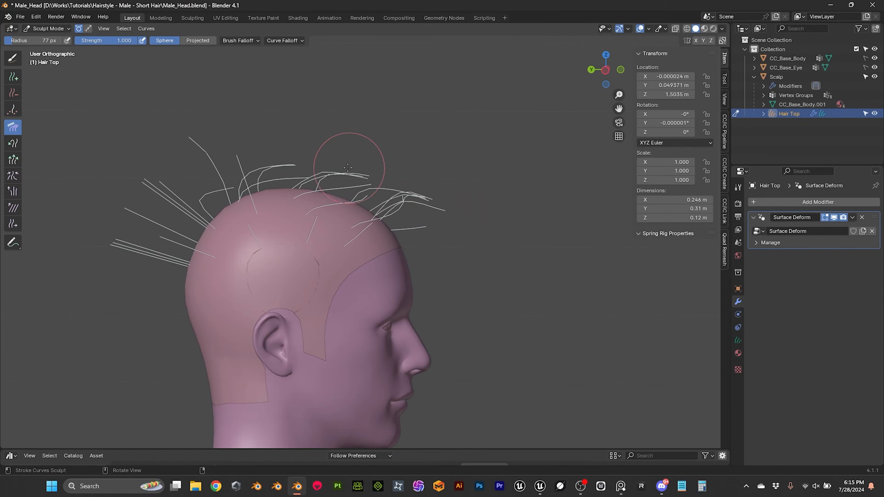
{"action": "left_click", "coordinate": [199, 40]}
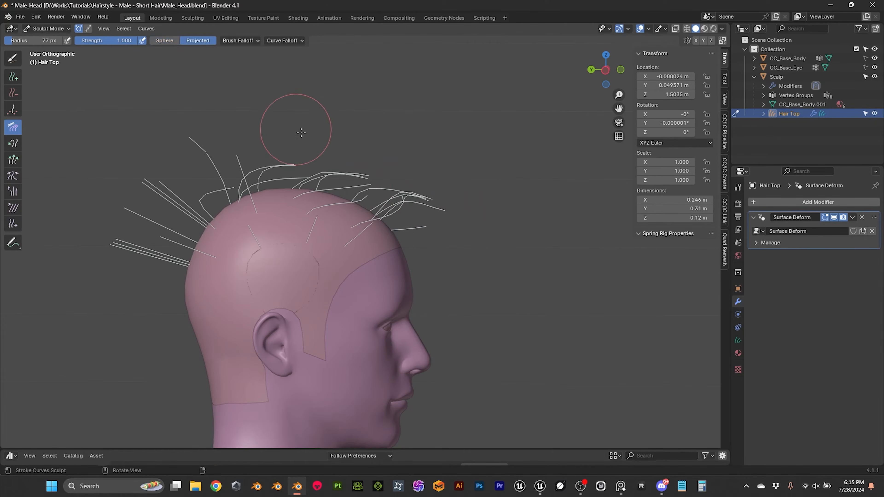
{"action": "left_click_drag", "start_coordinate": [345, 154], "coordinate": [431, 193]}
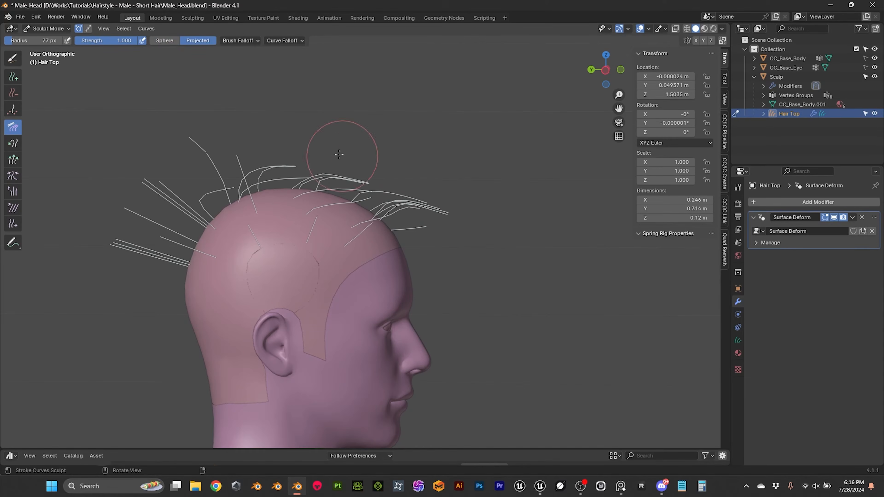
{"action": "mouse_move", "coordinate": [178, 124]}
{"action": "left_mouse_down"}
{"action": "mouse_move", "coordinate": [198, 135]}
{"action": "mouse_move", "coordinate": [283, 123]}
{"action": "mouse_move", "coordinate": [240, 135]}
{"action": "mouse_move", "coordinate": [351, 144]}
{"action": "mouse_move", "coordinate": [428, 195]}
{"action": "left_mouse_up"}
- Comb the lowest curves on the head's right side down toward the ear
{"action": "middle_click_drag", "start_coordinate": [428, 195], "coordinate": [363, 158]}
{"action": "left_click_drag", "start_coordinate": [351, 162], "coordinate": [339, 195]}
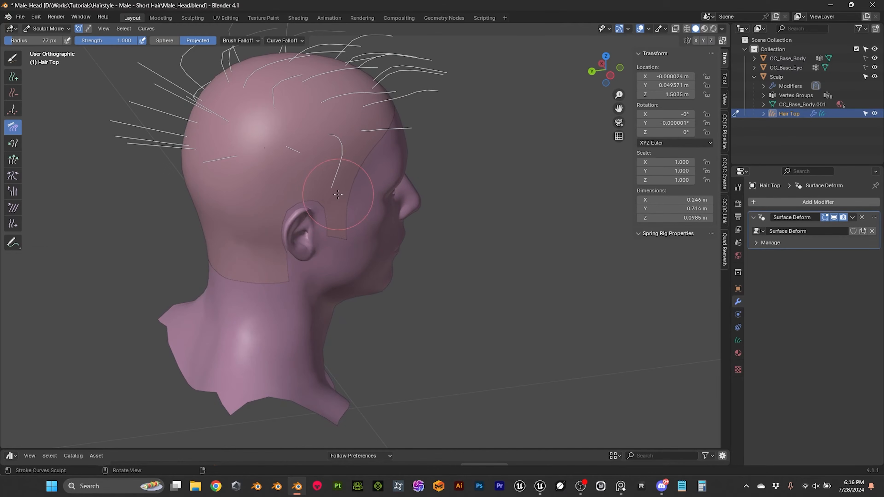
{"action": "middle_click_drag", "start_coordinate": [411, 144], "coordinate": [373, 162]}
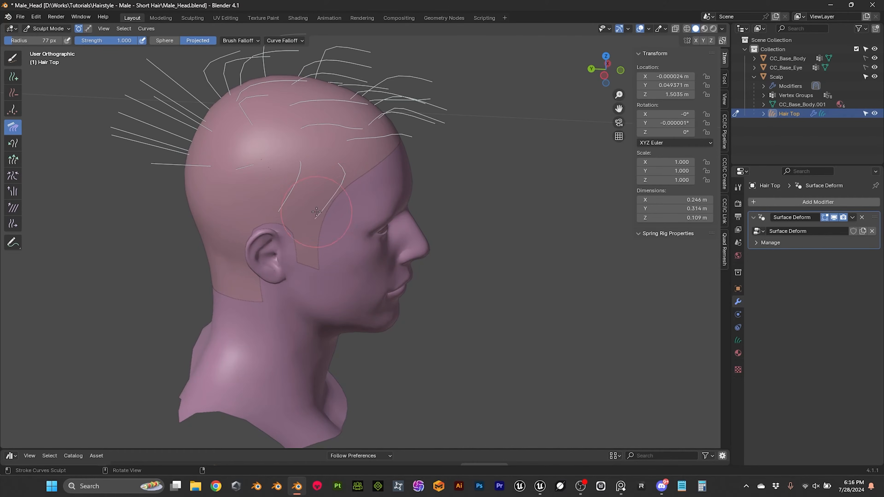
{"action": "left_click_drag", "start_coordinate": [243, 204], "coordinate": [243, 211]}
- Comb the right-side curves toward the scalp from behind and turn on surface collision for the curves
{"action": "middle_click_drag", "start_coordinate": [419, 187], "coordinate": [494, 165]}
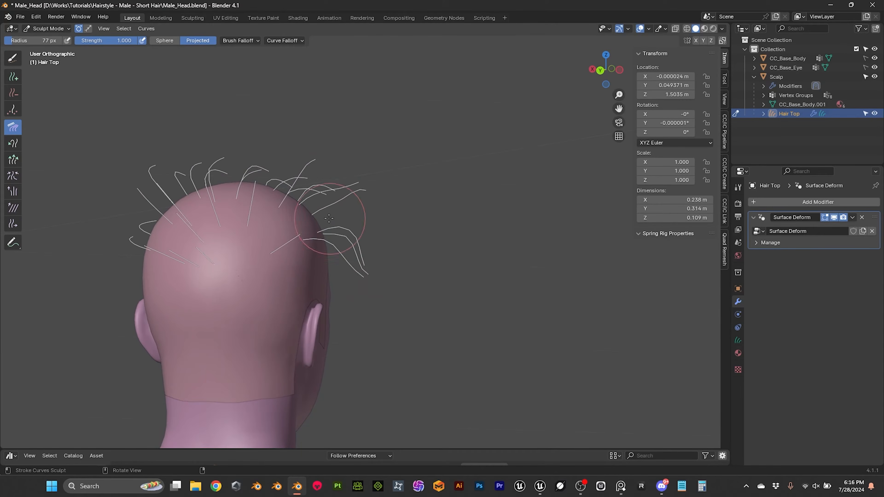
{"action": "middle_click_drag", "start_coordinate": [377, 240], "coordinate": [359, 264]}
{"action": "left_click_drag", "start_coordinate": [359, 264], "coordinate": [289, 260]}
{"action": "mouse_move", "coordinate": [279, 260]}
{"action": "middle_mouse_down"}
{"action": "mouse_move", "coordinate": [302, 264]}
{"action": "mouse_move", "coordinate": [264, 266]}
{"action": "middle_mouse_up"}
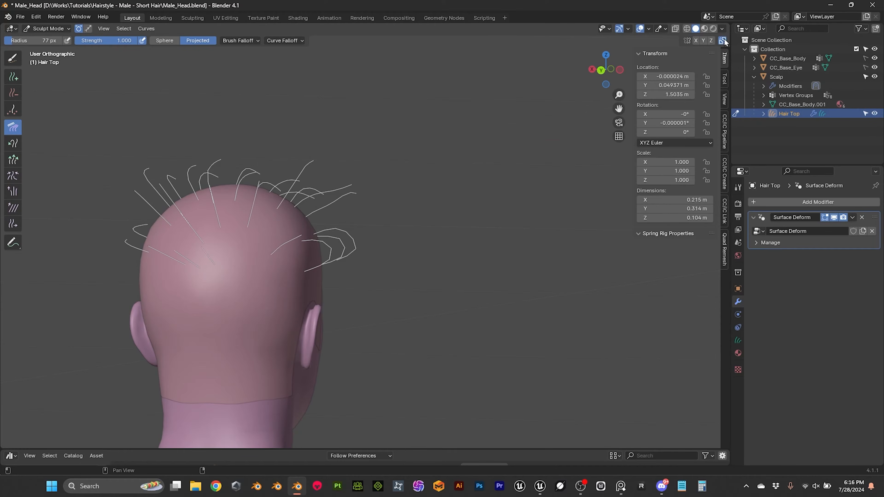
{"action": "middle_click_drag", "start_coordinate": [312, 272], "coordinate": [323, 271]}
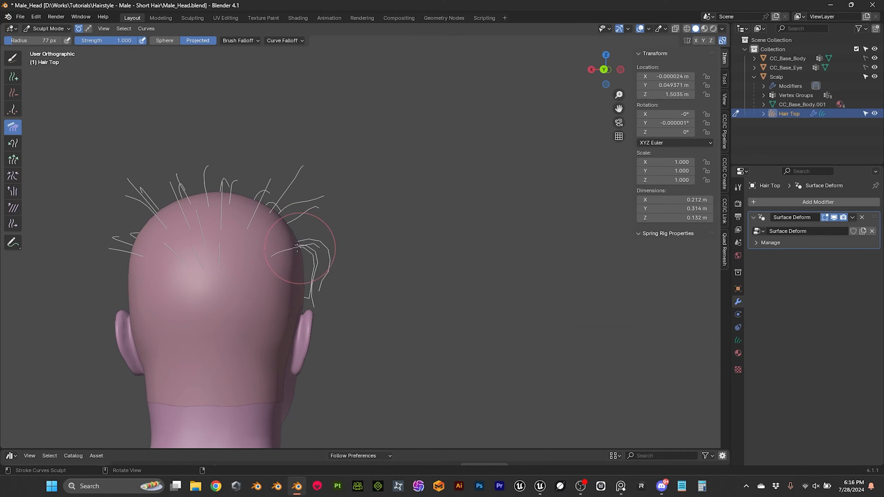
{"action": "middle_click_drag", "start_coordinate": [328, 266], "coordinate": [336, 237]}
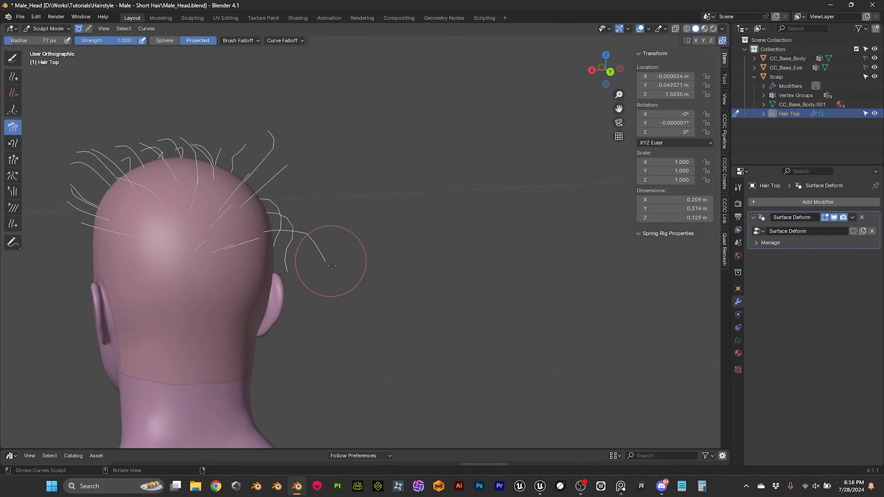
- Comb the curves at the back of the head downward in side view
{"action": "mouse_move", "coordinate": [304, 273]}
{"action": "middle_mouse_down"}
{"action": "mouse_move", "coordinate": [316, 176]}
{"action": "mouse_move", "coordinate": [390, 219]}
{"action": "middle_mouse_up"}
{"action": "left_click_drag", "start_coordinate": [298, 230], "coordinate": [319, 279]}
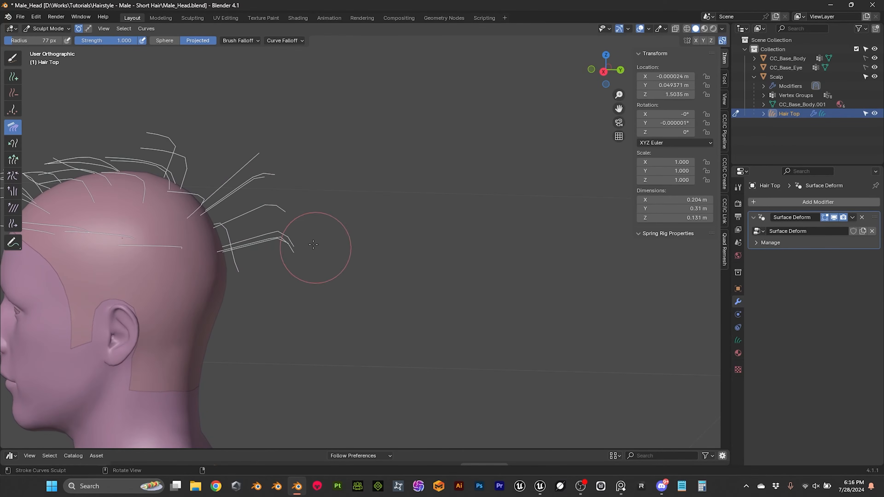
{"action": "left_click_drag", "start_coordinate": [263, 162], "coordinate": [300, 239]}
{"action": "left_click_drag", "start_coordinate": [256, 192], "coordinate": [286, 245]}
{"action": "left_click_drag", "start_coordinate": [245, 209], "coordinate": [265, 257]}
- Resize the comb brush and pull the back-of-head curves farther down, closer to the scalp
{"action": "key", "text": "f"}
{"action": "left_click", "coordinate": [404, 246]}
{"action": "middle_click_drag", "start_coordinate": [354, 223], "coordinate": [461, 175], "text": "shift"}
{"action": "mouse_move", "coordinate": [461, 175]}
{"action": "left_mouse_down"}
{"action": "mouse_move", "coordinate": [365, 202]}
{"action": "mouse_move", "coordinate": [319, 307]}
{"action": "left_mouse_up"}
{"action": "middle_click_drag", "start_coordinate": [320, 308], "coordinate": [299, 268]}
- With a 76 px comb radius, comb the remaining upright curves around the back of the head into the downward flow
{"action": "key", "text": "f"}
{"action": "left_click", "coordinate": [238, 213]}
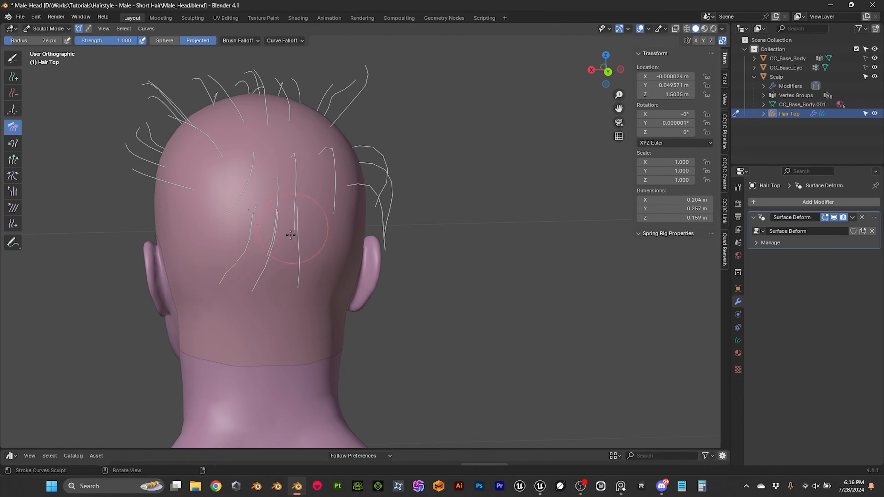
{"action": "middle_click_drag", "start_coordinate": [312, 254], "coordinate": [210, 261]}
{"action": "left_click_drag", "start_coordinate": [199, 211], "coordinate": [240, 199]}
{"action": "middle_click_drag", "start_coordinate": [248, 209], "coordinate": [247, 234]}
{"action": "left_click_drag", "start_coordinate": [329, 266], "coordinate": [341, 340]}
{"action": "left_click_drag", "start_coordinate": [310, 296], "coordinate": [333, 326]}
- From the top view, set the comb radius to 55 px and redirect the curves along the front and right side
{"action": "middle_click_drag", "start_coordinate": [294, 271], "coordinate": [342, 312]}
{"action": "middle_click_drag", "start_coordinate": [352, 241], "coordinate": [373, 279], "text": "shift"}
{"action": "key", "text": "KP_7"}
{"action": "middle_click_drag", "start_coordinate": [276, 180], "coordinate": [356, 261], "text": "shift"}
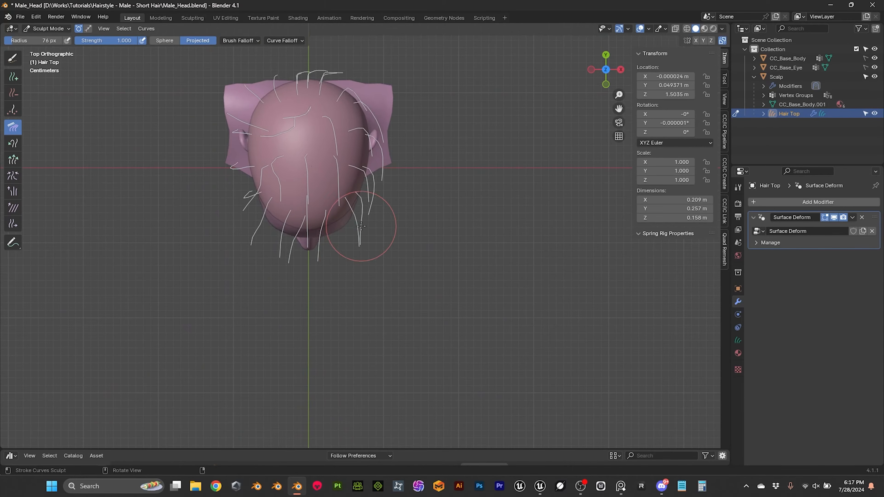
{"action": "scroll", "coordinate": [362, 226], "scroll_direction": "up", "scroll_amount": 1}
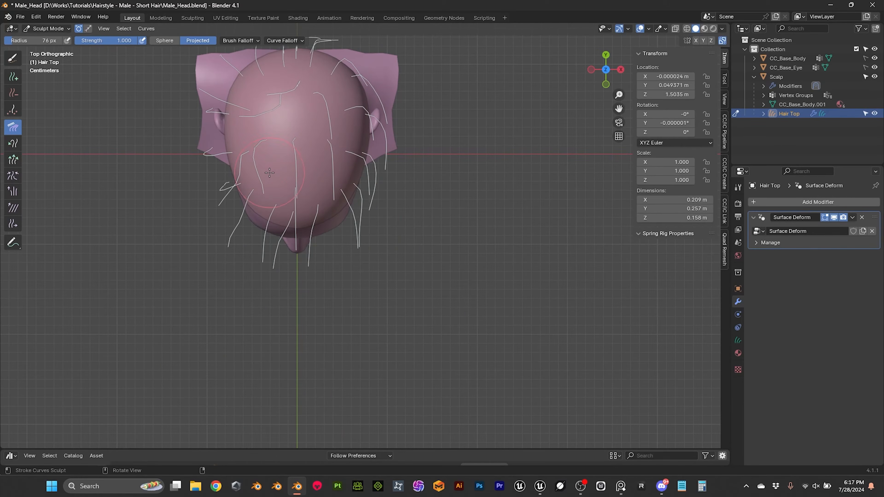
{"action": "key", "text": "f"}
{"action": "left_click", "coordinate": [257, 168]}
{"action": "left_click_drag", "start_coordinate": [299, 230], "coordinate": [277, 258]}
{"action": "left_click_drag", "start_coordinate": [231, 189], "coordinate": [209, 144]}
- Comb the curves on the top of the head across toward the head's right side
{"action": "mouse_move", "coordinate": [208, 146]}
{"action": "middle_mouse_down"}
{"action": "mouse_move", "coordinate": [290, 92]}
{"action": "mouse_move", "coordinate": [329, 205]}
{"action": "mouse_move", "coordinate": [328, 84]}
{"action": "mouse_move", "coordinate": [365, 118]}
{"action": "mouse_move", "coordinate": [345, 231]}
{"action": "mouse_move", "coordinate": [347, 203]}
{"action": "middle_mouse_up"}
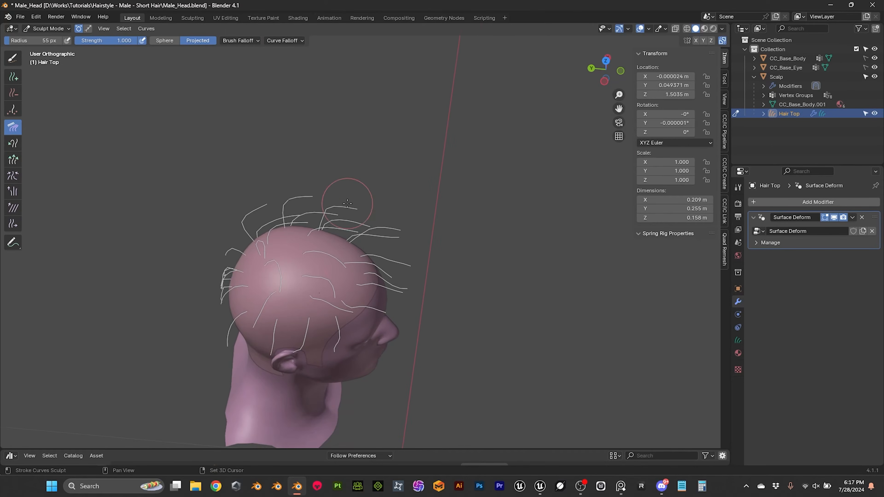
{"action": "middle_click_drag", "start_coordinate": [347, 247], "coordinate": [348, 232]}
{"action": "scroll", "coordinate": [350, 257], "scroll_direction": "down", "scroll_amount": 2}
{"action": "middle_click_drag", "start_coordinate": [379, 414], "coordinate": [383, 205], "text": "shift"}
{"action": "scroll", "coordinate": [385, 215], "scroll_direction": "up", "scroll_amount": 2}
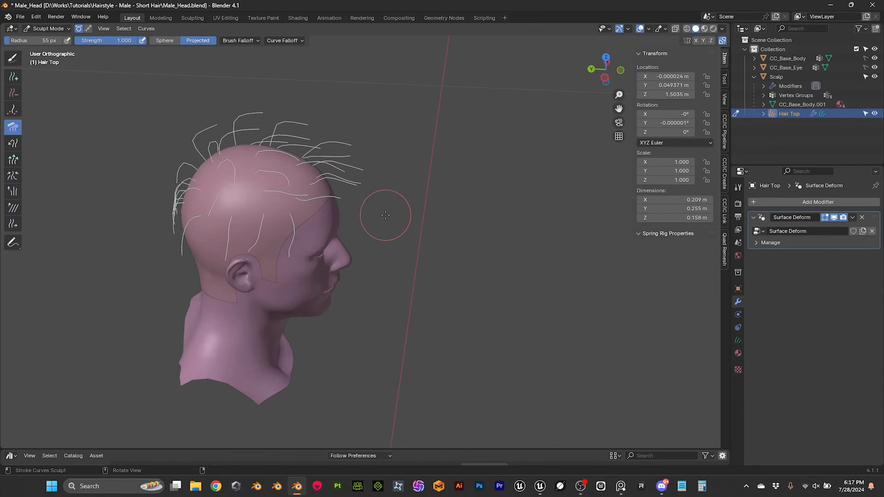
{"action": "scroll", "coordinate": [386, 216], "scroll_direction": "up", "scroll_amount": 2}
{"action": "middle_click_drag", "start_coordinate": [336, 191], "coordinate": [399, 199], "text": "shift"}
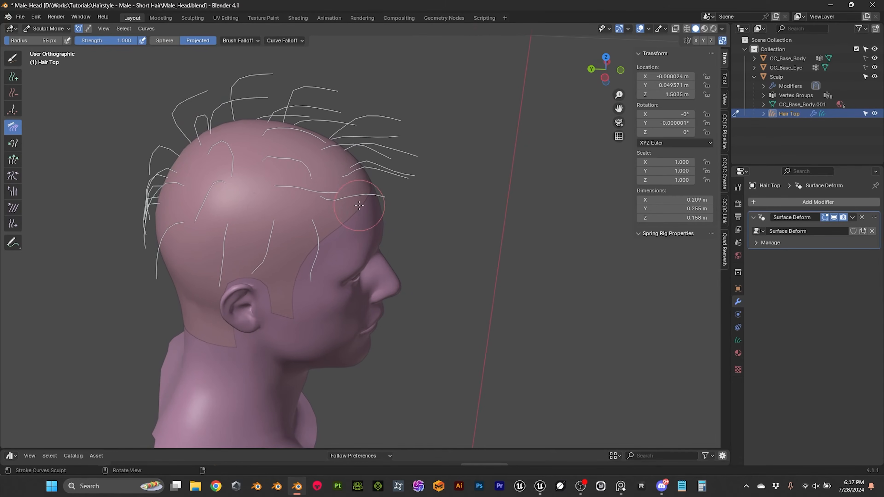
{"action": "middle_click_drag", "start_coordinate": [324, 210], "coordinate": [296, 203]}
{"action": "scroll", "coordinate": [296, 202], "scroll_direction": "up", "scroll_amount": 1}
{"action": "middle_click_drag", "start_coordinate": [249, 166], "coordinate": [325, 152], "text": "shift"}
{"action": "mouse_move", "coordinate": [286, 146]}
{"action": "left_mouse_down"}
{"action": "mouse_move", "coordinate": [245, 156]}
{"action": "mouse_move", "coordinate": [142, 212]}
{"action": "mouse_move", "coordinate": [158, 192]}
{"action": "left_mouse_up"}
- Increase the comb radius to 98 px and comb the right-side curves straight down toward the ear
{"action": "key", "text": "f"}
{"action": "left_click", "coordinate": [245, 131]}
{"action": "mouse_move", "coordinate": [160, 179]}
{"action": "left_mouse_down"}
{"action": "mouse_move", "coordinate": [153, 197]}
{"action": "mouse_move", "coordinate": [165, 315]}
{"action": "left_mouse_up"}
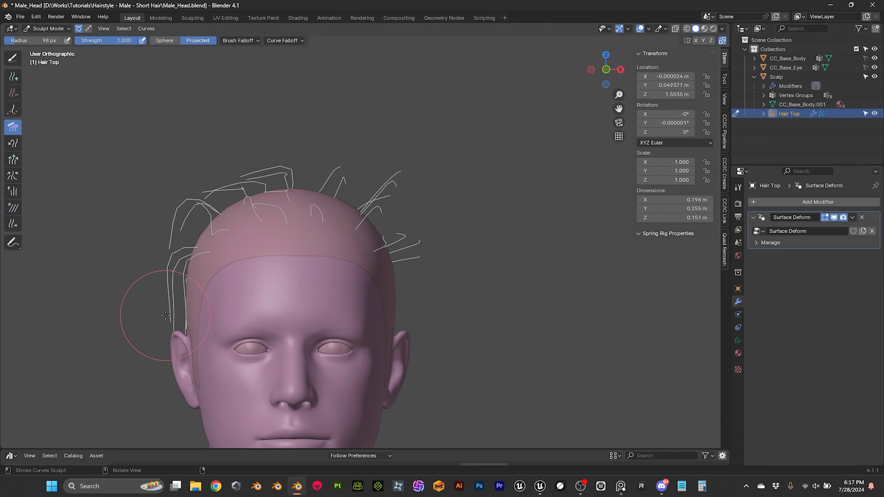
{"action": "mouse_move", "coordinate": [349, 238]}
{"action": "middle_mouse_down"}
{"action": "mouse_move", "coordinate": [278, 237]}
{"action": "mouse_move", "coordinate": [355, 232]}
{"action": "middle_mouse_up"}
{"action": "scroll", "coordinate": [348, 235], "scroll_direction": "up", "scroll_amount": 2}
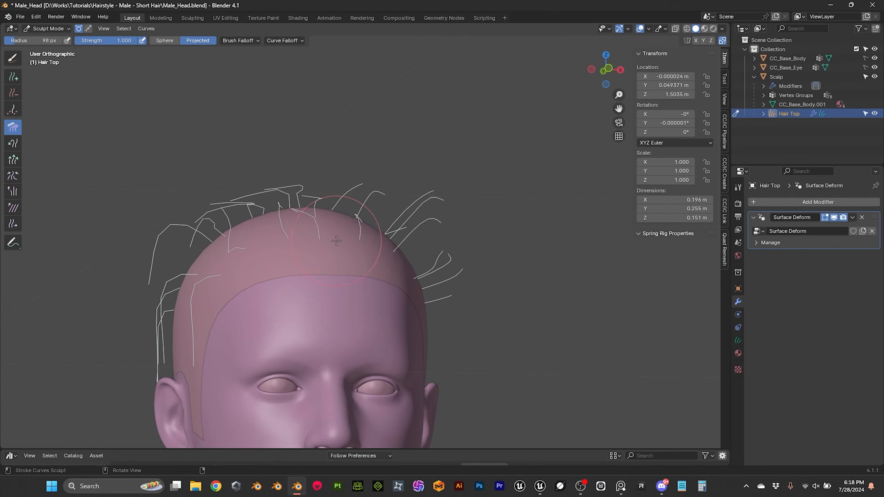
- Set the comb radius to 72 px and sweep the front and crown curves sideways toward the head's right side
{"action": "middle_click_drag", "start_coordinate": [350, 246], "coordinate": [293, 158]}
{"action": "key", "text": "f"}
{"action": "left_click", "coordinate": [278, 150]}
{"action": "mouse_move", "coordinate": [268, 143]}
{"action": "left_mouse_down"}
{"action": "mouse_move", "coordinate": [228, 134]}
{"action": "mouse_move", "coordinate": [273, 139]}
{"action": "mouse_move", "coordinate": [236, 133]}
{"action": "left_mouse_up"}
{"action": "middle_click_drag", "start_coordinate": [238, 135], "coordinate": [267, 150]}
{"action": "mouse_move", "coordinate": [332, 139]}
{"action": "left_mouse_down"}
{"action": "mouse_move", "coordinate": [336, 129]}
{"action": "mouse_move", "coordinate": [323, 112]}
{"action": "mouse_move", "coordinate": [304, 112]}
{"action": "left_mouse_up"}
{"action": "mouse_move", "coordinate": [304, 112]}
{"action": "middle_mouse_down"}
{"action": "mouse_move", "coordinate": [319, 120]}
{"action": "mouse_move", "coordinate": [253, 121]}
{"action": "middle_mouse_up"}
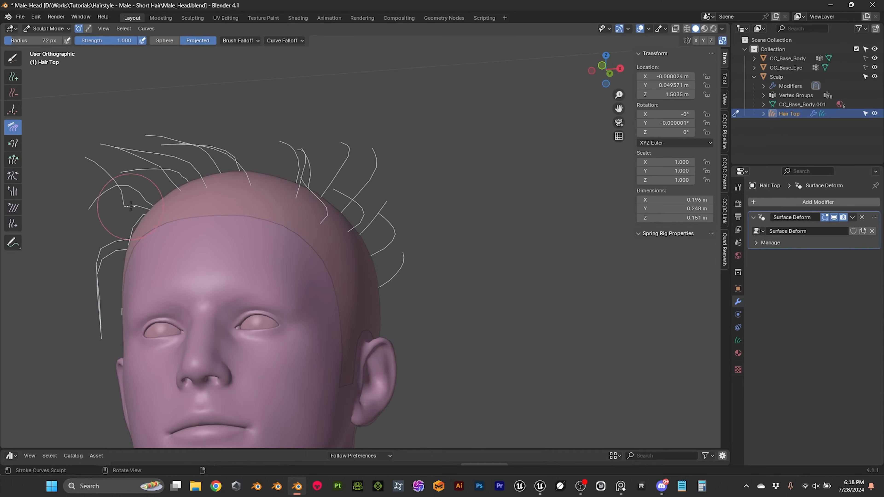
- Bend the curves on the head's left side down above the ear, using comb radii of 47 px and 77 px
{"action": "key", "text": "f"}
{"action": "left_click", "coordinate": [111, 204]}
{"action": "mouse_move", "coordinate": [172, 184]}
{"action": "middle_mouse_down", "text": "shift"}
{"action": "mouse_move", "coordinate": [249, 161]}
{"action": "mouse_move", "coordinate": [296, 181]}
{"action": "mouse_move", "coordinate": [306, 160]}
{"action": "mouse_move", "coordinate": [299, 162]}
{"action": "middle_mouse_up", "text": "shift"}
{"action": "key", "text": "f"}
{"action": "left_click", "coordinate": [294, 271]}
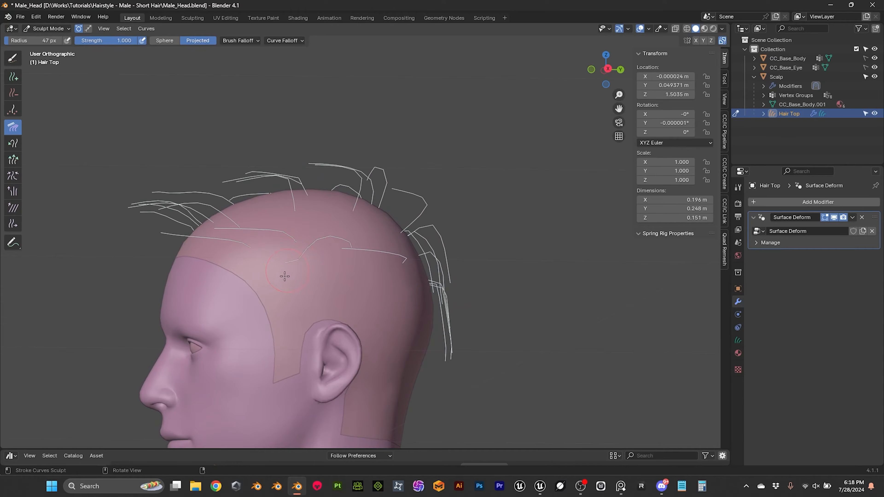
{"action": "mouse_move", "coordinate": [248, 257]}
{"action": "middle_mouse_down"}
{"action": "mouse_move", "coordinate": [229, 256]}
{"action": "mouse_move", "coordinate": [238, 258]}
{"action": "middle_mouse_up"}
{"action": "key", "text": "f"}
{"action": "left_click", "coordinate": [344, 277]}
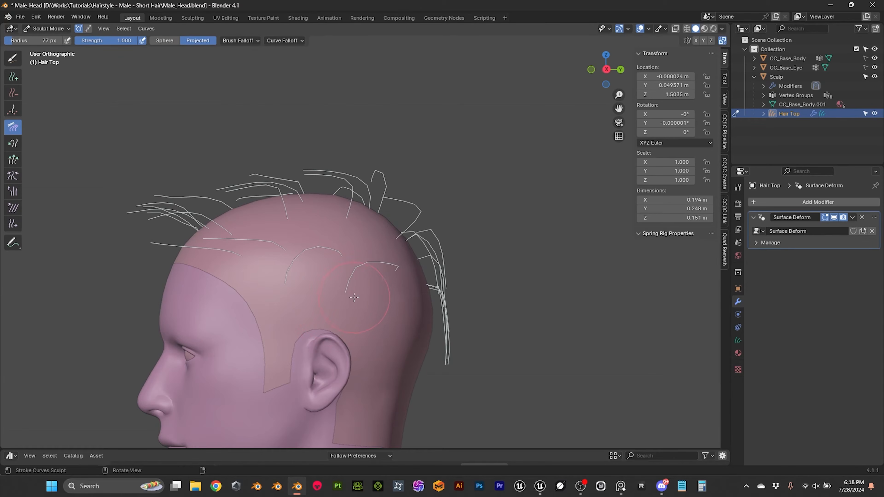
- With a 42 px Selection Paint brush, select only the lowest front curve at the left hairline as a whole curve
{"action": "left_click", "coordinate": [15, 62]}
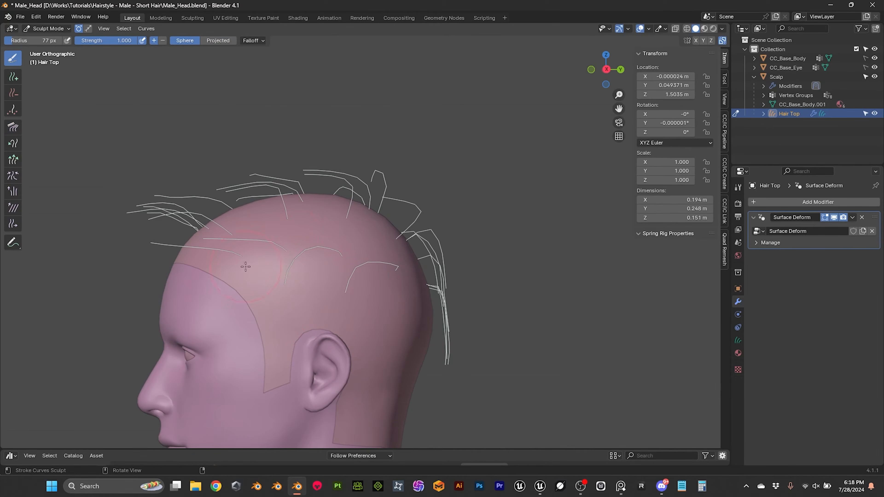
{"action": "key", "text": "f"}
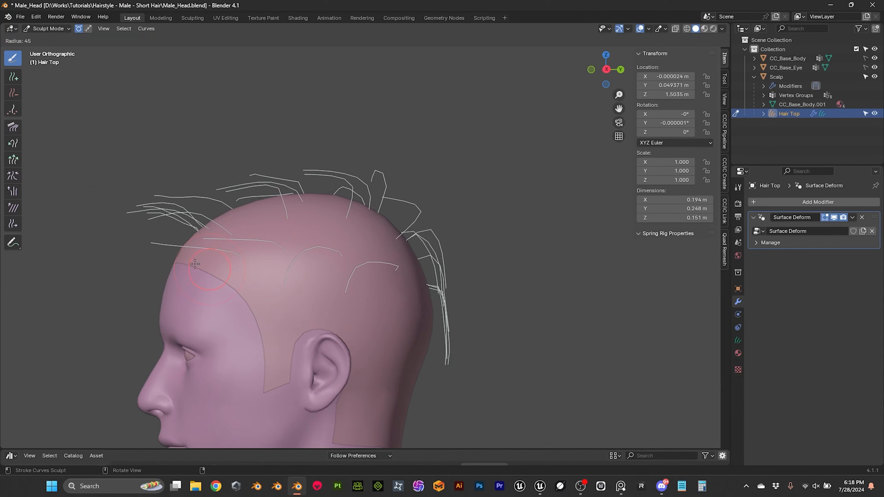
{"action": "left_click", "coordinate": [195, 264]}
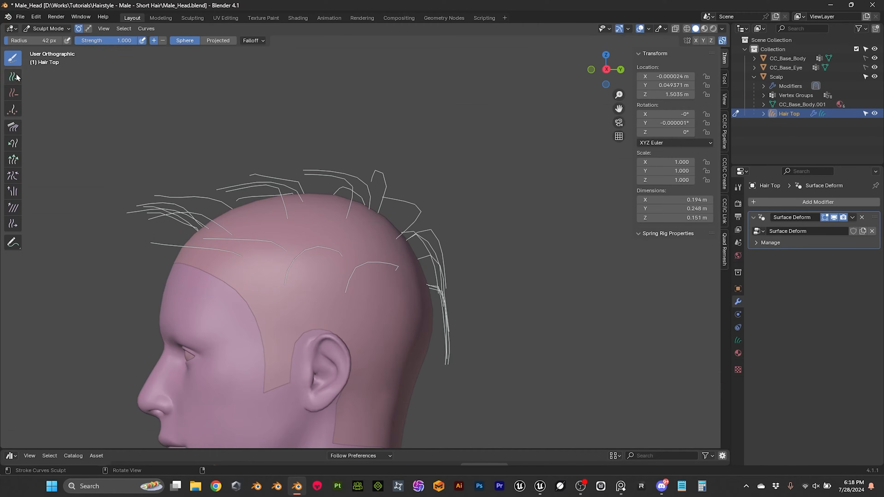
{"action": "left_click", "coordinate": [173, 247]}
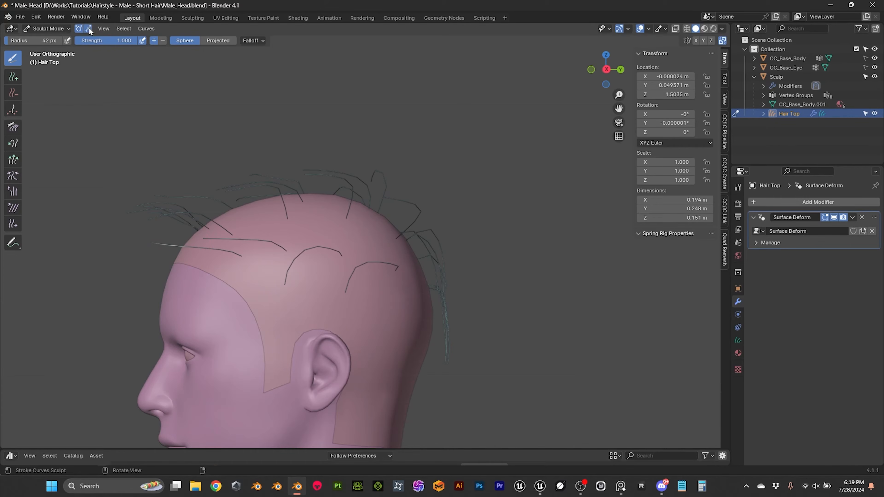
{"action": "left_click_drag", "start_coordinate": [182, 251], "coordinate": [135, 240]}
- Comb the selected hairline curve down toward the left temple with a 97 px comb radius
{"action": "left_click", "coordinate": [16, 129]}
{"action": "key", "text": "f"}
{"action": "left_click", "coordinate": [223, 270]}
{"action": "mouse_move", "coordinate": [180, 245]}
{"action": "left_mouse_down"}
{"action": "mouse_move", "coordinate": [172, 257]}
{"action": "mouse_move", "coordinate": [203, 313]}
{"action": "left_mouse_up"}
{"action": "left_click_drag", "start_coordinate": [225, 286], "coordinate": [247, 298]}
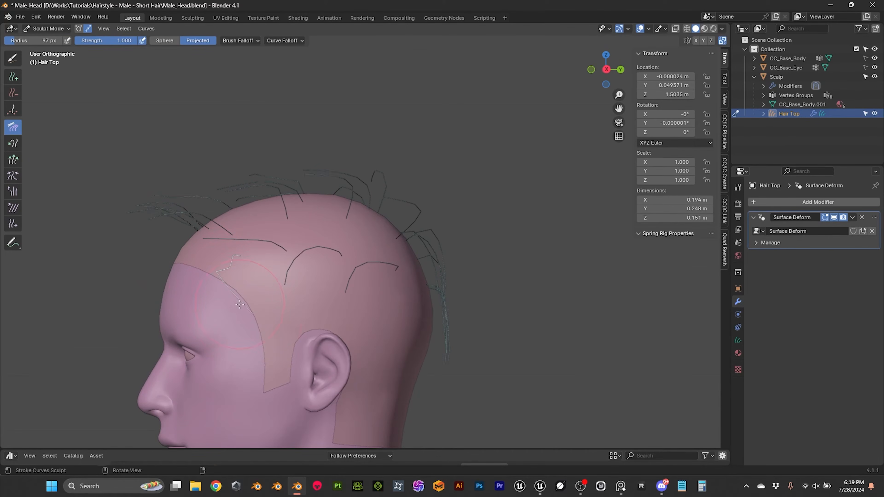
- Reduce the comb radius and straighten the selected curve down along the left temple from the front view
{"action": "key", "text": "f"}
{"action": "left_click", "coordinate": [234, 267]}
{"action": "key", "text": "f"}
{"action": "left_click", "coordinate": [202, 280]}
{"action": "mouse_move", "coordinate": [275, 316]}
{"action": "middle_mouse_down"}
{"action": "mouse_move", "coordinate": [435, 299]}
{"action": "mouse_move", "coordinate": [571, 306]}
{"action": "middle_mouse_up"}
{"action": "mouse_move", "coordinate": [544, 271]}
{"action": "left_mouse_down"}
{"action": "mouse_move", "coordinate": [553, 268]}
{"action": "mouse_move", "coordinate": [543, 274]}
{"action": "mouse_move", "coordinate": [553, 286]}
{"action": "mouse_move", "coordinate": [542, 313]}
{"action": "mouse_move", "coordinate": [553, 288]}
{"action": "mouse_move", "coordinate": [540, 325]}
{"action": "left_mouse_up"}
{"action": "middle_click_drag", "start_coordinate": [540, 325], "coordinate": [423, 317]}
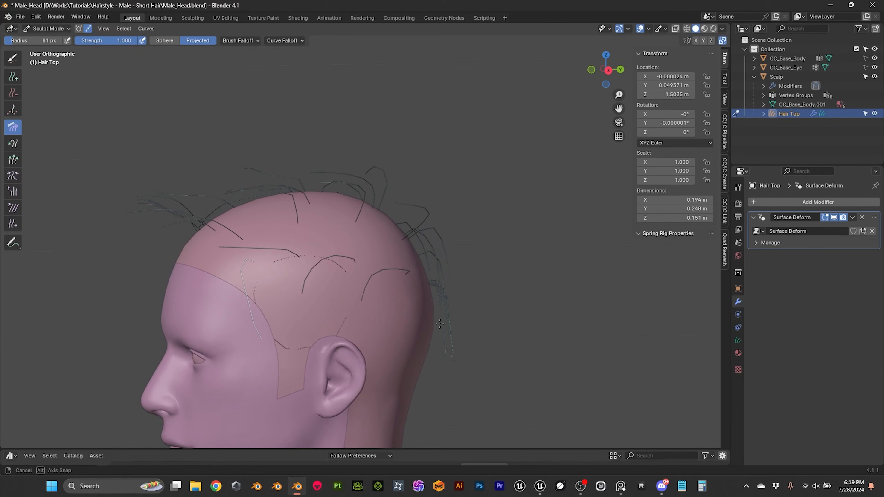
- Select the second curve behind the left temple with a 73 px brush and comb it down toward the temple
{"action": "left_click", "coordinate": [13, 58]}
{"action": "key", "text": "f"}
{"action": "left_click", "coordinate": [259, 231]}
{"action": "mouse_move", "coordinate": [303, 234]}
{"action": "middle_mouse_down"}
{"action": "mouse_move", "coordinate": [332, 251]}
{"action": "mouse_move", "coordinate": [226, 230]}
{"action": "middle_mouse_up"}
{"action": "left_click", "coordinate": [17, 128]}
{"action": "left_click_drag", "start_coordinate": [223, 229], "coordinate": [215, 240]}
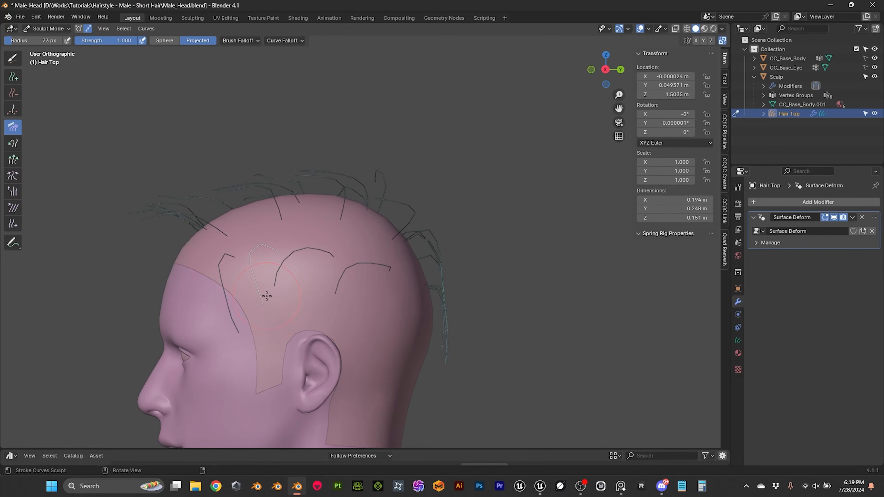
{"action": "middle_click_drag", "start_coordinate": [272, 309], "coordinate": [314, 162]}
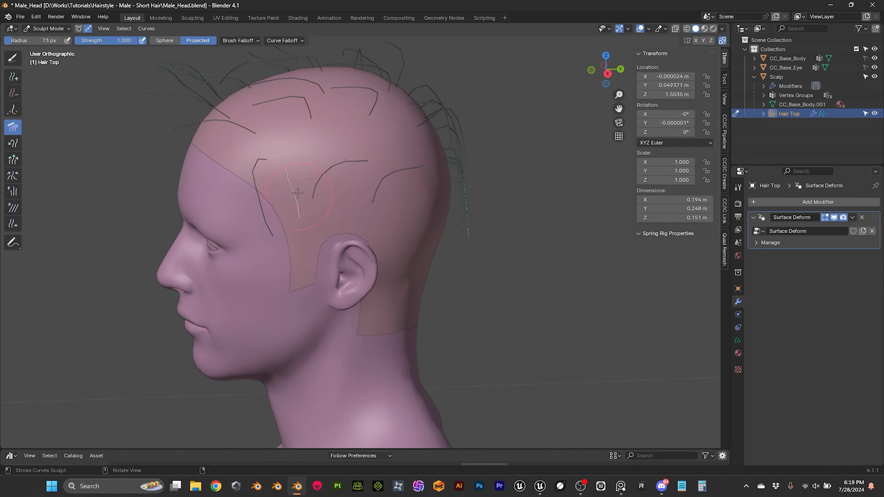
{"action": "middle_click_drag", "start_coordinate": [305, 220], "coordinate": [318, 196]}
- Select the frontmost curve at the left temple and comb it back along the edge of the hairline
{"action": "left_click", "coordinate": [14, 61]}
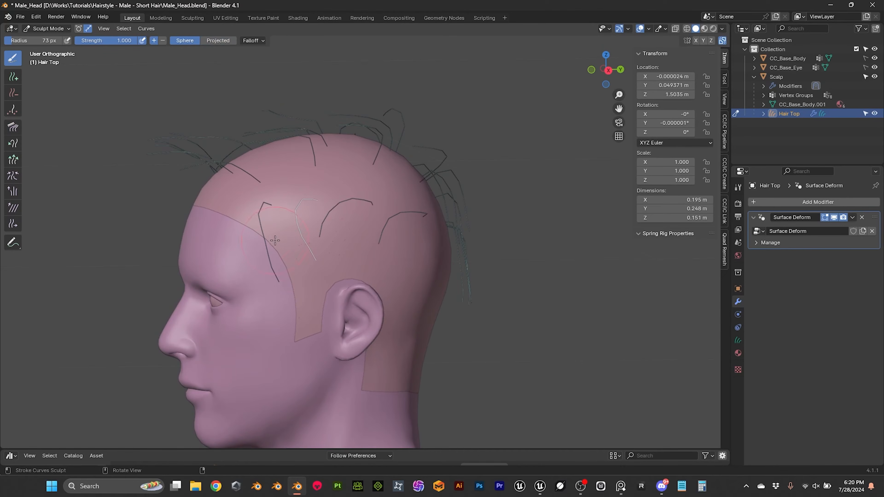
{"action": "left_click", "coordinate": [259, 251]}
{"action": "left_click", "coordinate": [13, 128]}
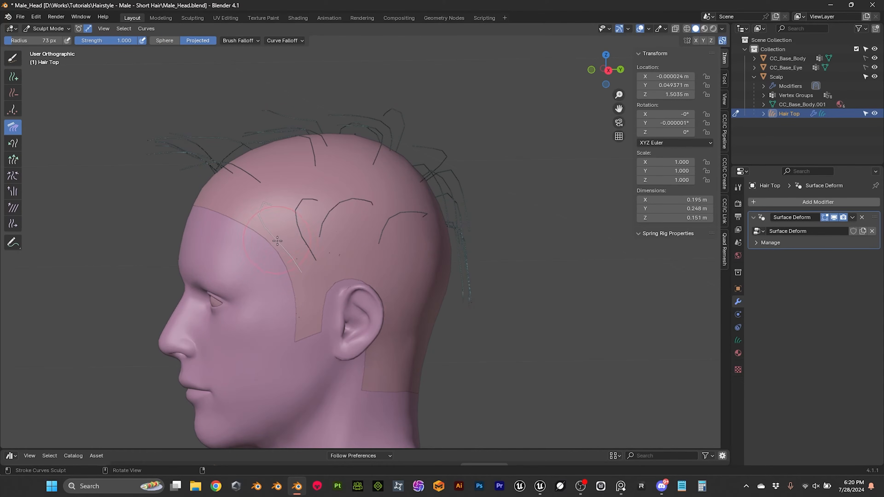
{"action": "middle_click_drag", "start_coordinate": [277, 233], "coordinate": [252, 167]}
- Select the third curve, above the left ear, and comb it down with the 73 px radius
{"action": "left_click", "coordinate": [13, 58]}
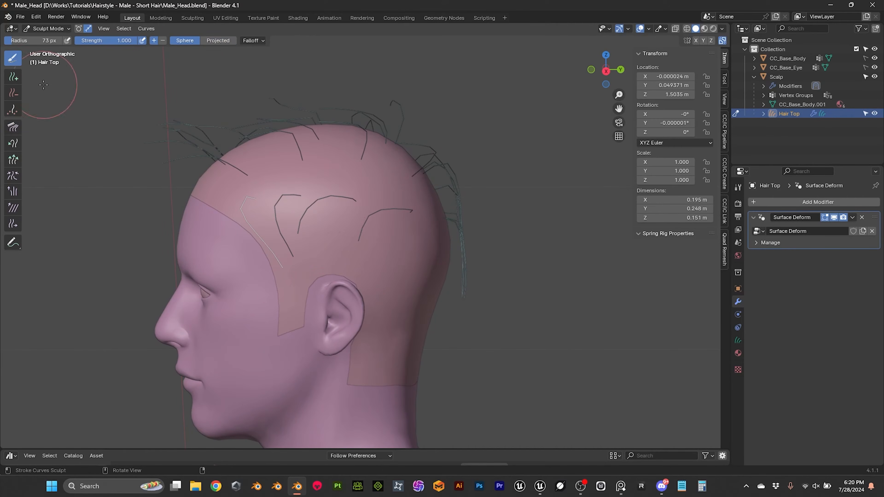
{"action": "left_click", "coordinate": [13, 130]}
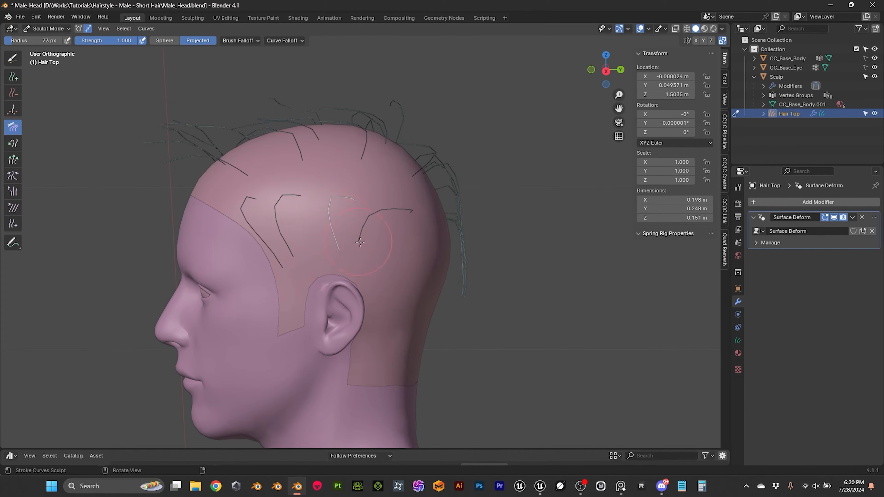
{"action": "middle_click_drag", "start_coordinate": [360, 242], "coordinate": [387, 240]}
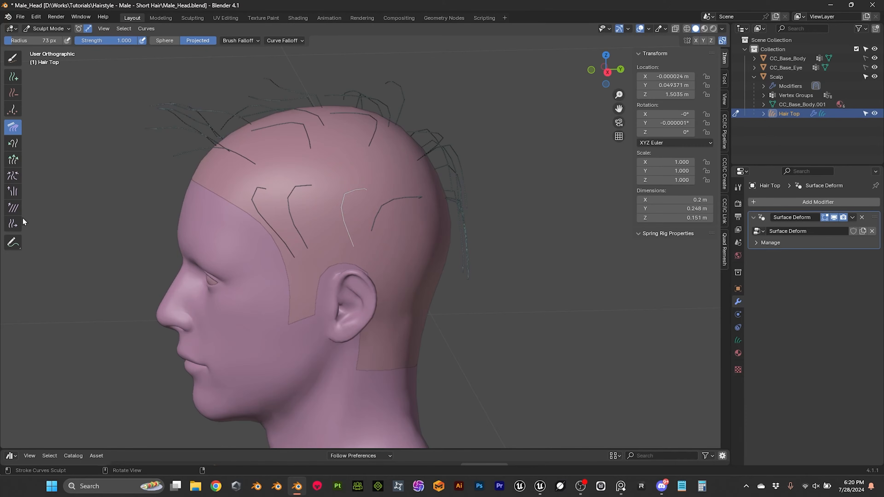
{"action": "mouse_move", "coordinate": [372, 215]}
{"action": "middle_mouse_down"}
{"action": "mouse_move", "coordinate": [331, 213]}
{"action": "mouse_move", "coordinate": [377, 210]}
{"action": "middle_mouse_up"}
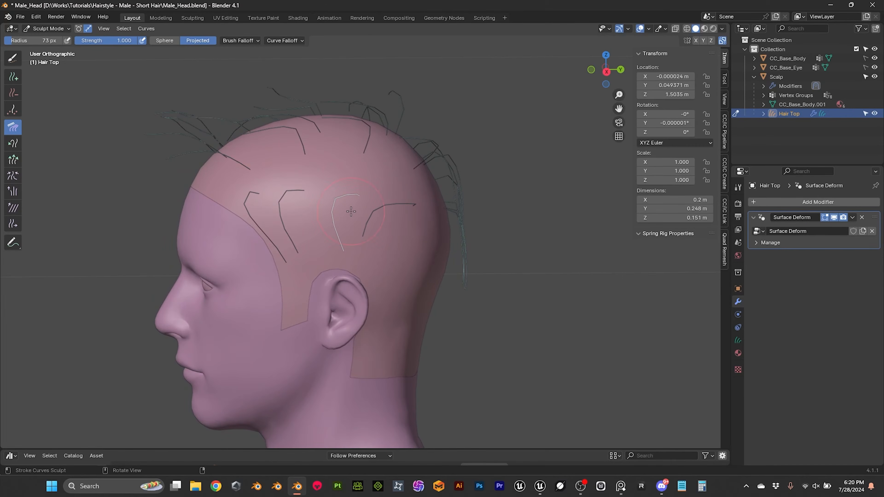
- Smooth the bend of the selected curve above the left ear with the Smooth brush
{"action": "middle_click_drag", "start_coordinate": [269, 198], "coordinate": [251, 173]}
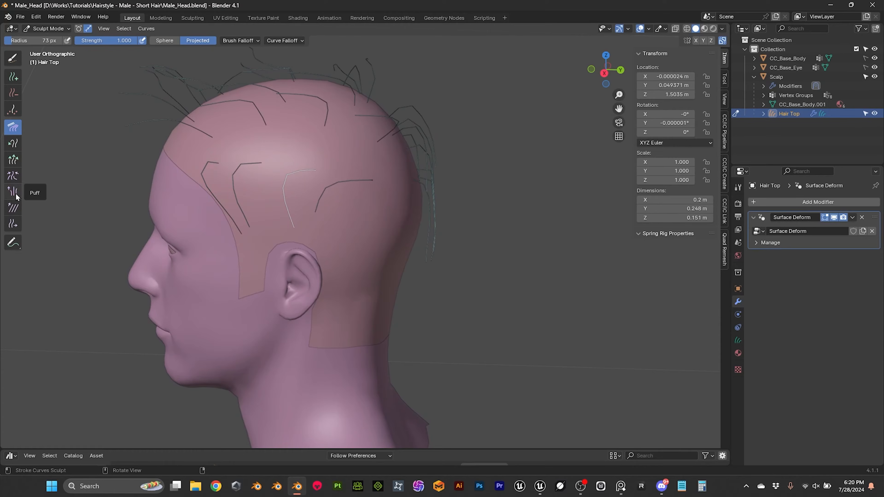
{"action": "left_click", "coordinate": [14, 208]}
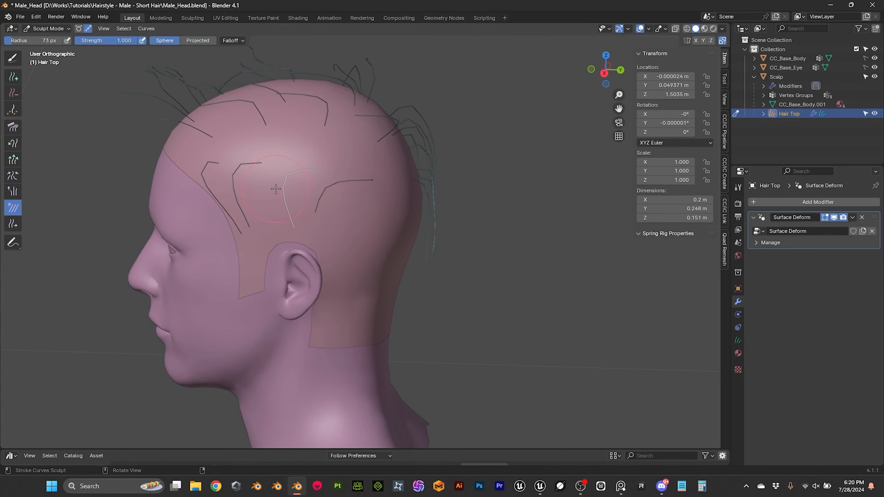
{"action": "middle_click_drag", "start_coordinate": [312, 228], "coordinate": [315, 194]}
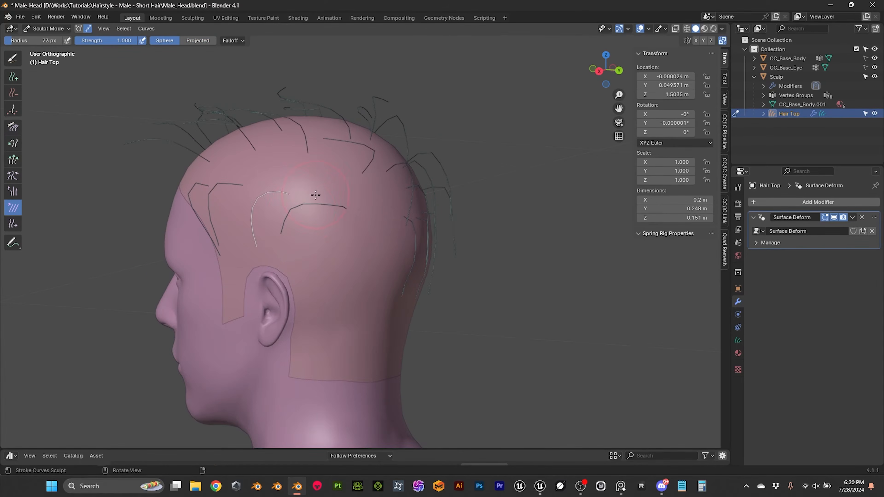
- Select the curve above and behind the left ear and comb it straight down
{"action": "left_click", "coordinate": [18, 130]}
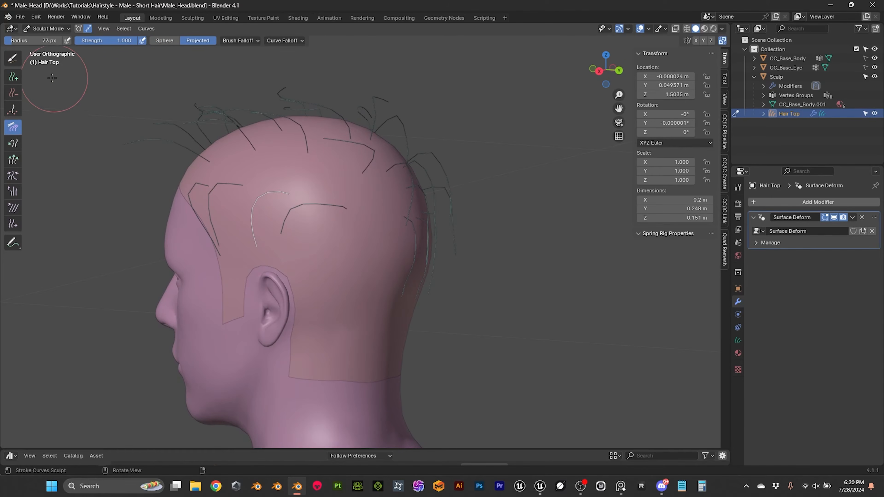
{"action": "left_click", "coordinate": [12, 58]}
{"action": "middle_click_drag", "start_coordinate": [305, 222], "coordinate": [324, 227]}
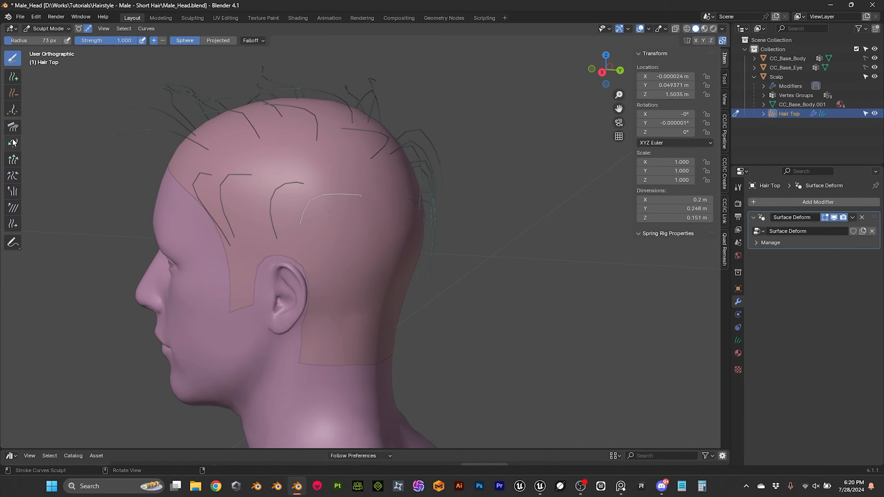
{"action": "left_click", "coordinate": [13, 127]}
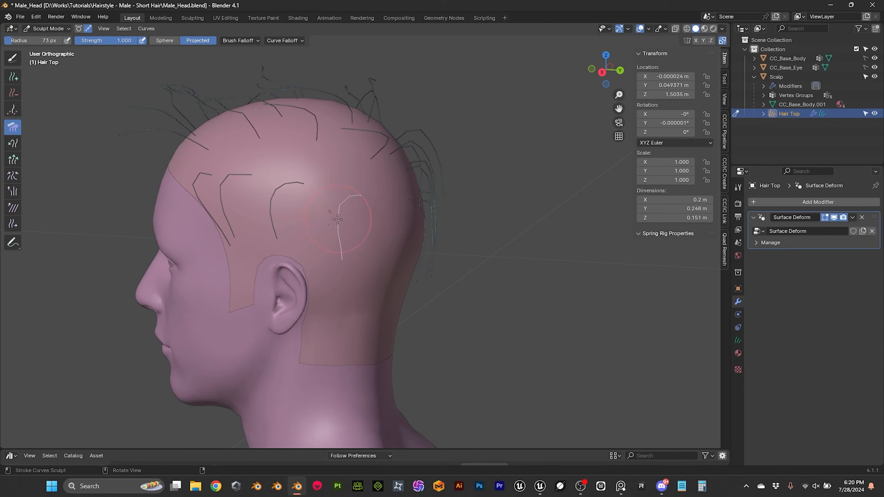
{"action": "middle_click_drag", "start_coordinate": [346, 285], "coordinate": [357, 242]}
{"action": "middle_click_drag", "start_coordinate": [375, 191], "coordinate": [355, 185]}
- Add one guide curve on the left part of the back of the head, behind the ear
{"action": "left_click", "coordinate": [13, 78]}
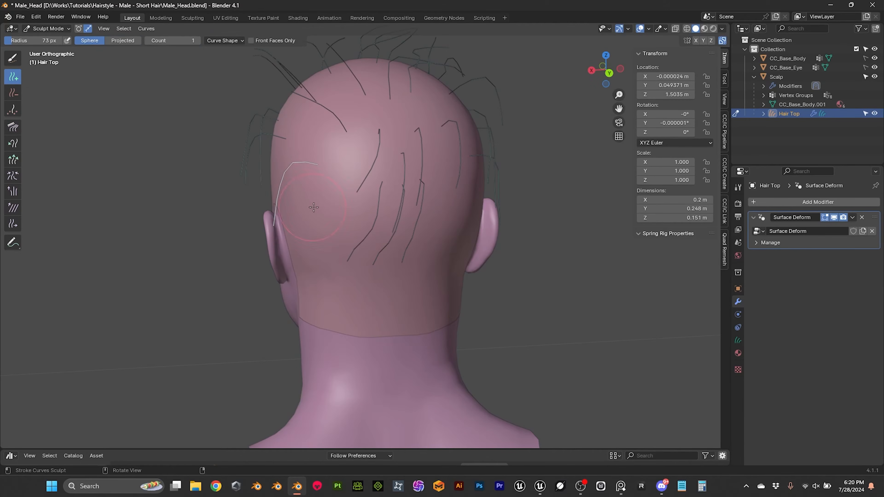
{"action": "left_click", "coordinate": [330, 198]}
{"action": "mouse_move", "coordinate": [330, 197]}
{"action": "middle_mouse_down"}
{"action": "mouse_move", "coordinate": [300, 185]}
{"action": "mouse_move", "coordinate": [311, 221]}
{"action": "middle_mouse_up"}
- Comb the new curve behind the left ear down along the back of the head
{"action": "left_click", "coordinate": [13, 128]}
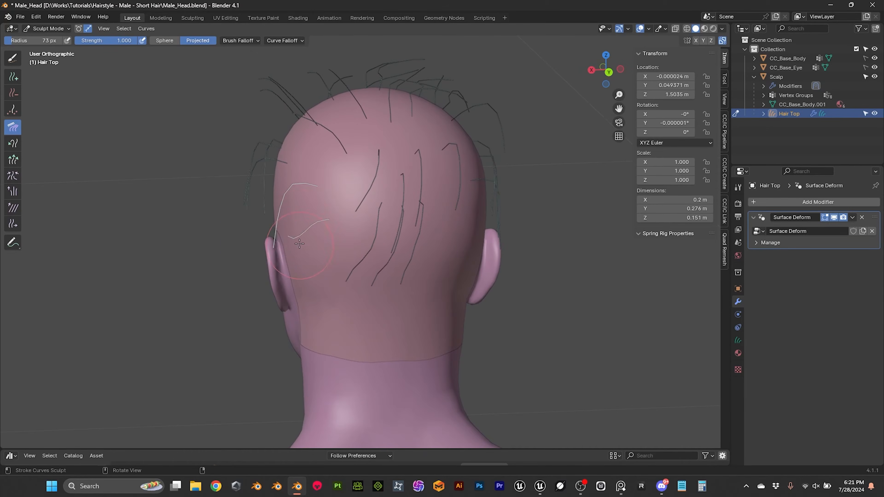
{"action": "middle_click_drag", "start_coordinate": [316, 258], "coordinate": [316, 250]}
{"action": "mouse_move", "coordinate": [316, 250]}
{"action": "left_mouse_down"}
{"action": "mouse_move", "coordinate": [325, 231]}
{"action": "mouse_move", "coordinate": [323, 298]}
{"action": "mouse_move", "coordinate": [316, 296]}
{"action": "left_mouse_up"}
{"action": "middle_click_drag", "start_coordinate": [316, 296], "coordinate": [466, 289]}
{"action": "left_click_drag", "start_coordinate": [287, 224], "coordinate": [297, 257]}
{"action": "middle_click_drag", "start_coordinate": [356, 288], "coordinate": [337, 222]}
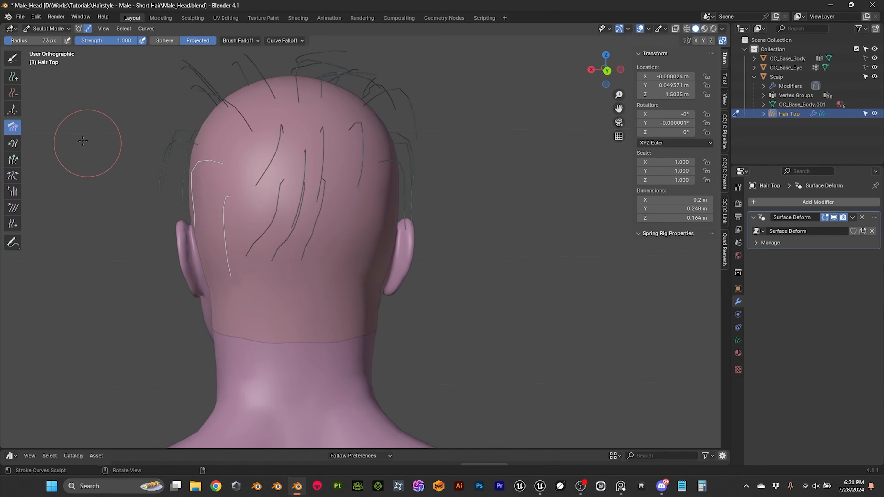
- Select the middle lower curve at the back of the head with a 44 px brush and comb it straight down
{"action": "left_click", "coordinate": [12, 58]}
{"action": "key", "text": "f"}
{"action": "left_click", "coordinate": [267, 261]}
{"action": "left_click", "coordinate": [276, 257]}
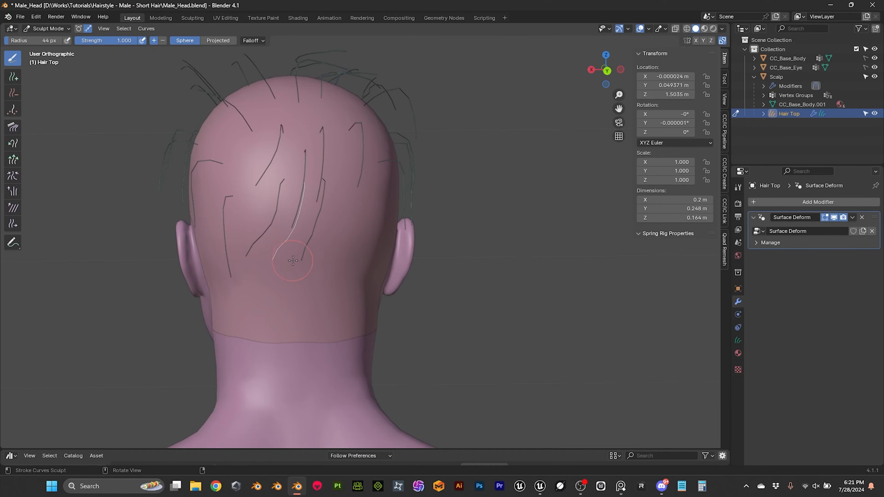
{"action": "key", "text": "c"}
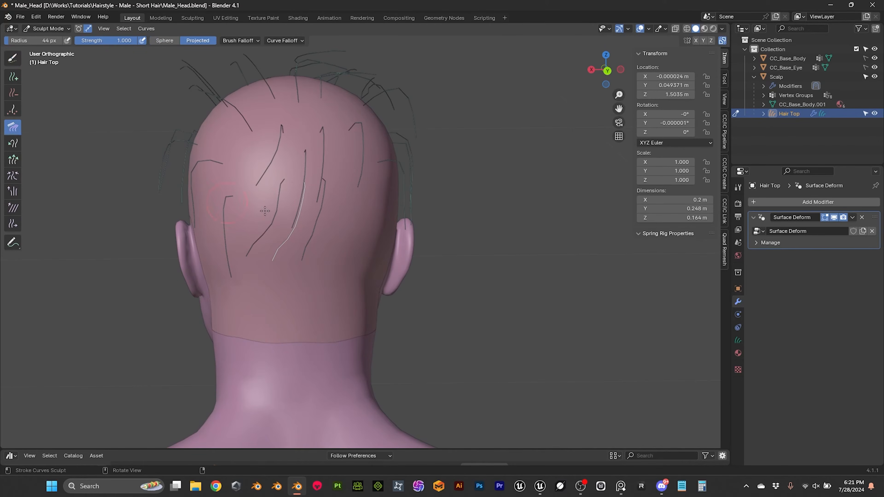
{"action": "key", "text": "f"}
{"action": "left_click", "coordinate": [320, 241]}
{"action": "left_click_drag", "start_coordinate": [294, 254], "coordinate": [308, 260]}
{"action": "mouse_move", "coordinate": [297, 278]}
{"action": "middle_mouse_down"}
{"action": "mouse_move", "coordinate": [264, 257]}
{"action": "mouse_move", "coordinate": [359, 276]}
{"action": "middle_mouse_up"}
- Select the curve just right of the middle one at the lower back and comb it down with a 120 px radius
{"action": "left_click", "coordinate": [12, 57]}
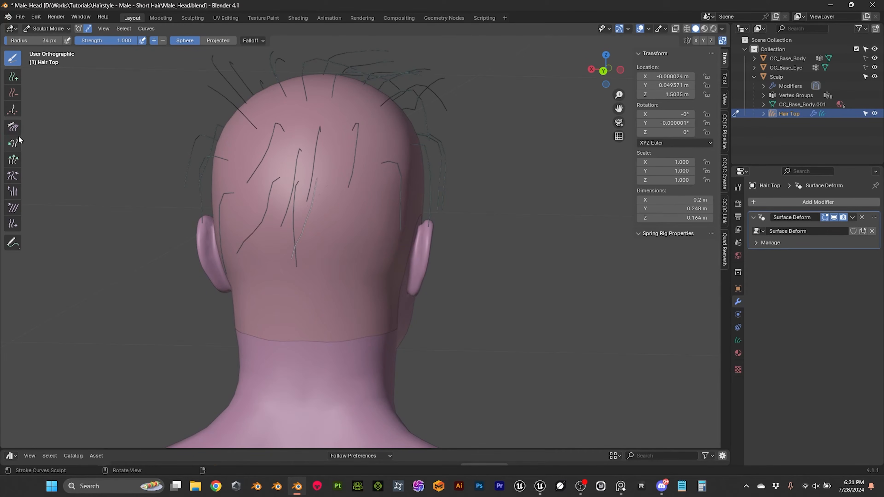
{"action": "left_click", "coordinate": [13, 127]}
{"action": "middle_click_drag", "start_coordinate": [376, 256], "coordinate": [355, 244]}
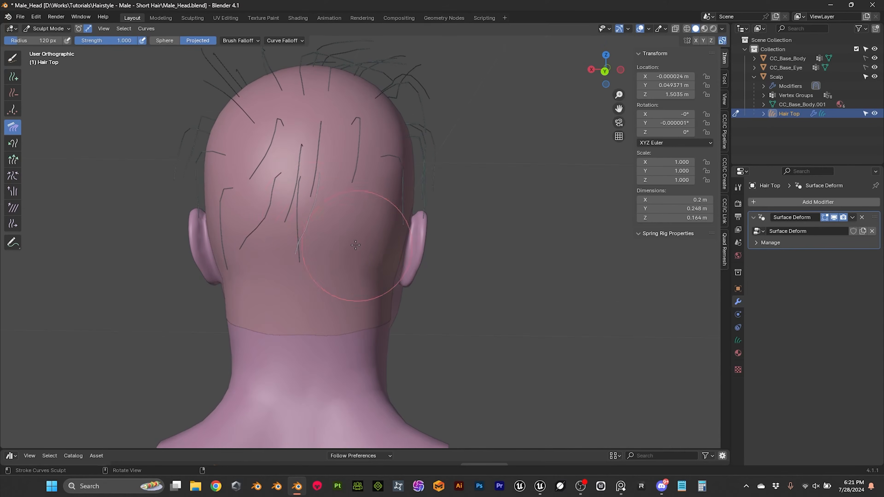
{"action": "middle_click_drag", "start_coordinate": [303, 250], "coordinate": [298, 241]}
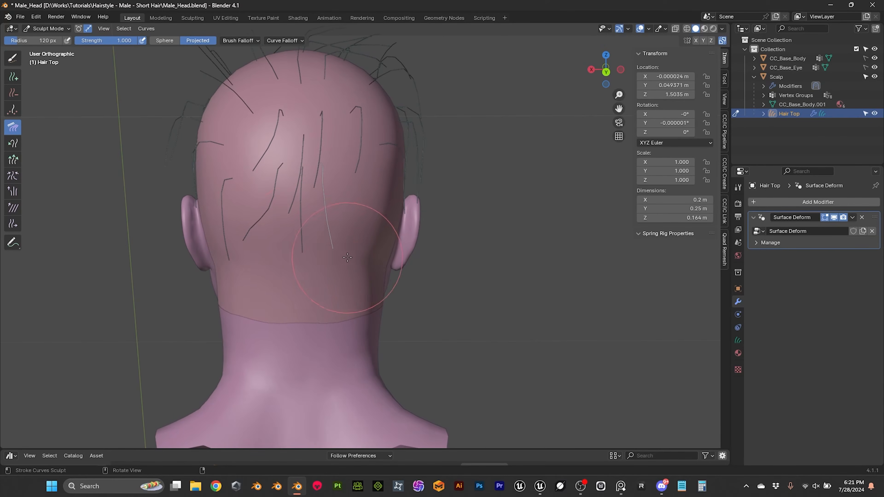
- Add one guide curve on the right part of the lower back of the head
{"action": "left_click", "coordinate": [13, 76]}
{"action": "middle_click_drag", "start_coordinate": [195, 146], "coordinate": [247, 168]}
{"action": "middle_click_drag", "start_coordinate": [350, 199], "coordinate": [291, 198]}
- Select only the new curve at the right rear and comb it down from the side view with a 108 px radius
{"action": "left_click", "coordinate": [13, 58]}
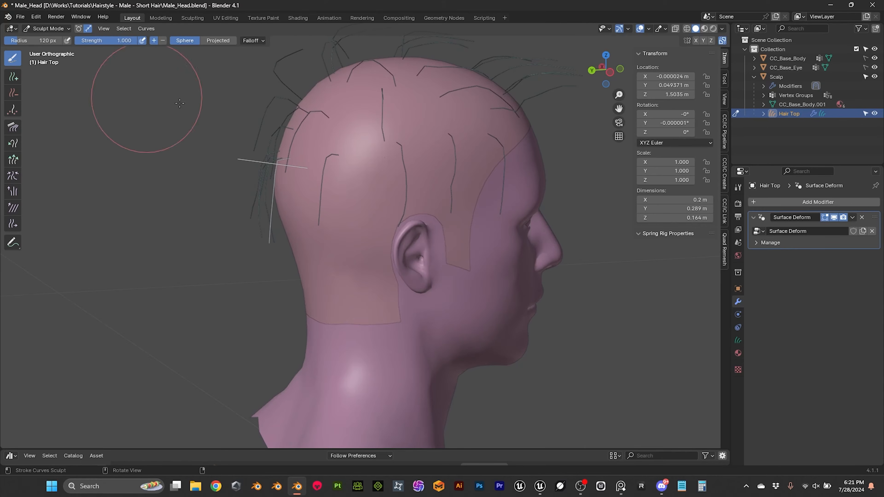
{"action": "key", "text": "f"}
{"action": "left_click", "coordinate": [268, 156]}
{"action": "left_click", "coordinate": [14, 129]}
{"action": "middle_click_drag", "start_coordinate": [310, 167], "coordinate": [274, 171]}
{"action": "key", "text": "f"}
{"action": "left_click", "coordinate": [283, 178]}
{"action": "mouse_move", "coordinate": [240, 152]}
{"action": "left_mouse_down"}
{"action": "mouse_move", "coordinate": [216, 202]}
{"action": "mouse_move", "coordinate": [241, 191]}
{"action": "mouse_move", "coordinate": [238, 233]}
{"action": "mouse_move", "coordinate": [251, 249]}
{"action": "left_mouse_up"}
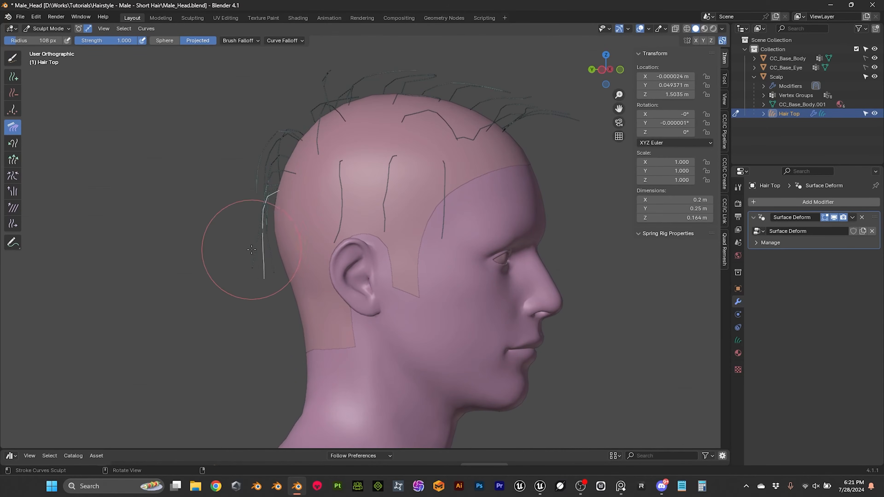
{"action": "mouse_move", "coordinate": [237, 286]}
{"action": "middle_mouse_down"}
{"action": "mouse_move", "coordinate": [362, 228]}
{"action": "mouse_move", "coordinate": [148, 174]}
{"action": "middle_mouse_up"}
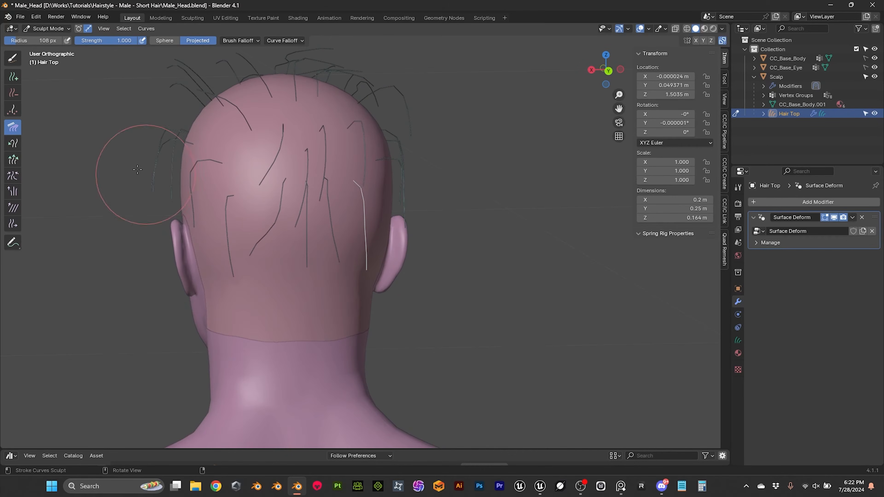
- Select the slanted curve left of the middle at the lower back with a 72 px brush and comb it straighter downward
{"action": "left_click", "coordinate": [13, 58]}
{"action": "key", "text": "f"}
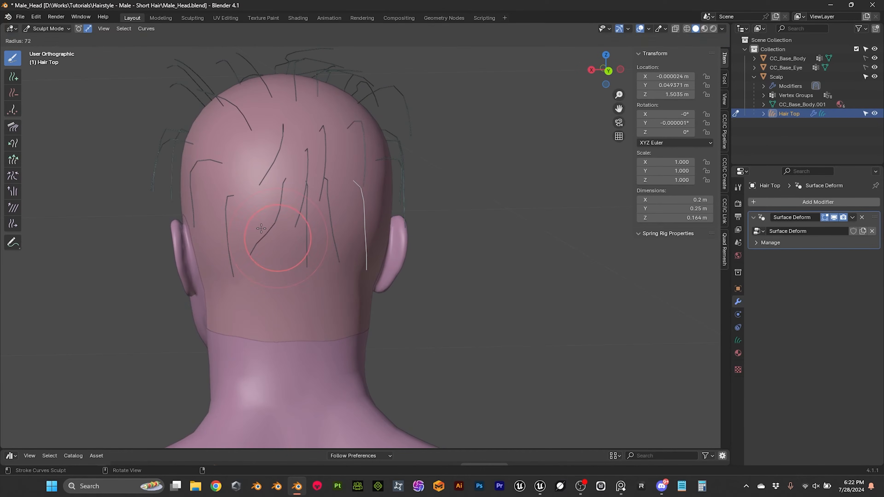
{"action": "left_click", "coordinate": [261, 228]}
{"action": "left_click", "coordinate": [13, 128]}
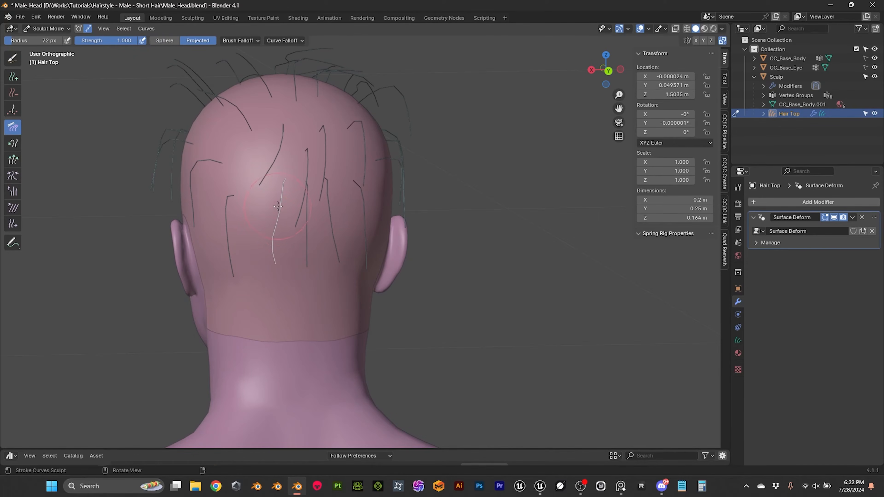
{"action": "mouse_move", "coordinate": [269, 275]}
{"action": "middle_mouse_down"}
{"action": "mouse_move", "coordinate": [442, 282]}
{"action": "mouse_move", "coordinate": [393, 293]}
{"action": "mouse_move", "coordinate": [426, 301]}
{"action": "mouse_move", "coordinate": [453, 276]}
{"action": "mouse_move", "coordinate": [441, 235]}
{"action": "mouse_move", "coordinate": [456, 197]}
{"action": "middle_mouse_up"}
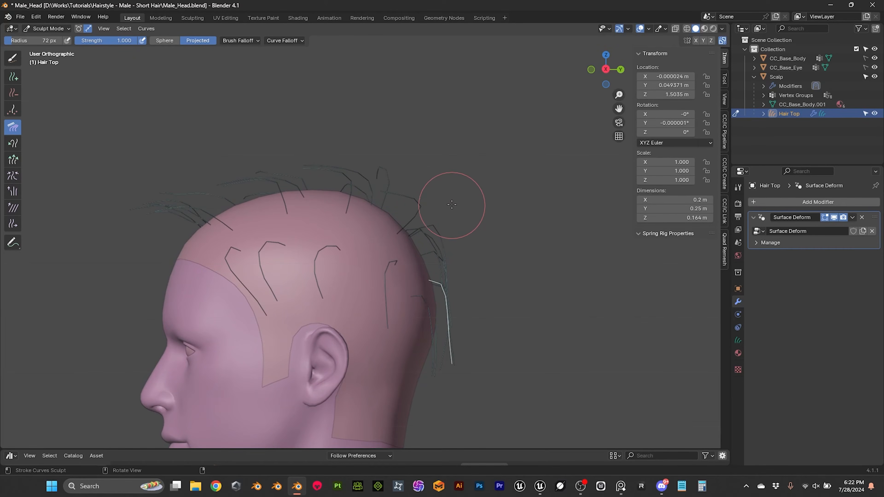
- Select the kinked front curve above the head's right temple with a 52 px brush and smooth out its kink
{"action": "scroll", "coordinate": [450, 197], "scroll_direction": "up", "scroll_amount": 1}
{"action": "mouse_move", "coordinate": [418, 164]}
{"action": "middle_mouse_down"}
{"action": "mouse_move", "coordinate": [329, 194]}
{"action": "mouse_move", "coordinate": [439, 155]}
{"action": "mouse_move", "coordinate": [414, 146]}
{"action": "mouse_move", "coordinate": [418, 139]}
{"action": "mouse_move", "coordinate": [374, 132]}
{"action": "mouse_move", "coordinate": [369, 149]}
{"action": "middle_mouse_up"}
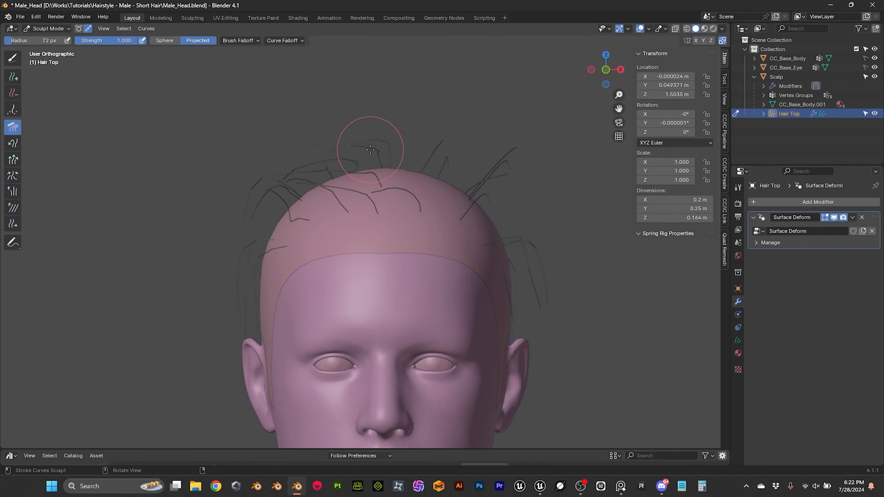
{"action": "scroll", "coordinate": [369, 149], "scroll_direction": "up", "scroll_amount": 1}
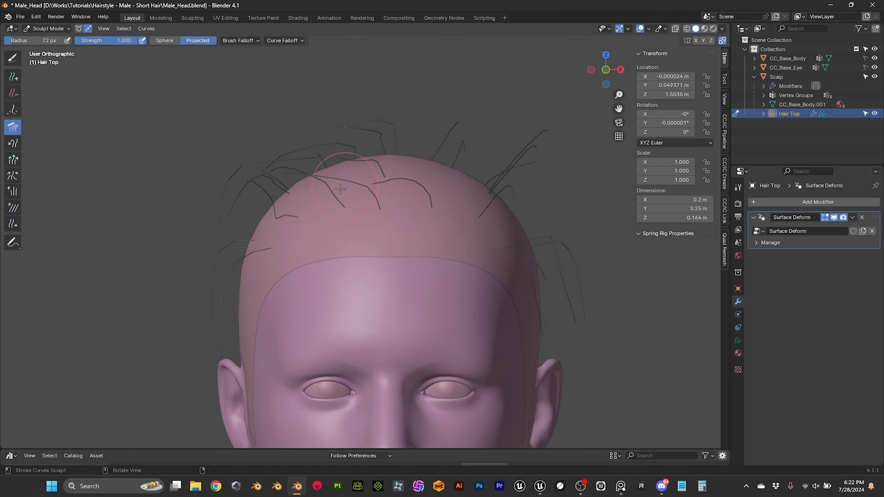
{"action": "left_click", "coordinate": [13, 58]}
{"action": "key", "text": "f"}
{"action": "left_click", "coordinate": [298, 225]}
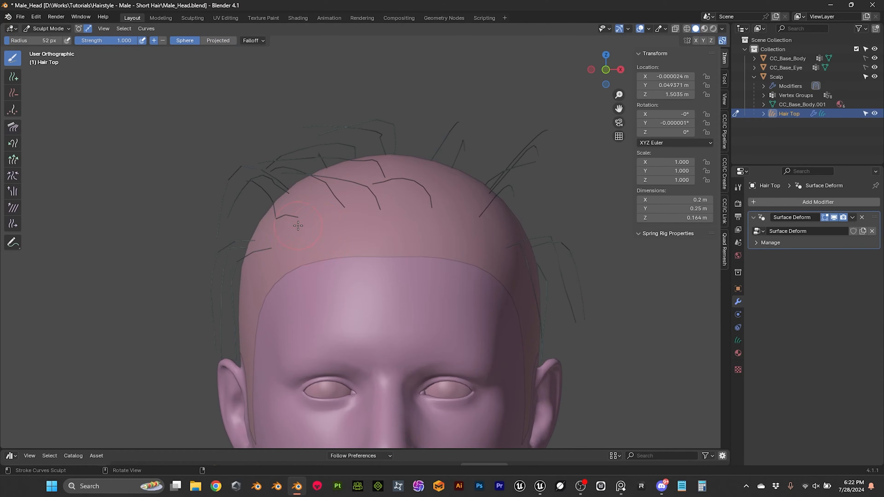
{"action": "middle_click_drag", "start_coordinate": [285, 218], "coordinate": [260, 190]}
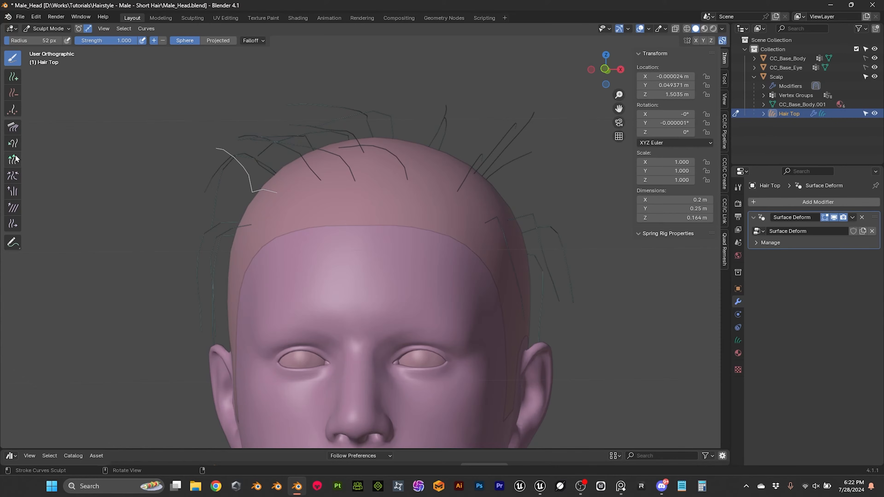
{"action": "left_click", "coordinate": [19, 209]}
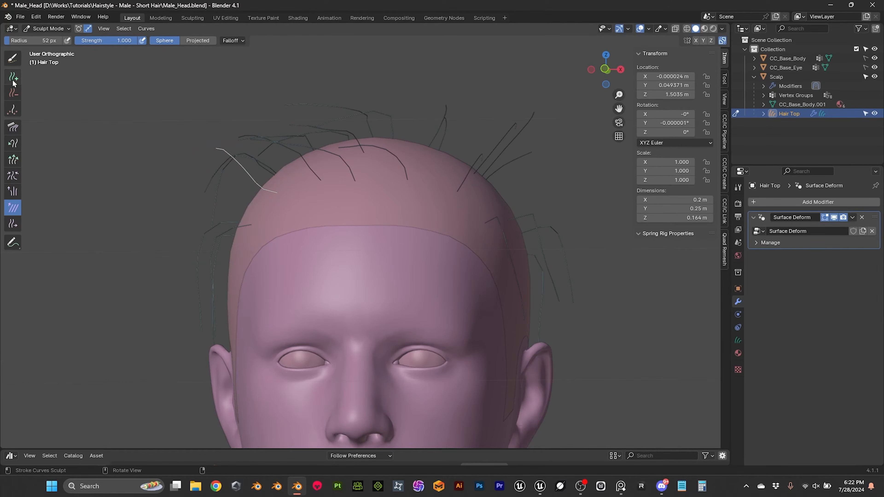
- Comb the selected front curve outward and bend its tip down toward the right temple with a 52 px radius
{"action": "left_click", "coordinate": [19, 130]}
{"action": "left_click_drag", "start_coordinate": [223, 148], "coordinate": [201, 162]}
{"action": "mouse_move", "coordinate": [303, 174]}
{"action": "middle_mouse_down"}
{"action": "mouse_move", "coordinate": [320, 166]}
{"action": "mouse_move", "coordinate": [324, 190]}
{"action": "mouse_move", "coordinate": [359, 216]}
{"action": "middle_mouse_up"}
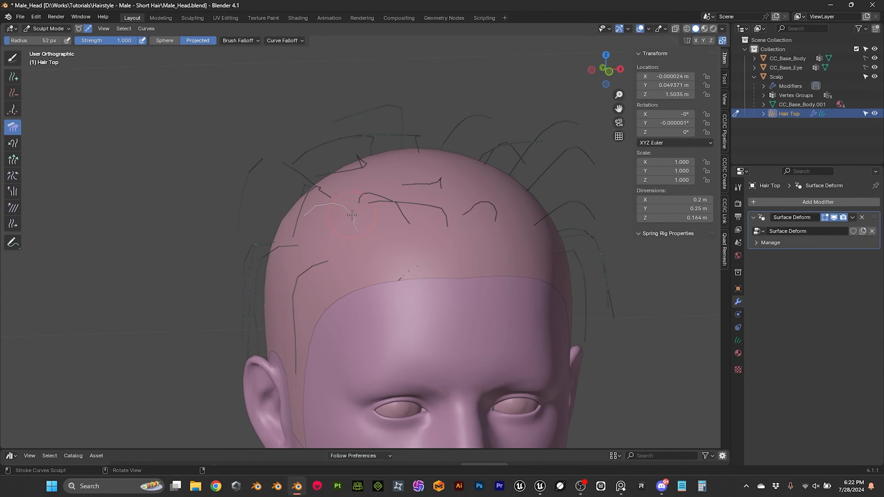
{"action": "mouse_move", "coordinate": [292, 215]}
{"action": "middle_mouse_down"}
{"action": "mouse_move", "coordinate": [332, 211]}
{"action": "mouse_move", "coordinate": [376, 185]}
{"action": "mouse_move", "coordinate": [396, 221]}
{"action": "mouse_move", "coordinate": [389, 261]}
{"action": "mouse_move", "coordinate": [351, 220]}
{"action": "middle_mouse_up"}
{"action": "mouse_move", "coordinate": [310, 205]}
{"action": "left_mouse_down"}
{"action": "mouse_move", "coordinate": [351, 214]}
{"action": "mouse_move", "coordinate": [353, 262]}
{"action": "left_mouse_up"}
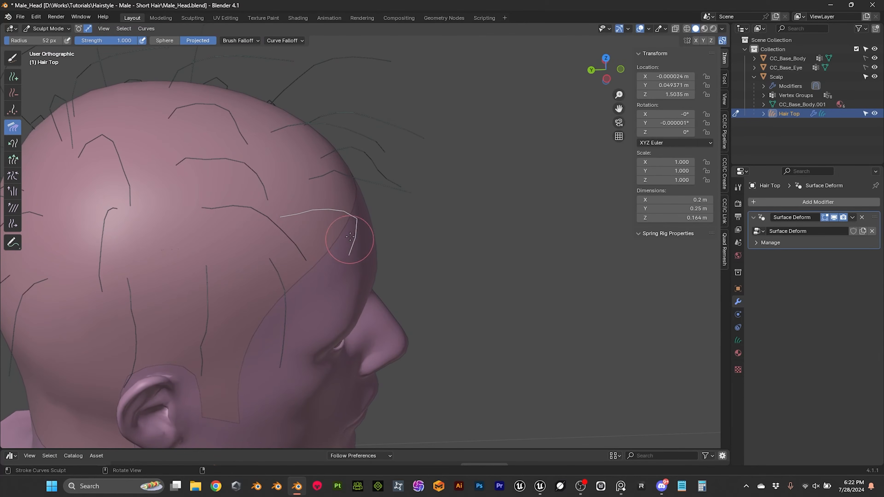
- Smooth out the bend in the selected front curve above the right temple with a 52 px radius
{"action": "mouse_move", "coordinate": [336, 263]}
{"action": "middle_mouse_down"}
{"action": "mouse_move", "coordinate": [378, 213]}
{"action": "mouse_move", "coordinate": [156, 132]}
{"action": "middle_mouse_up"}
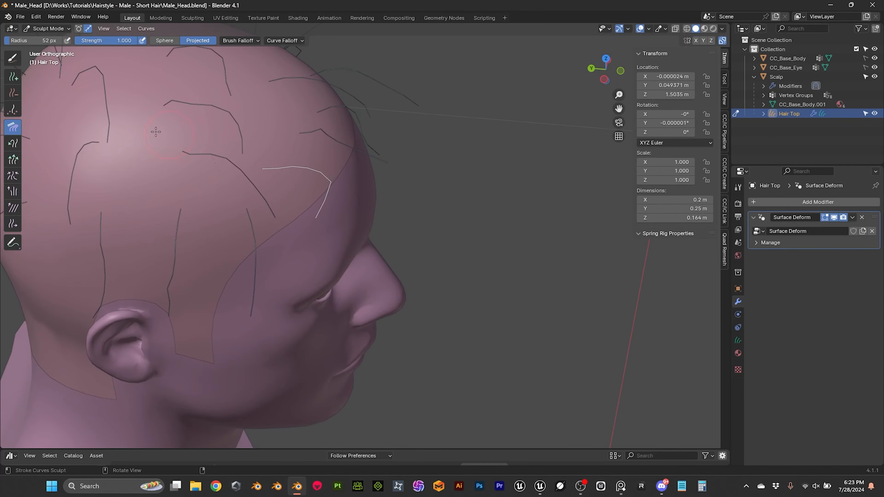
{"action": "left_click", "coordinate": [13, 207]}
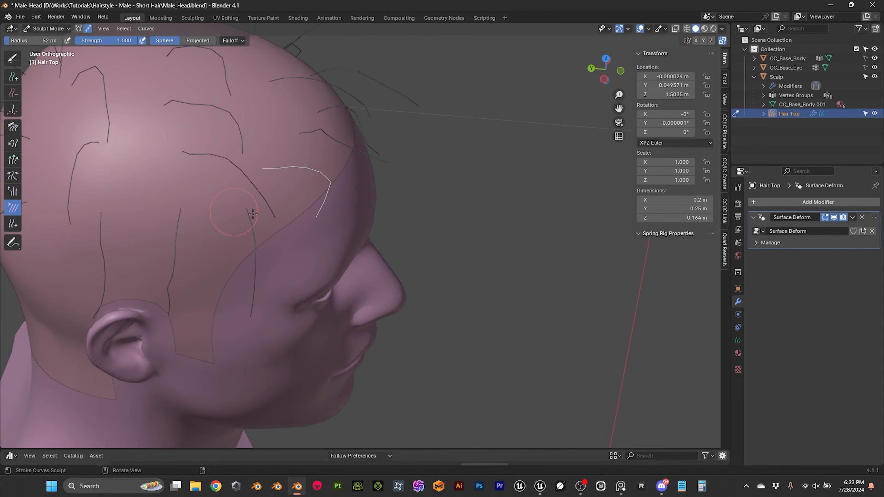
{"action": "left_click_drag", "start_coordinate": [339, 174], "coordinate": [334, 179]}
- Select the slanted curve just behind the front temple curve, comb its end downward, and smooth its bend with a 52 px radius
{"action": "left_click", "coordinate": [13, 58]}
{"action": "left_click", "coordinate": [230, 167]}
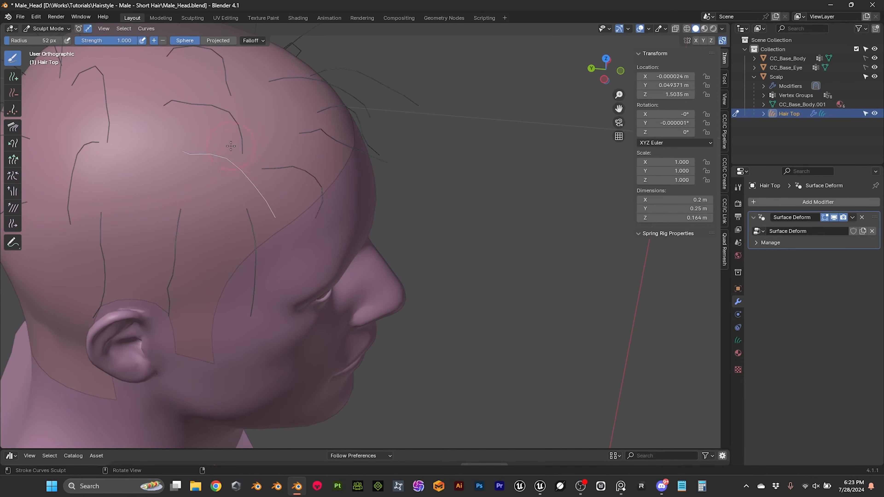
{"action": "left_click", "coordinate": [13, 128]}
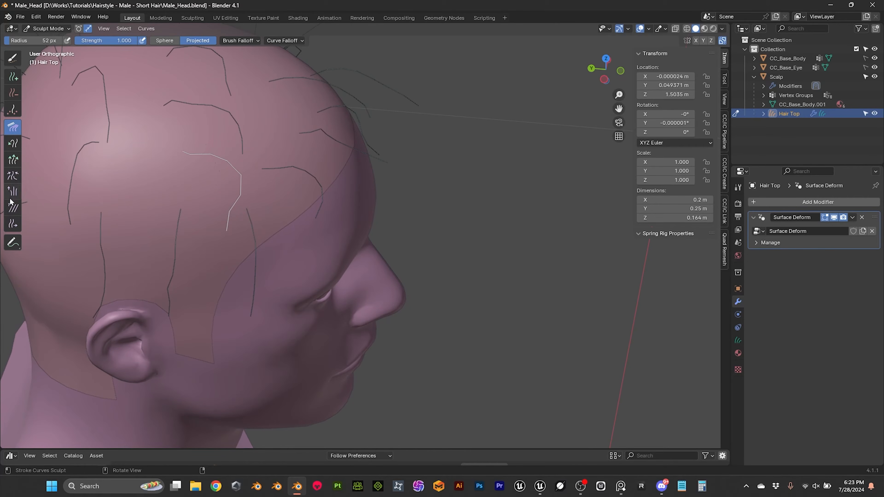
{"action": "left_click", "coordinate": [13, 207]}
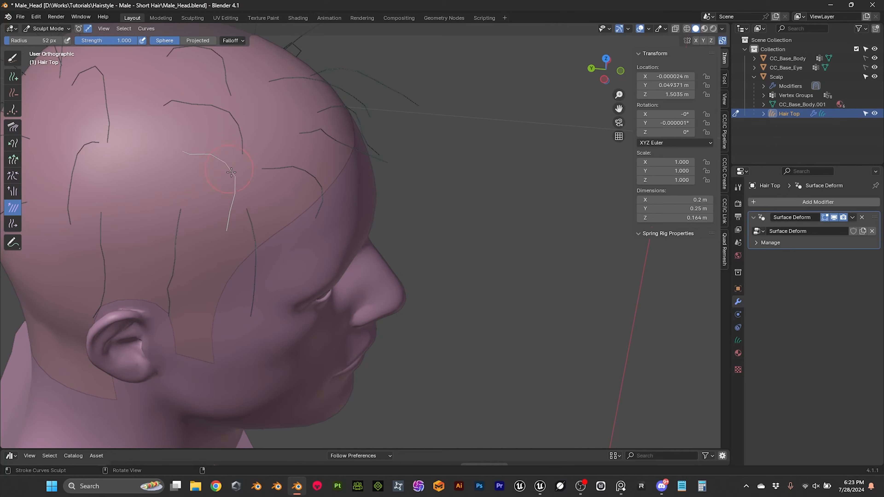
{"action": "mouse_move", "coordinate": [309, 173]}
{"action": "middle_mouse_down"}
{"action": "mouse_move", "coordinate": [302, 146]}
{"action": "mouse_move", "coordinate": [298, 166]}
{"action": "middle_mouse_up"}
{"action": "scroll", "coordinate": [298, 166], "scroll_direction": "down", "scroll_amount": 5}
{"action": "middle_click_drag", "start_coordinate": [308, 205], "coordinate": [360, 196]}
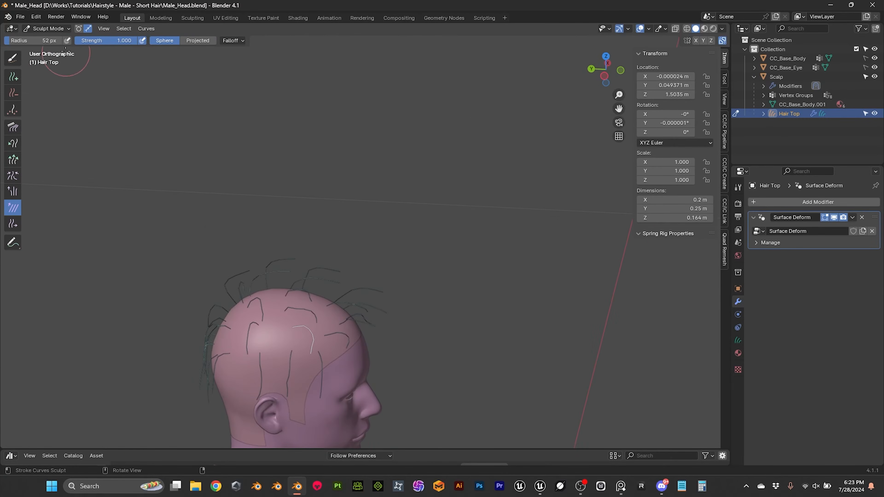
- Switch to Object Mode and select the Scalp object to view the guide hairs around the head
{"action": "left_click", "coordinate": [61, 31]}
{"action": "left_click", "coordinate": [55, 39]}
{"action": "middle_click_drag", "start_coordinate": [295, 332], "coordinate": [417, 327]}
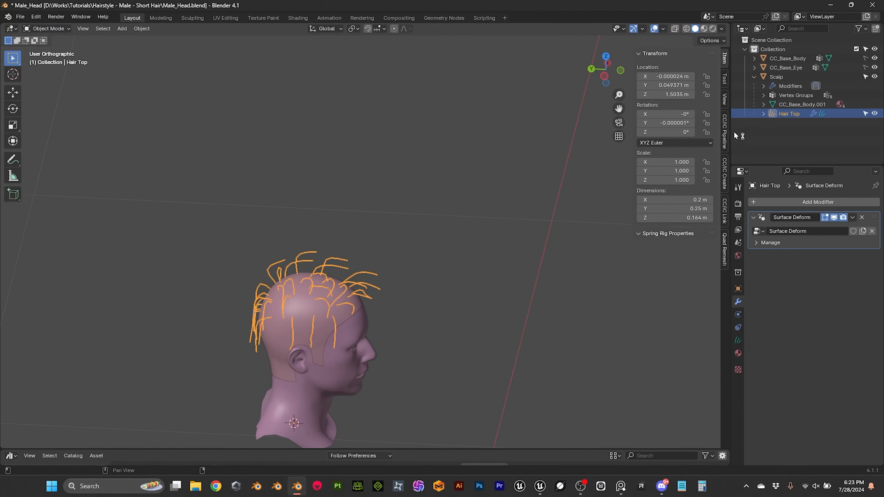
{"action": "left_click", "coordinate": [779, 79]}
{"action": "middle_click_drag", "start_coordinate": [420, 271], "coordinate": [368, 249]}
{"action": "scroll", "coordinate": [433, 319], "scroll_direction": "down", "scroll_amount": 5}
{"action": "scroll", "coordinate": [380, 253], "scroll_direction": "up", "scroll_amount": 7}
{"action": "middle_click_drag", "start_coordinate": [378, 300], "coordinate": [312, 179], "text": "shift"}
{"action": "scroll", "coordinate": [389, 213], "scroll_direction": "up", "scroll_amount": 3}
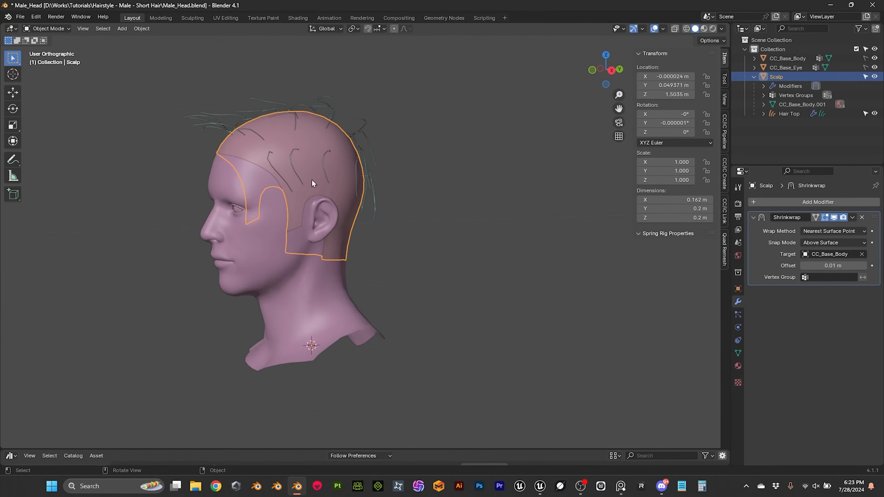
- Select the Hair Top curves, enter Sculpt Mode and select all the guide hairs
{"action": "left_click", "coordinate": [332, 101]}
{"action": "middle_click_drag", "start_coordinate": [329, 110], "coordinate": [435, 157]}
{"action": "scroll", "coordinate": [481, 141], "scroll_direction": "up", "scroll_amount": 5}
{"action": "scroll", "coordinate": [446, 145], "scroll_direction": "down", "scroll_amount": 4}
{"action": "left_click", "coordinate": [44, 31]}
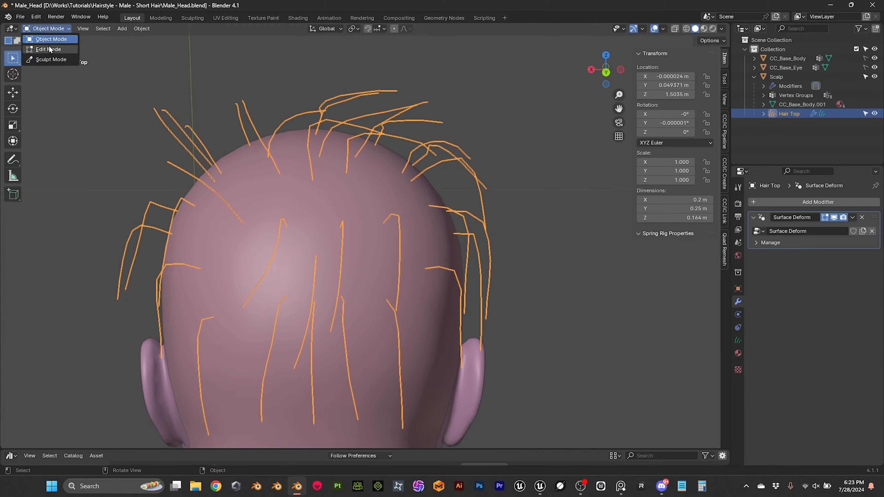
{"action": "left_click", "coordinate": [46, 61]}
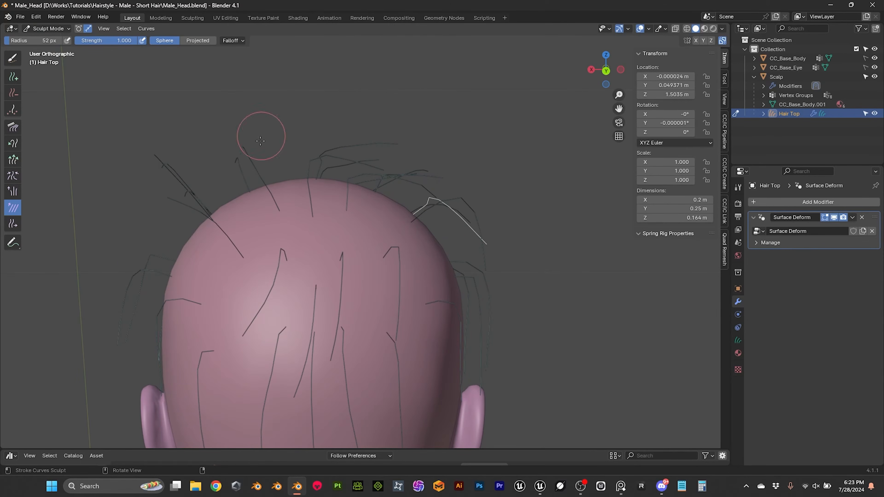
{"action": "key", "text": "a"}
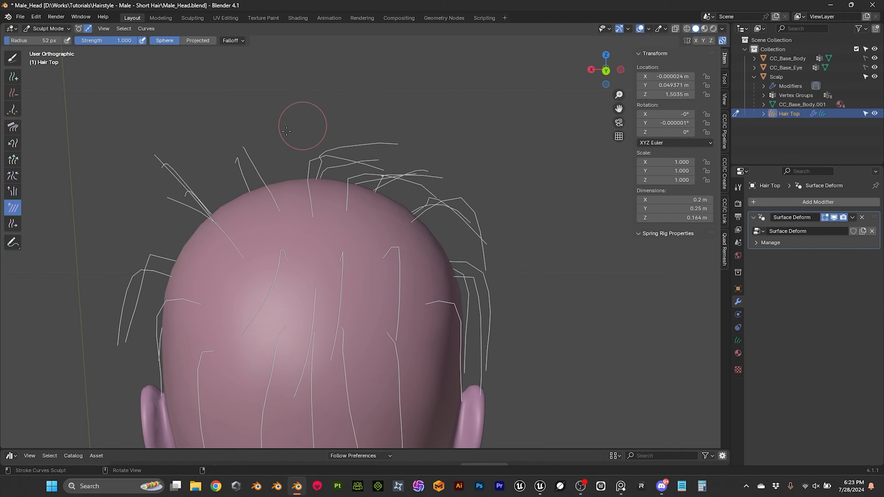
{"action": "middle_click_drag", "start_coordinate": [342, 142], "coordinate": [361, 94]}
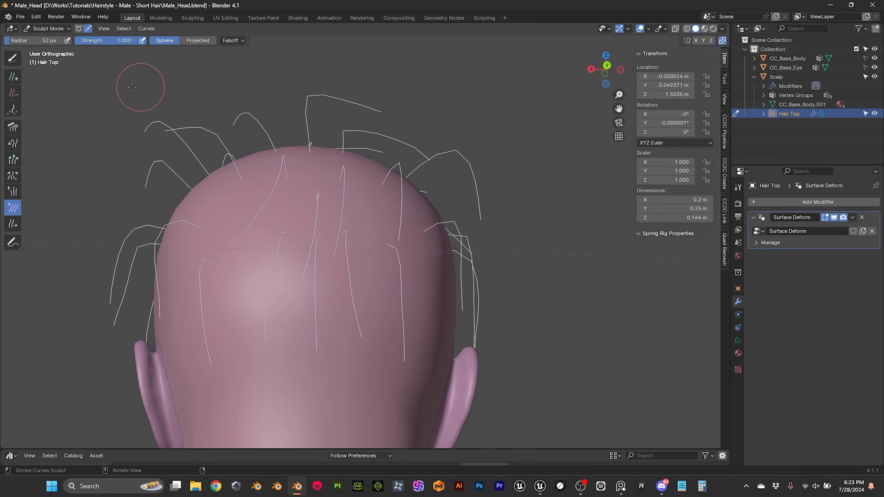
- Comb the guide hair at the centre of the crown over toward the head's right side
{"action": "left_click", "coordinate": [18, 127]}
{"action": "mouse_move", "coordinate": [322, 93]}
{"action": "left_mouse_down"}
{"action": "mouse_move", "coordinate": [352, 113]}
{"action": "mouse_move", "coordinate": [421, 124]}
{"action": "left_mouse_up"}
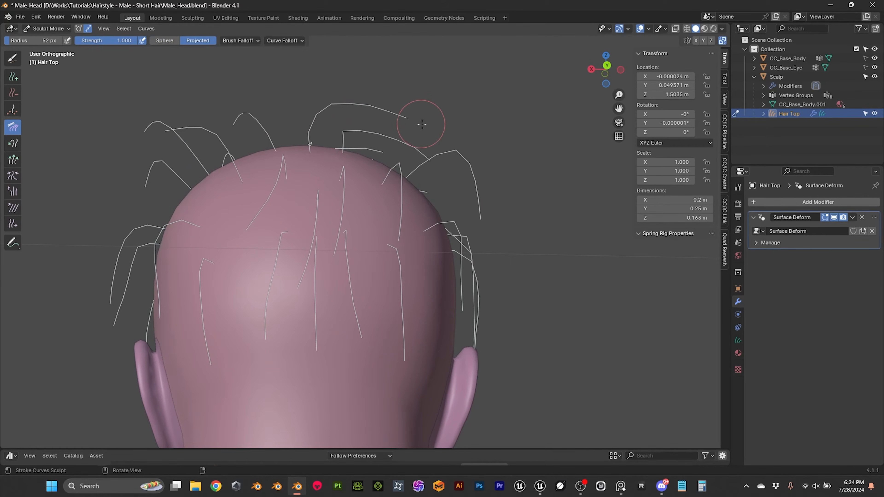
{"action": "left_click_drag", "start_coordinate": [339, 100], "coordinate": [427, 127]}
{"action": "mouse_move", "coordinate": [304, 106]}
{"action": "left_mouse_down"}
{"action": "mouse_move", "coordinate": [386, 110]}
{"action": "mouse_move", "coordinate": [450, 144]}
{"action": "left_mouse_up"}
{"action": "middle_click_drag", "start_coordinate": [480, 141], "coordinate": [418, 130]}
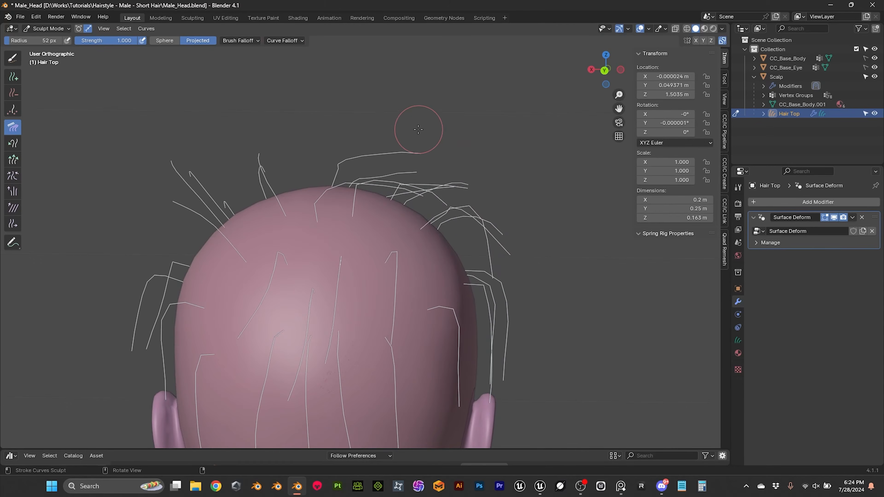
- Increase the Comb brush radius to 113 px and comb the hairs on the head's right side down along its contour
{"action": "key", "text": "f"}
{"action": "left_click", "coordinate": [436, 140]}
{"action": "left_click_drag", "start_coordinate": [436, 140], "coordinate": [503, 187]}
{"action": "left_click_drag", "start_coordinate": [438, 122], "coordinate": [484, 168]}
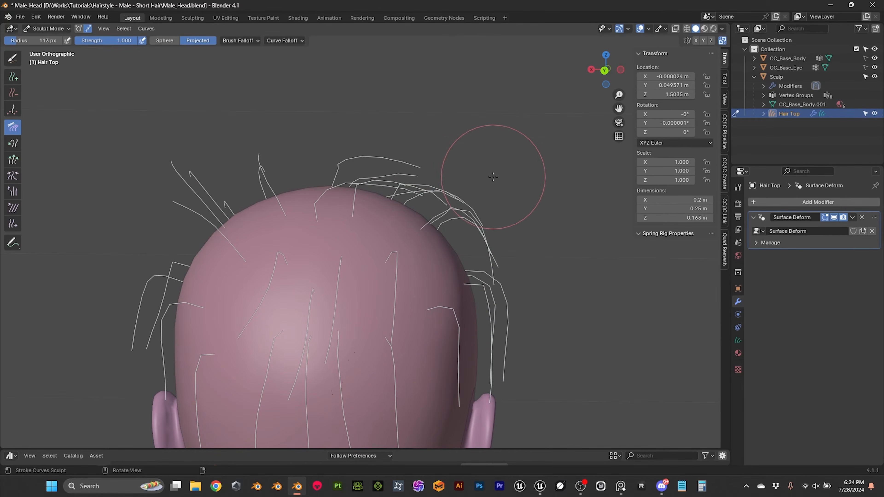
{"action": "mouse_move", "coordinate": [429, 146]}
{"action": "left_mouse_down"}
{"action": "mouse_move", "coordinate": [469, 154]}
{"action": "mouse_move", "coordinate": [497, 205]}
{"action": "mouse_move", "coordinate": [520, 257]}
{"action": "mouse_move", "coordinate": [531, 348]}
{"action": "left_mouse_up"}
- Use Selection Paint to select only the row of guide hairs along the upper left side of the head, from forehead to back
{"action": "middle_click_drag", "start_coordinate": [525, 355], "coordinate": [368, 235]}
{"action": "middle_click_drag", "start_coordinate": [311, 235], "coordinate": [316, 239]}
{"action": "scroll", "coordinate": [314, 234], "scroll_direction": "up", "scroll_amount": 3}
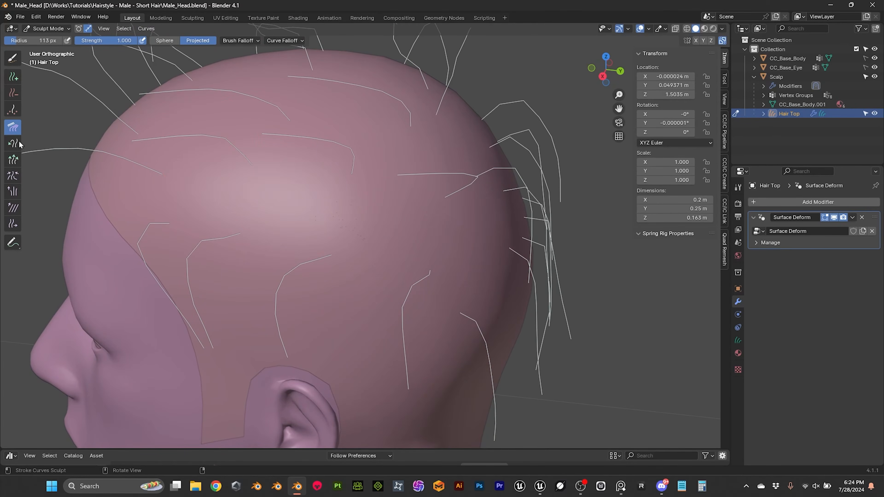
{"action": "left_click", "coordinate": [12, 58]}
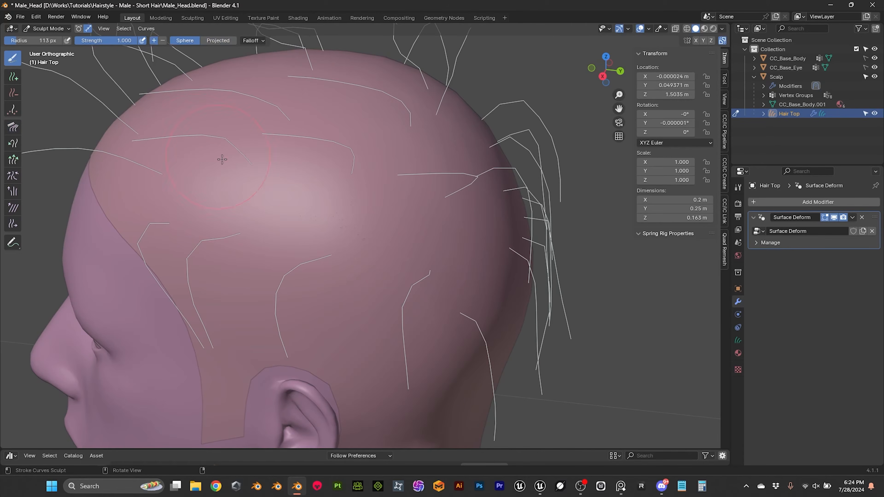
{"action": "left_click", "coordinate": [209, 146]}
{"action": "middle_click_drag", "start_coordinate": [420, 183], "coordinate": [334, 209]}
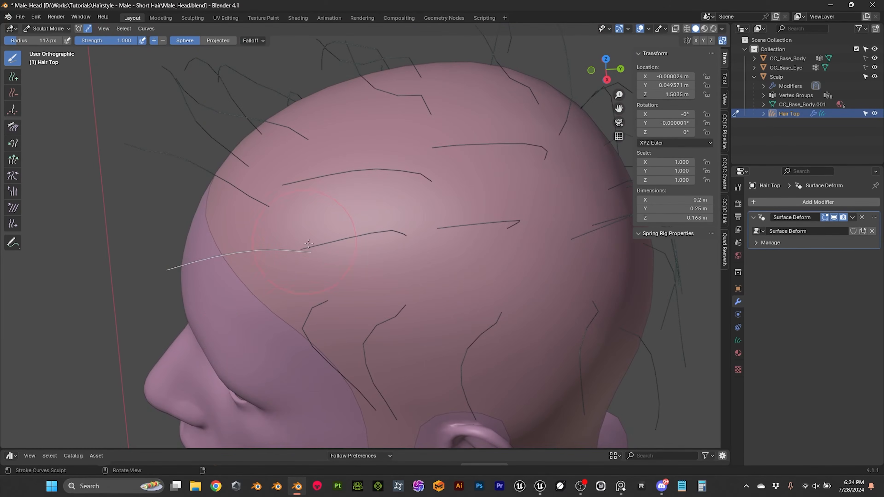
{"action": "middle_click_drag", "start_coordinate": [543, 196], "coordinate": [517, 215]}
{"action": "left_click", "coordinate": [487, 385]}
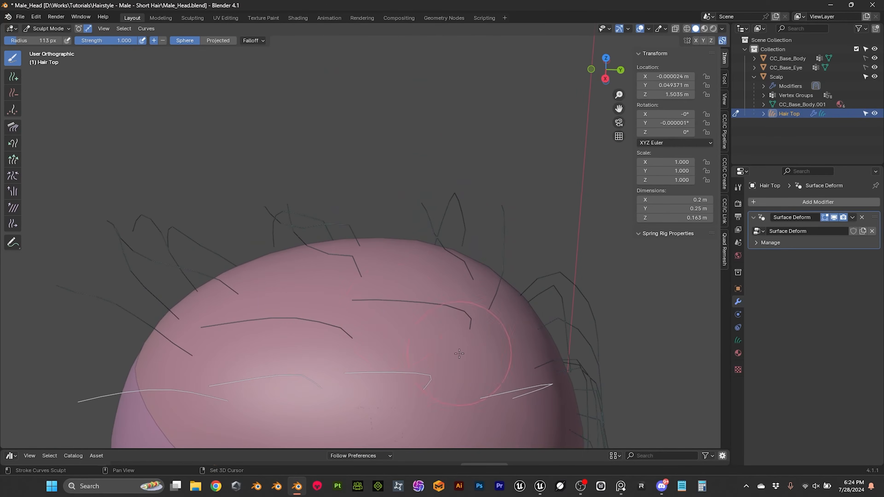
- Comb the tips of the selected left-side hairs upward, reducing the brush radius to 61 px after the front hair
{"action": "left_click", "coordinate": [13, 127]}
{"action": "scroll", "coordinate": [250, 241], "scroll_direction": "down", "scroll_amount": 1}
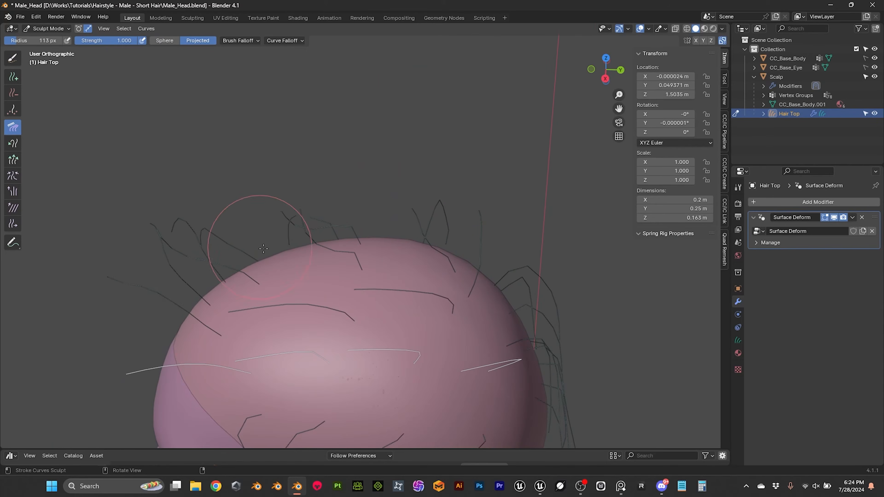
{"action": "left_click_drag", "start_coordinate": [137, 383], "coordinate": [112, 336]}
{"action": "mouse_move", "coordinate": [146, 365]}
{"action": "left_mouse_down"}
{"action": "mouse_move", "coordinate": [148, 349]}
{"action": "mouse_move", "coordinate": [124, 302]}
{"action": "left_mouse_up"}
{"action": "key", "text": "f"}
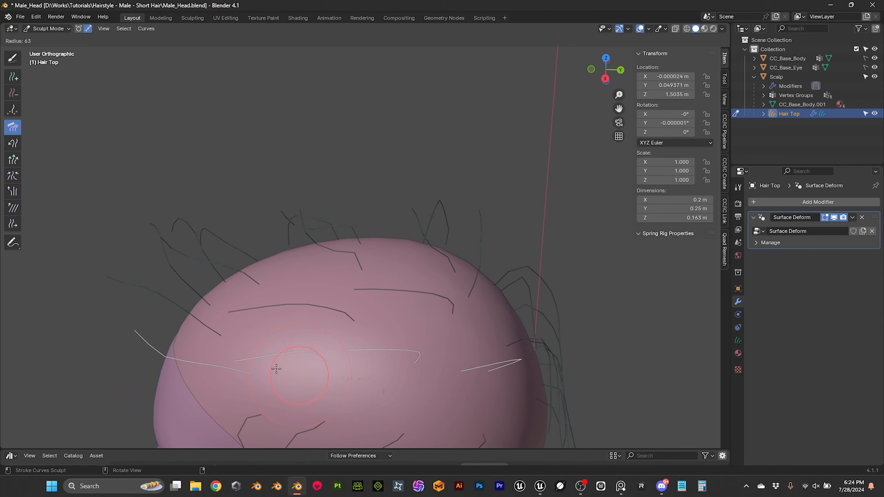
{"action": "left_click", "coordinate": [275, 368]}
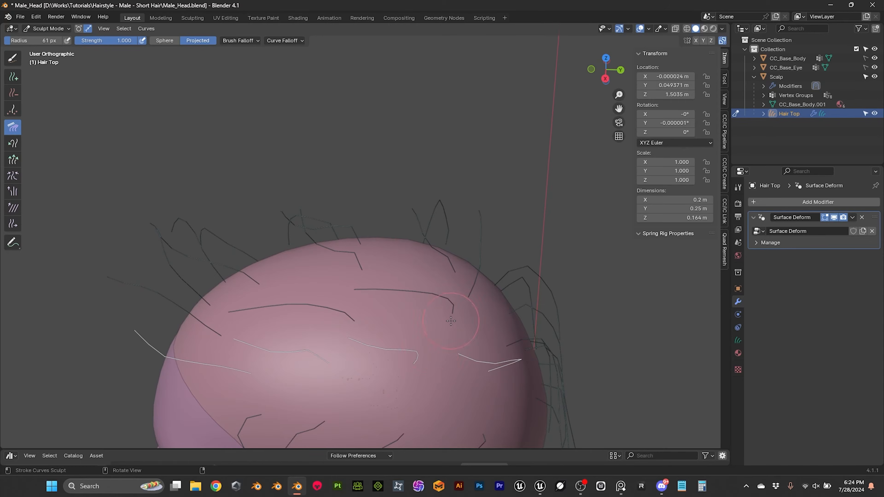
- Add three new guide hairs on the left side of the scalp, between the upper row and the hairs above the ear
{"action": "scroll", "coordinate": [450, 321], "scroll_direction": "down", "scroll_amount": 4}
{"action": "mouse_move", "coordinate": [451, 321]}
{"action": "middle_mouse_down"}
{"action": "mouse_move", "coordinate": [404, 201]}
{"action": "mouse_move", "coordinate": [402, 143]}
{"action": "middle_mouse_up"}
{"action": "scroll", "coordinate": [414, 191], "scroll_direction": "up", "scroll_amount": 1}
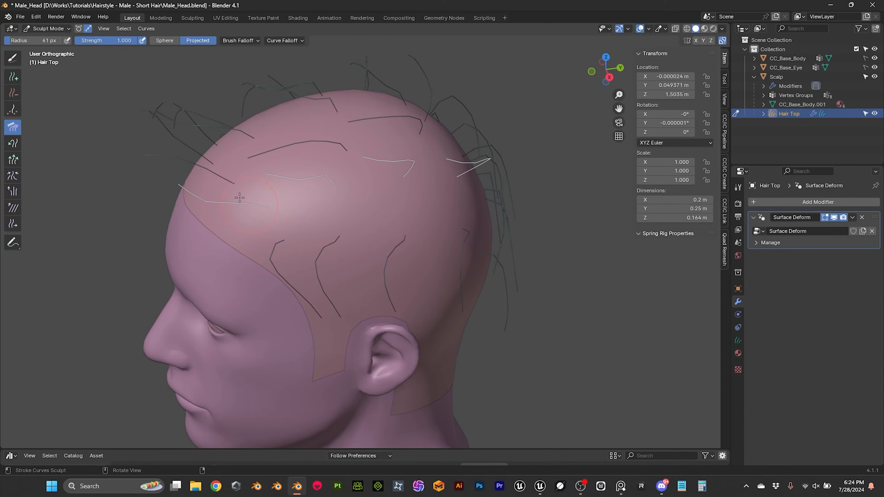
{"action": "left_click", "coordinate": [13, 76]}
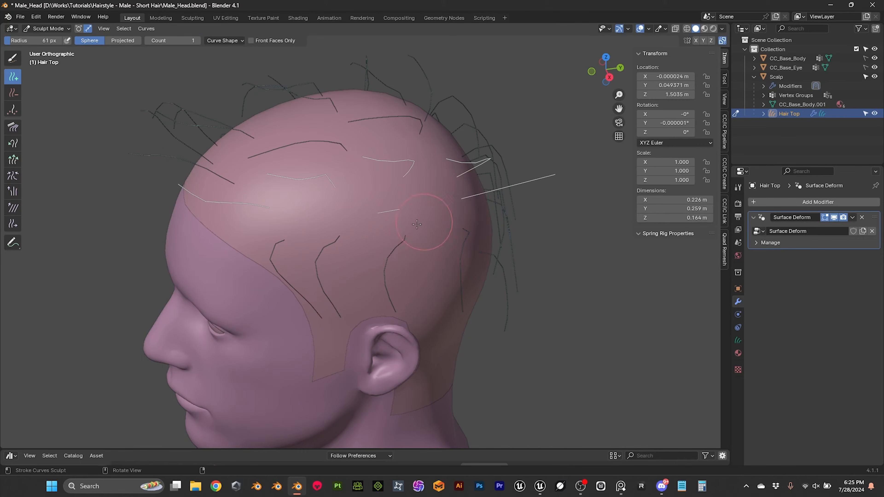
{"action": "middle_click_drag", "start_coordinate": [366, 217], "coordinate": [132, 87]}
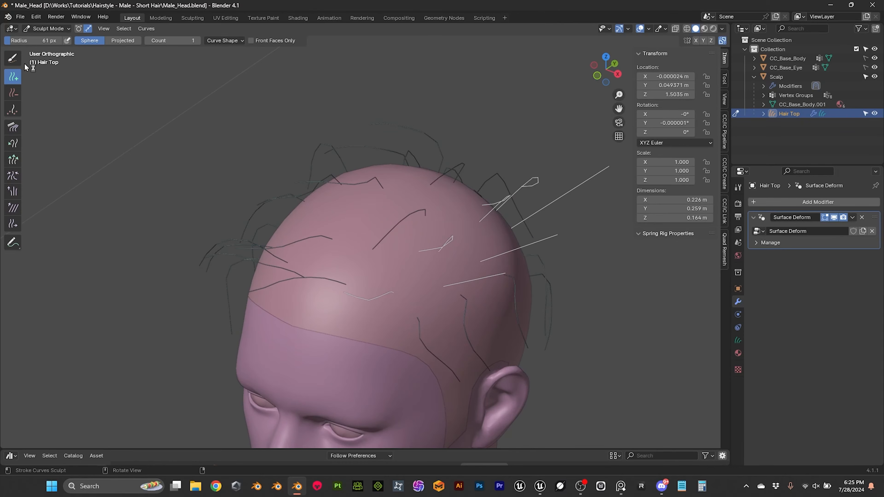
- Reduce the Selection Paint radius to 34 px and select only the three newly added straight hairs
{"action": "left_click", "coordinate": [13, 58]}
{"action": "left_click", "coordinate": [591, 189]}
{"action": "key", "text": "f"}
{"action": "left_click", "coordinate": [578, 221]}
{"action": "middle_click_drag", "start_coordinate": [577, 220], "coordinate": [597, 229]}
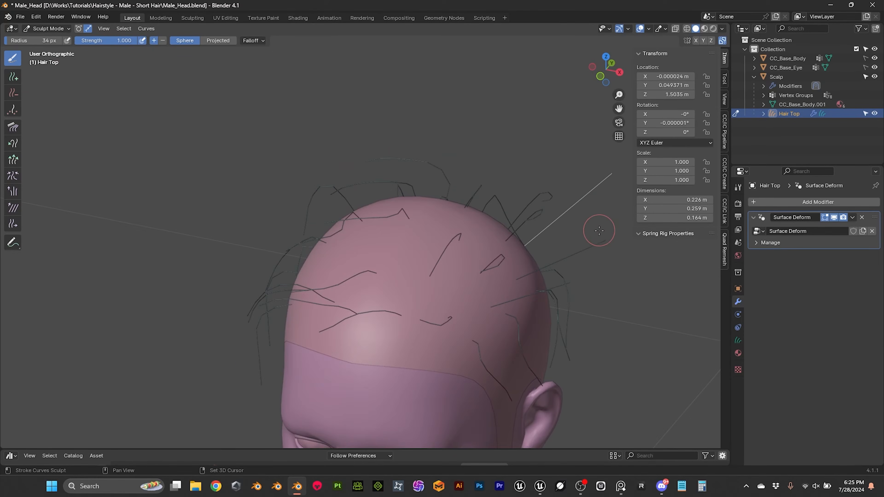
{"action": "middle_click_drag", "start_coordinate": [560, 271], "coordinate": [468, 187]}
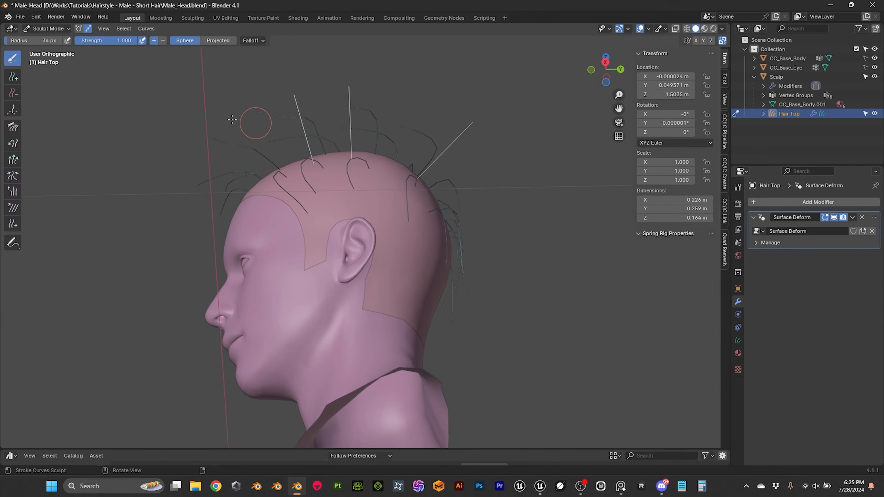
- Set the Comb brush radius to 87 px and comb the two front new hairs forward toward the forehead
{"action": "left_click", "coordinate": [12, 129]}
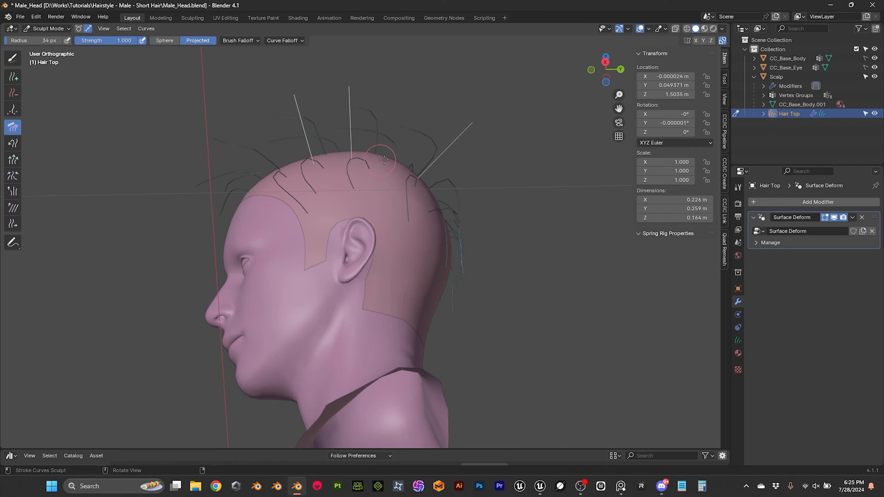
{"action": "key", "text": "f"}
{"action": "left_click", "coordinate": [507, 141]}
{"action": "middle_click_drag", "start_coordinate": [491, 132], "coordinate": [492, 228], "text": "shift"}
{"action": "middle_click_drag", "start_coordinate": [385, 188], "coordinate": [389, 196]}
{"action": "left_click_drag", "start_coordinate": [390, 196], "coordinate": [217, 168]}
{"action": "left_click_drag", "start_coordinate": [404, 198], "coordinate": [256, 187]}
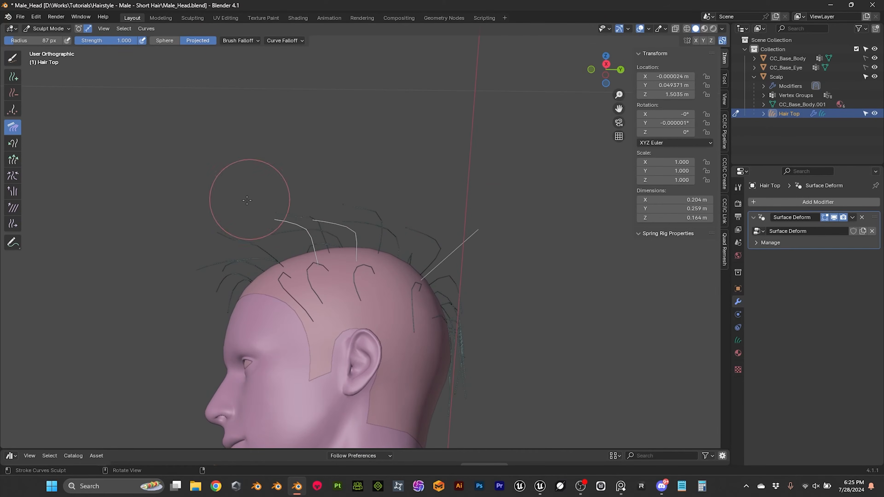
{"action": "left_click_drag", "start_coordinate": [378, 215], "coordinate": [266, 228]}
{"action": "mouse_move", "coordinate": [330, 224]}
{"action": "left_mouse_down"}
{"action": "mouse_move", "coordinate": [284, 234]}
{"action": "mouse_move", "coordinate": [294, 246]}
{"action": "mouse_move", "coordinate": [272, 246]}
{"action": "left_mouse_up"}
- Comb the rearmost new hair forward along the left side of the head
{"action": "left_click_drag", "start_coordinate": [529, 256], "coordinate": [389, 192]}
{"action": "left_click_drag", "start_coordinate": [434, 234], "coordinate": [322, 214]}
{"action": "left_click_drag", "start_coordinate": [425, 256], "coordinate": [375, 229]}
{"action": "left_click_drag", "start_coordinate": [425, 240], "coordinate": [383, 234]}
{"action": "middle_click_drag", "start_coordinate": [448, 227], "coordinate": [446, 273]}
{"action": "middle_click_drag", "start_coordinate": [446, 303], "coordinate": [347, 114], "text": "shift"}
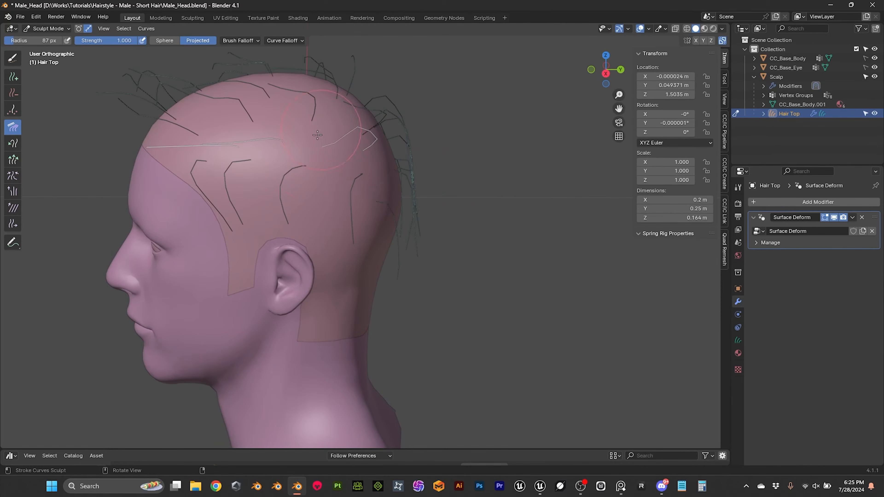
- Refine the selected left-side hairs from the side profile, combing the rear hair forward and the front hair's tip down
{"action": "left_click_drag", "start_coordinate": [378, 129], "coordinate": [336, 134]}
{"action": "mouse_move", "coordinate": [303, 167]}
{"action": "left_mouse_down"}
{"action": "mouse_move", "coordinate": [351, 146]}
{"action": "mouse_move", "coordinate": [343, 158]}
{"action": "left_mouse_up"}
{"action": "left_click_drag", "start_coordinate": [163, 139], "coordinate": [137, 153]}
{"action": "middle_click_drag", "start_coordinate": [285, 152], "coordinate": [377, 136]}
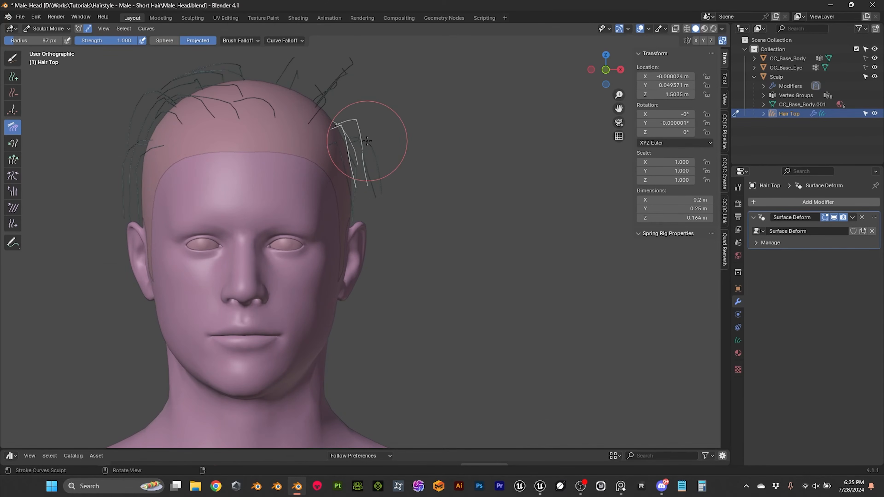
{"action": "mouse_move", "coordinate": [386, 188]}
{"action": "middle_mouse_down"}
{"action": "mouse_move", "coordinate": [319, 191]}
{"action": "mouse_move", "coordinate": [175, 151]}
{"action": "mouse_move", "coordinate": [269, 201]}
{"action": "mouse_move", "coordinate": [347, 184]}
{"action": "mouse_move", "coordinate": [467, 209]}
{"action": "middle_mouse_up"}
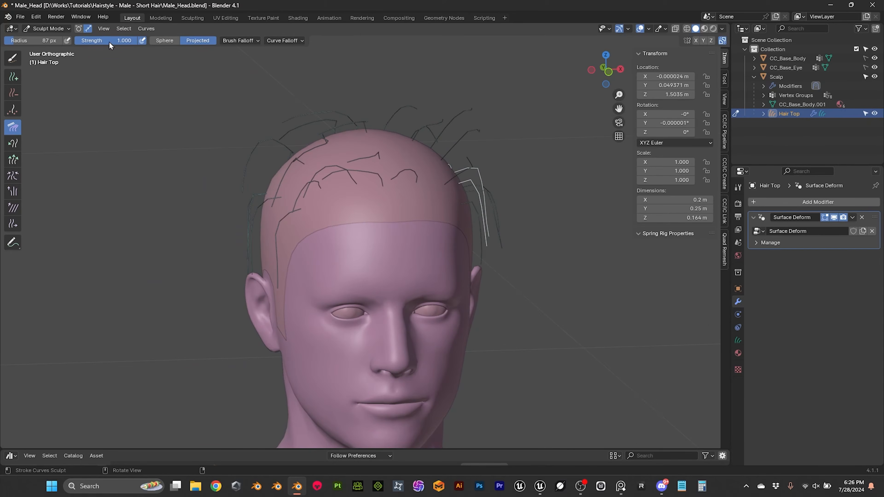
- Return to Object Mode, reselect the Hair Top curves and save the file
{"action": "left_click", "coordinate": [55, 27]}
{"action": "left_click", "coordinate": [54, 37]}
{"action": "left_click", "coordinate": [205, 131]}
{"action": "middle_click_drag", "start_coordinate": [205, 132], "coordinate": [304, 165]}
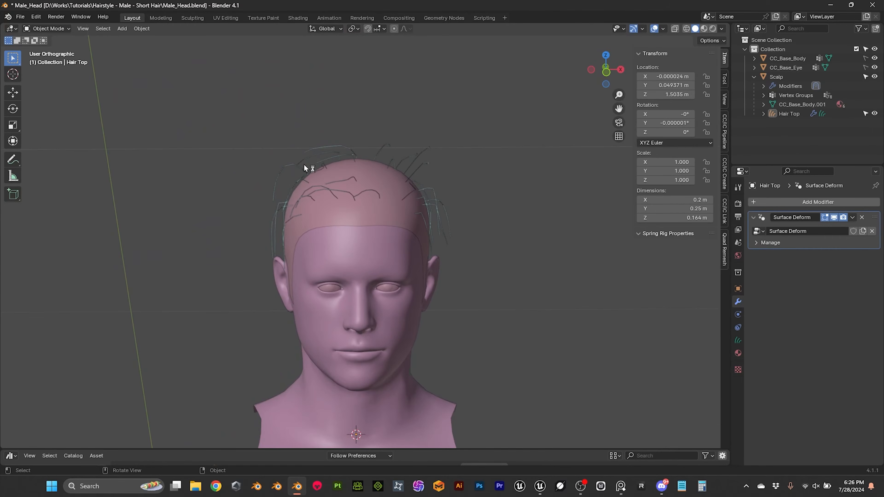
{"action": "middle_click_drag", "start_coordinate": [373, 172], "coordinate": [357, 161], "text": "shift"}
{"action": "scroll", "coordinate": [359, 160], "scroll_direction": "up", "scroll_amount": 1}
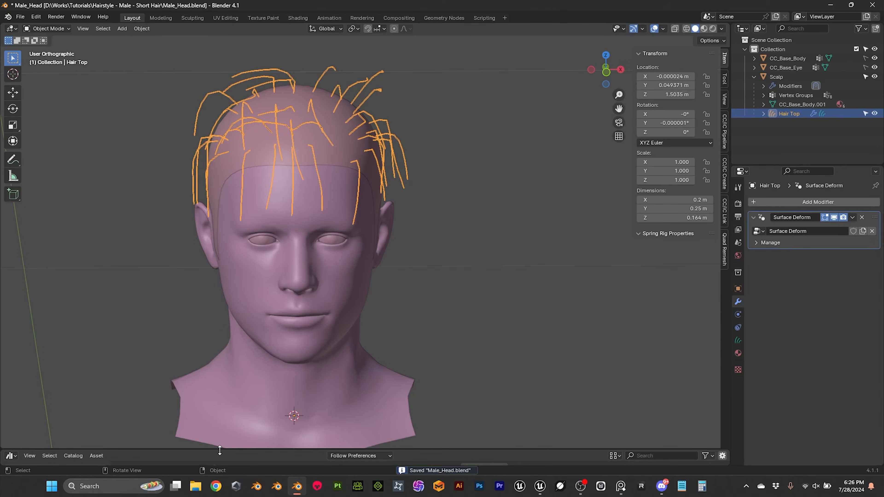
- Enlarge the asset browser, collapse the Surface Deform modifier and apply the Interpolate Hair Curves asset to the Hair Top curves
{"action": "left_click_drag", "start_coordinate": [219, 451], "coordinate": [431, 325]}
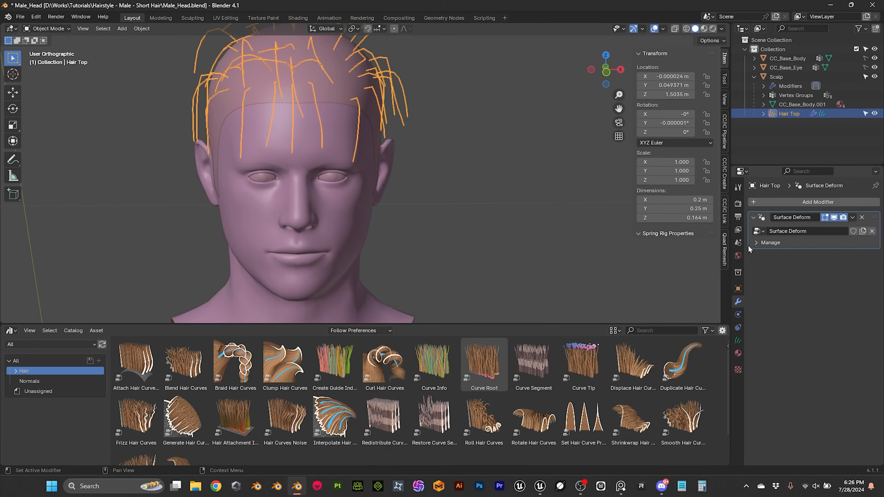
{"action": "left_click", "coordinate": [752, 217]}
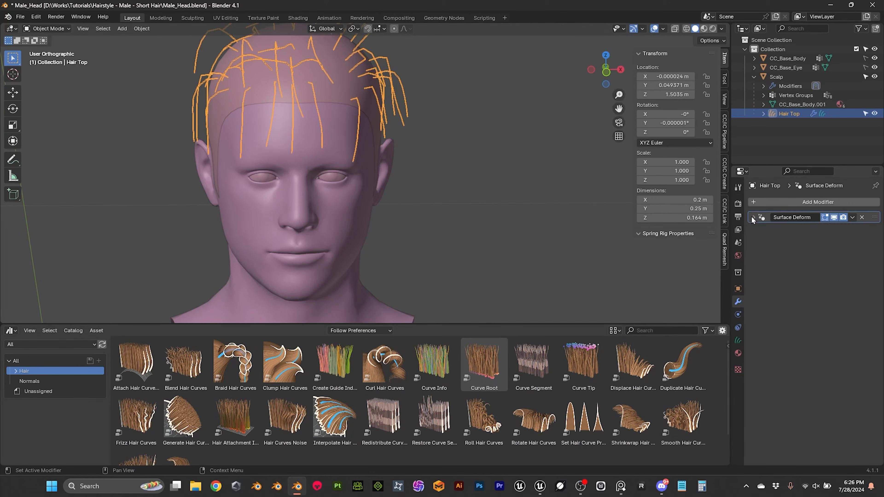
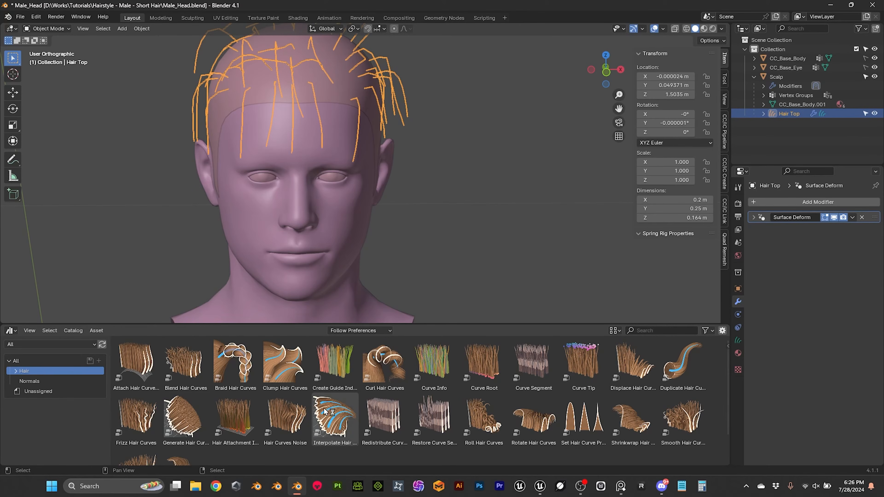
{"action": "left_click_drag", "start_coordinate": [337, 424], "coordinate": [393, 84]}
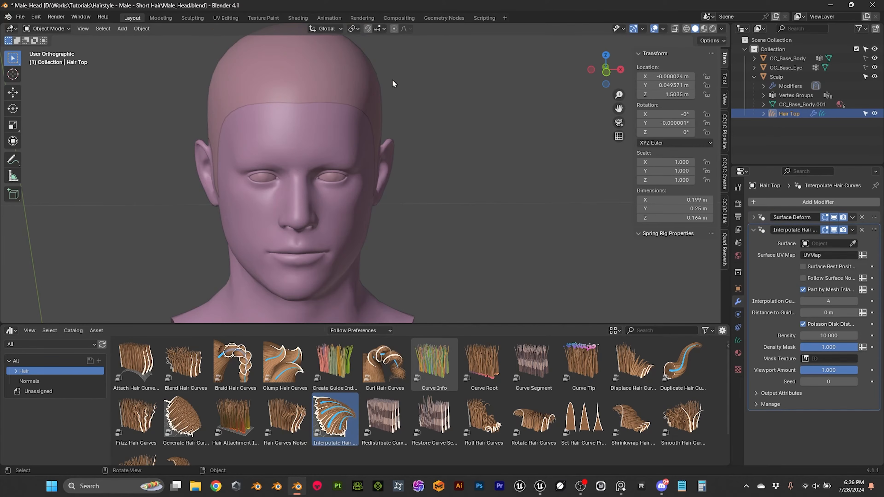
- Shrink the asset browser and set the Interpolate Hair Curves modifier's surface to the Scalp mesh
{"action": "middle_click_drag", "start_coordinate": [478, 165], "coordinate": [494, 300]}
{"action": "left_click_drag", "start_coordinate": [472, 324], "coordinate": [473, 433]}
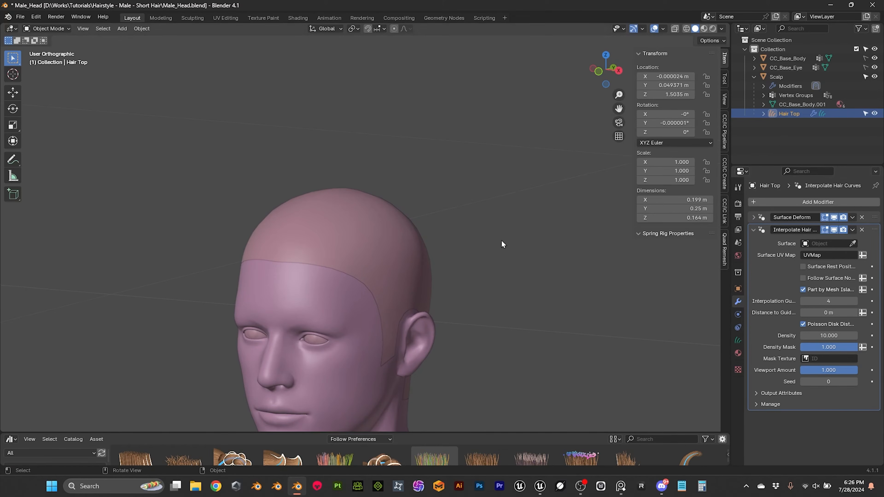
{"action": "left_click", "coordinate": [852, 243]}
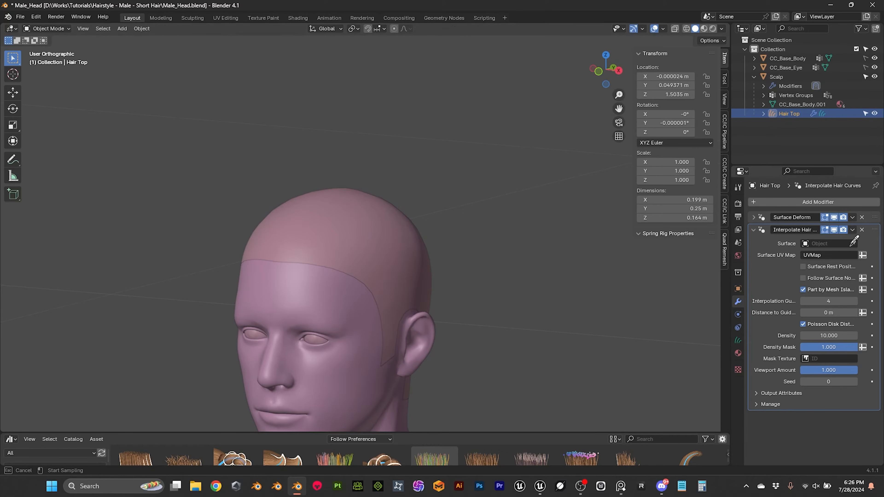
{"action": "left_click", "coordinate": [348, 229]}
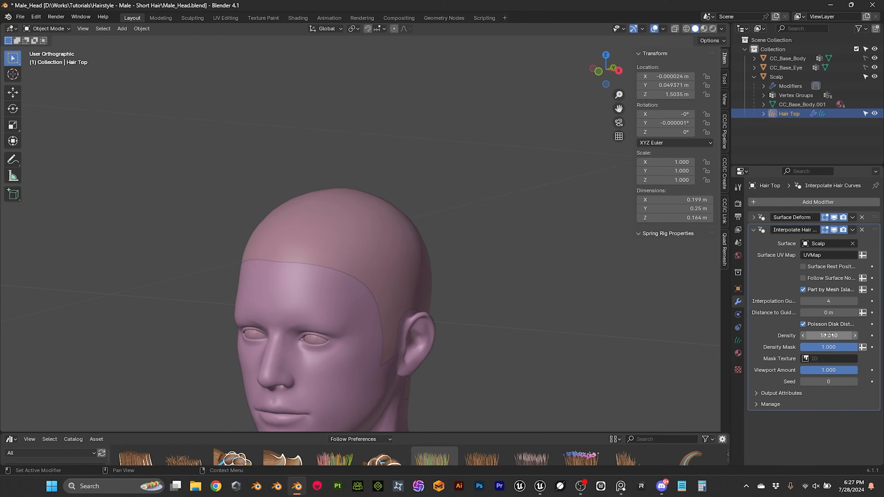
- Raise the Interpolate Hair Curves density in stages through 1000 and 10000 to 100000, deselecting the hair for a clearer view
{"action": "double_click", "coordinate": [835, 339]}
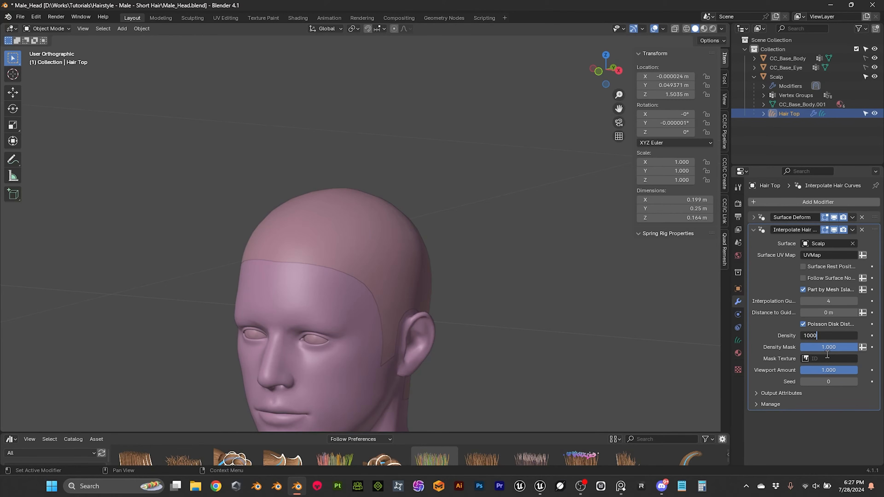
{"action": "key", "text": "Return"}
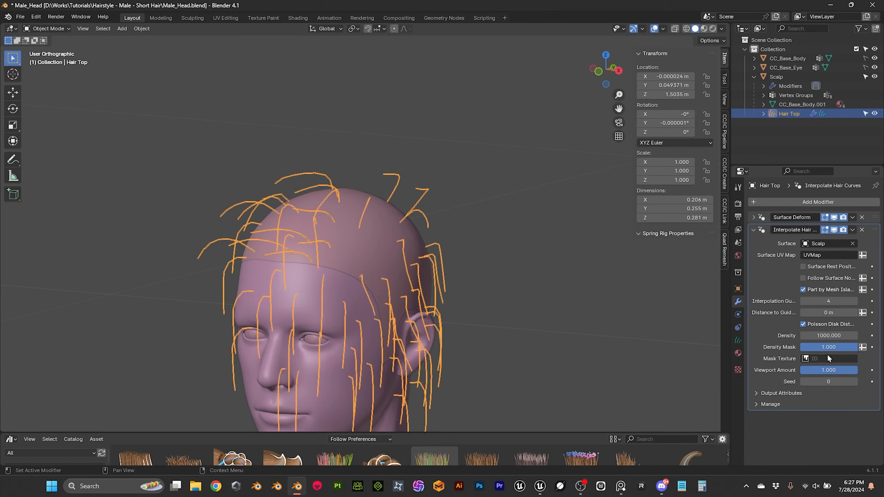
{"action": "middle_click_drag", "start_coordinate": [542, 305], "coordinate": [635, 286]}
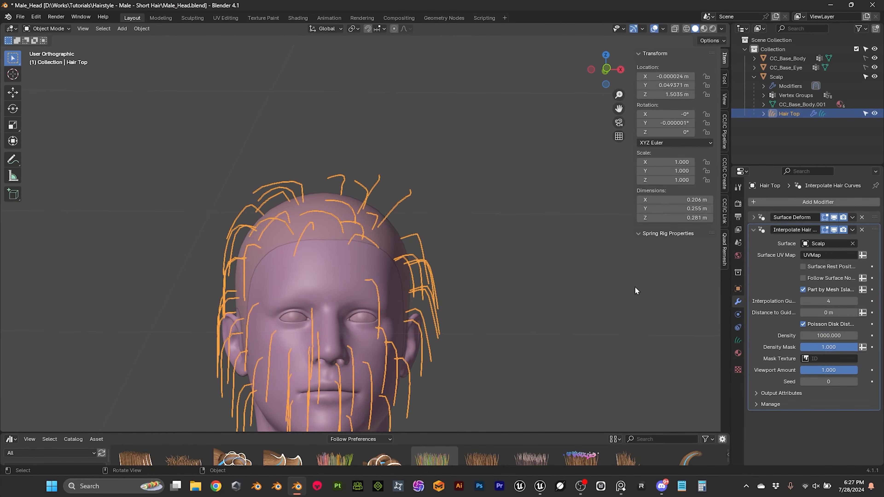
{"action": "left_click", "coordinate": [830, 336]}
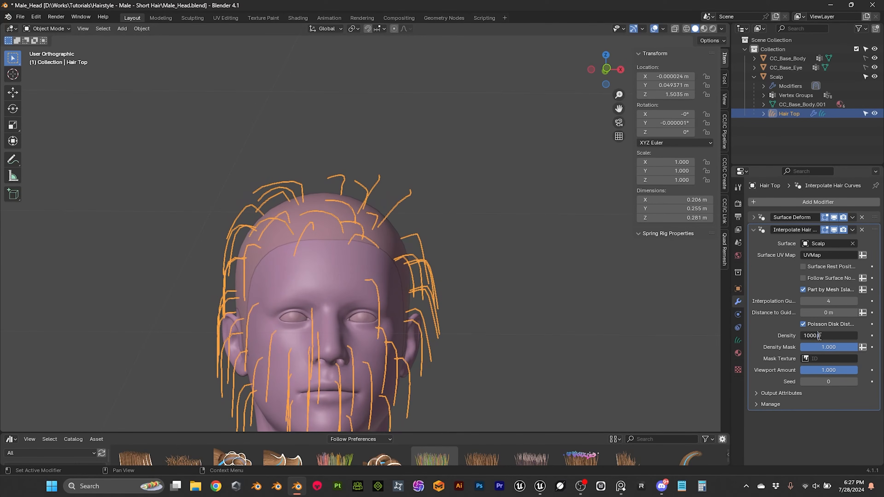
{"action": "type", "text": "0"}
{"action": "key", "text": "Return"}
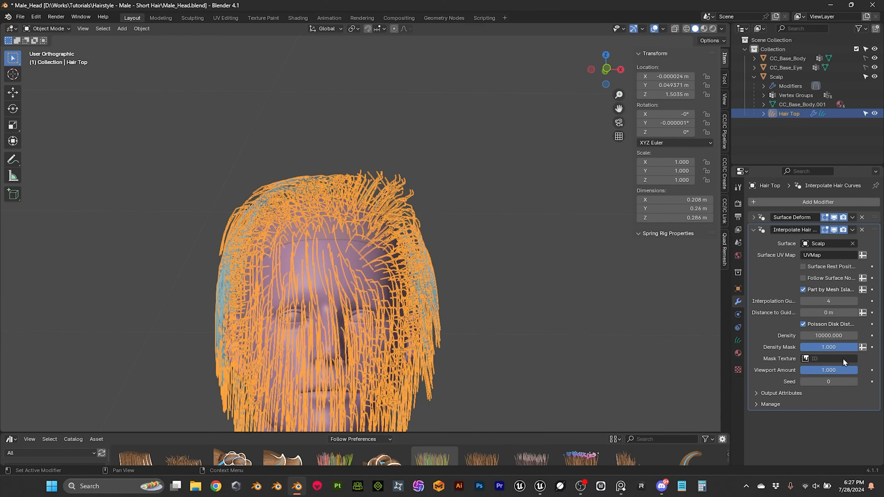
{"action": "left_click", "coordinate": [528, 257]}
{"action": "middle_click_drag", "start_coordinate": [529, 257], "coordinate": [557, 237]}
{"action": "mouse_move", "coordinate": [330, 245]}
{"action": "middle_mouse_down"}
{"action": "mouse_move", "coordinate": [322, 205]}
{"action": "mouse_move", "coordinate": [453, 206]}
{"action": "mouse_move", "coordinate": [504, 217]}
{"action": "mouse_move", "coordinate": [564, 209]}
{"action": "mouse_move", "coordinate": [495, 189]}
{"action": "mouse_move", "coordinate": [524, 185]}
{"action": "mouse_move", "coordinate": [513, 259]}
{"action": "mouse_move", "coordinate": [403, 194]}
{"action": "mouse_move", "coordinate": [262, 223]}
{"action": "mouse_move", "coordinate": [209, 206]}
{"action": "mouse_move", "coordinate": [259, 192]}
{"action": "mouse_move", "coordinate": [433, 211]}
{"action": "mouse_move", "coordinate": [400, 241]}
{"action": "mouse_move", "coordinate": [332, 229]}
{"action": "middle_mouse_up"}
{"action": "left_click", "coordinate": [828, 335]}
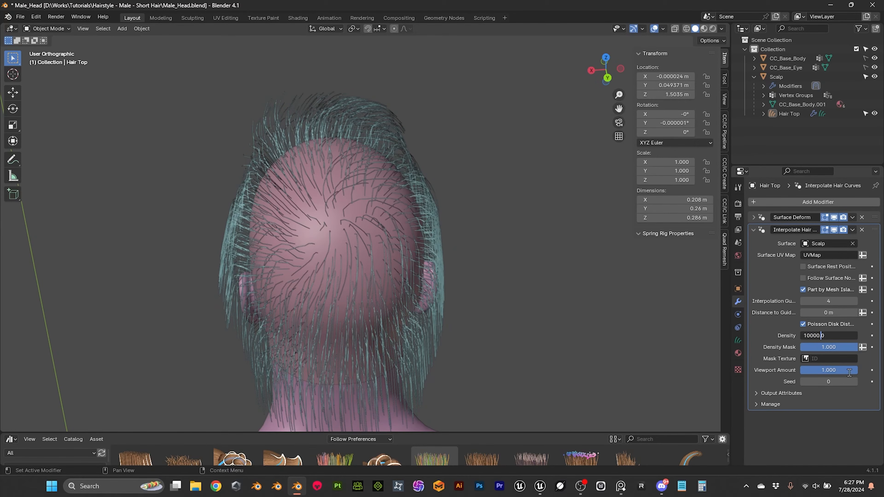
{"action": "key", "text": "Return"}
- Examine the dense interpolated hair from around the head, checking the sides, back and front hairline
{"action": "middle_click_drag", "start_coordinate": [297, 313], "coordinate": [378, 213]}
{"action": "scroll", "coordinate": [275, 251], "scroll_direction": "down", "scroll_amount": 2}
{"action": "scroll", "coordinate": [268, 252], "scroll_direction": "up", "scroll_amount": 2}
{"action": "scroll", "coordinate": [292, 244], "scroll_direction": "down", "scroll_amount": 2}
{"action": "middle_click_drag", "start_coordinate": [222, 202], "coordinate": [311, 185]}
{"action": "middle_click_drag", "start_coordinate": [375, 202], "coordinate": [292, 172]}
{"action": "middle_click_drag", "start_coordinate": [238, 149], "coordinate": [194, 139]}
{"action": "middle_click_drag", "start_coordinate": [379, 159], "coordinate": [382, 199]}
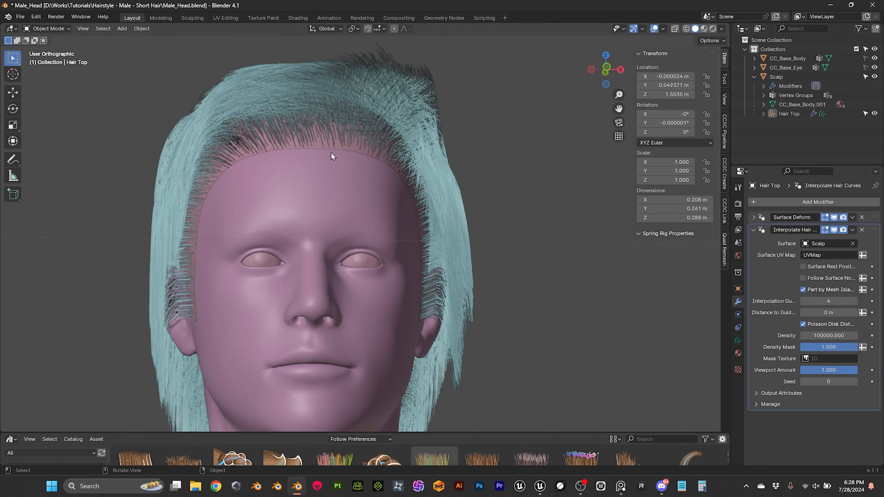
- Select the Scalp mesh and delete all of its existing vertex groups
{"action": "left_click", "coordinate": [340, 149]}
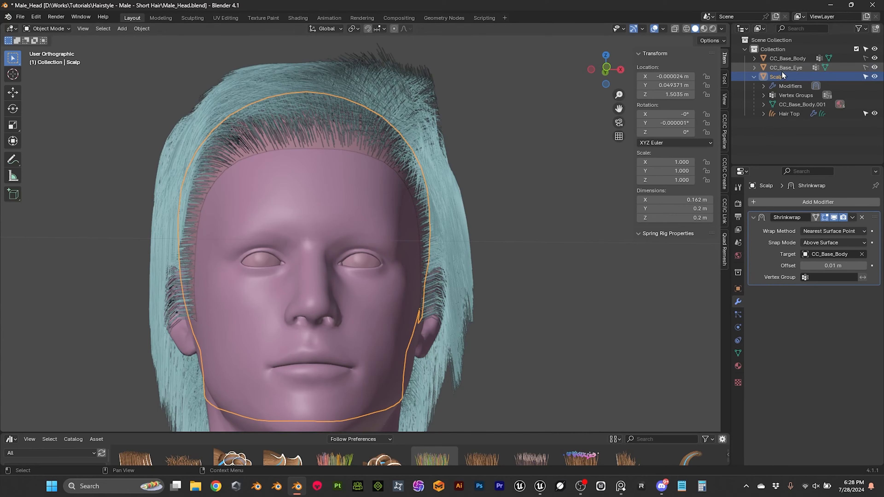
{"action": "left_click", "coordinate": [738, 353]}
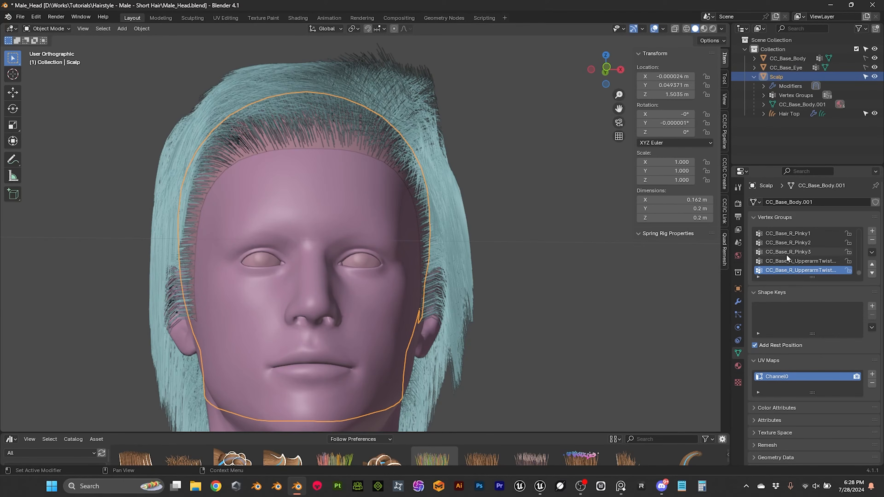
{"action": "left_click", "coordinate": [872, 253]}
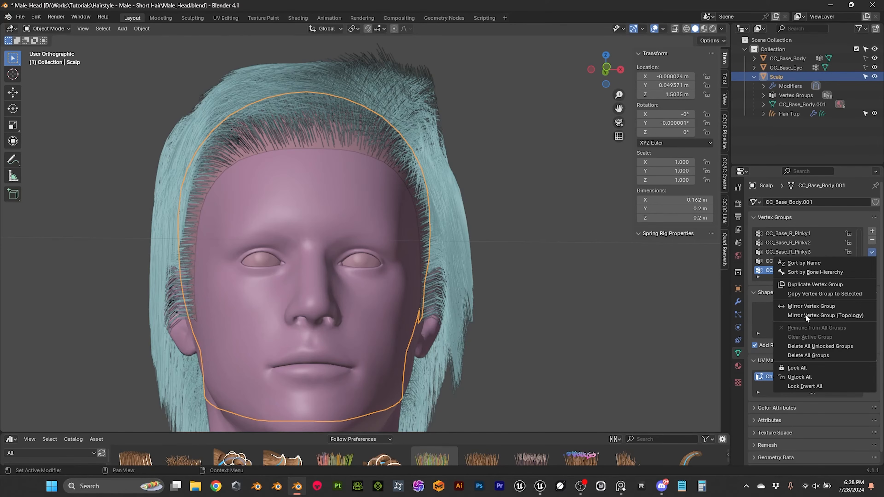
{"action": "left_click", "coordinate": [803, 355]}
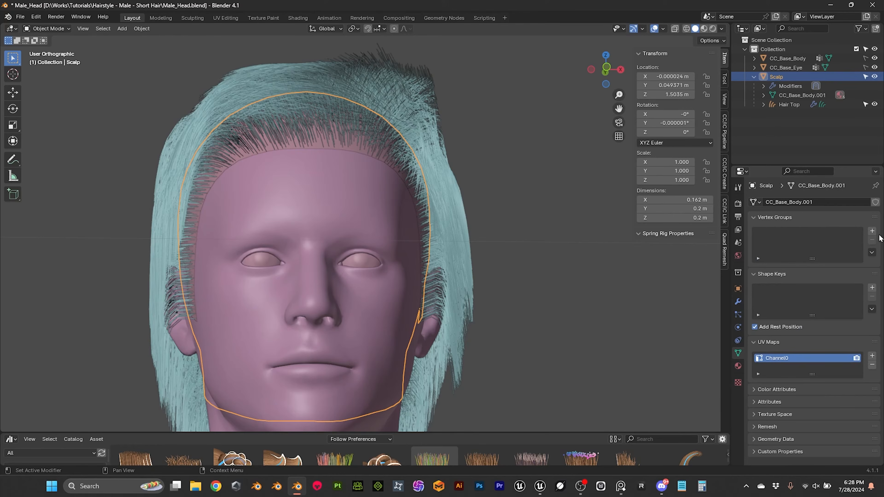
- Add a new vertex group to the Scalp mesh and name it Hair Top
{"action": "left_click", "coordinate": [872, 231]}
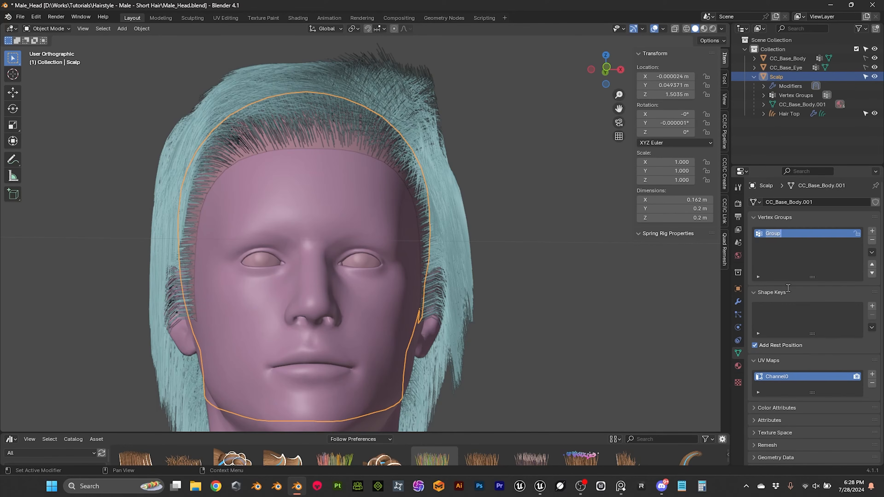
{"action": "key", "text": "Caps_Lock"}
{"action": "type", "text": "H"}
{"action": "key", "text": "Caps_Lock"}
{"action": "type", "text": "air T"}
{"action": "key", "text": "Caps_Lock"}
{"action": "key", "text": "Return"}
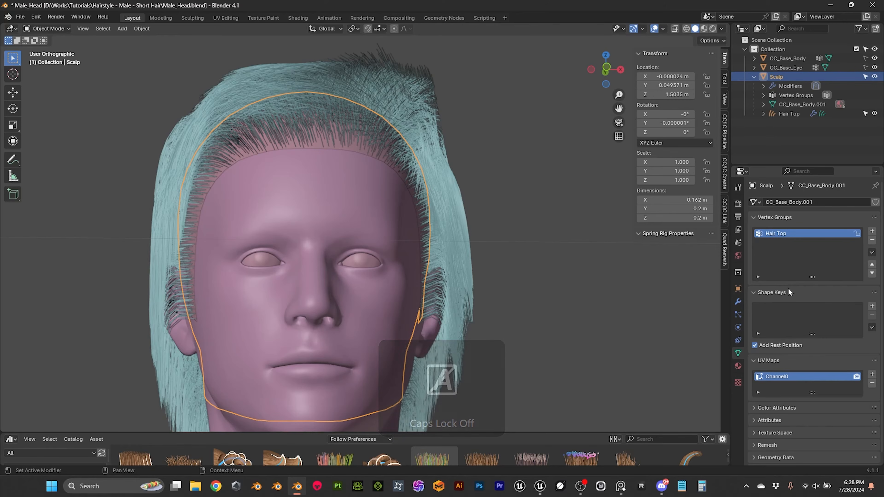
{"action": "middle_click_drag", "start_coordinate": [506, 230], "coordinate": [448, 256]}
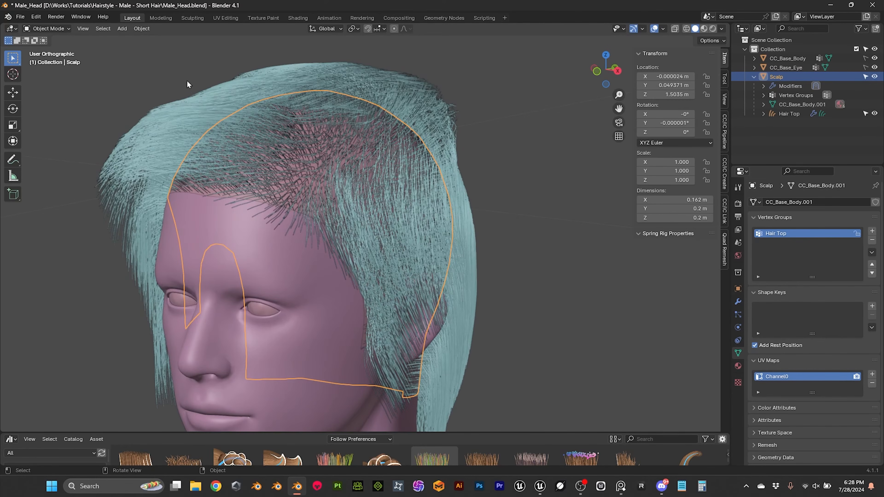
{"action": "left_click", "coordinate": [64, 29]}
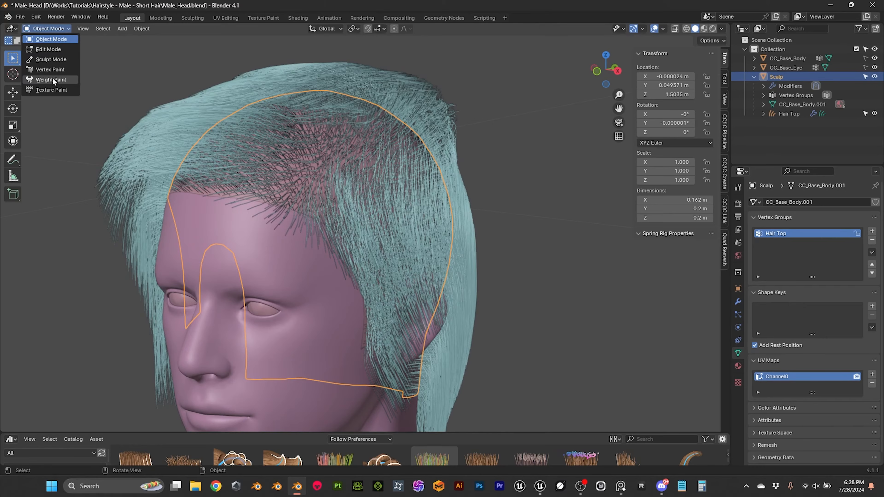
{"action": "left_click", "coordinate": [64, 80]}
{"action": "scroll", "coordinate": [341, 176], "scroll_direction": "up", "scroll_amount": 1}
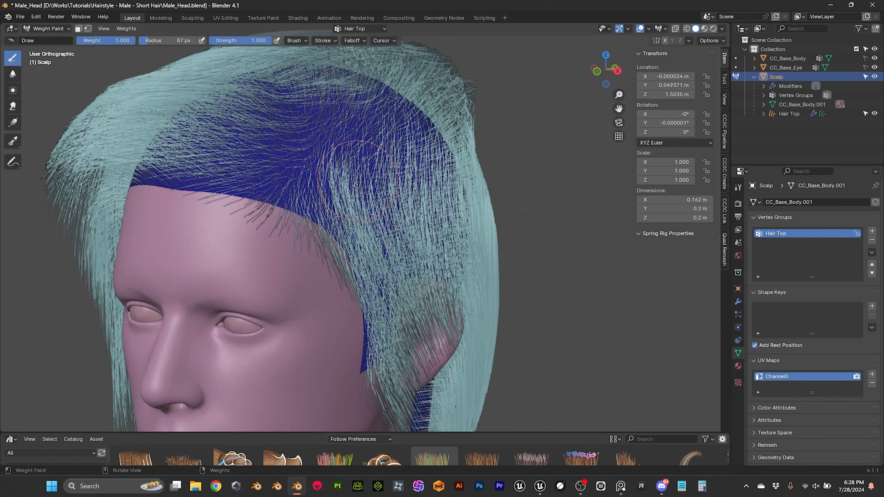
{"action": "scroll", "coordinate": [345, 185], "scroll_direction": "down", "scroll_amount": 3}
{"action": "middle_click_drag", "start_coordinate": [348, 190], "coordinate": [333, 201]}
{"action": "scroll", "coordinate": [333, 201], "scroll_direction": "up", "scroll_amount": 2}
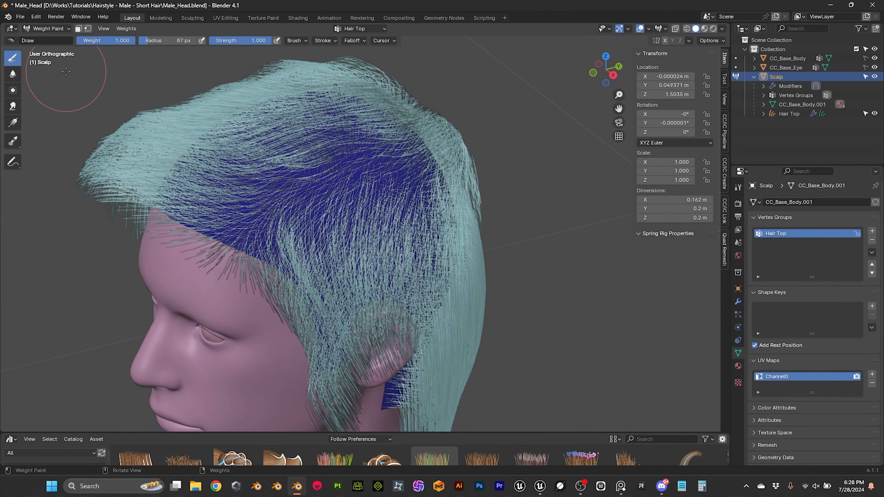
{"action": "left_click", "coordinate": [62, 30]}
{"action": "left_click", "coordinate": [56, 41]}
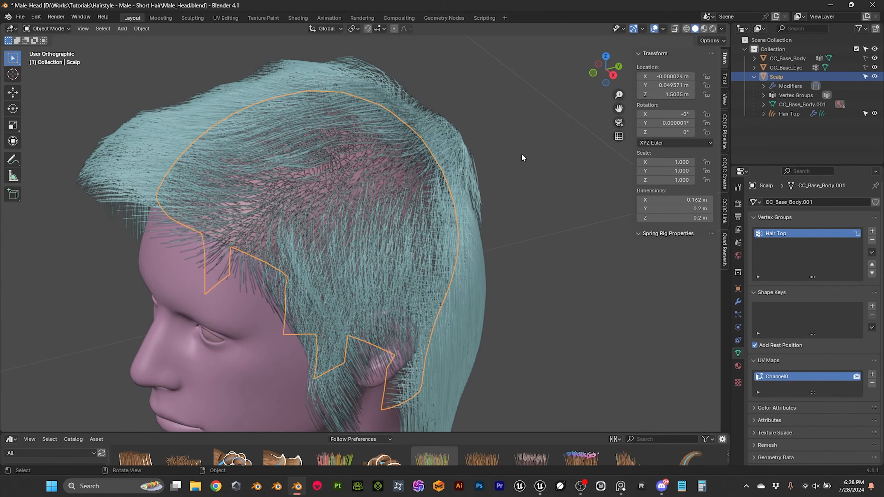
- Select the Hair Top curves and switch the Interpolate Hair Curves density mask from a fixed value to an attribute
{"action": "left_click", "coordinate": [512, 158]}
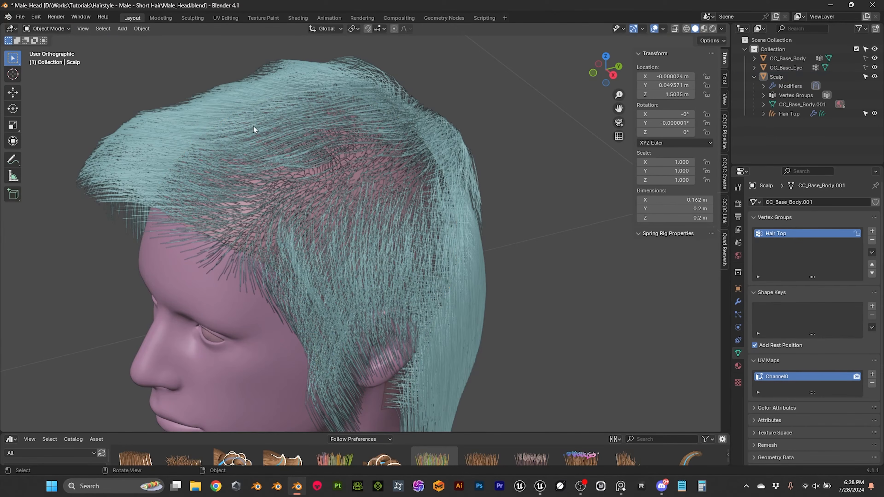
{"action": "left_click", "coordinate": [235, 108]}
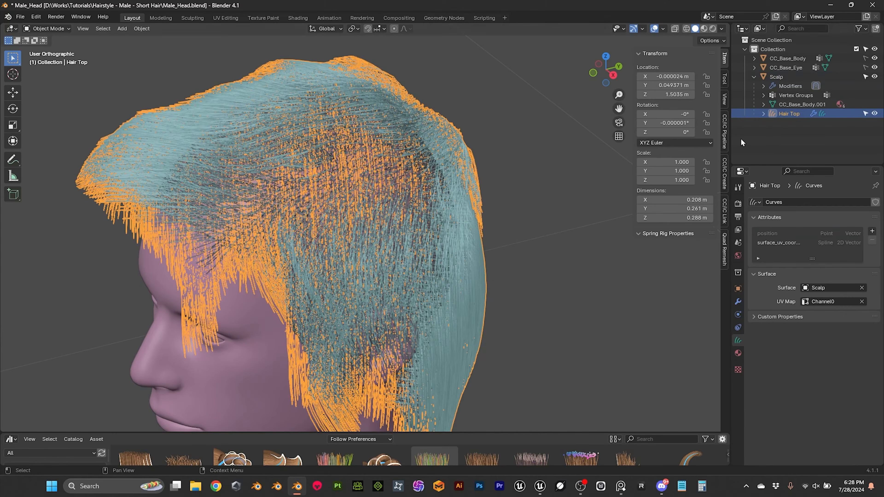
{"action": "left_click", "coordinate": [738, 302]}
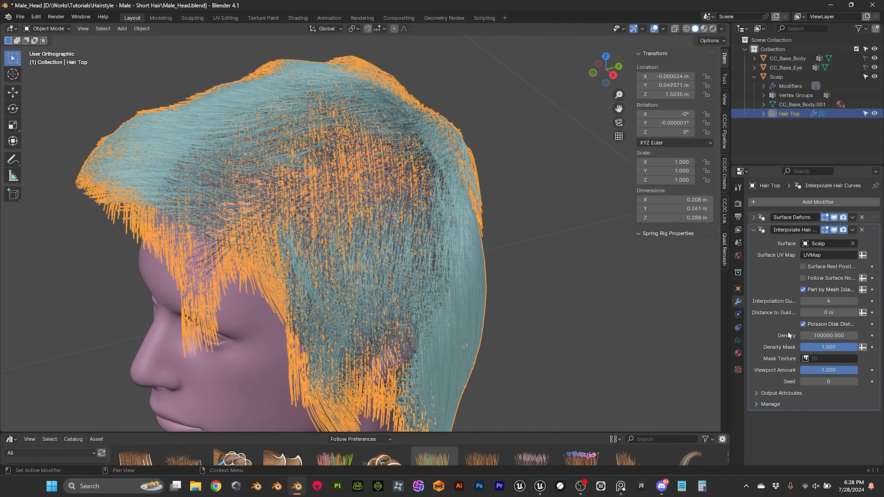
{"action": "left_click", "coordinate": [862, 347]}
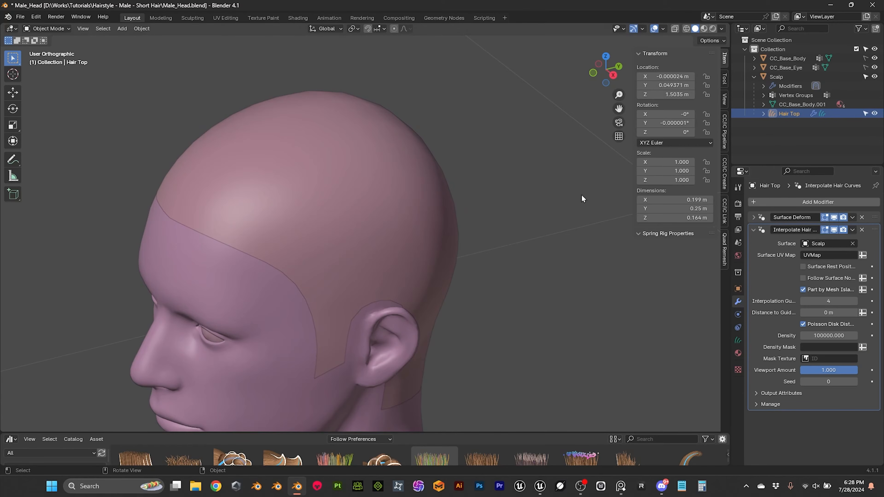
- Copy the Scalp's vertex group name and enter Hair Top as the density mask attribute on the hair curves
{"action": "left_click", "coordinate": [341, 177]}
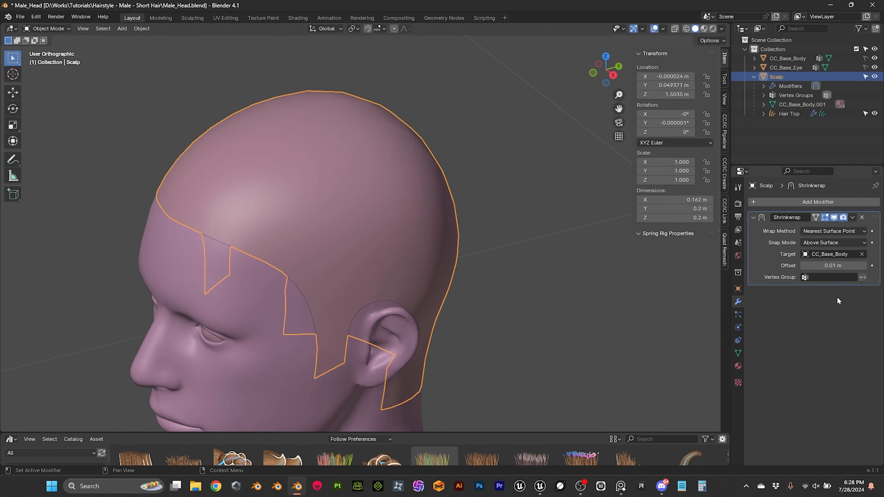
{"action": "left_click", "coordinate": [738, 352]}
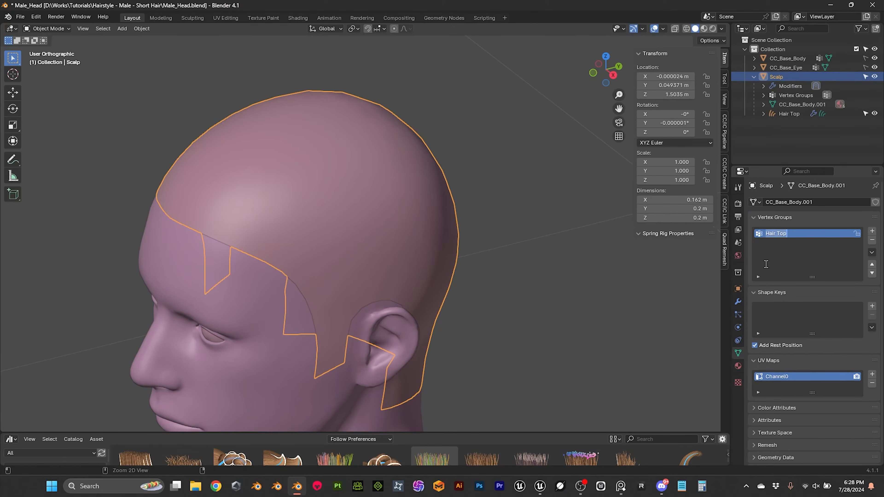
{"action": "key", "text": "Return"}
{"action": "left_click", "coordinate": [795, 115]}
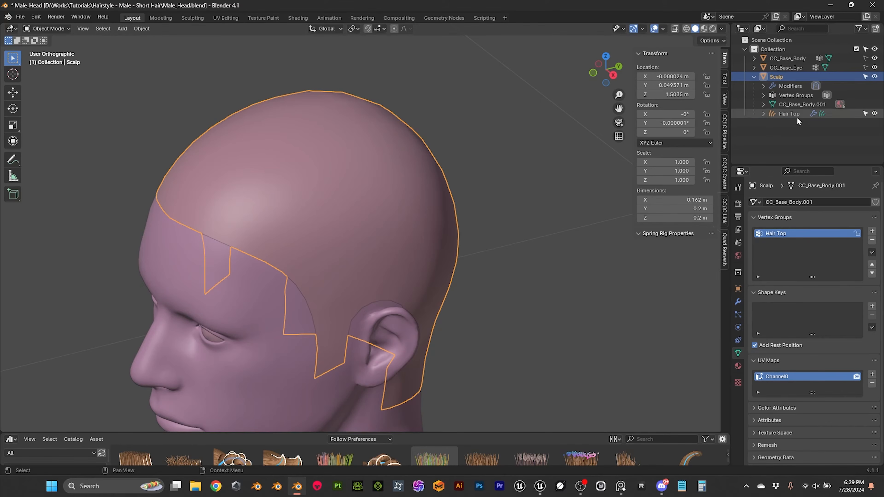
{"action": "left_click", "coordinate": [738, 303]}
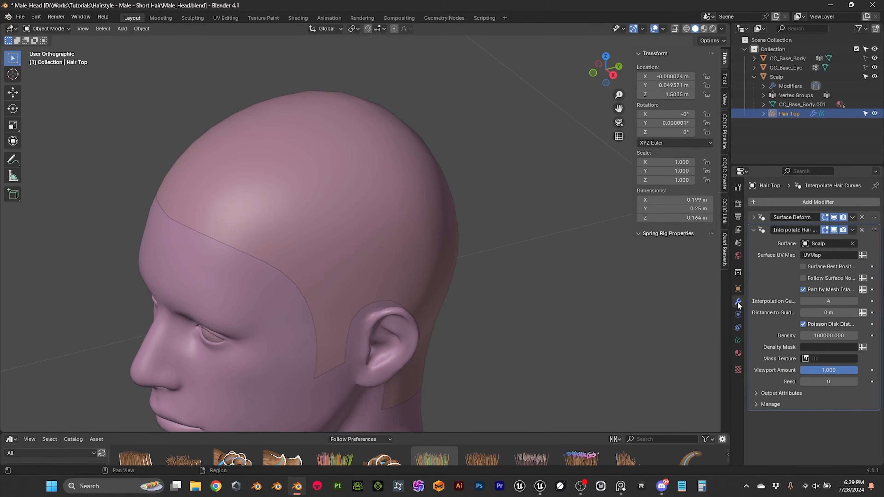
{"action": "left_click", "coordinate": [817, 347]}
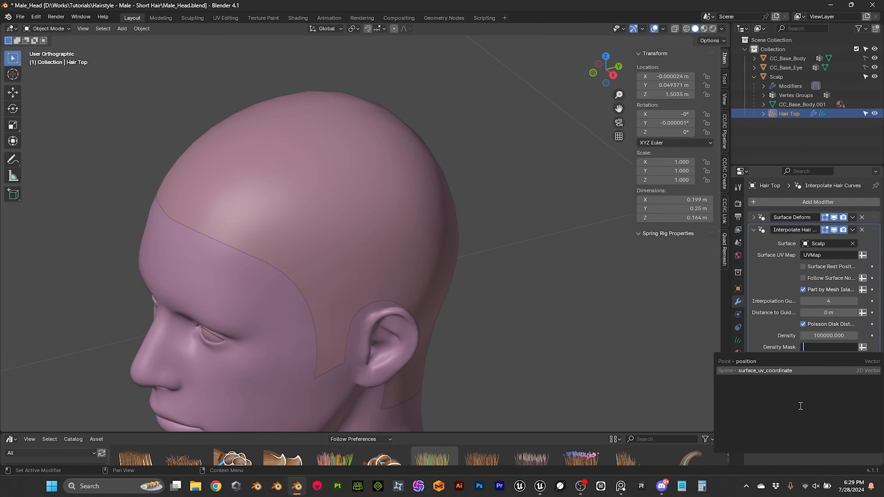
{"action": "type", "text": "Hair Top"}
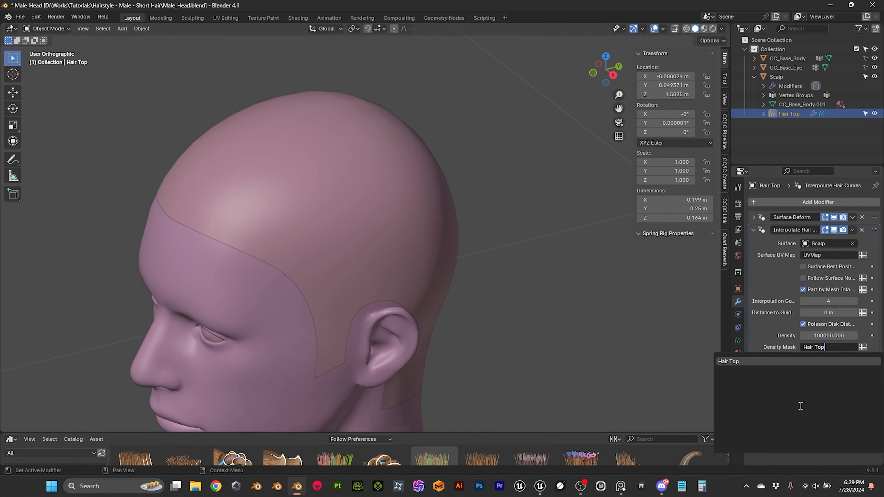
{"action": "key", "text": "Return"}
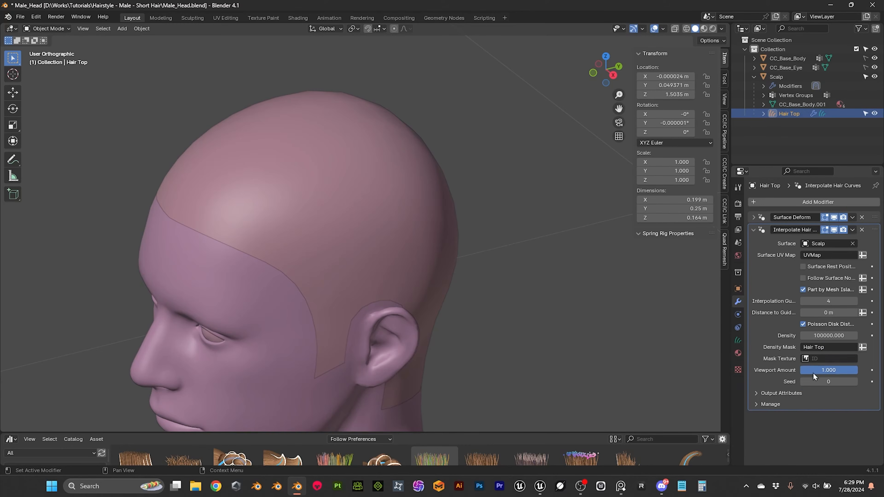
{"action": "mouse_move", "coordinate": [543, 303]}
{"action": "middle_mouse_down"}
{"action": "mouse_move", "coordinate": [528, 302]}
{"action": "mouse_move", "coordinate": [558, 301]}
{"action": "middle_mouse_up"}
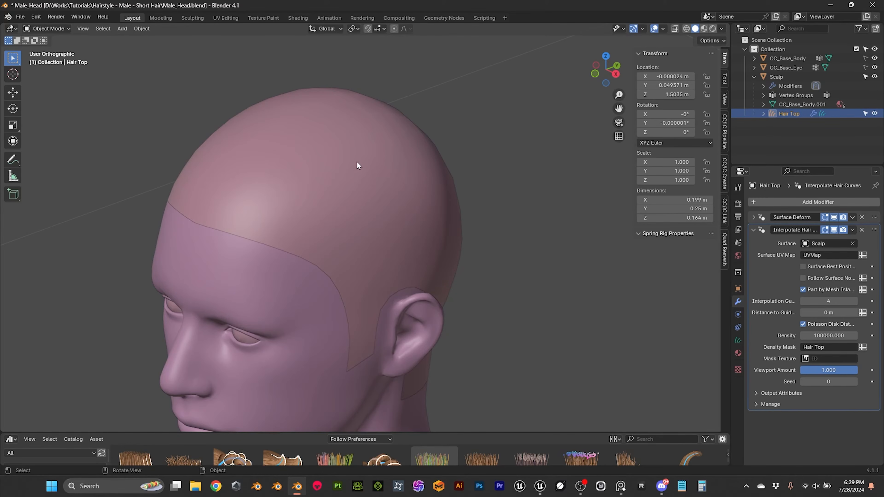
- Switch the Scalp mesh to Weight Paint mode and reduce the Draw brush radius to 64 px
{"action": "left_click", "coordinate": [349, 156]}
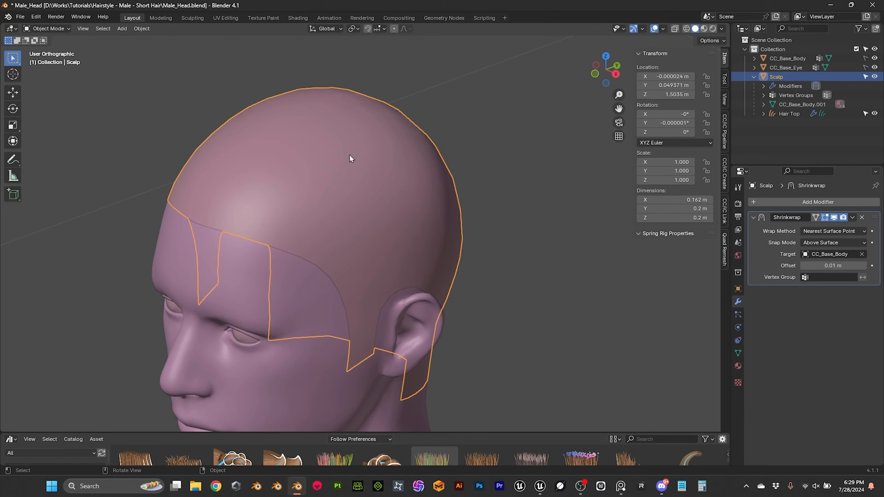
{"action": "key", "text": "Tab"}
{"action": "left_click", "coordinate": [56, 29]}
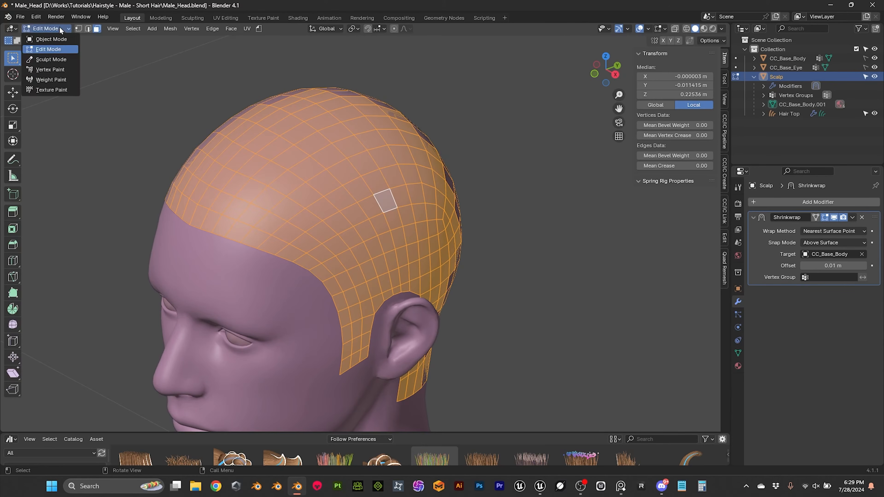
{"action": "left_click", "coordinate": [51, 79]}
{"action": "scroll", "coordinate": [236, 115], "scroll_direction": "up", "scroll_amount": 1}
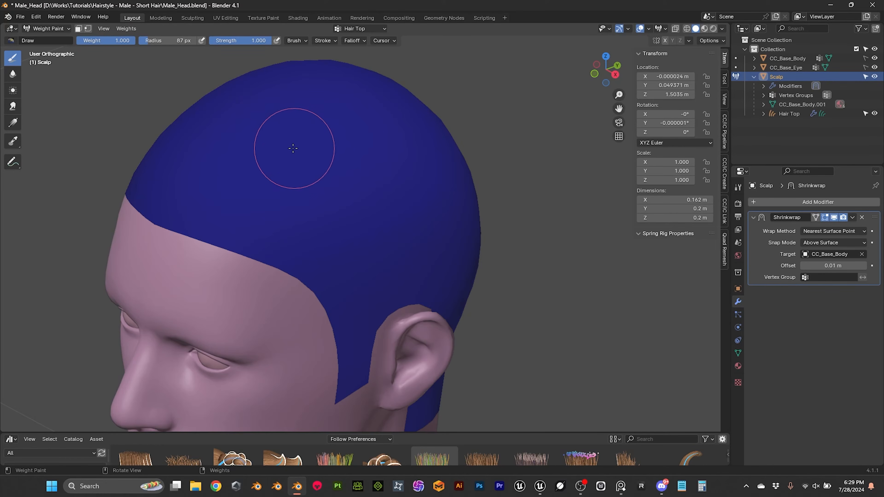
{"action": "key", "text": "f"}
{"action": "left_click", "coordinate": [286, 153]}
- Paint weight 1.000 for Hair Top over the crown and upper left side of the Scalp
{"action": "mouse_move", "coordinate": [274, 150]}
{"action": "middle_mouse_down"}
{"action": "mouse_move", "coordinate": [315, 164]}
{"action": "mouse_move", "coordinate": [312, 180]}
{"action": "middle_mouse_up"}
{"action": "middle_click_drag", "start_coordinate": [234, 233], "coordinate": [212, 242]}
{"action": "mouse_move", "coordinate": [212, 242]}
{"action": "left_mouse_down"}
{"action": "mouse_move", "coordinate": [272, 253]}
{"action": "mouse_move", "coordinate": [406, 237]}
{"action": "mouse_move", "coordinate": [195, 235]}
{"action": "mouse_move", "coordinate": [182, 137]}
{"action": "mouse_move", "coordinate": [194, 101]}
{"action": "mouse_move", "coordinate": [244, 87]}
{"action": "mouse_move", "coordinate": [313, 89]}
{"action": "mouse_move", "coordinate": [384, 112]}
{"action": "mouse_move", "coordinate": [413, 164]}
{"action": "mouse_move", "coordinate": [393, 226]}
{"action": "mouse_move", "coordinate": [355, 205]}
{"action": "mouse_move", "coordinate": [366, 160]}
{"action": "mouse_move", "coordinate": [362, 112]}
{"action": "mouse_move", "coordinate": [243, 104]}
{"action": "mouse_move", "coordinate": [219, 125]}
{"action": "mouse_move", "coordinate": [232, 193]}
{"action": "mouse_move", "coordinate": [340, 199]}
{"action": "mouse_move", "coordinate": [264, 135]}
{"action": "mouse_move", "coordinate": [219, 164]}
{"action": "mouse_move", "coordinate": [317, 180]}
{"action": "mouse_move", "coordinate": [369, 122]}
{"action": "left_mouse_up"}
{"action": "middle_click_drag", "start_coordinate": [373, 147], "coordinate": [271, 135]}
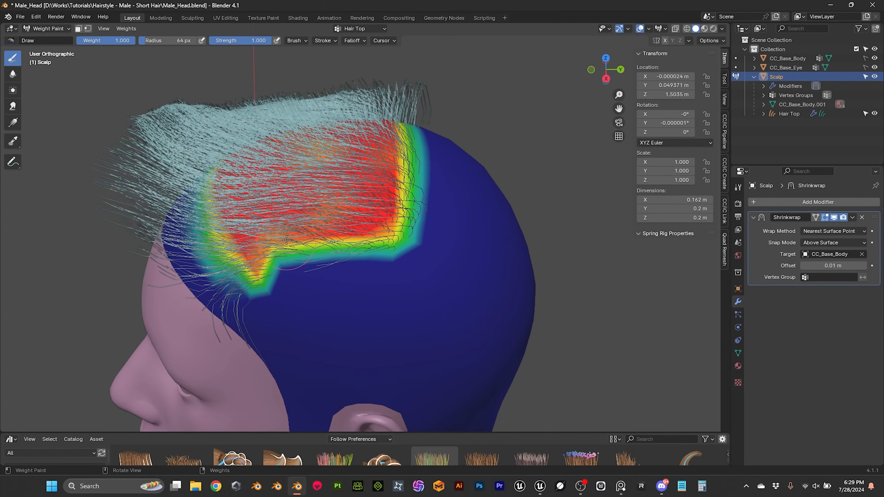
{"action": "mouse_move", "coordinate": [286, 240]}
{"action": "left_mouse_down"}
{"action": "mouse_move", "coordinate": [278, 256]}
{"action": "mouse_move", "coordinate": [287, 265]}
{"action": "mouse_move", "coordinate": [348, 275]}
{"action": "mouse_move", "coordinate": [401, 256]}
{"action": "left_mouse_up"}
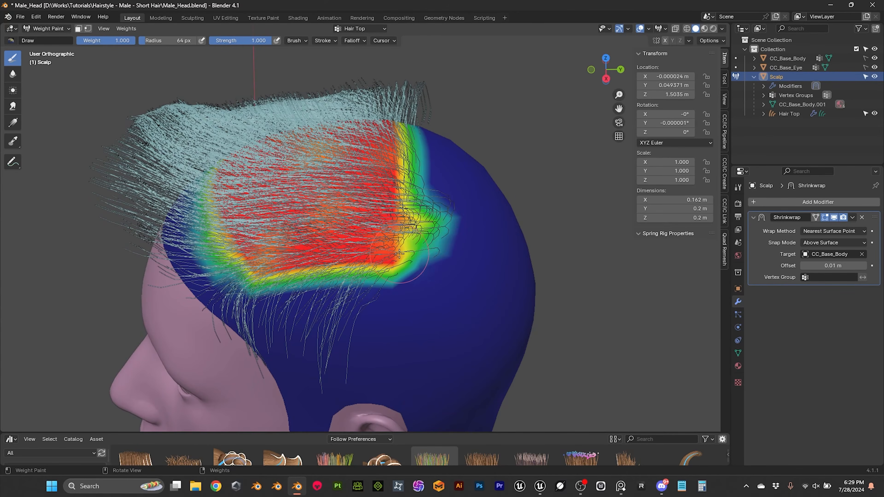
{"action": "mouse_move", "coordinate": [407, 252]}
{"action": "left_mouse_down"}
{"action": "mouse_move", "coordinate": [467, 251]}
{"action": "mouse_move", "coordinate": [476, 226]}
{"action": "mouse_move", "coordinate": [424, 221]}
{"action": "left_mouse_up"}
- Extend the full-weight Hair Top area across the back of the crown and the upper right side of the Scalp
{"action": "middle_click_drag", "start_coordinate": [425, 221], "coordinate": [438, 238]}
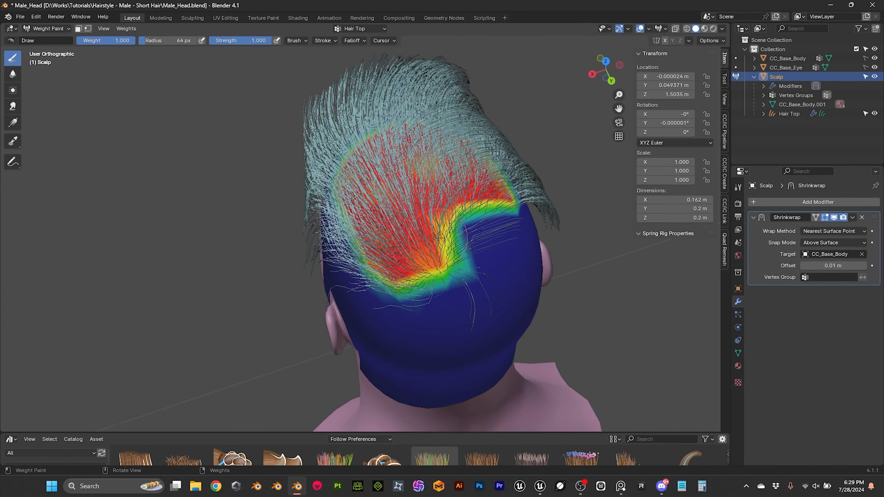
{"action": "mouse_move", "coordinate": [449, 232]}
{"action": "left_mouse_down"}
{"action": "mouse_move", "coordinate": [504, 213]}
{"action": "mouse_move", "coordinate": [504, 234]}
{"action": "mouse_move", "coordinate": [470, 240]}
{"action": "left_mouse_up"}
{"action": "mouse_move", "coordinate": [470, 240]}
{"action": "middle_mouse_down"}
{"action": "mouse_move", "coordinate": [431, 231]}
{"action": "mouse_move", "coordinate": [407, 248]}
{"action": "middle_mouse_up"}
{"action": "left_click_drag", "start_coordinate": [407, 249], "coordinate": [494, 245]}
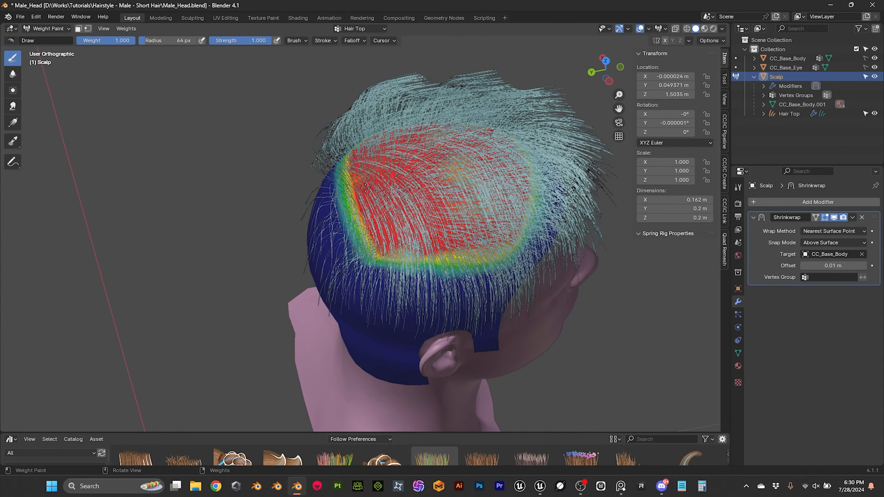
{"action": "left_click_drag", "start_coordinate": [360, 227], "coordinate": [370, 240]}
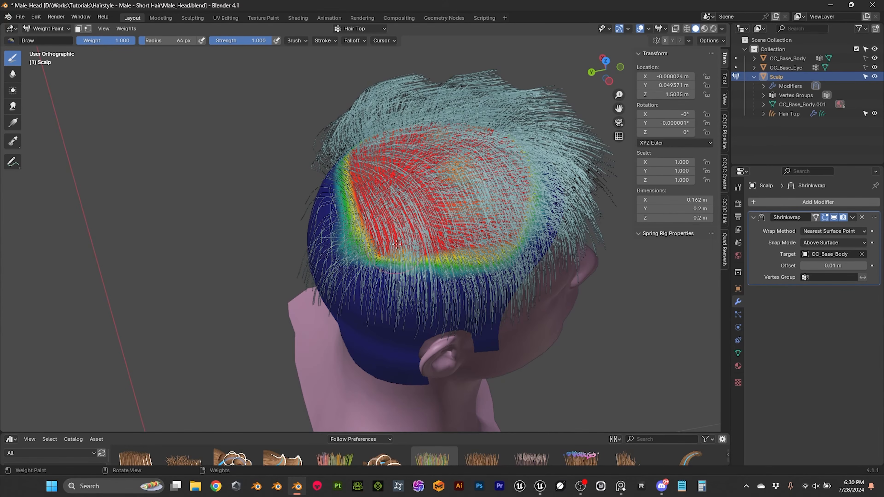
- Fill the remaining weight gaps near the front and right side of the Scalp, and return the mesh to Object Mode
{"action": "middle_click_drag", "start_coordinate": [445, 248], "coordinate": [326, 291]}
{"action": "middle_click_drag", "start_coordinate": [404, 289], "coordinate": [341, 215]}
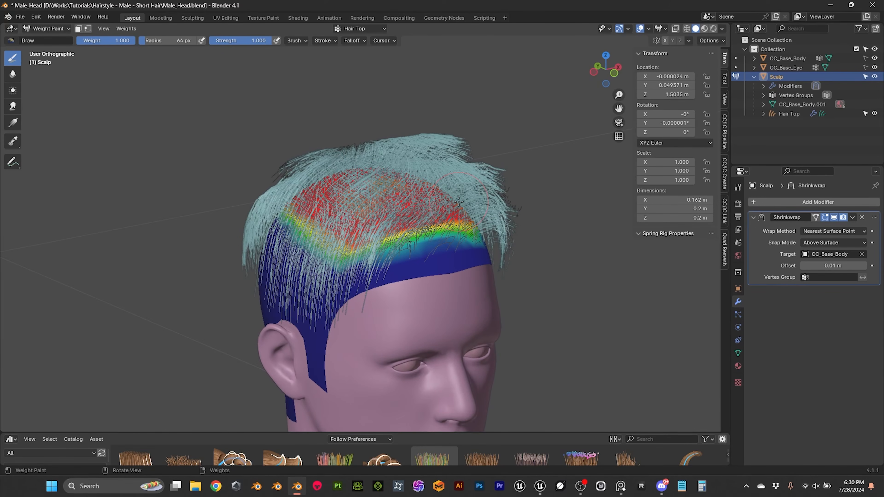
{"action": "middle_click_drag", "start_coordinate": [459, 201], "coordinate": [320, 228]}
{"action": "mouse_move", "coordinate": [320, 228]}
{"action": "left_mouse_down"}
{"action": "mouse_move", "coordinate": [279, 216]}
{"action": "mouse_move", "coordinate": [273, 203]}
{"action": "left_mouse_up"}
{"action": "left_click_drag", "start_coordinate": [303, 220], "coordinate": [405, 225]}
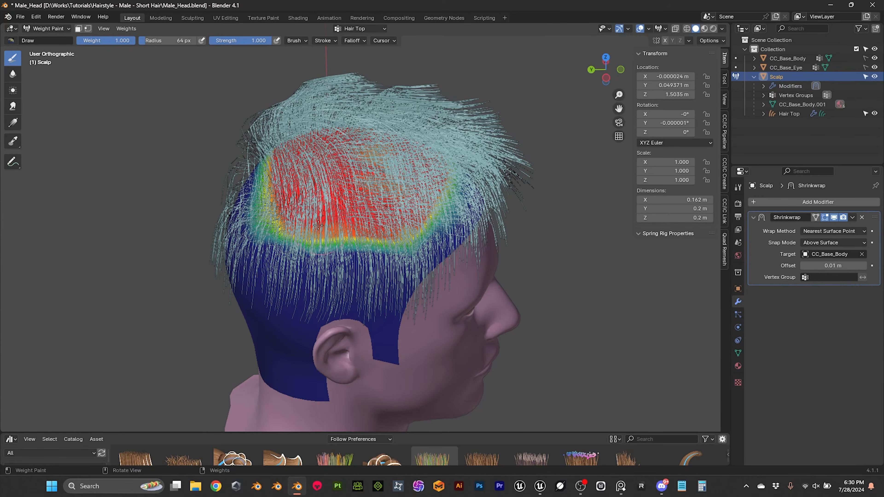
{"action": "middle_click_drag", "start_coordinate": [318, 225], "coordinate": [302, 236]}
{"action": "mouse_move", "coordinate": [302, 236]}
{"action": "left_mouse_down"}
{"action": "mouse_move", "coordinate": [314, 237]}
{"action": "mouse_move", "coordinate": [309, 245]}
{"action": "mouse_move", "coordinate": [359, 243]}
{"action": "mouse_move", "coordinate": [270, 247]}
{"action": "mouse_move", "coordinate": [325, 231]}
{"action": "left_mouse_up"}
{"action": "mouse_move", "coordinate": [313, 216]}
{"action": "middle_mouse_down"}
{"action": "mouse_move", "coordinate": [360, 206]}
{"action": "mouse_move", "coordinate": [329, 202]}
{"action": "middle_mouse_up"}
{"action": "left_click", "coordinate": [55, 29]}
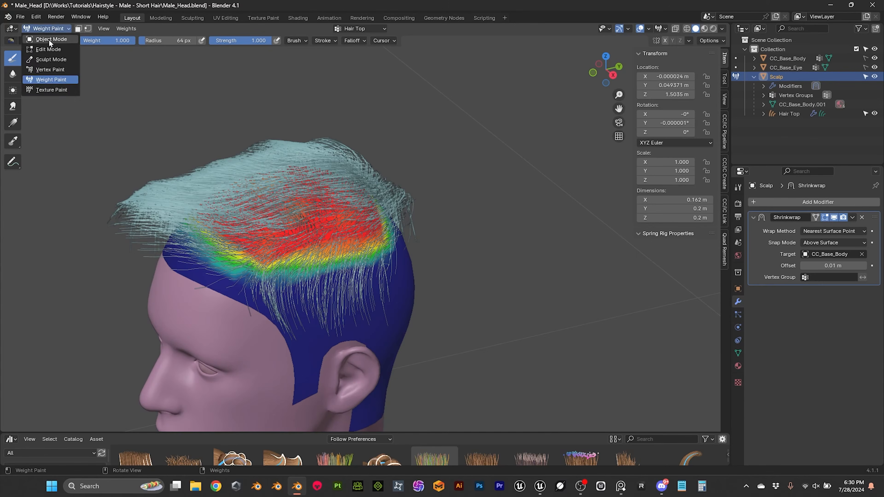
{"action": "left_click", "coordinate": [49, 39]}
{"action": "middle_click_drag", "start_coordinate": [467, 197], "coordinate": [480, 166]}
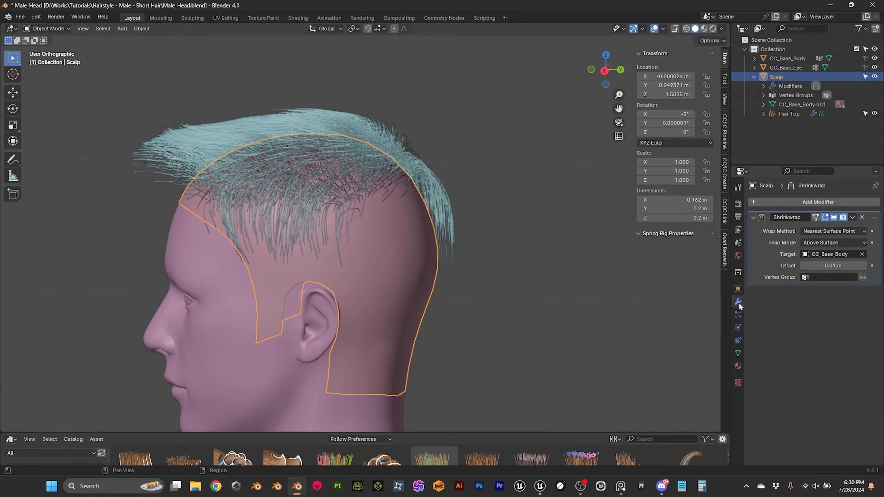
- Enlarge the asset browser and apply the Trim Hair Curves asset to the Hair Top curves
{"action": "left_click_drag", "start_coordinate": [511, 435], "coordinate": [487, 317]}
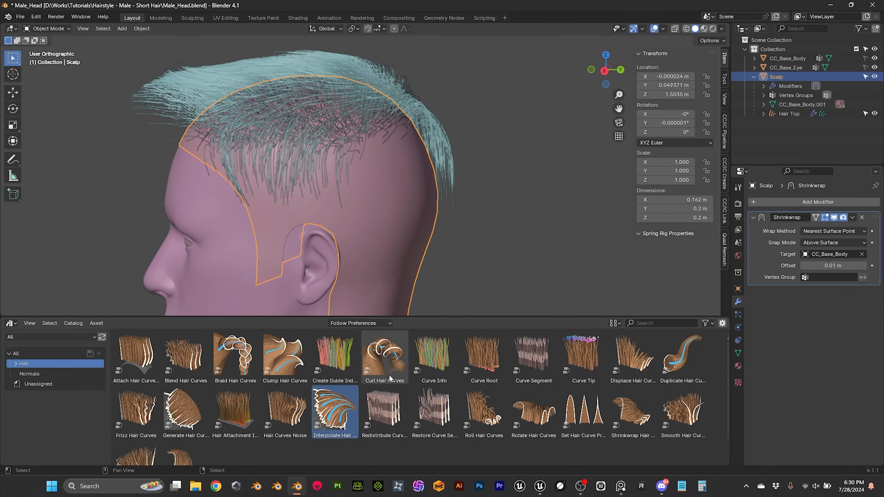
{"action": "scroll", "coordinate": [216, 395], "scroll_direction": "down", "scroll_amount": 2}
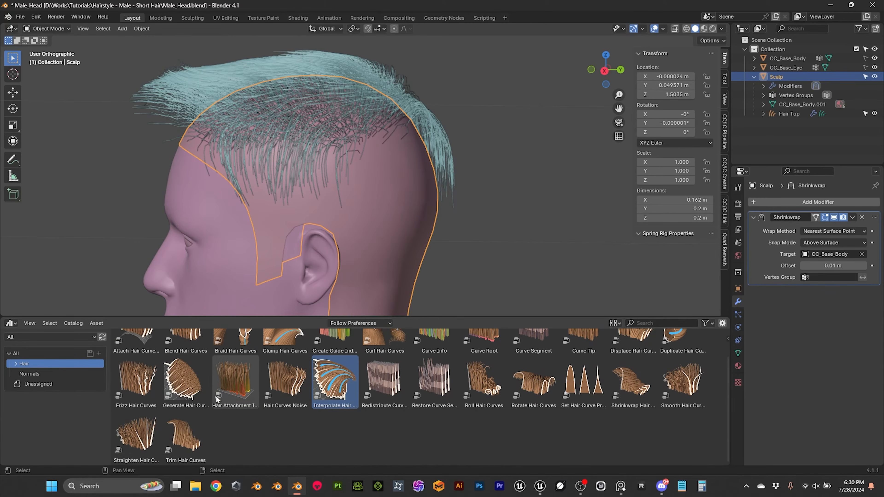
{"action": "left_click_drag", "start_coordinate": [195, 446], "coordinate": [308, 64]}
{"action": "middle_click_drag", "start_coordinate": [309, 64], "coordinate": [431, 183]}
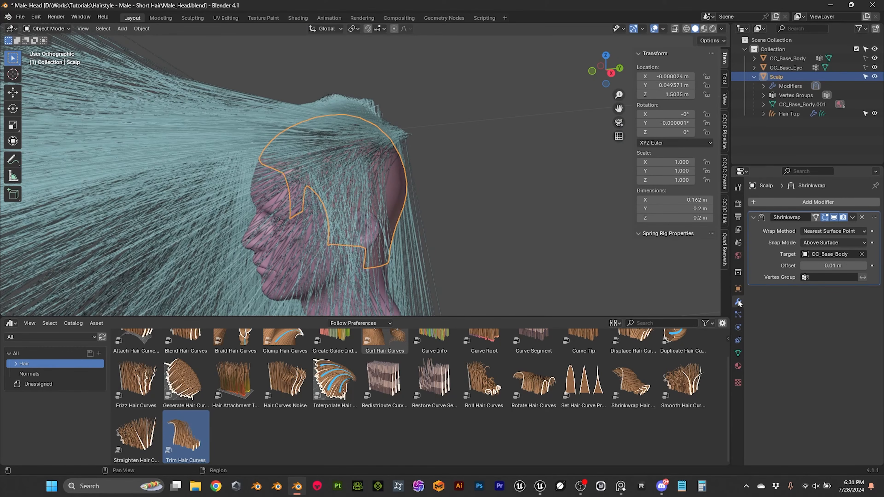
- Turn off Replace Length in the Hair Top curves' Trim Hair Curves modifier
{"action": "left_click", "coordinate": [236, 120]}
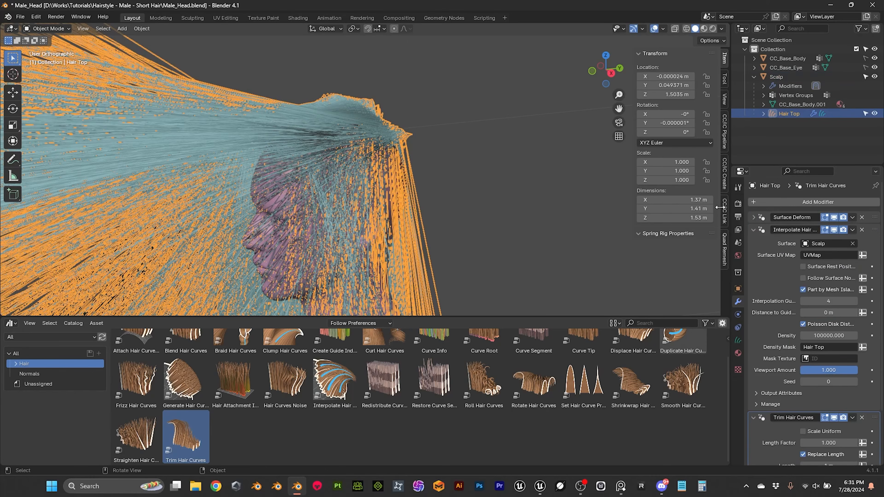
{"action": "left_click", "coordinate": [752, 231]}
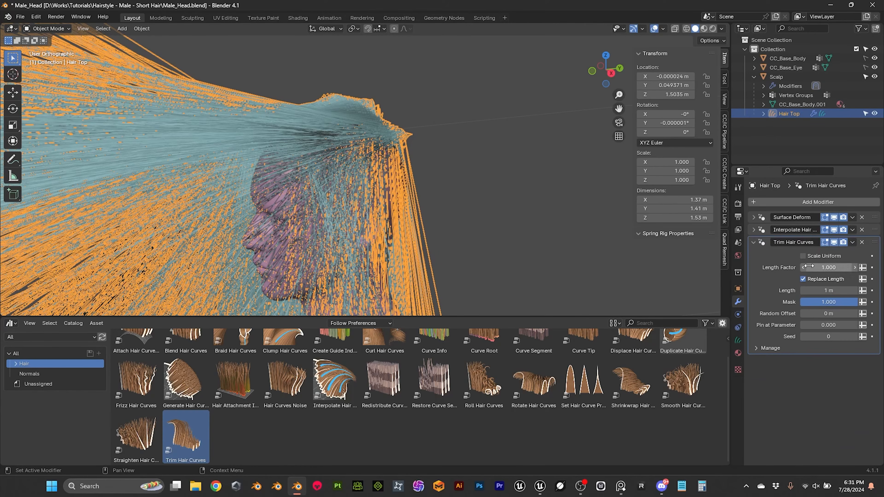
{"action": "left_click", "coordinate": [802, 279]}
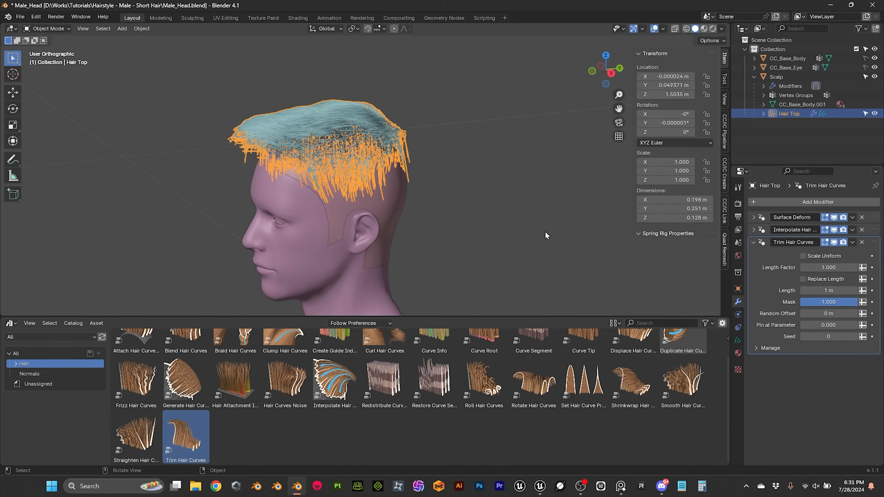
{"action": "left_click", "coordinate": [497, 225]}
{"action": "middle_click_drag", "start_coordinate": [496, 225], "coordinate": [405, 179]}
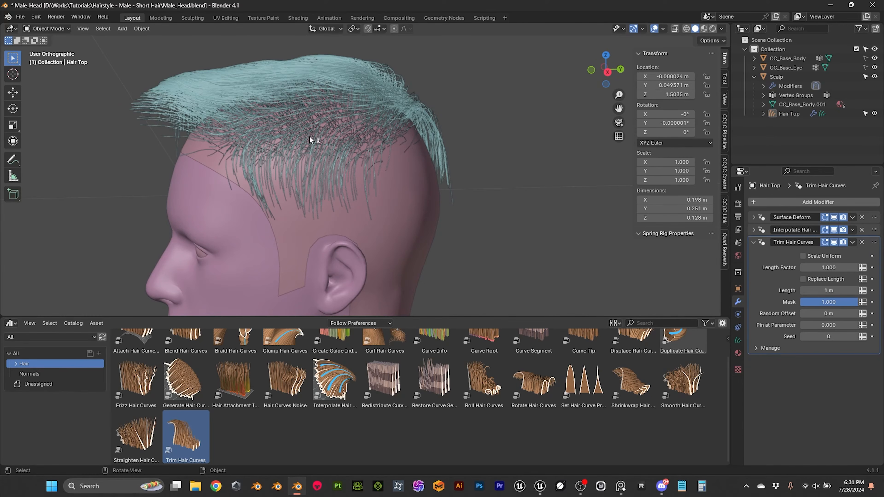
- Try masking Trim Hair Curves with the Hair Top attribute and reducing its length factor to 0.170
{"action": "left_click", "coordinate": [358, 83]}
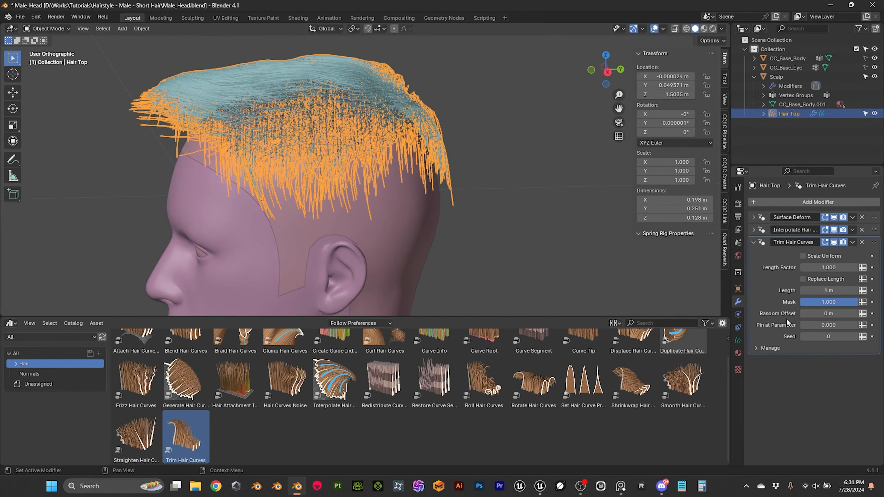
{"action": "left_click", "coordinate": [863, 302]}
{"action": "left_click", "coordinate": [823, 301]}
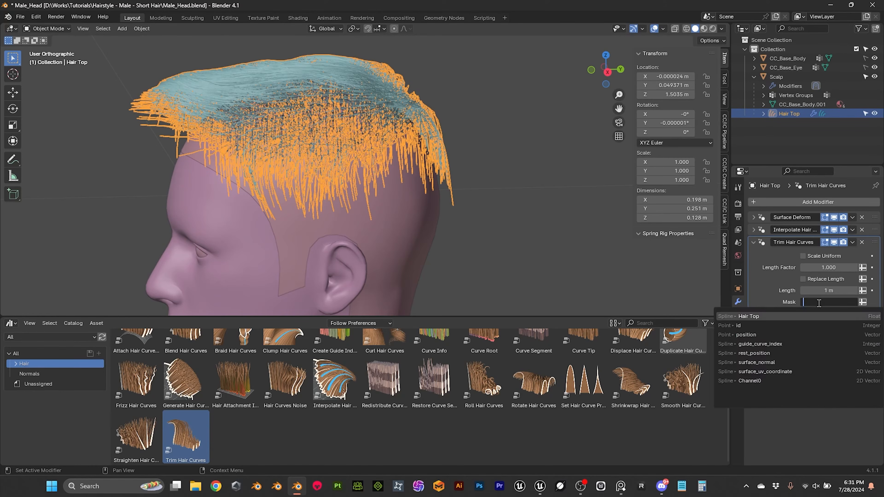
{"action": "left_click", "coordinate": [749, 316]}
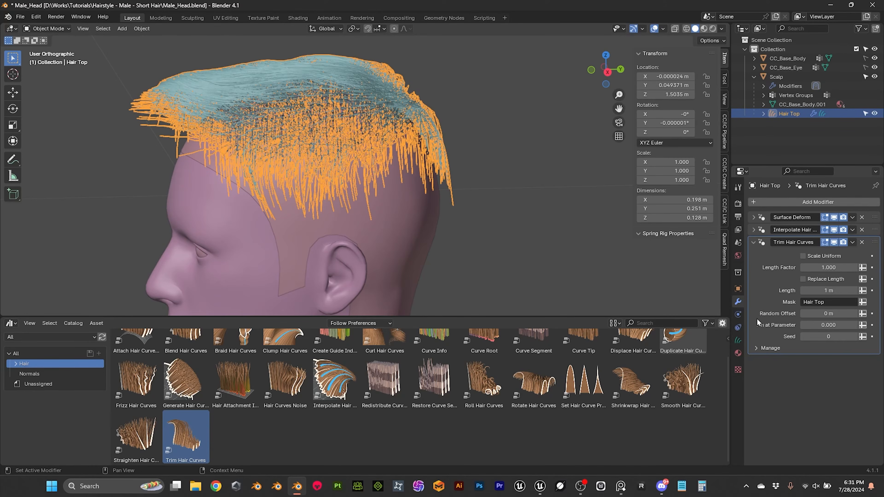
{"action": "middle_click_drag", "start_coordinate": [519, 235], "coordinate": [456, 229]}
{"action": "scroll", "coordinate": [457, 229], "scroll_direction": "up", "scroll_amount": 2}
{"action": "left_click", "coordinate": [574, 194]}
{"action": "middle_click_drag", "start_coordinate": [573, 194], "coordinate": [507, 190]}
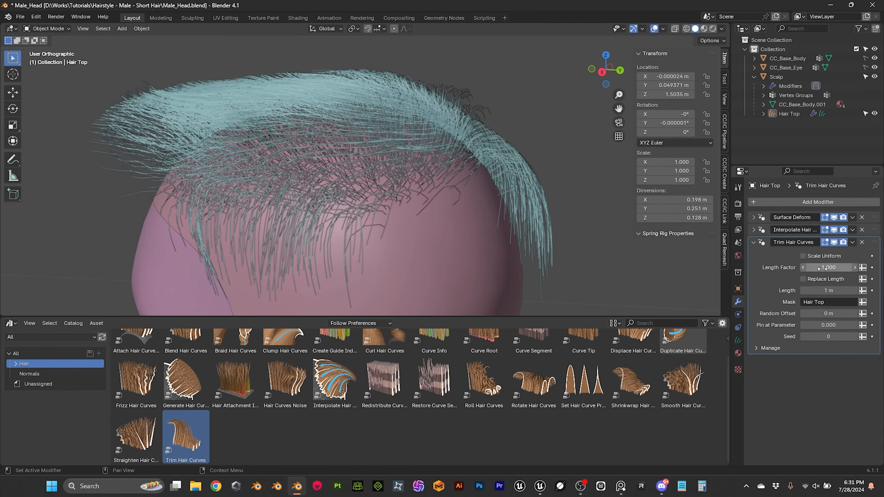
{"action": "left_click_drag", "start_coordinate": [856, 268], "coordinate": [816, 267]}
{"action": "middle_click_drag", "start_coordinate": [613, 244], "coordinate": [717, 244]}
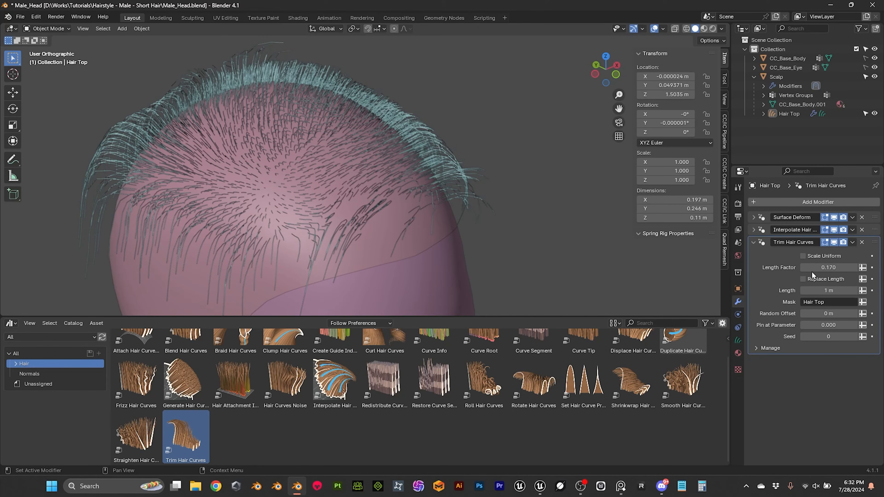
- Use the Hair Top attribute as the Trim Hair Curves length factor and switch the mask to a fixed value of 1.000
{"action": "left_click", "coordinate": [862, 267]}
{"action": "left_click", "coordinate": [833, 267]}
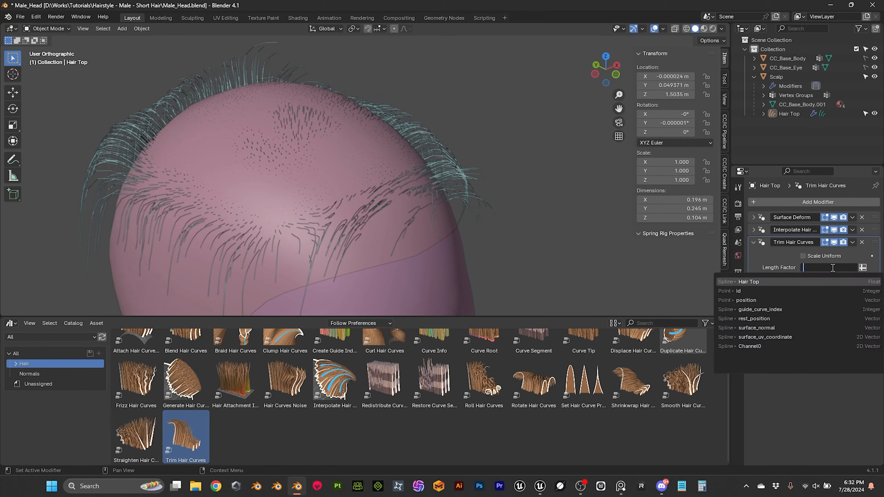
{"action": "type", "text": "Hair Top"}
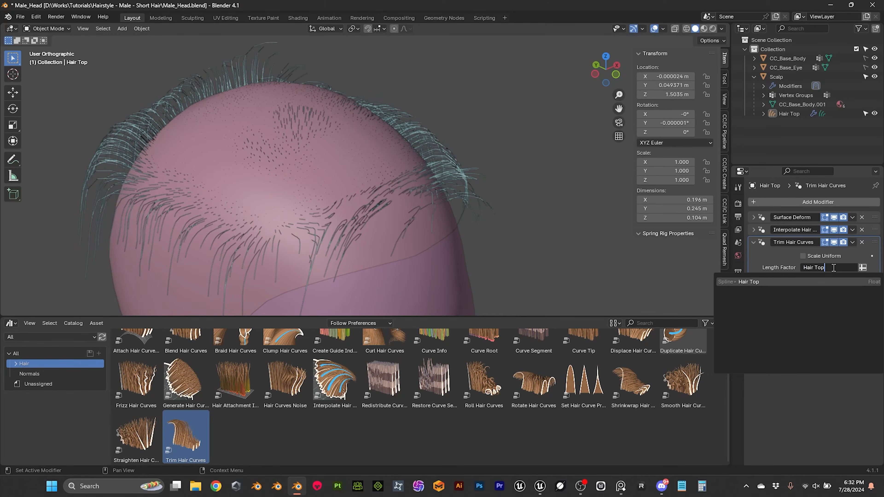
{"action": "left_click", "coordinate": [745, 283]}
{"action": "middle_click_drag", "start_coordinate": [479, 227], "coordinate": [648, 239]}
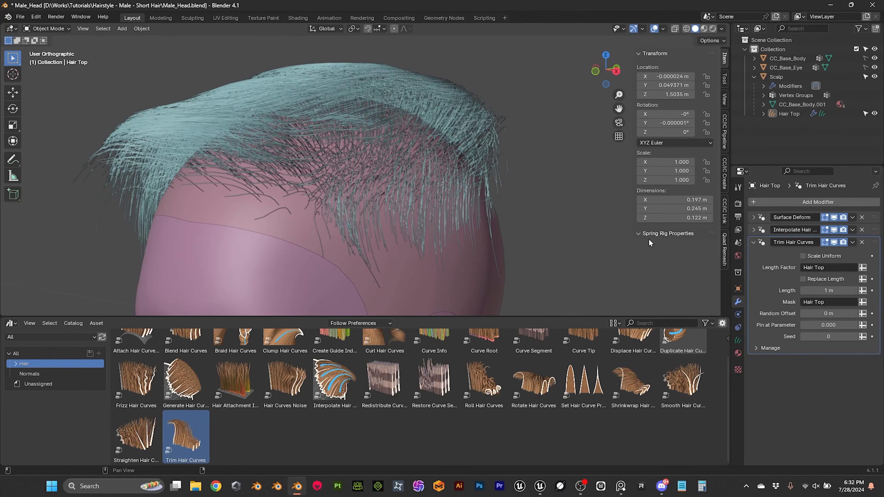
{"action": "left_click", "coordinate": [862, 302]}
{"action": "middle_click_drag", "start_coordinate": [612, 258], "coordinate": [509, 251]}
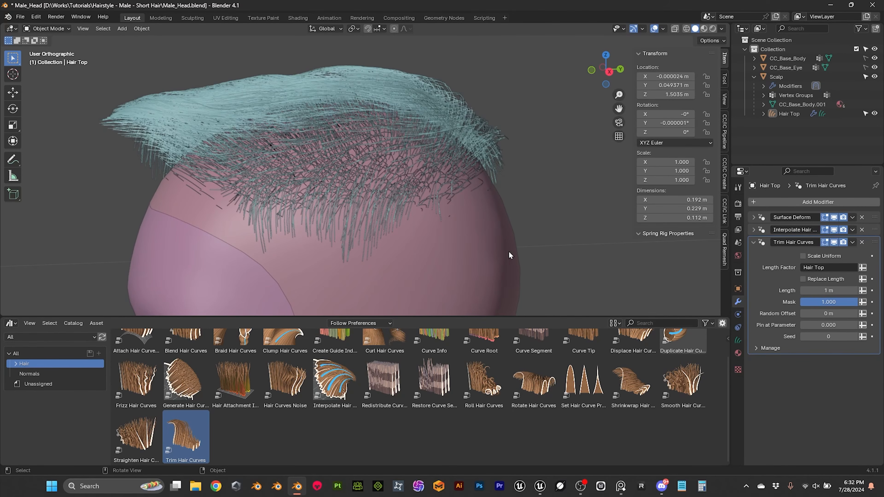
- Put the Scalp in Weight Paint mode and soften the weight border on the head's left side with the Blur brush
{"action": "left_click", "coordinate": [486, 221]}
{"action": "left_click", "coordinate": [66, 30]}
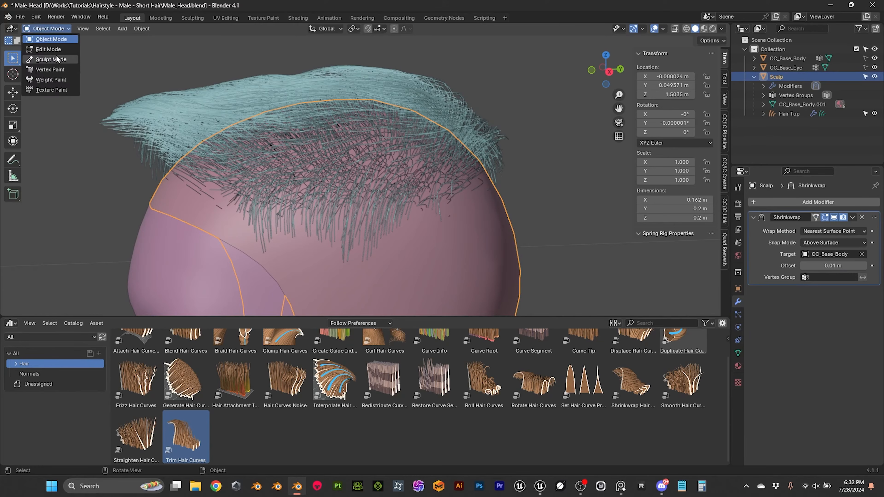
{"action": "left_click", "coordinate": [51, 80]}
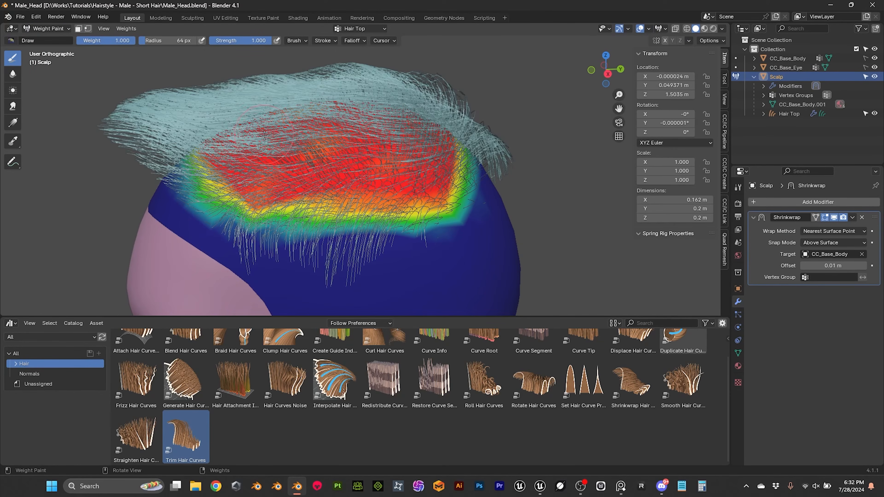
{"action": "left_click", "coordinate": [13, 74]}
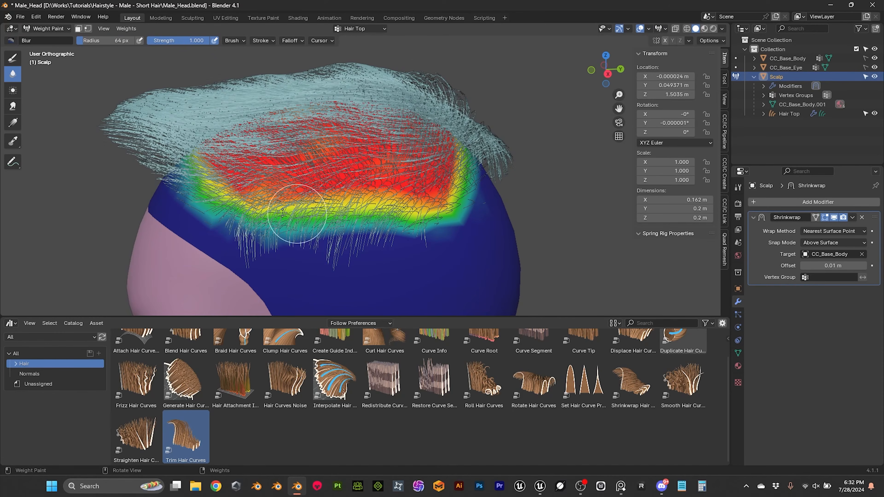
{"action": "mouse_move", "coordinate": [425, 213]}
{"action": "middle_mouse_down"}
{"action": "mouse_move", "coordinate": [343, 202]}
{"action": "mouse_move", "coordinate": [390, 238]}
{"action": "mouse_move", "coordinate": [368, 241]}
{"action": "mouse_move", "coordinate": [339, 201]}
{"action": "mouse_move", "coordinate": [386, 194]}
{"action": "mouse_move", "coordinate": [398, 181]}
{"action": "middle_mouse_up"}
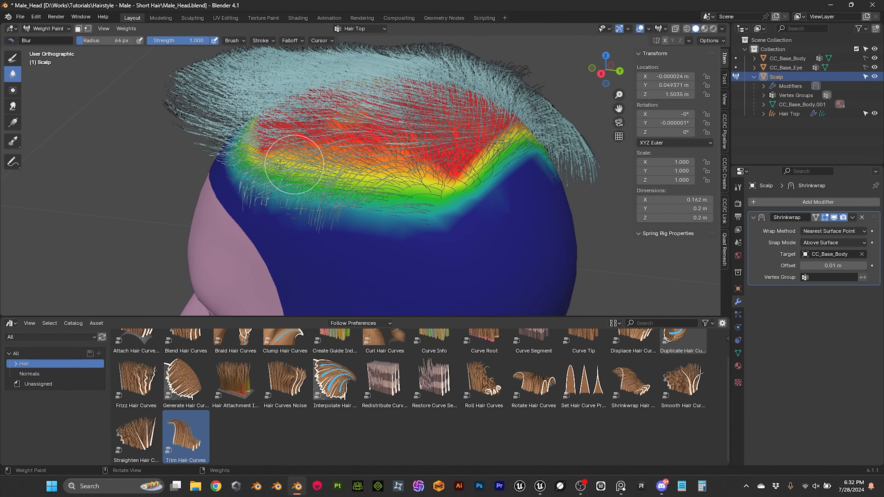
- Blur the lower border of the Hair Top weights along the right side of the head
{"action": "mouse_move", "coordinate": [389, 157]}
{"action": "middle_mouse_down"}
{"action": "mouse_move", "coordinate": [407, 142]}
{"action": "mouse_move", "coordinate": [375, 162]}
{"action": "mouse_move", "coordinate": [260, 198]}
{"action": "middle_mouse_up"}
{"action": "mouse_move", "coordinate": [238, 206]}
{"action": "left_mouse_down"}
{"action": "mouse_move", "coordinate": [196, 207]}
{"action": "mouse_move", "coordinate": [328, 205]}
{"action": "left_mouse_up"}
{"action": "left_click_drag", "start_coordinate": [261, 196], "coordinate": [158, 194]}
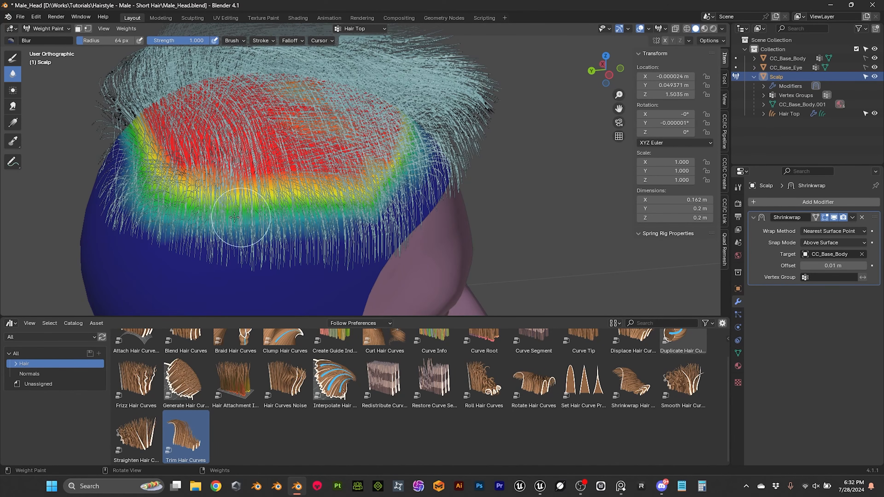
- Blur the Hair Top weight border across the back of the head into a gradual falloff
{"action": "middle_click_drag", "start_coordinate": [175, 170], "coordinate": [247, 207]}
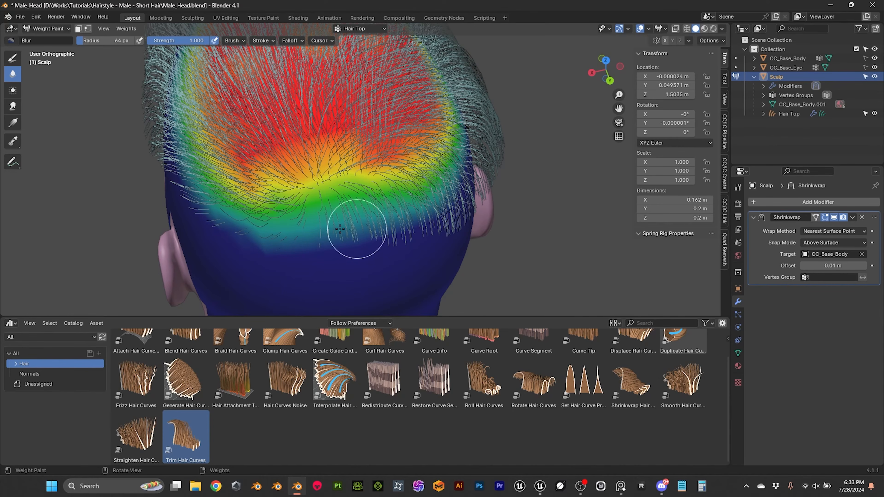
{"action": "mouse_move", "coordinate": [403, 211]}
{"action": "middle_mouse_down"}
{"action": "mouse_move", "coordinate": [305, 121]}
{"action": "mouse_move", "coordinate": [164, 139]}
{"action": "mouse_move", "coordinate": [318, 185]}
{"action": "mouse_move", "coordinate": [319, 101]}
{"action": "mouse_move", "coordinate": [303, 195]}
{"action": "middle_mouse_up"}
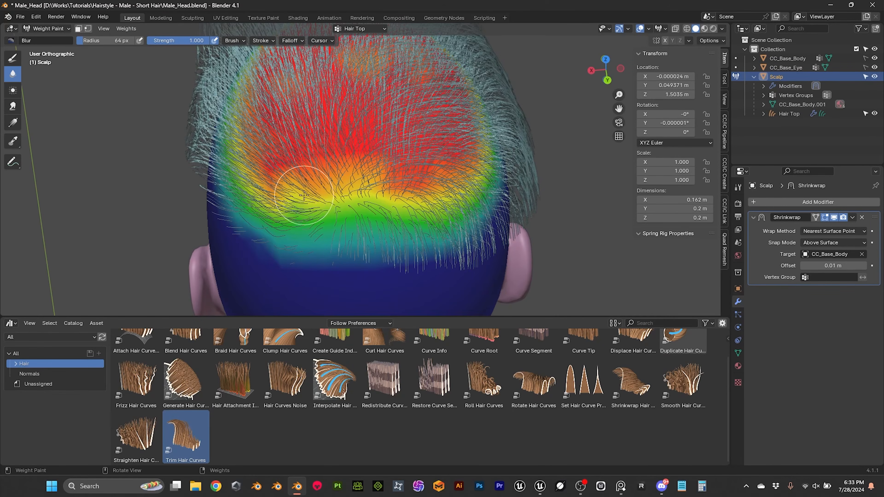
{"action": "middle_click_drag", "start_coordinate": [420, 208], "coordinate": [448, 229]}
{"action": "left_click_drag", "start_coordinate": [431, 222], "coordinate": [419, 222]}
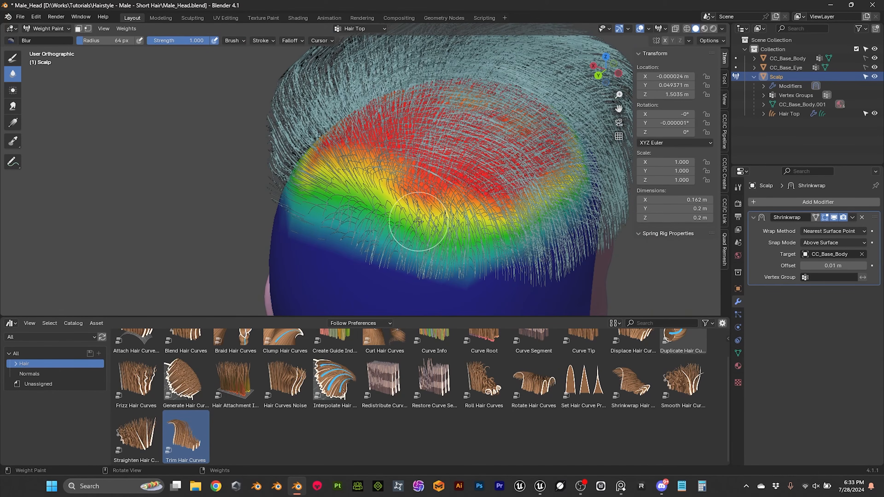
- Switch the Scalp to Object Mode and examine the trimmed hair's falloff around the sides and back of the head
{"action": "mouse_move", "coordinate": [518, 279]}
{"action": "middle_mouse_down"}
{"action": "mouse_move", "coordinate": [507, 228]}
{"action": "mouse_move", "coordinate": [238, 209]}
{"action": "middle_mouse_up"}
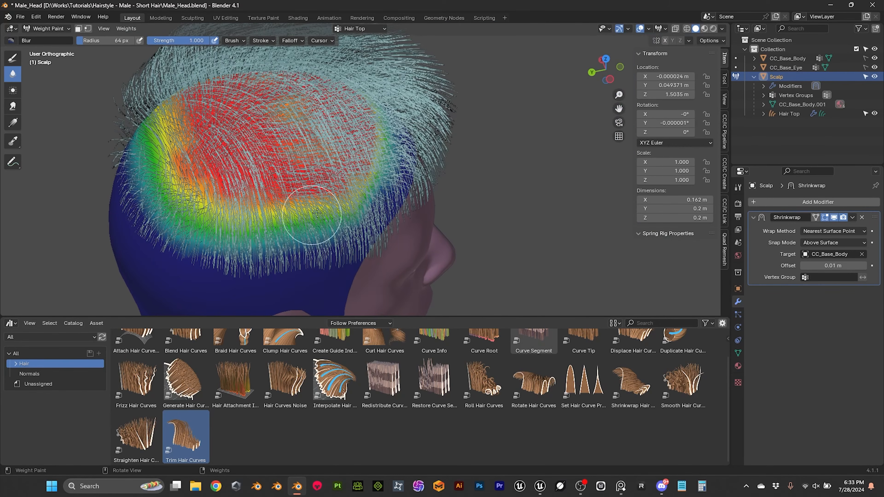
{"action": "mouse_move", "coordinate": [344, 199]}
{"action": "middle_mouse_down"}
{"action": "mouse_move", "coordinate": [275, 151]}
{"action": "mouse_move", "coordinate": [241, 170]}
{"action": "mouse_move", "coordinate": [442, 182]}
{"action": "mouse_move", "coordinate": [395, 149]}
{"action": "middle_mouse_up"}
{"action": "left_click", "coordinate": [62, 27]}
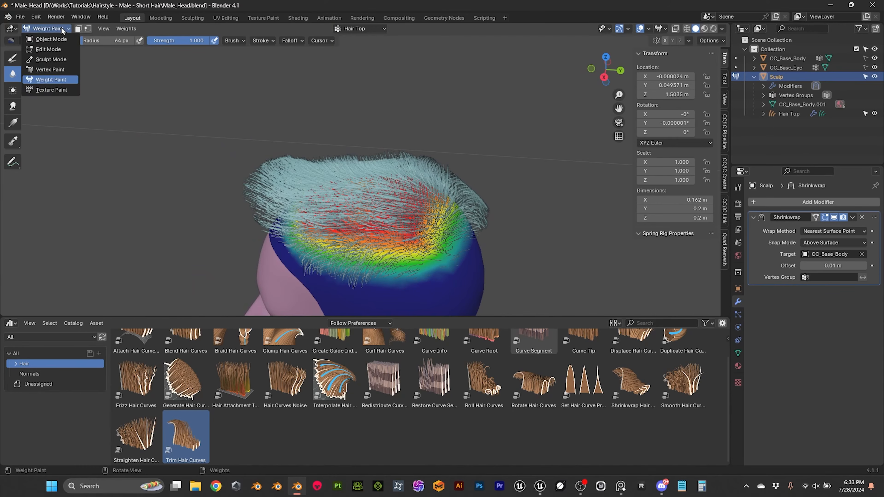
{"action": "left_click", "coordinate": [59, 32]}
{"action": "left_click", "coordinate": [51, 32]}
{"action": "left_click", "coordinate": [49, 38]}
{"action": "mouse_move", "coordinate": [355, 139]}
{"action": "middle_mouse_down"}
{"action": "mouse_move", "coordinate": [232, 138]}
{"action": "mouse_move", "coordinate": [393, 141]}
{"action": "mouse_move", "coordinate": [452, 170]}
{"action": "mouse_move", "coordinate": [347, 146]}
{"action": "middle_mouse_up"}
{"action": "middle_click_drag", "start_coordinate": [316, 153], "coordinate": [286, 126]}
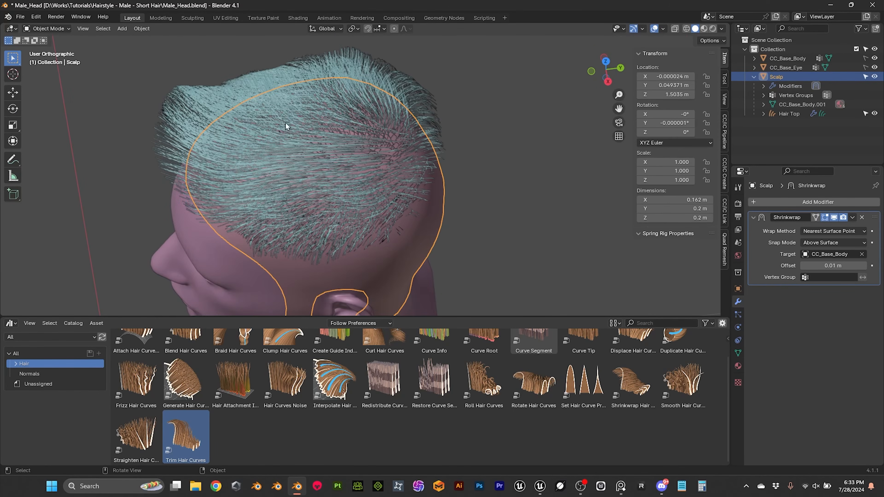
- Return the Scalp to Weight Paint mode and blur the Hair Top weight border above the head's left ear
{"action": "left_click", "coordinate": [53, 29]}
{"action": "left_click", "coordinate": [50, 80]}
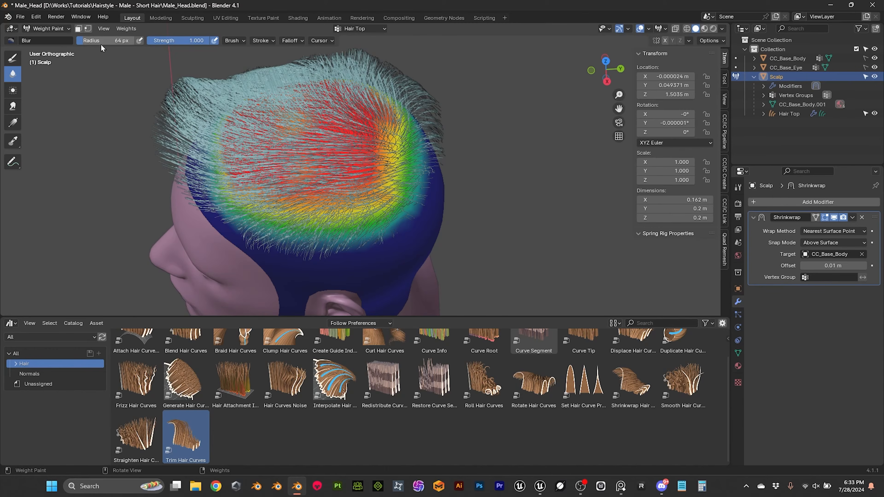
{"action": "mouse_move", "coordinate": [273, 95]}
{"action": "middle_mouse_down"}
{"action": "mouse_move", "coordinate": [315, 109]}
{"action": "mouse_move", "coordinate": [361, 216]}
{"action": "mouse_move", "coordinate": [298, 215]}
{"action": "mouse_move", "coordinate": [302, 194]}
{"action": "middle_mouse_up"}
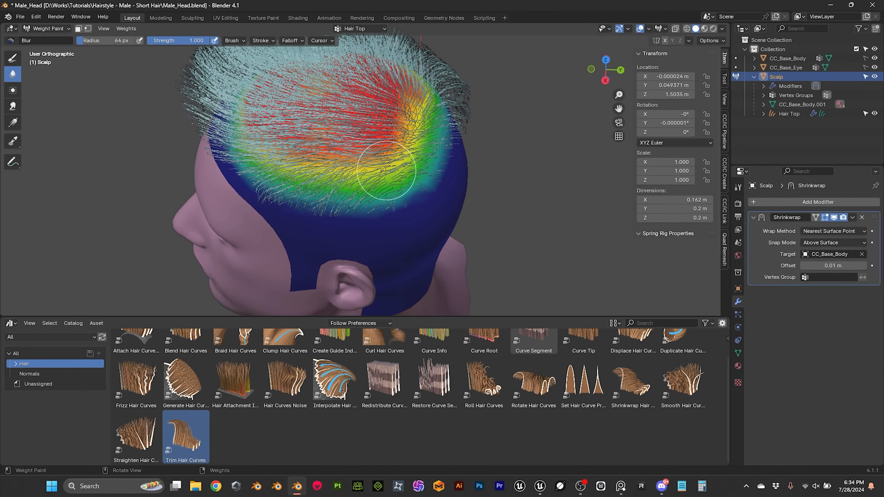
{"action": "mouse_move", "coordinate": [356, 193]}
{"action": "left_mouse_down"}
{"action": "mouse_move", "coordinate": [310, 191]}
{"action": "mouse_move", "coordinate": [389, 191]}
{"action": "mouse_move", "coordinate": [348, 189]}
{"action": "left_mouse_up"}
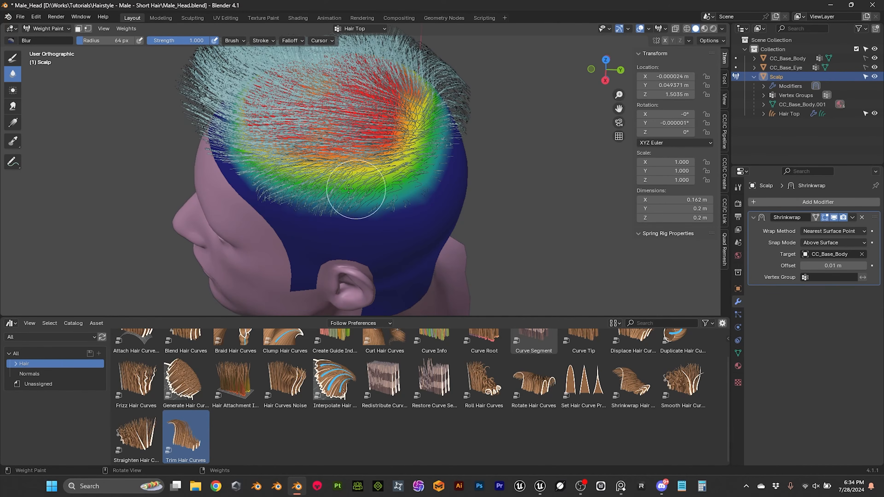
{"action": "middle_click_drag", "start_coordinate": [299, 173], "coordinate": [177, 79]}
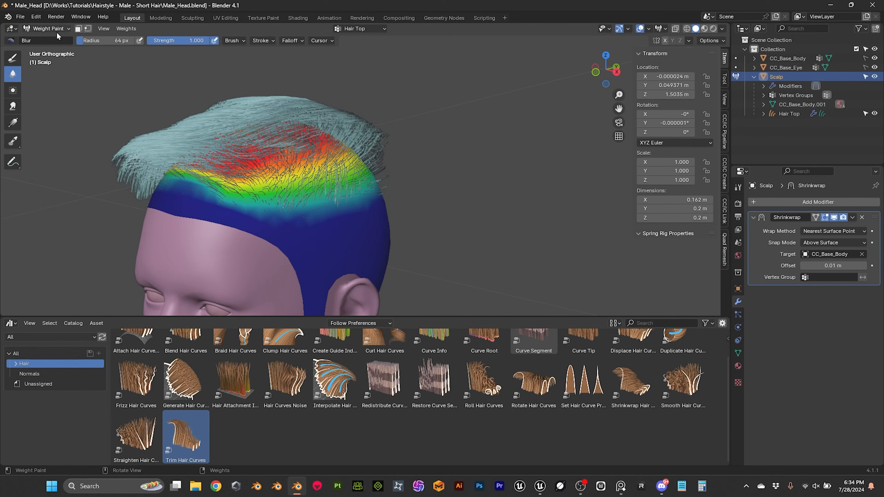
- Back in Object Mode, enable Replace Length in the Hair Top's Trim Hair Curves modifier and set the length to 0.75 m
{"action": "left_click", "coordinate": [49, 28]}
{"action": "left_click", "coordinate": [58, 36]}
{"action": "middle_click_drag", "start_coordinate": [364, 139], "coordinate": [376, 116]}
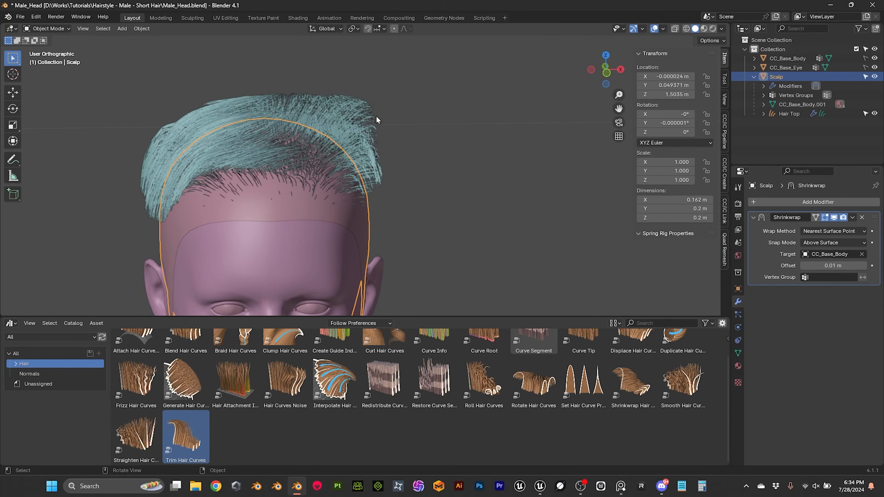
{"action": "left_click", "coordinate": [376, 116]}
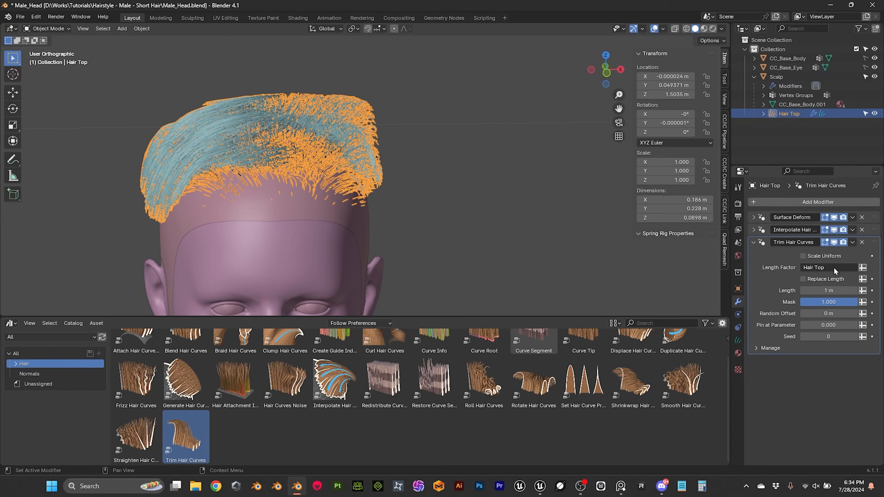
{"action": "left_click", "coordinate": [802, 279]}
{"action": "left_click", "coordinate": [831, 290]}
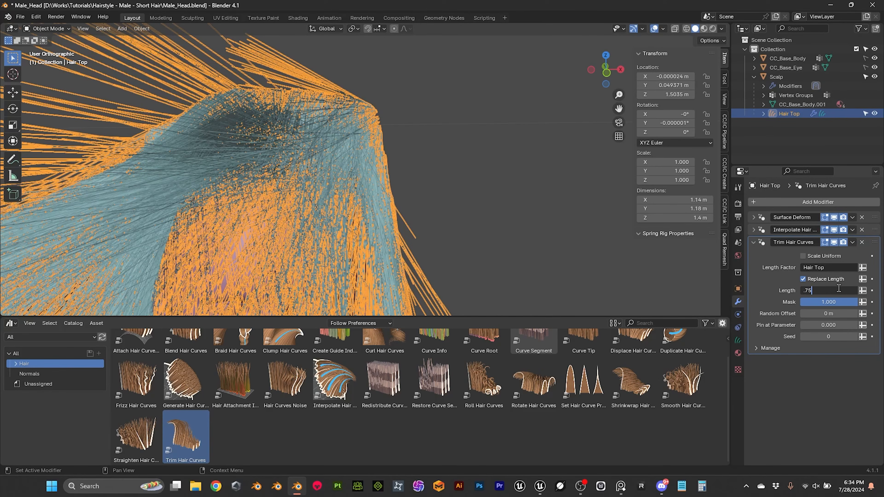
{"action": "type", "text": ".75"}
{"action": "key", "text": "Return"}
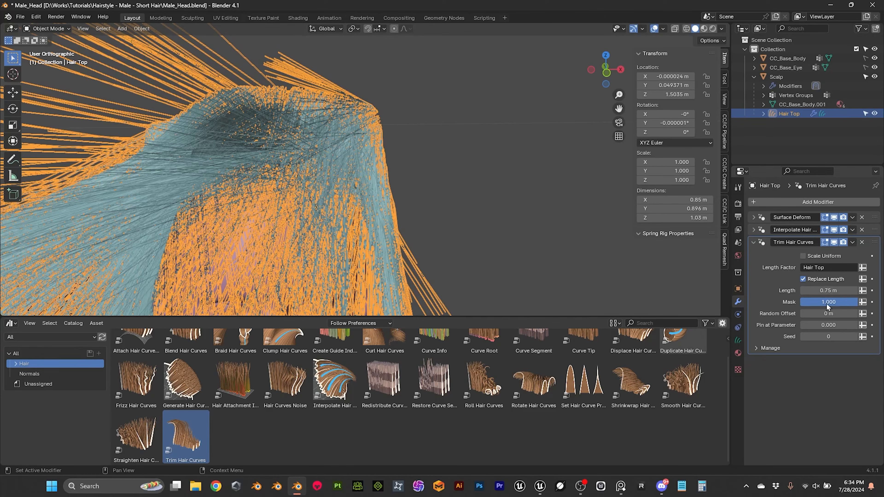
- Set the Trim Hair Curves length to 0.075 m
{"action": "left_click", "coordinate": [823, 289]}
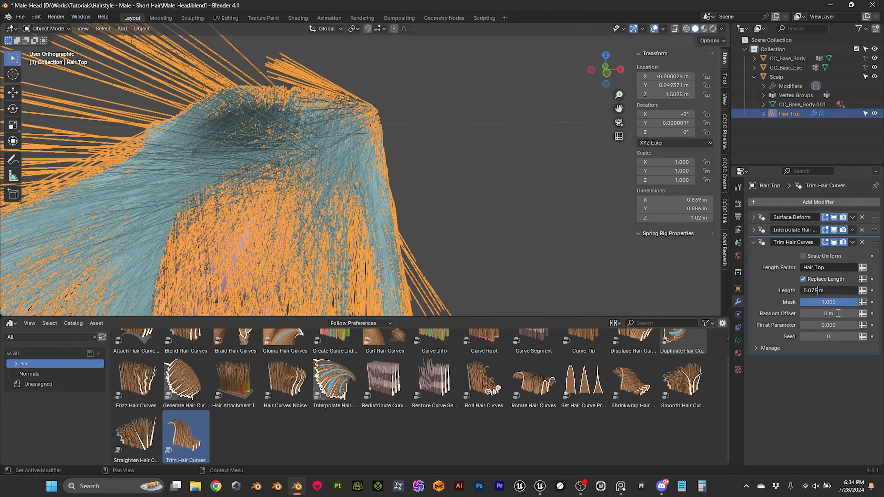
{"action": "key", "text": "Return"}
{"action": "left_click", "coordinate": [477, 155]}
{"action": "middle_click_drag", "start_coordinate": [477, 155], "coordinate": [358, 122]}
{"action": "left_click", "coordinate": [359, 123]}
- Set the Trim Hair Curves length to 0.05 m and save the file
{"action": "left_click", "coordinate": [824, 292]}
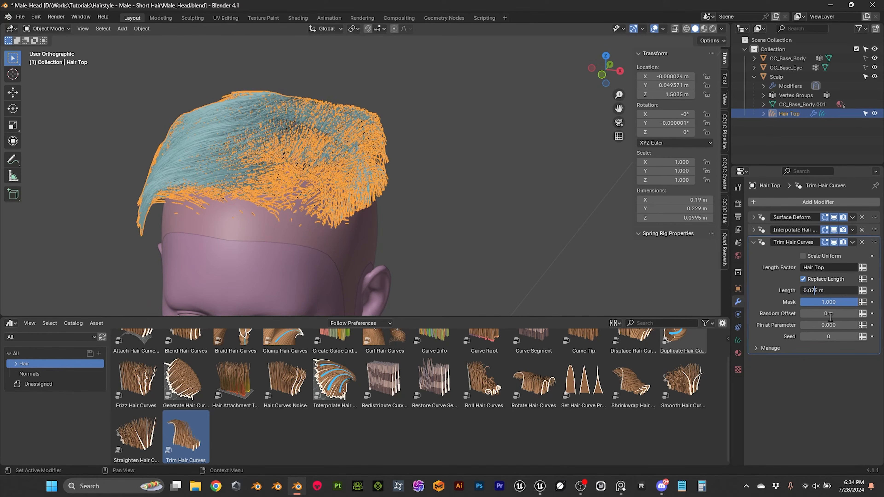
{"action": "key", "text": "Return"}
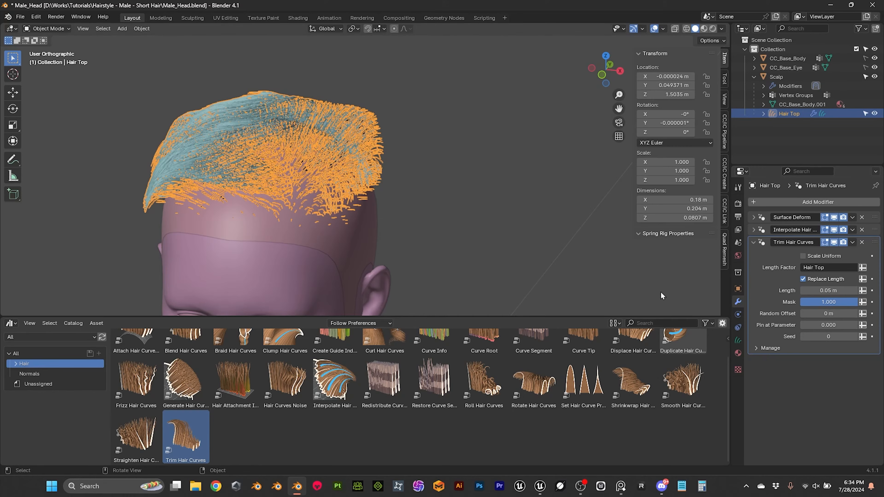
{"action": "left_click", "coordinate": [404, 195]}
{"action": "middle_click_drag", "start_coordinate": [404, 196], "coordinate": [320, 118]}
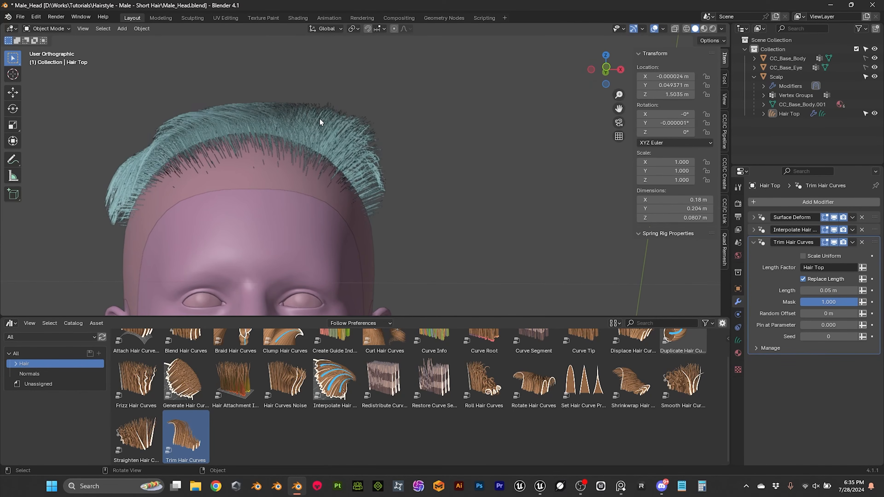
{"action": "left_click", "coordinate": [316, 118]}
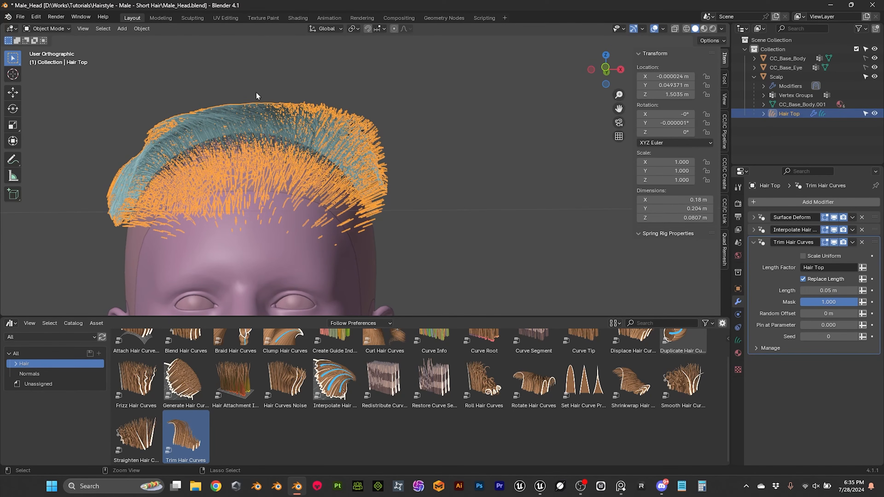
{"action": "key", "text": "ctrl+s"}
- Put the Hair Top curves in Sculpt Mode with the Comb brush
{"action": "middle_click_drag", "start_coordinate": [417, 112], "coordinate": [465, 175]}
{"action": "left_click", "coordinate": [396, 125]}
{"action": "left_click", "coordinate": [49, 29]}
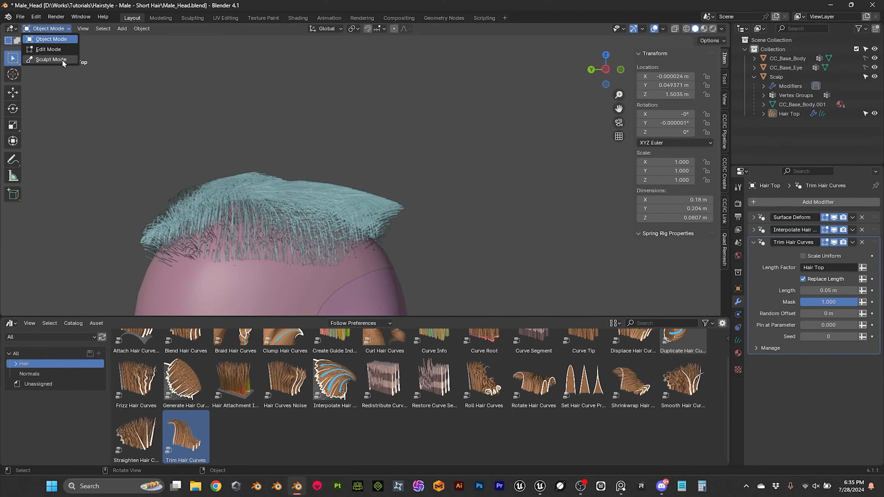
{"action": "left_click", "coordinate": [45, 60]}
{"action": "mouse_move", "coordinate": [181, 139]}
{"action": "middle_mouse_down"}
{"action": "mouse_move", "coordinate": [268, 158]}
{"action": "mouse_move", "coordinate": [289, 139]}
{"action": "middle_mouse_up"}
{"action": "middle_click_drag", "start_coordinate": [340, 121], "coordinate": [303, 134]}
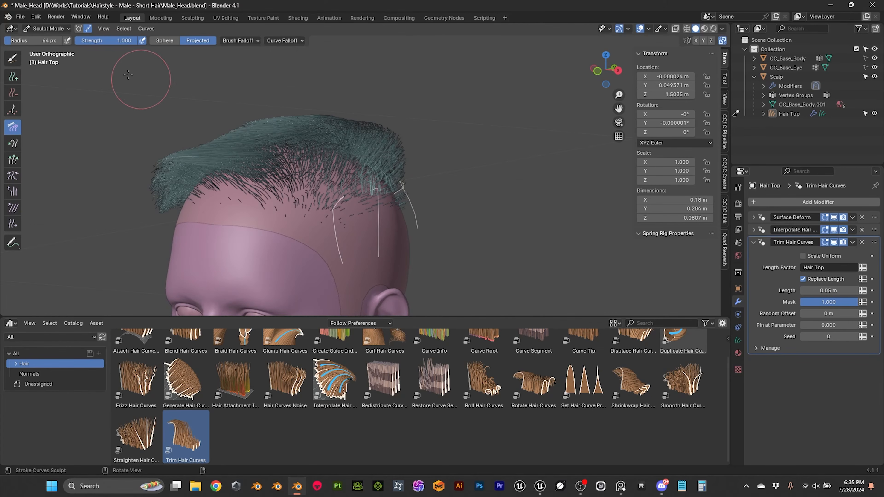
- Enlarge the Comb brush to 94 px and comb the front guide strands above the forehead upward
{"action": "middle_click_drag", "start_coordinate": [252, 151], "coordinate": [285, 141]}
{"action": "scroll", "coordinate": [285, 141], "scroll_direction": "up", "scroll_amount": 2}
{"action": "scroll", "coordinate": [236, 120], "scroll_direction": "down", "scroll_amount": 1}
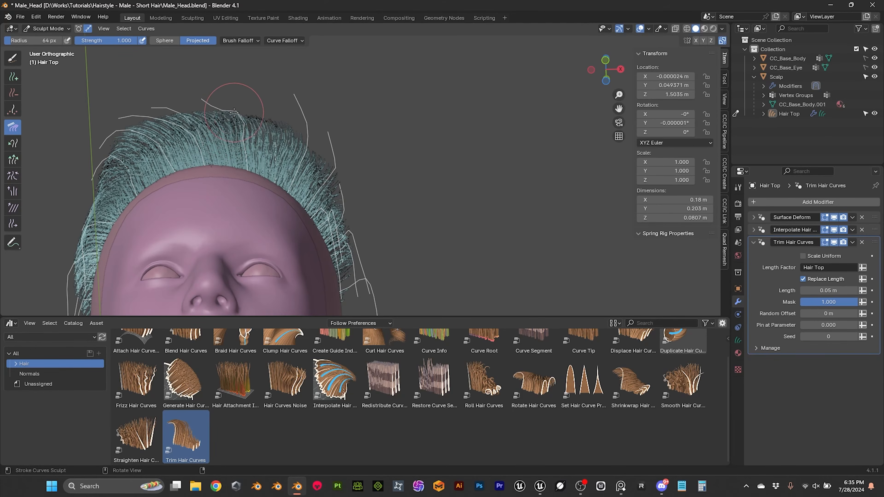
{"action": "middle_click_drag", "start_coordinate": [218, 99], "coordinate": [208, 175]}
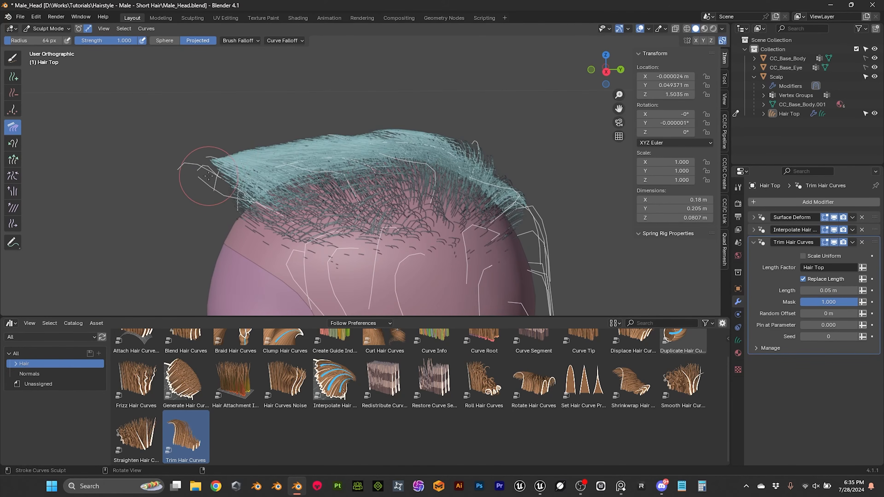
{"action": "key", "text": "f"}
{"action": "left_click", "coordinate": [202, 183]}
{"action": "mouse_move", "coordinate": [191, 185]}
{"action": "left_mouse_down"}
{"action": "mouse_move", "coordinate": [170, 166]}
{"action": "mouse_move", "coordinate": [175, 155]}
{"action": "mouse_move", "coordinate": [204, 130]}
{"action": "mouse_move", "coordinate": [209, 146]}
{"action": "left_mouse_up"}
{"action": "left_click_drag", "start_coordinate": [215, 197], "coordinate": [203, 173]}
- Comb the guide strands on the head's right side, above the ear and temple, toward the back
{"action": "mouse_move", "coordinate": [215, 139]}
{"action": "middle_mouse_down"}
{"action": "mouse_move", "coordinate": [298, 136]}
{"action": "mouse_move", "coordinate": [496, 182]}
{"action": "mouse_move", "coordinate": [479, 143]}
{"action": "mouse_move", "coordinate": [479, 96]}
{"action": "middle_mouse_up"}
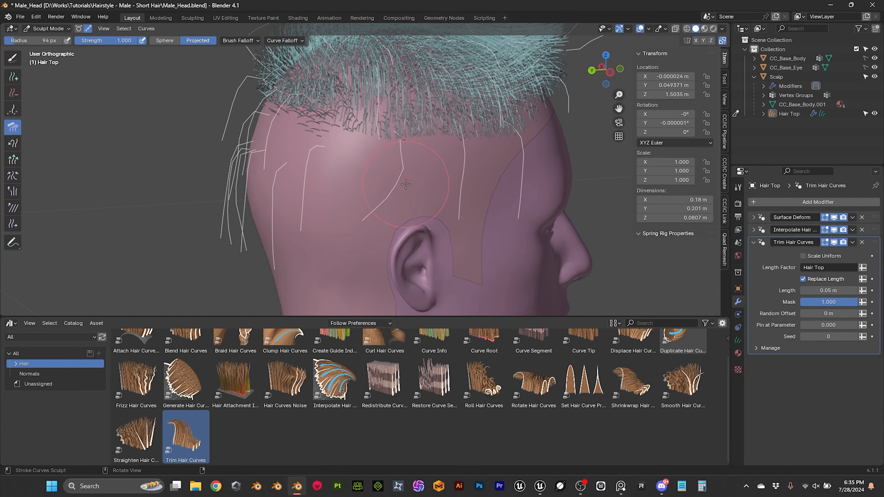
{"action": "left_click_drag", "start_coordinate": [458, 179], "coordinate": [436, 194]}
{"action": "left_click_drag", "start_coordinate": [522, 176], "coordinate": [478, 196]}
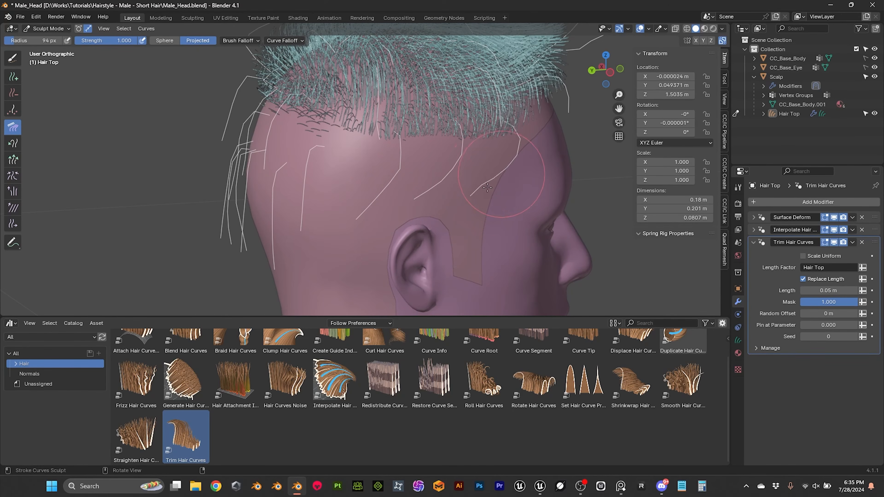
{"action": "mouse_move", "coordinate": [478, 196]}
{"action": "middle_mouse_down"}
{"action": "mouse_move", "coordinate": [425, 218]}
{"action": "mouse_move", "coordinate": [433, 224]}
{"action": "middle_mouse_up"}
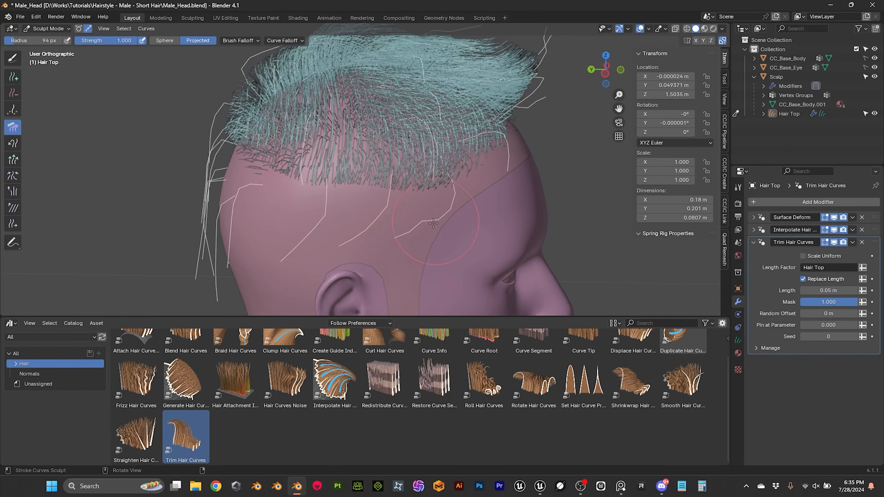
{"action": "mouse_move", "coordinate": [383, 232]}
{"action": "left_mouse_down"}
{"action": "mouse_move", "coordinate": [322, 223]}
{"action": "mouse_move", "coordinate": [349, 215]}
{"action": "mouse_move", "coordinate": [299, 223]}
{"action": "left_mouse_up"}
{"action": "mouse_move", "coordinate": [335, 216]}
{"action": "middle_mouse_down"}
{"action": "mouse_move", "coordinate": [434, 248]}
{"action": "mouse_move", "coordinate": [358, 182]}
{"action": "mouse_move", "coordinate": [257, 153]}
{"action": "middle_mouse_up"}
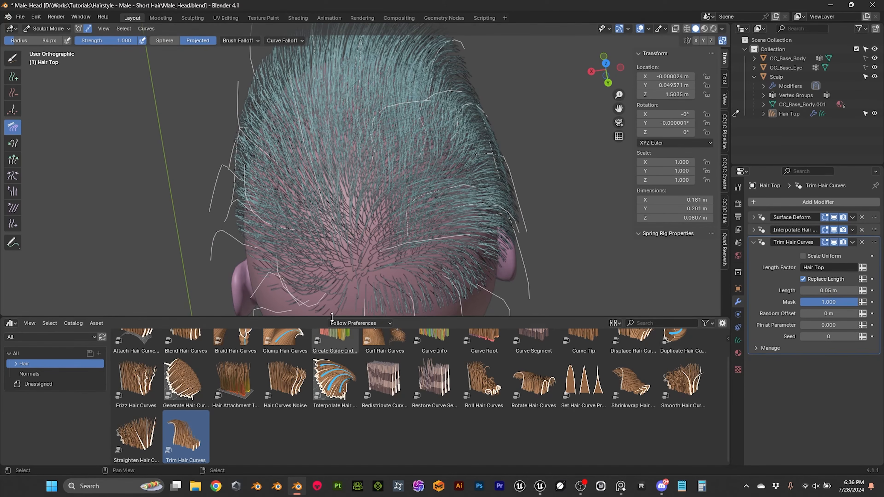
- Enlarge the 3D viewport and turn off viewport display of the Trim Hair Curves and Interpolate Hair Curves modifiers
{"action": "left_click_drag", "start_coordinate": [329, 313], "coordinate": [328, 383]}
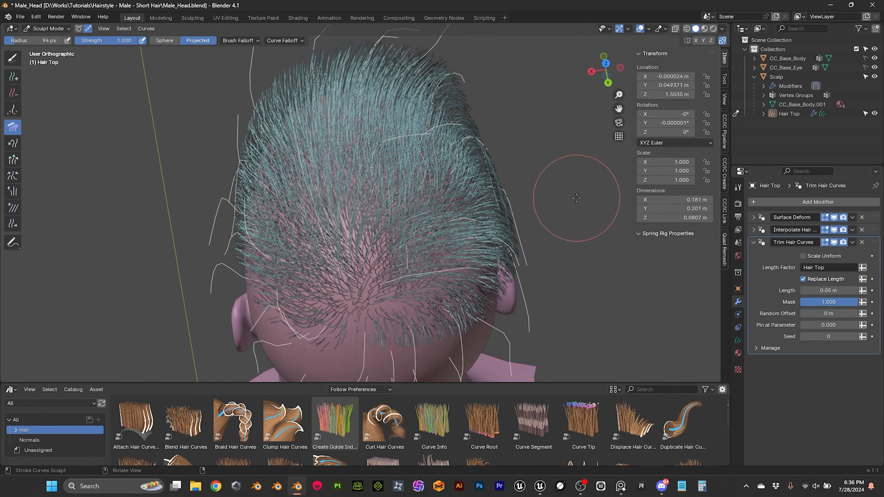
{"action": "left_click", "coordinate": [834, 230]}
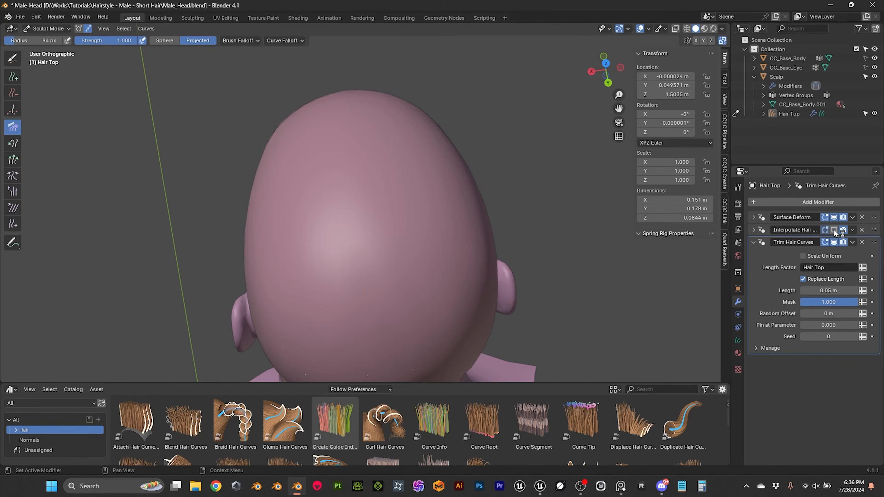
{"action": "left_click", "coordinate": [833, 229]}
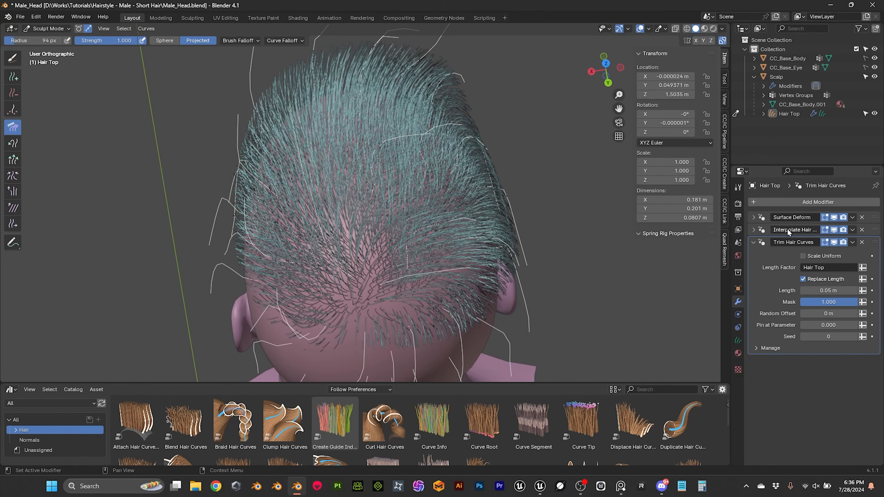
{"action": "left_click", "coordinate": [835, 241]}
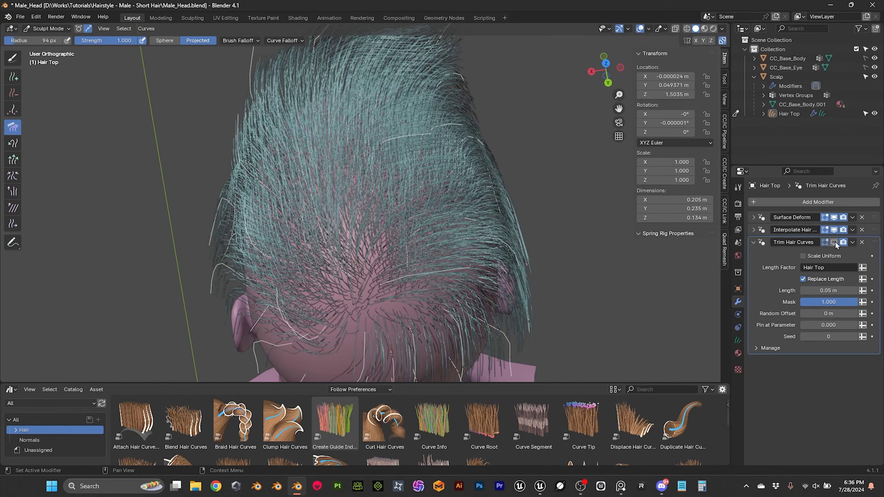
{"action": "left_click", "coordinate": [834, 231]}
- Select only the guide strand on the crown's left side with Selection Paint and comb it into a smooth curve
{"action": "mouse_move", "coordinate": [351, 206]}
{"action": "middle_mouse_down"}
{"action": "mouse_move", "coordinate": [372, 116]}
{"action": "mouse_move", "coordinate": [317, 198]}
{"action": "mouse_move", "coordinate": [325, 237]}
{"action": "middle_mouse_up"}
{"action": "key", "text": "f"}
{"action": "left_click", "coordinate": [317, 234]}
{"action": "key", "text": "f"}
{"action": "left_click", "coordinate": [314, 234]}
{"action": "left_click", "coordinate": [19, 59]}
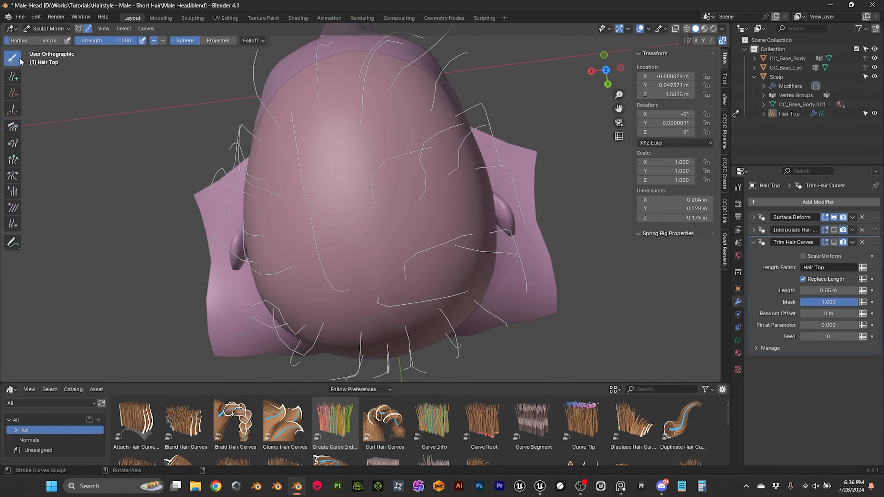
{"action": "left_click", "coordinate": [319, 237]}
{"action": "key", "text": "f"}
{"action": "left_click", "coordinate": [248, 154]}
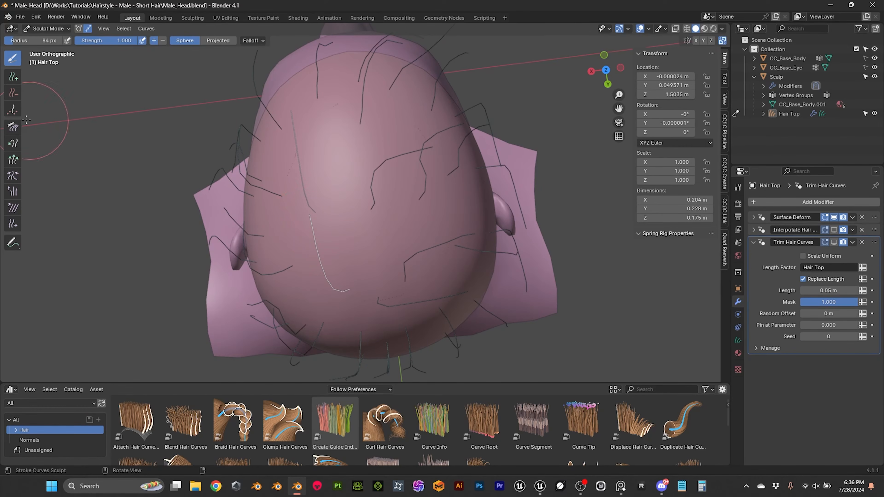
{"action": "left_click", "coordinate": [13, 127]}
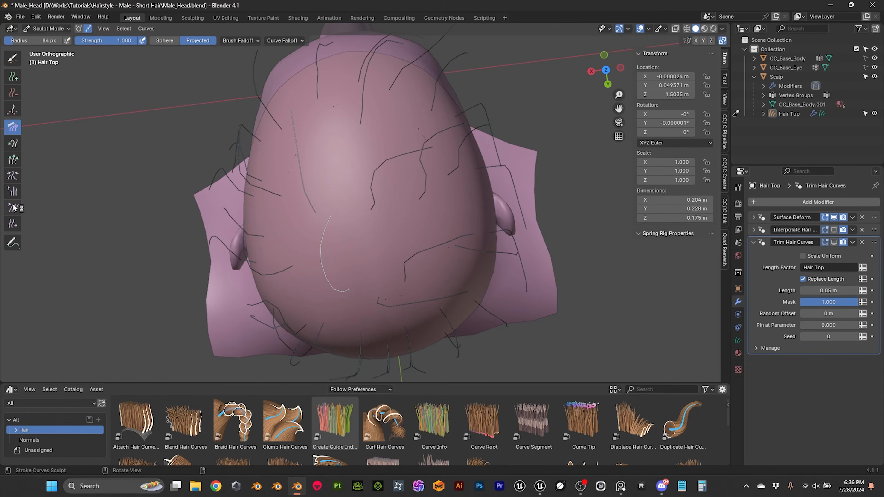
- Select and comb the next guide strand forward on the head's left side, and turn the Interpolate Hair Curves viewport display back on
{"action": "left_click", "coordinate": [19, 62]}
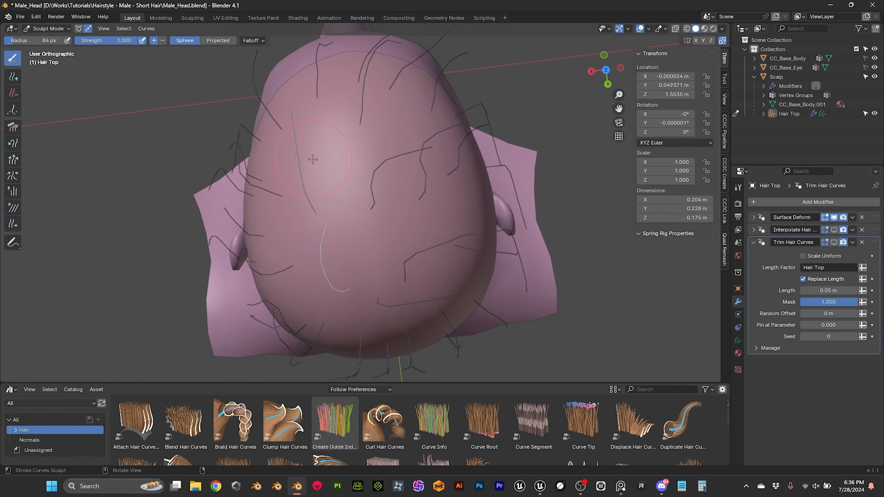
{"action": "left_click", "coordinate": [305, 163]}
{"action": "left_click", "coordinate": [14, 128]}
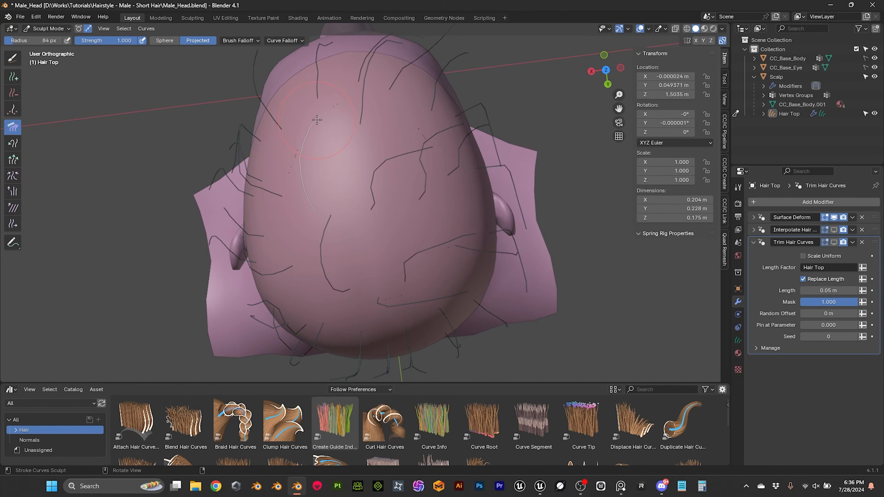
{"action": "middle_click_drag", "start_coordinate": [366, 176], "coordinate": [398, 155], "text": "shift"}
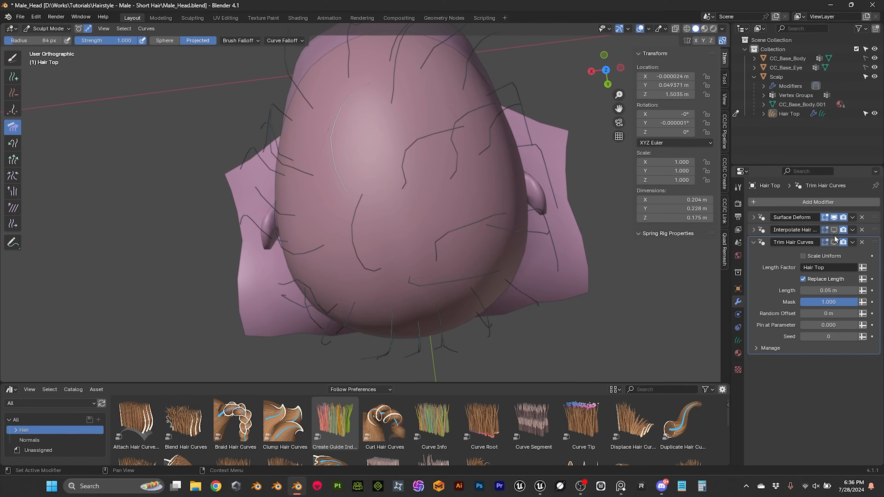
{"action": "left_click", "coordinate": [835, 231]}
{"action": "mouse_move", "coordinate": [426, 231]}
{"action": "middle_mouse_down"}
{"action": "mouse_move", "coordinate": [491, 159]}
{"action": "mouse_move", "coordinate": [391, 149]}
{"action": "mouse_move", "coordinate": [416, 95]}
{"action": "middle_mouse_up"}
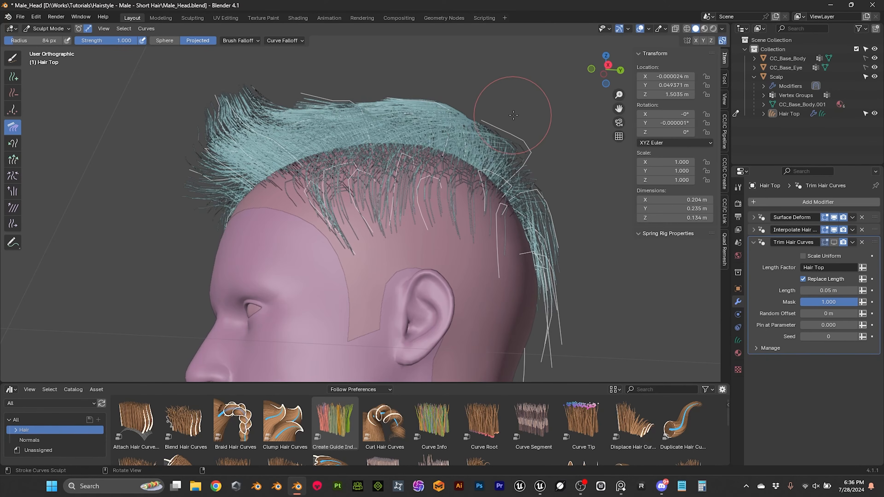
- Turn the viewport display of the Trim Hair Curves modifier back on
{"action": "middle_click_drag", "start_coordinate": [328, 92], "coordinate": [574, 195]}
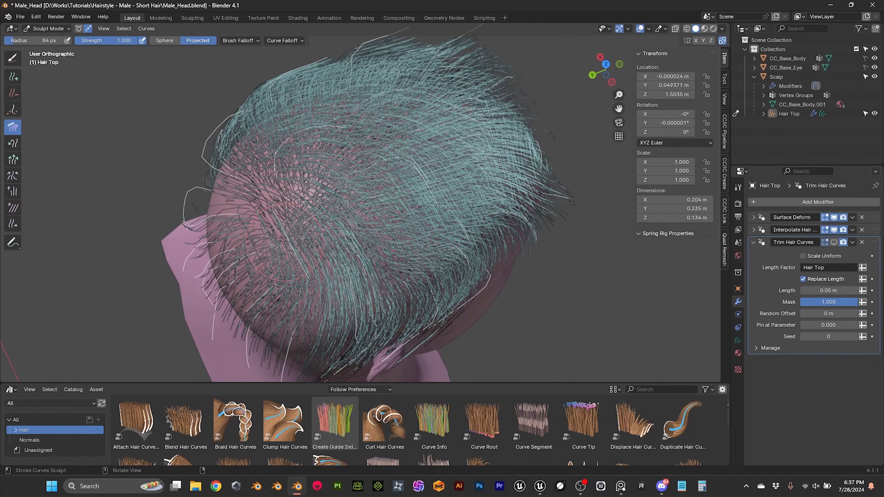
{"action": "middle_click_drag", "start_coordinate": [314, 267], "coordinate": [476, 179]}
{"action": "middle_click_drag", "start_coordinate": [502, 180], "coordinate": [349, 183]}
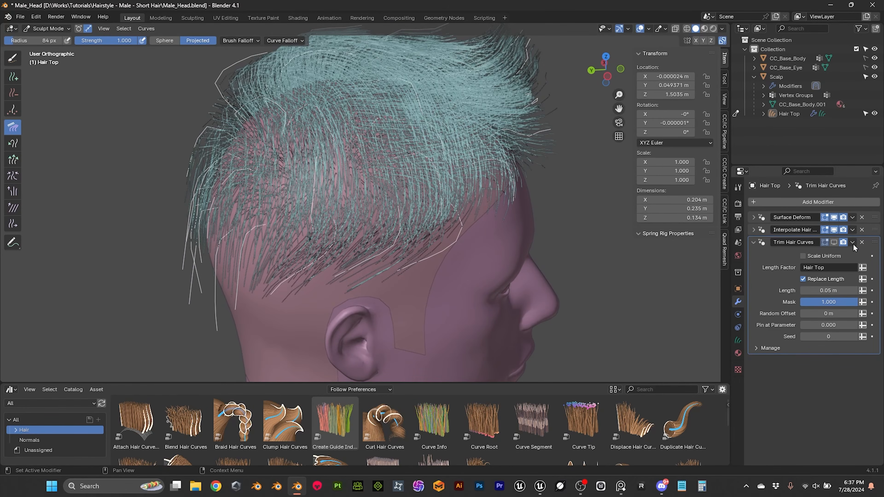
{"action": "left_click", "coordinate": [834, 242]}
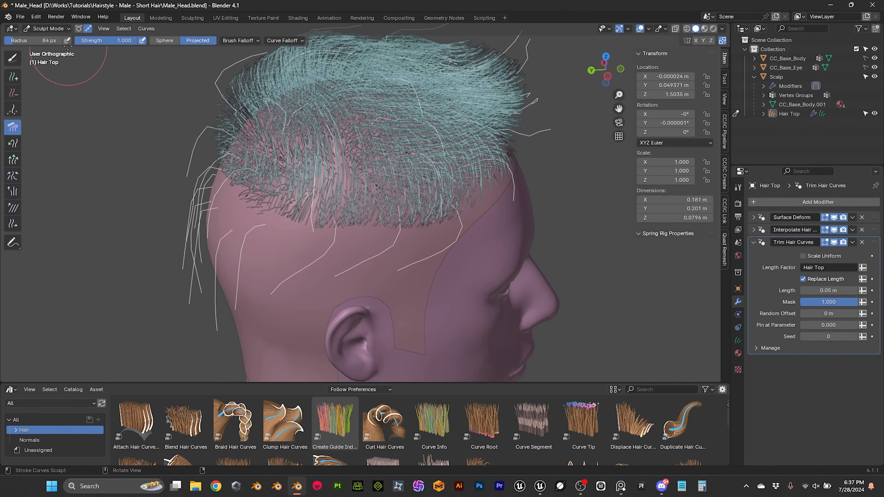
- Return from Sculpt Mode to Object Mode and save the file
{"action": "left_click", "coordinate": [58, 29]}
{"action": "left_click", "coordinate": [53, 40]}
{"action": "mouse_move", "coordinate": [243, 159]}
{"action": "middle_mouse_down"}
{"action": "mouse_move", "coordinate": [178, 148]}
{"action": "mouse_move", "coordinate": [223, 162]}
{"action": "middle_mouse_up"}
{"action": "key", "text": "ctrl+s"}
{"action": "middle_click_drag", "start_coordinate": [389, 191], "coordinate": [262, 254]}
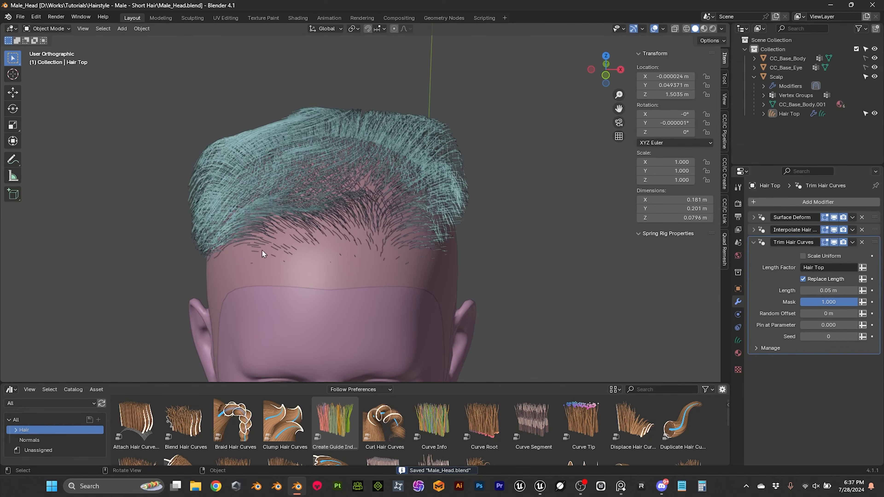
{"action": "middle_click_drag", "start_coordinate": [376, 252], "coordinate": [331, 252]}
{"action": "middle_click_drag", "start_coordinate": [384, 251], "coordinate": [200, 226]}
{"action": "middle_click_drag", "start_coordinate": [321, 243], "coordinate": [334, 229]}
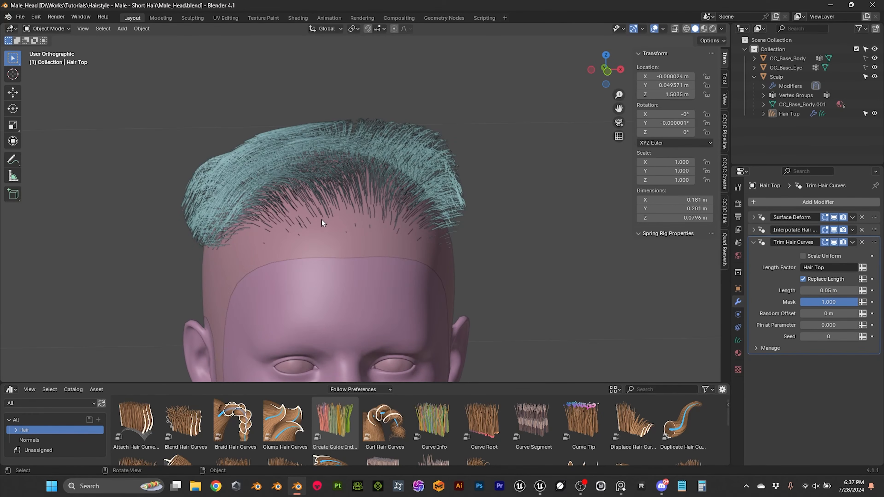
{"action": "scroll", "coordinate": [322, 218], "scroll_direction": "up", "scroll_amount": 2}
- Select the scalp mesh and switch it to Weight Paint mode
{"action": "left_click", "coordinate": [55, 28]}
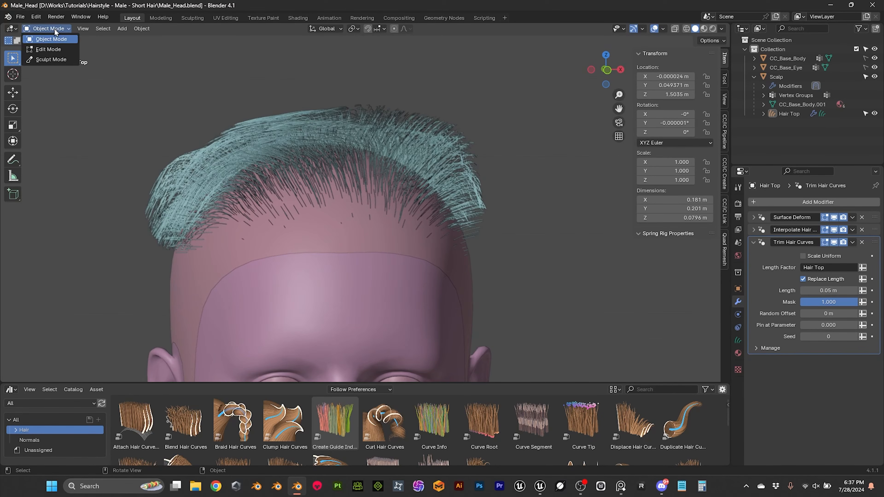
{"action": "left_click", "coordinate": [229, 258]}
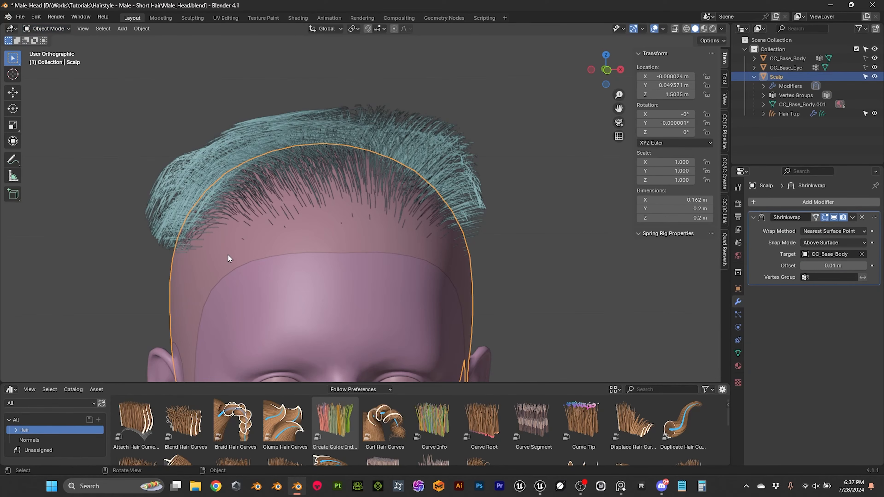
{"action": "left_click", "coordinate": [63, 30]}
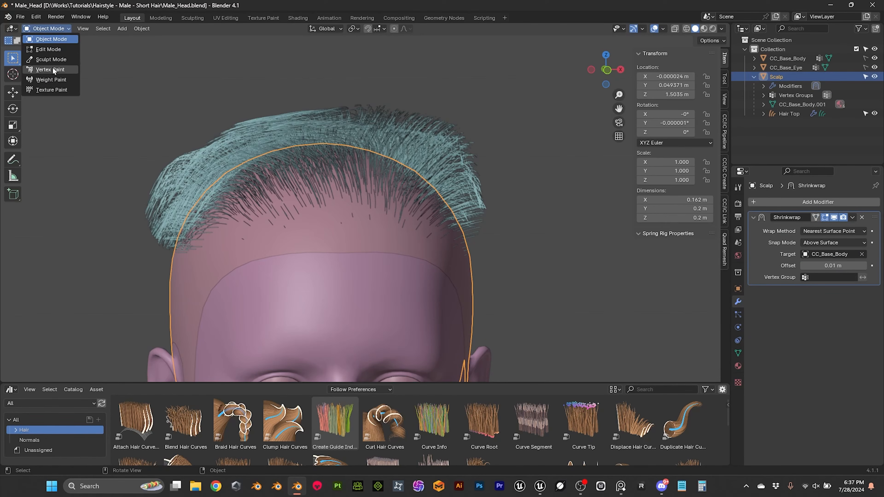
{"action": "left_click", "coordinate": [52, 80]}
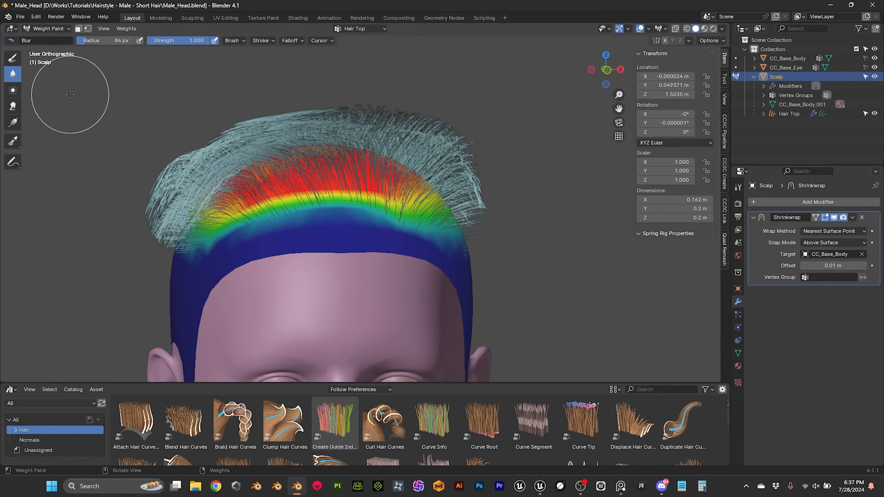
{"action": "scroll", "coordinate": [325, 208], "scroll_direction": "up", "scroll_amount": 1}
{"action": "mouse_move", "coordinate": [334, 220]}
{"action": "middle_mouse_down"}
{"action": "mouse_move", "coordinate": [333, 240]}
{"action": "mouse_move", "coordinate": [256, 112]}
{"action": "middle_mouse_up"}
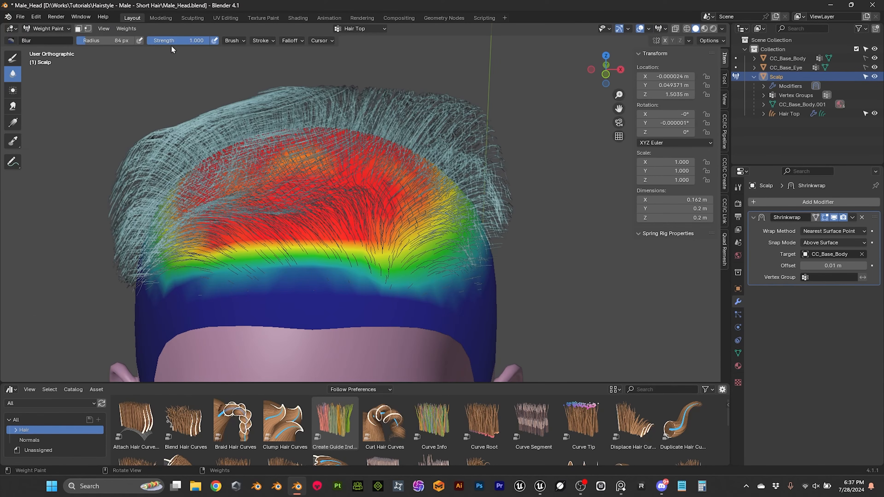
- Set the Draw brush radius to 39 px and paint Hair Top weight at the side of the front hairline
{"action": "left_click", "coordinate": [13, 54]}
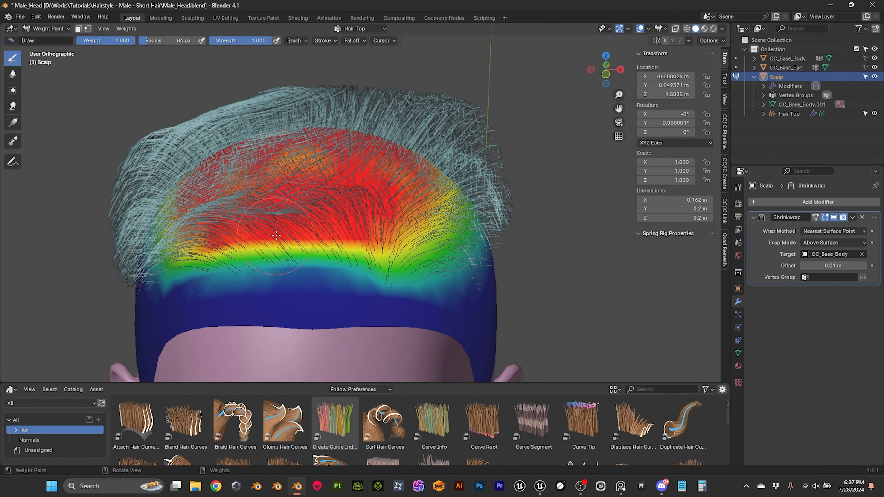
{"action": "key", "text": "f"}
{"action": "left_click", "coordinate": [314, 240]}
{"action": "middle_click_drag", "start_coordinate": [208, 264], "coordinate": [214, 268]}
{"action": "left_click_drag", "start_coordinate": [205, 259], "coordinate": [207, 264]}
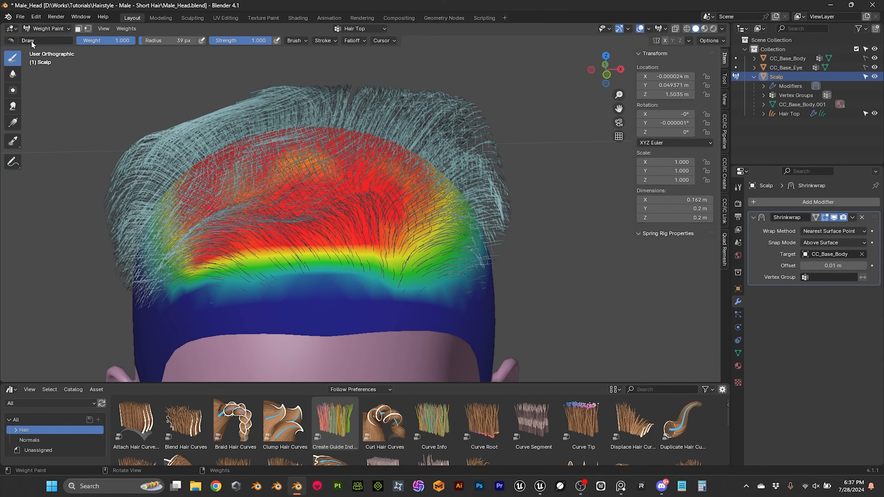
- Switch to the Add brush and paint extra Hair Top weight at spots along the front hairline
{"action": "left_click", "coordinate": [18, 41]}
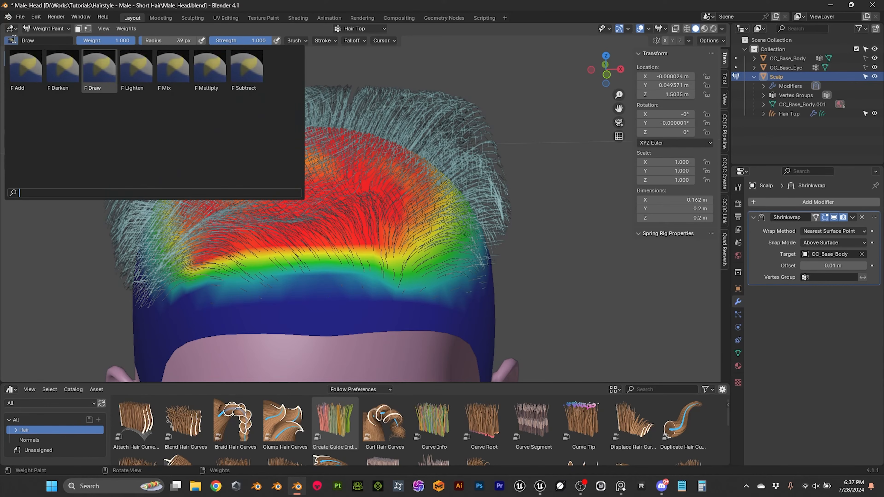
{"action": "left_click", "coordinate": [28, 71]}
{"action": "mouse_move", "coordinate": [284, 248]}
{"action": "left_mouse_down"}
{"action": "mouse_move", "coordinate": [289, 265]}
{"action": "mouse_move", "coordinate": [270, 269]}
{"action": "mouse_move", "coordinate": [366, 266]}
{"action": "left_mouse_up"}
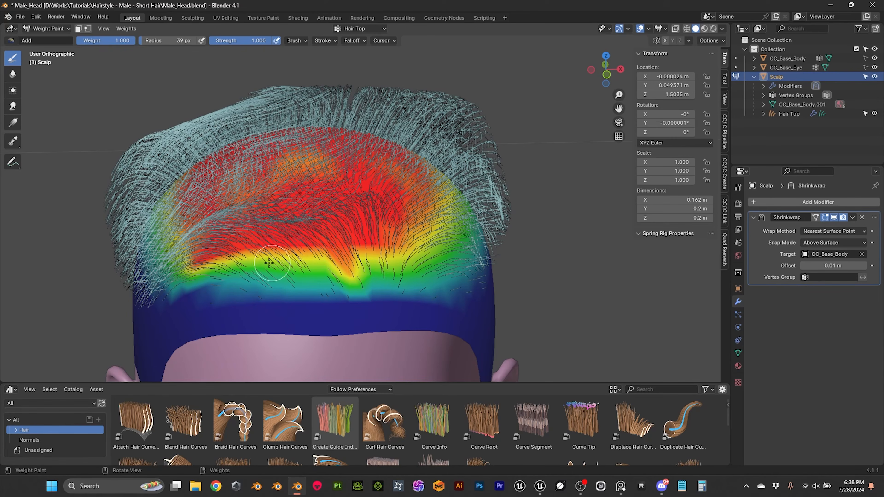
{"action": "left_click_drag", "start_coordinate": [197, 271], "coordinate": [229, 278]}
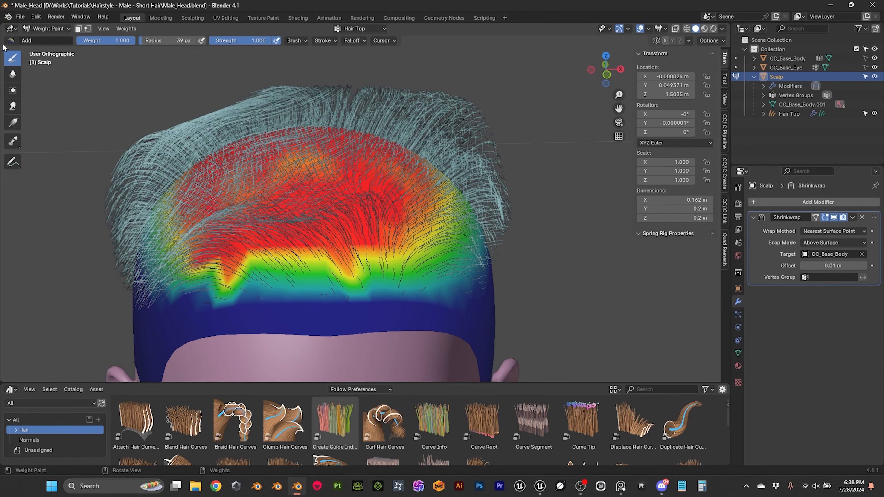
- Switch to the Mix brush and paint full Hair Top weight across the front hairline and its corner
{"action": "left_click", "coordinate": [10, 40]}
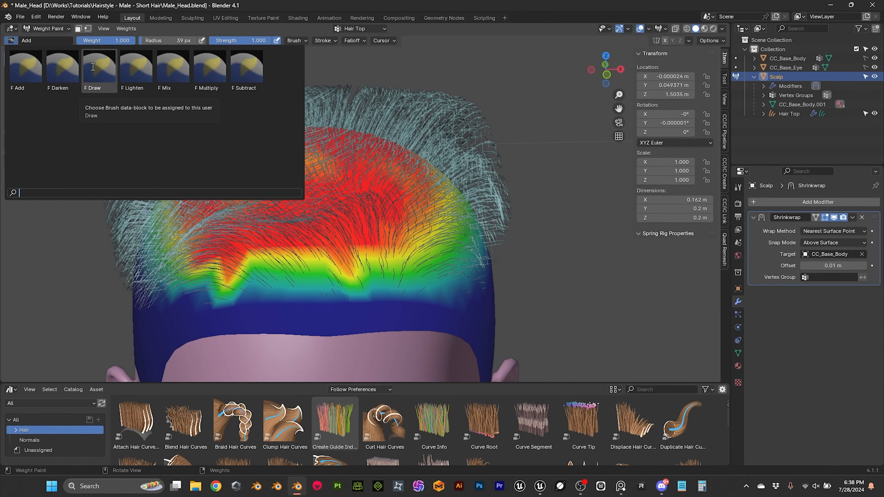
{"action": "left_click", "coordinate": [173, 66]}
{"action": "mouse_move", "coordinate": [306, 260]}
{"action": "left_mouse_down"}
{"action": "mouse_move", "coordinate": [254, 268]}
{"action": "mouse_move", "coordinate": [372, 265]}
{"action": "mouse_move", "coordinate": [394, 256]}
{"action": "mouse_move", "coordinate": [372, 264]}
{"action": "mouse_move", "coordinate": [320, 232]}
{"action": "left_mouse_up"}
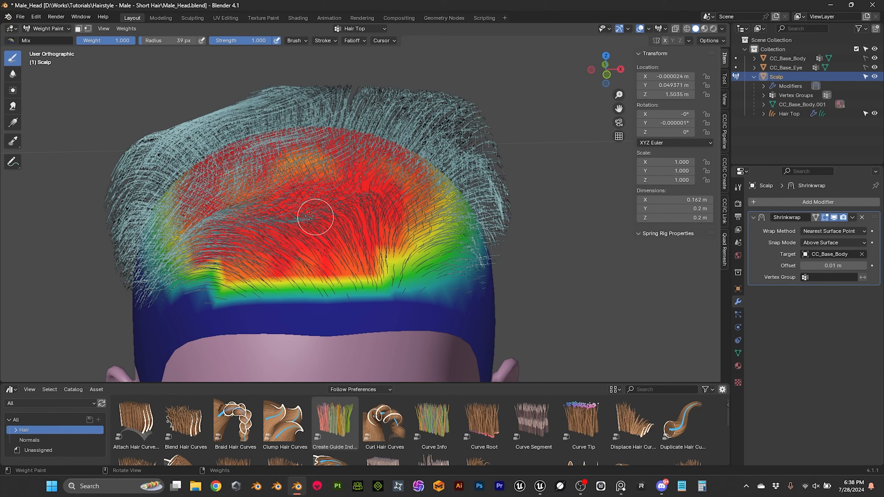
{"action": "middle_click_drag", "start_coordinate": [312, 184], "coordinate": [315, 182]}
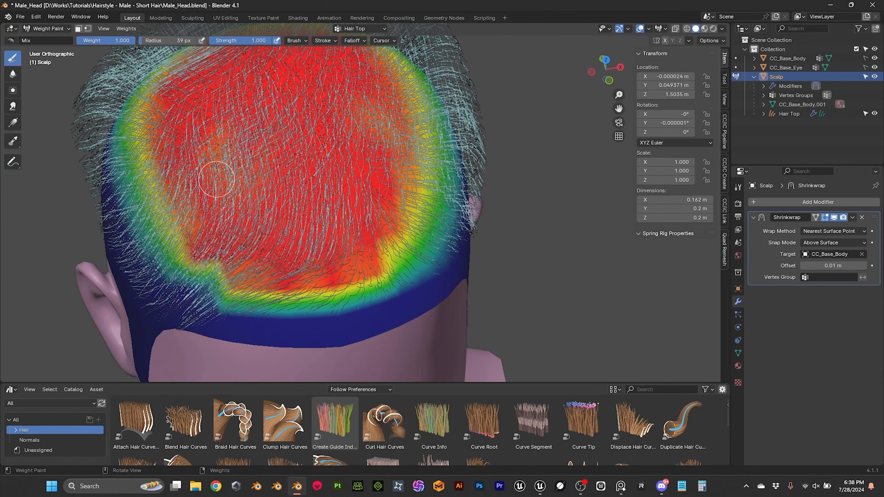
{"action": "left_click_drag", "start_coordinate": [197, 257], "coordinate": [228, 287]}
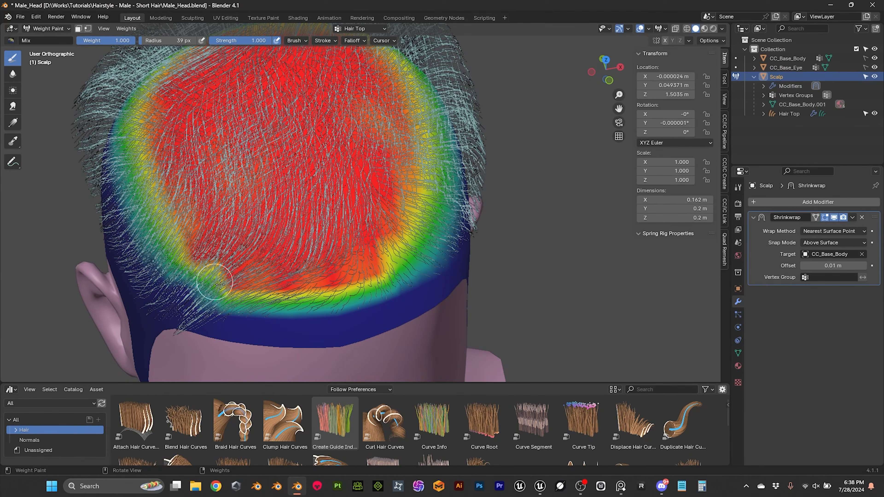
- Erase and repaint Hair Top weight along the front hairline, then fill the weak area on the head's left side
{"action": "middle_click_drag", "start_coordinate": [378, 258], "coordinate": [360, 246]}
{"action": "mouse_move", "coordinate": [384, 299]}
{"action": "left_mouse_down", "text": "ctrl"}
{"action": "mouse_move", "coordinate": [304, 307]}
{"action": "mouse_move", "coordinate": [303, 288]}
{"action": "mouse_move", "coordinate": [286, 295]}
{"action": "left_mouse_up", "text": "ctrl"}
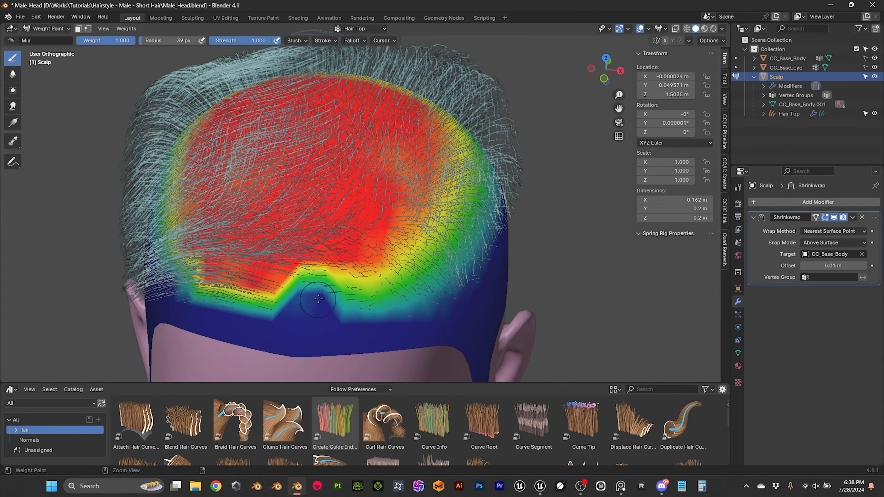
{"action": "middle_click_drag", "start_coordinate": [279, 295], "coordinate": [295, 292]}
{"action": "left_click_drag", "start_coordinate": [276, 282], "coordinate": [282, 290]}
{"action": "mouse_move", "coordinate": [352, 276]}
{"action": "left_mouse_down"}
{"action": "mouse_move", "coordinate": [329, 287]}
{"action": "mouse_move", "coordinate": [360, 279]}
{"action": "mouse_move", "coordinate": [390, 233]}
{"action": "mouse_move", "coordinate": [383, 220]}
{"action": "mouse_move", "coordinate": [367, 253]}
{"action": "mouse_move", "coordinate": [280, 289]}
{"action": "left_mouse_up"}
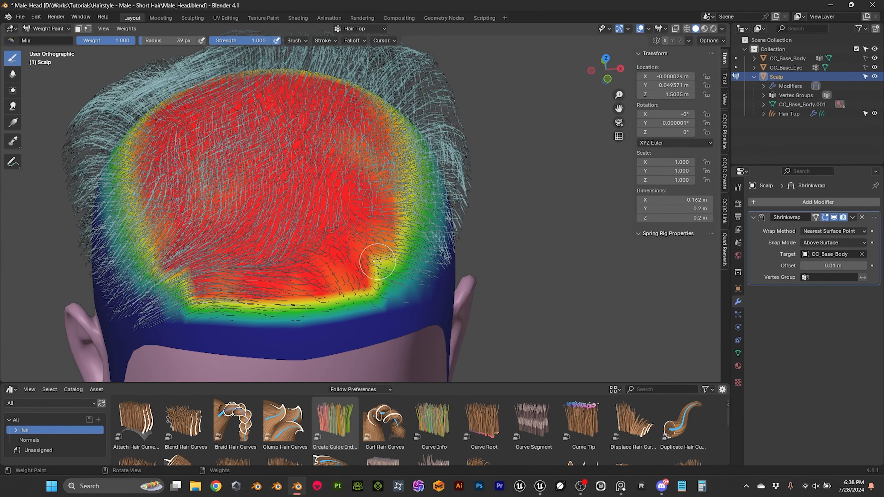
{"action": "middle_click_drag", "start_coordinate": [376, 272], "coordinate": [386, 268]}
{"action": "mouse_move", "coordinate": [387, 268]}
{"action": "left_mouse_down"}
{"action": "mouse_move", "coordinate": [385, 260]}
{"action": "mouse_move", "coordinate": [443, 218]}
{"action": "mouse_move", "coordinate": [439, 137]}
{"action": "left_mouse_up"}
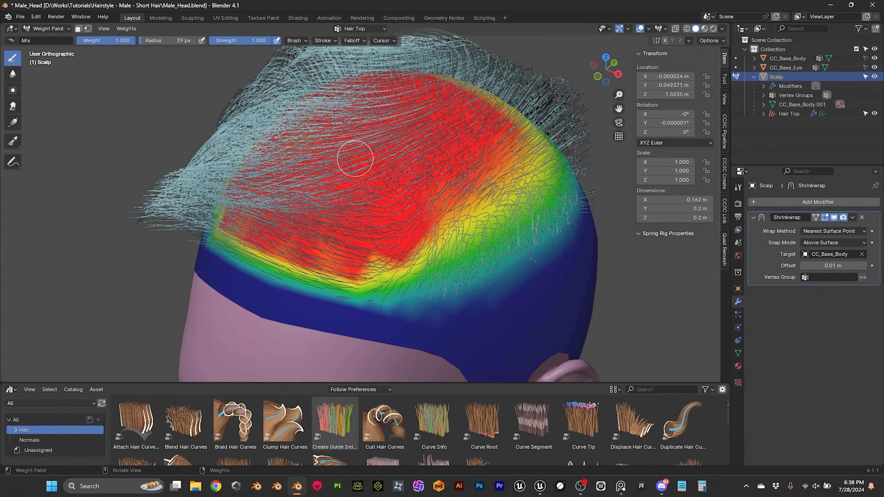
{"action": "mouse_move", "coordinate": [365, 221]}
{"action": "middle_mouse_down"}
{"action": "mouse_move", "coordinate": [319, 219]}
{"action": "mouse_move", "coordinate": [372, 206]}
{"action": "middle_mouse_up"}
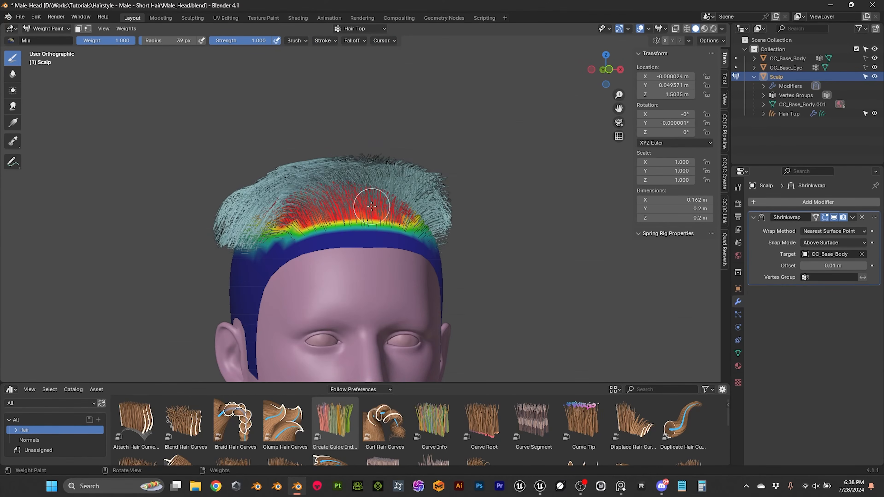
- Return the scalp from Weight Paint to Object Mode and save the file
{"action": "left_click", "coordinate": [66, 29]}
{"action": "left_click", "coordinate": [43, 40]}
{"action": "middle_click_drag", "start_coordinate": [232, 129], "coordinate": [345, 169]}
{"action": "key", "text": "ctrl+s"}
{"action": "scroll", "coordinate": [352, 192], "scroll_direction": "up", "scroll_amount": 3}
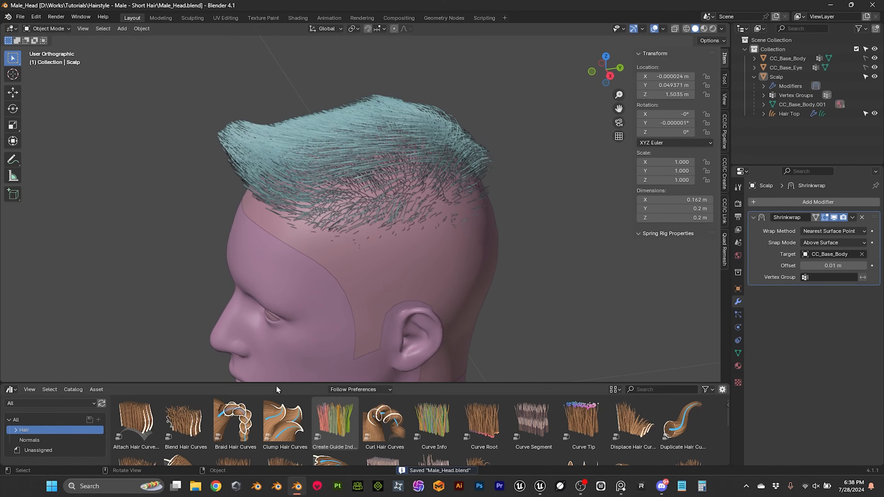
- Enlarge the asset browser to show more rows of hair assets
{"action": "left_click_drag", "start_coordinate": [277, 384], "coordinate": [280, 302]}
{"action": "middle_click_drag", "start_coordinate": [313, 209], "coordinate": [562, 200]}
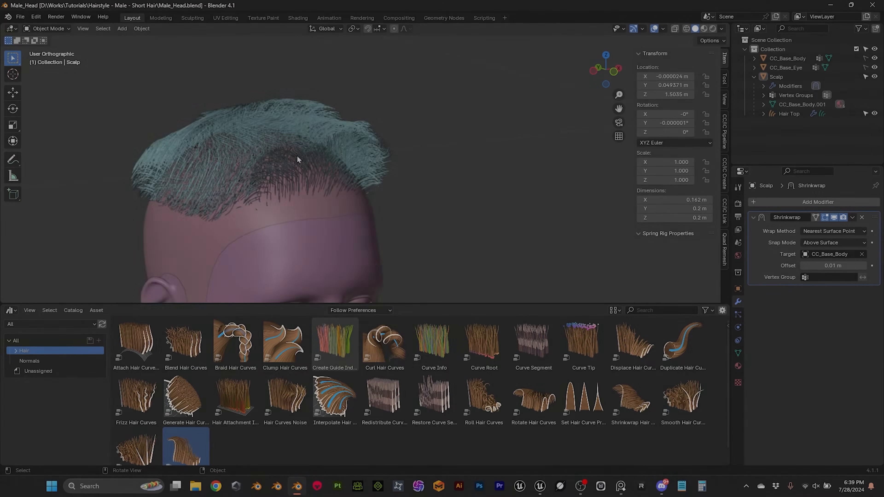
{"action": "middle_click_drag", "start_coordinate": [297, 156], "coordinate": [277, 209]}
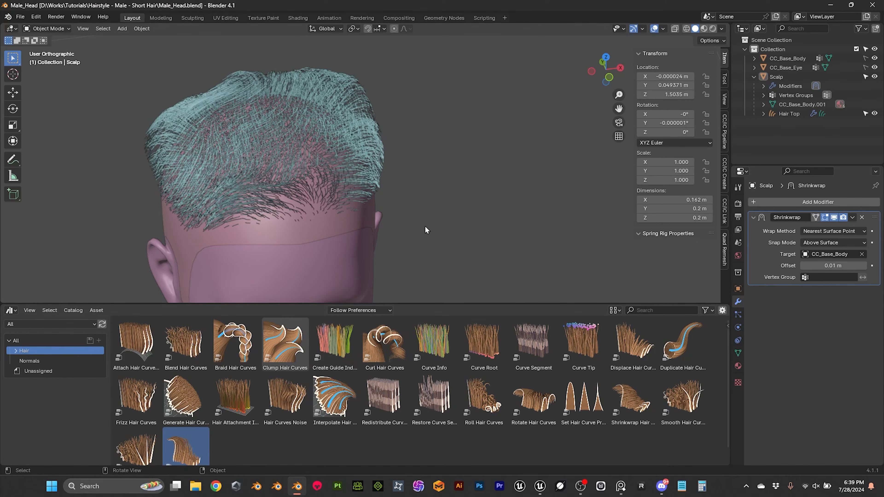
{"action": "middle_click_drag", "start_coordinate": [425, 230], "coordinate": [420, 225]}
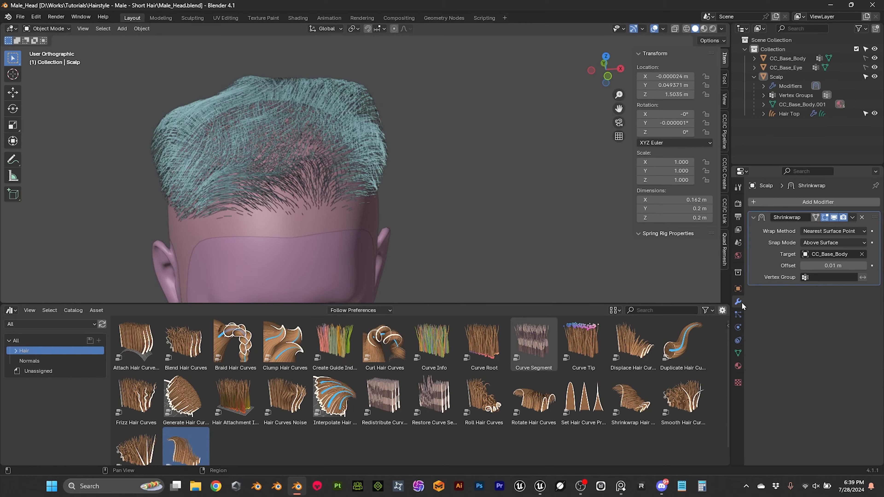
- Select the Hair Top curves and add the Clump Hair Curves asset to them as a modifier
{"action": "left_click", "coordinate": [350, 97]}
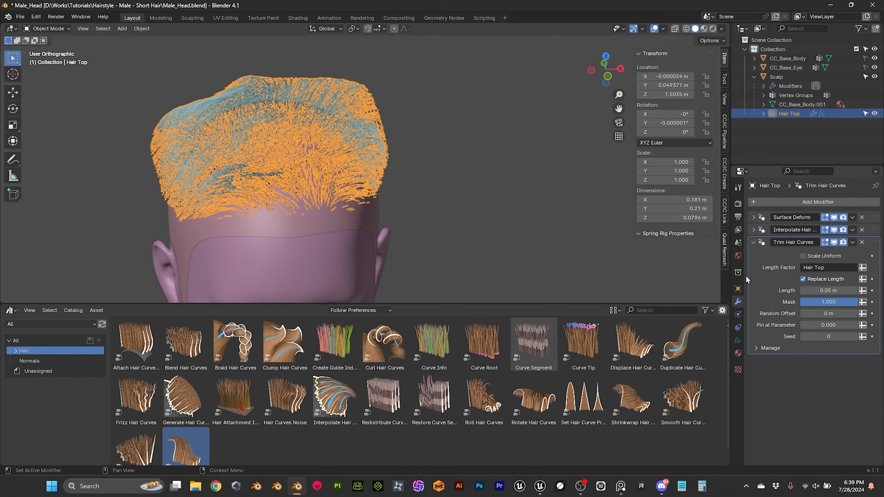
{"action": "left_click", "coordinate": [753, 242]}
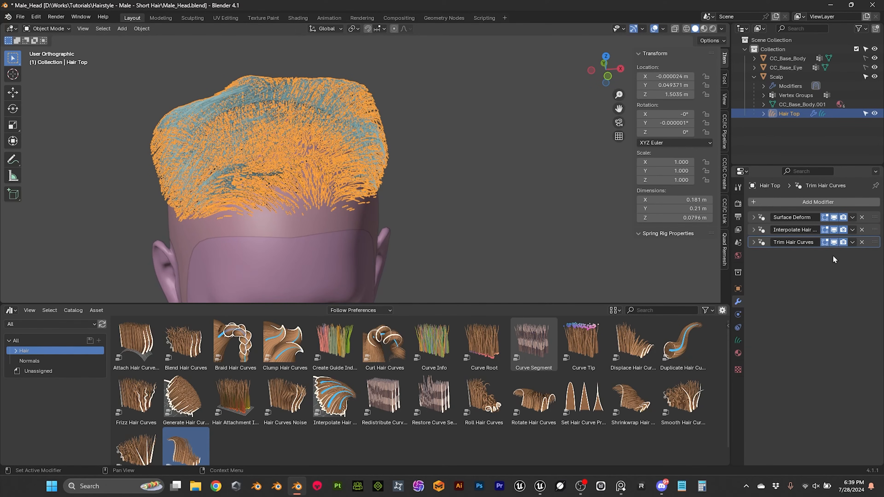
{"action": "left_click_drag", "start_coordinate": [284, 348], "coordinate": [332, 123]}
{"action": "left_click", "coordinate": [444, 142]}
{"action": "middle_click_drag", "start_coordinate": [444, 142], "coordinate": [355, 171]}
{"action": "left_click", "coordinate": [282, 158]}
{"action": "middle_click_drag", "start_coordinate": [304, 161], "coordinate": [333, 169]}
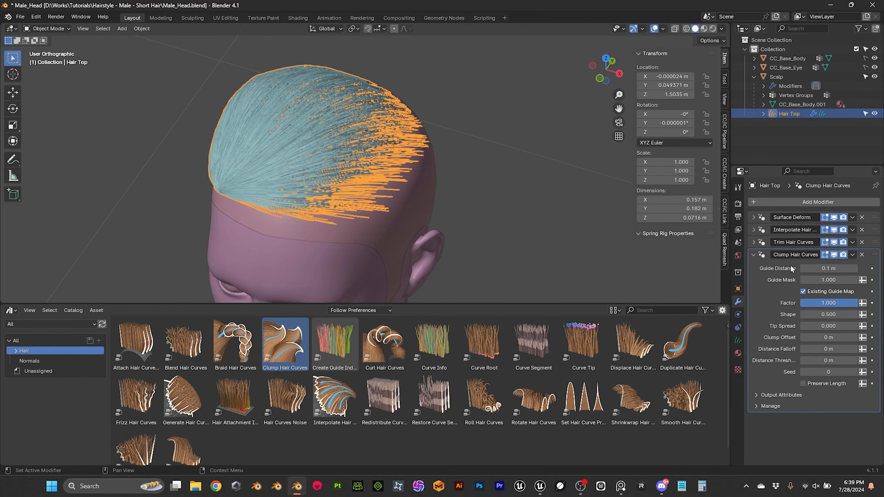
- Disable Existing Guide Map in the Clump Hair Curves modifier
{"action": "left_click", "coordinate": [802, 291]}
{"action": "middle_click_drag", "start_coordinate": [501, 228], "coordinate": [543, 182]}
{"action": "left_click", "coordinate": [495, 227]}
{"action": "left_click", "coordinate": [414, 94]}
{"action": "middle_click_drag", "start_coordinate": [457, 118], "coordinate": [494, 153]}
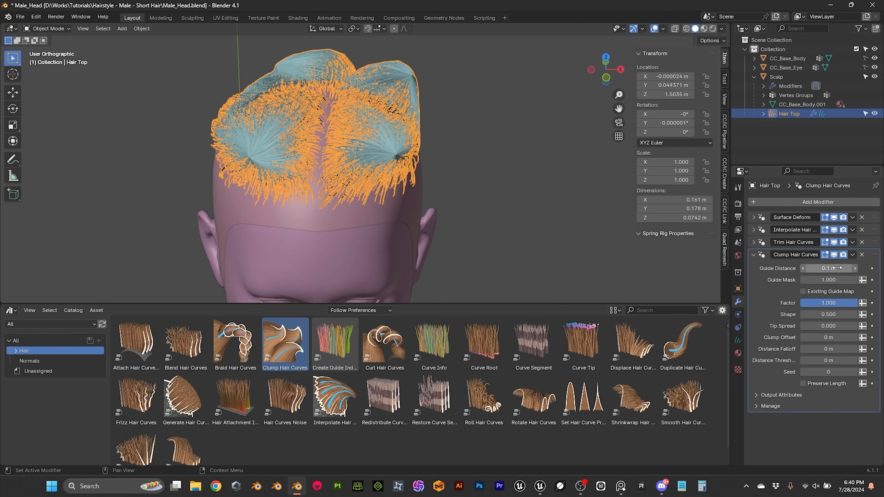
- Set the Clump Hair Curves Guide Distance to 0.01 m and examine the clumps
{"action": "left_click", "coordinate": [824, 270]}
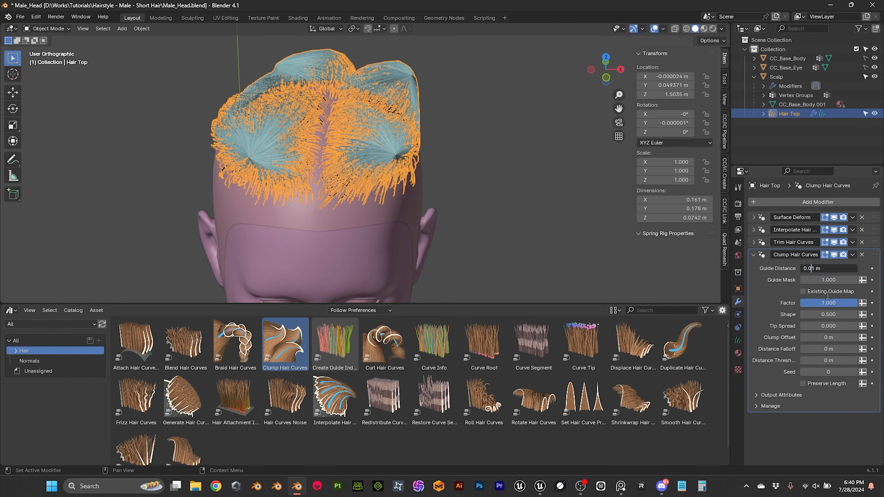
{"action": "key", "text": "Return"}
{"action": "left_click", "coordinate": [523, 184]}
{"action": "middle_click_drag", "start_coordinate": [523, 183], "coordinate": [510, 202]}
{"action": "scroll", "coordinate": [510, 202], "scroll_direction": "up", "scroll_amount": 2}
{"action": "middle_click_drag", "start_coordinate": [393, 172], "coordinate": [372, 164]}
{"action": "scroll", "coordinate": [383, 162], "scroll_direction": "down", "scroll_amount": 3}
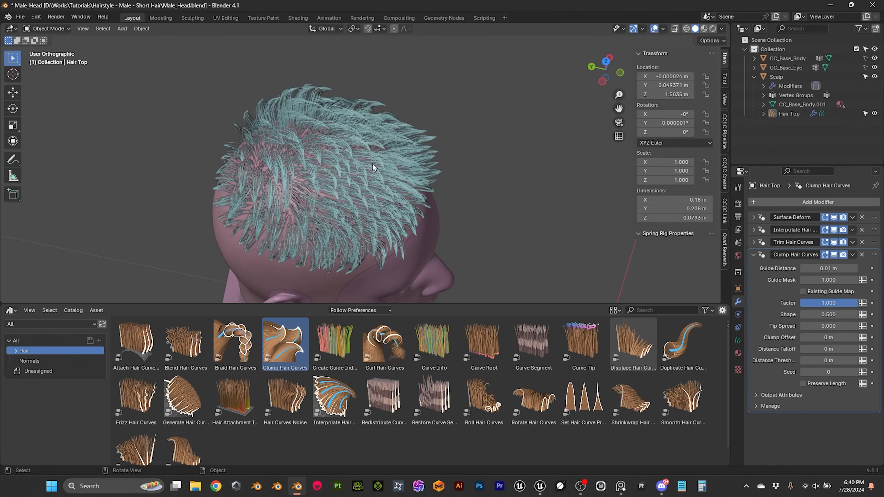
- Set the Guide Distance of the Clump Hair Curves modifier on Hair Top to 0.001 m
{"action": "left_click", "coordinate": [373, 164]}
{"action": "left_click", "coordinate": [829, 270]}
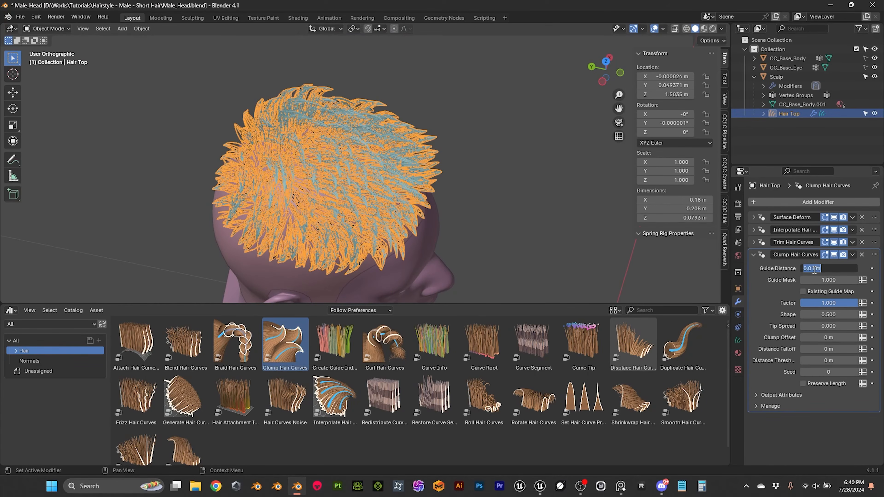
{"action": "key", "text": "Return"}
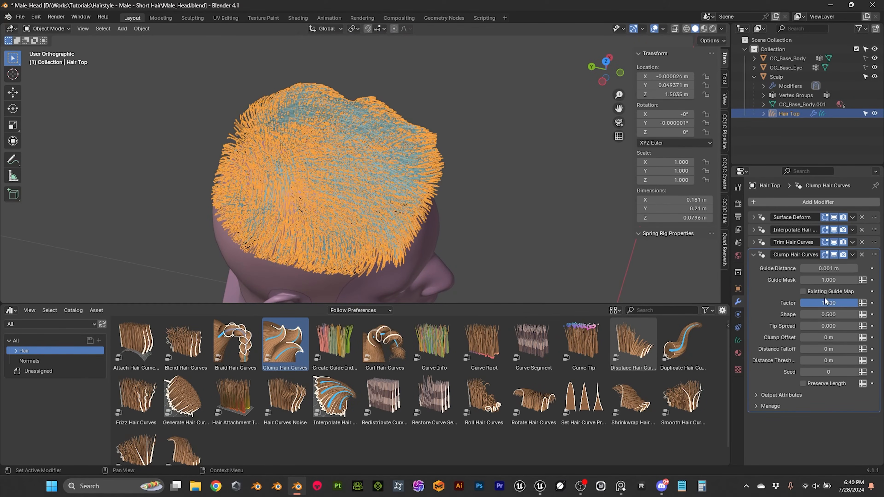
- Set the Guide Distance of the Clump Hair Curves modifier on Hair Top to 0.005 m and examine the clumps
{"action": "left_click", "coordinate": [615, 266]}
{"action": "middle_click_drag", "start_coordinate": [615, 266], "coordinate": [374, 182]}
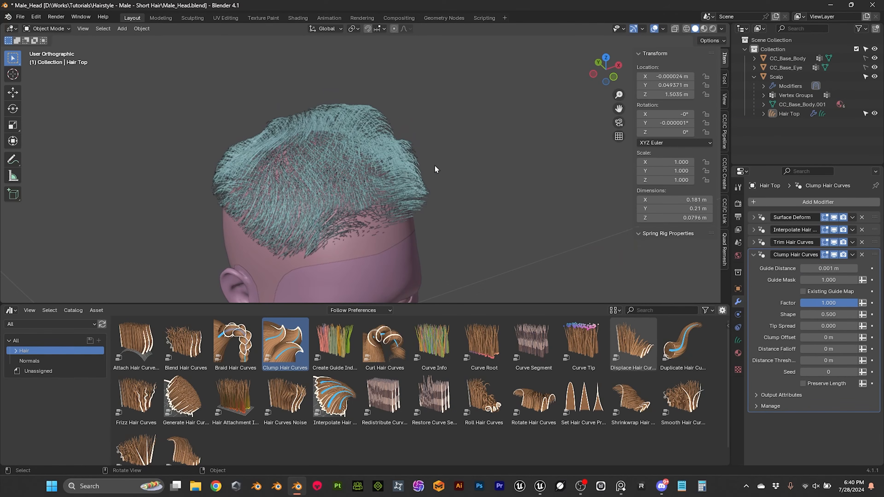
{"action": "left_click", "coordinate": [410, 161]}
{"action": "left_click", "coordinate": [829, 269]}
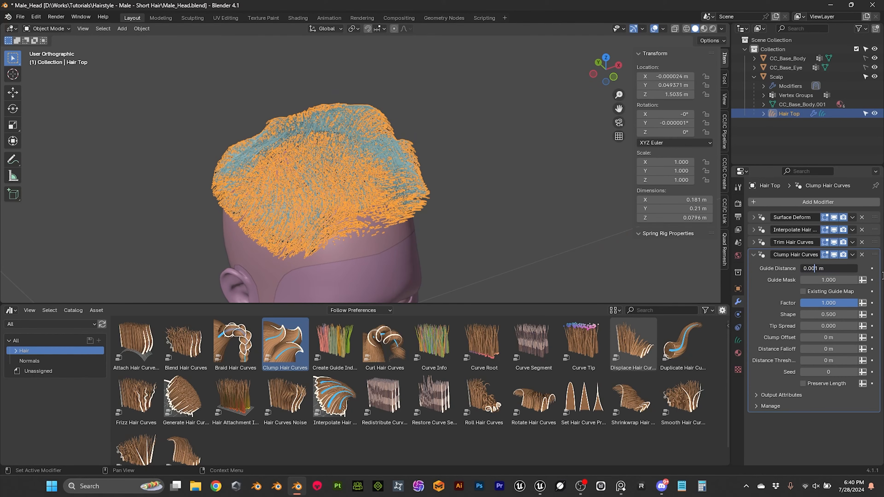
{"action": "type", "text": "5"}
{"action": "key", "text": "Return"}
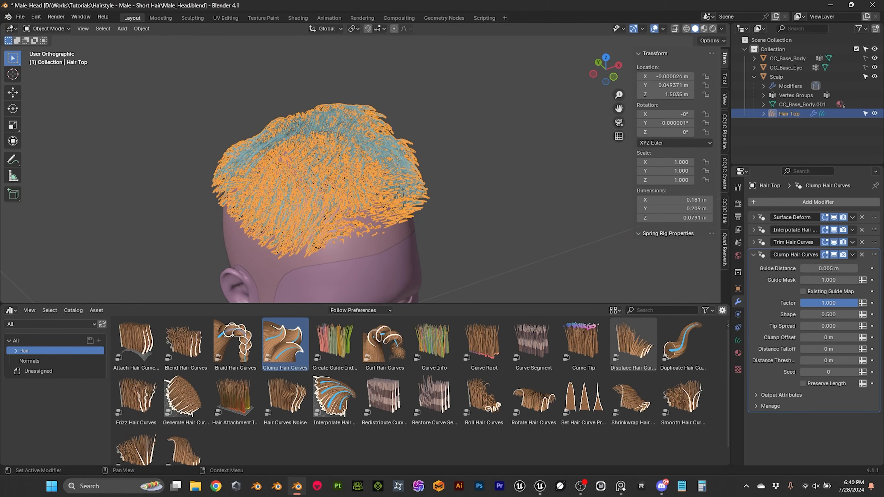
{"action": "left_click", "coordinate": [444, 213]}
{"action": "middle_click_drag", "start_coordinate": [445, 219], "coordinate": [283, 171]}
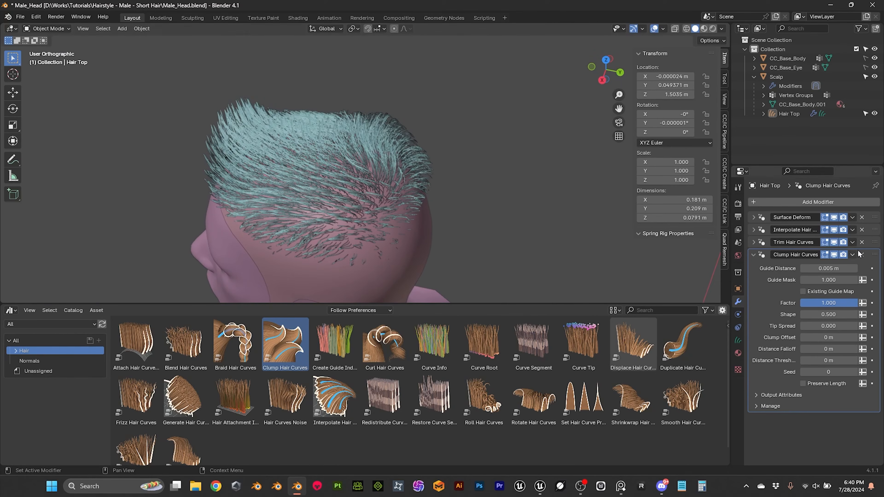
- Duplicate the Clump Hair Curves modifier and set the copy's Guide Distance to 0.0005 m
{"action": "left_click", "coordinate": [753, 255]}
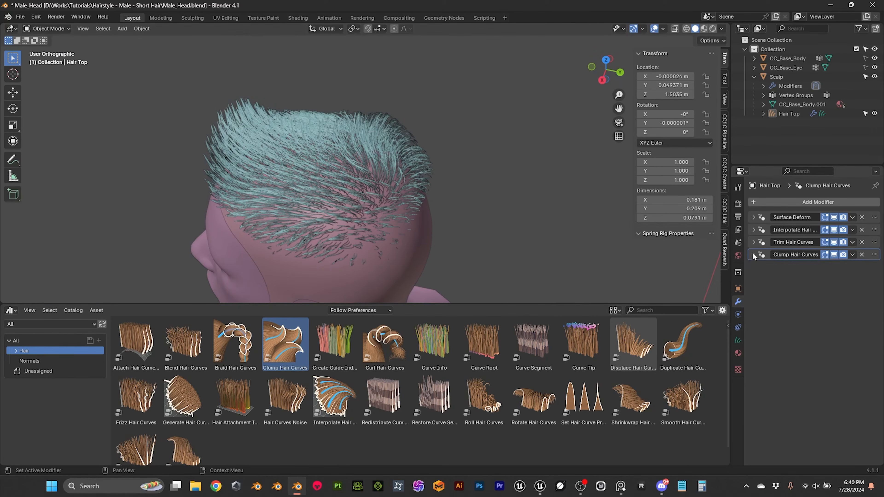
{"action": "left_click", "coordinate": [852, 255]}
{"action": "left_click", "coordinate": [805, 280]}
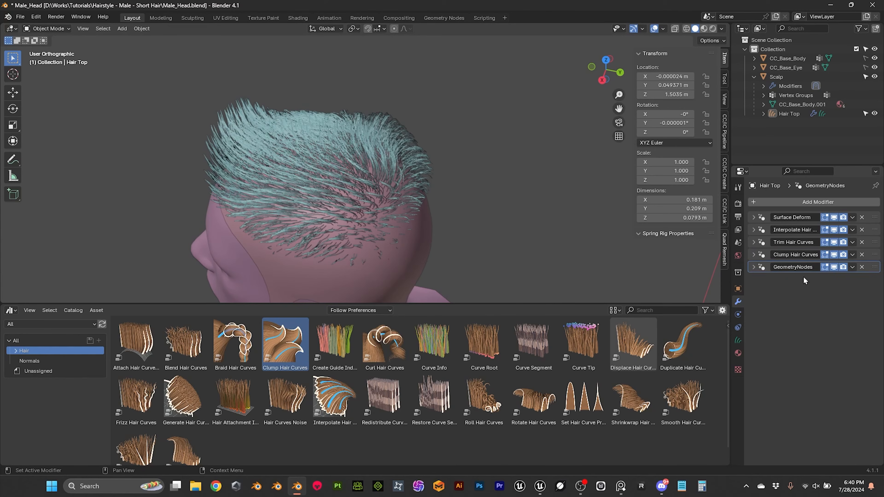
{"action": "left_click", "coordinate": [754, 268]}
{"action": "left_click", "coordinate": [832, 281]}
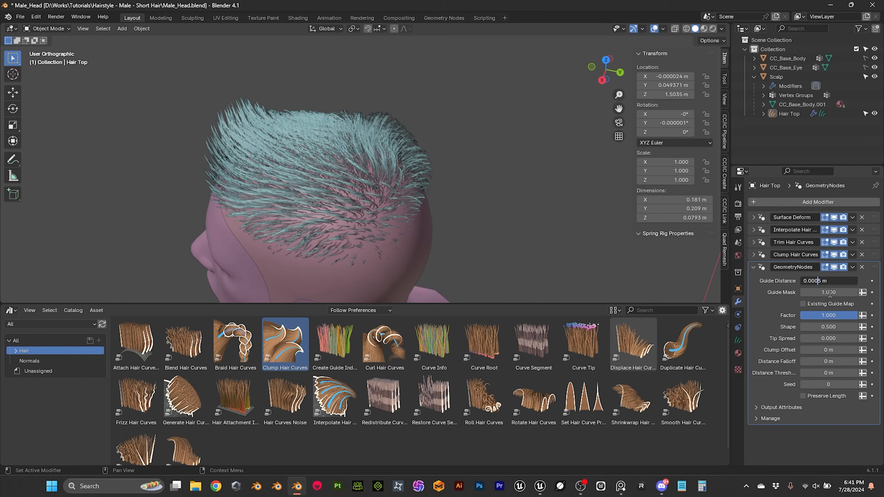
{"action": "key", "text": "Return"}
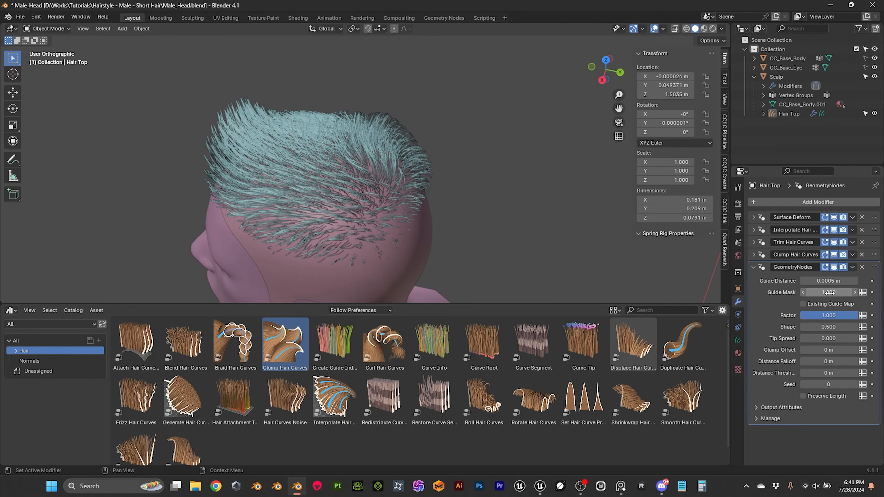
{"action": "middle_click_drag", "start_coordinate": [367, 111], "coordinate": [371, 186]}
{"action": "scroll", "coordinate": [357, 195], "scroll_direction": "up", "scroll_amount": 1}
{"action": "scroll", "coordinate": [379, 200], "scroll_direction": "down", "scroll_amount": 2}
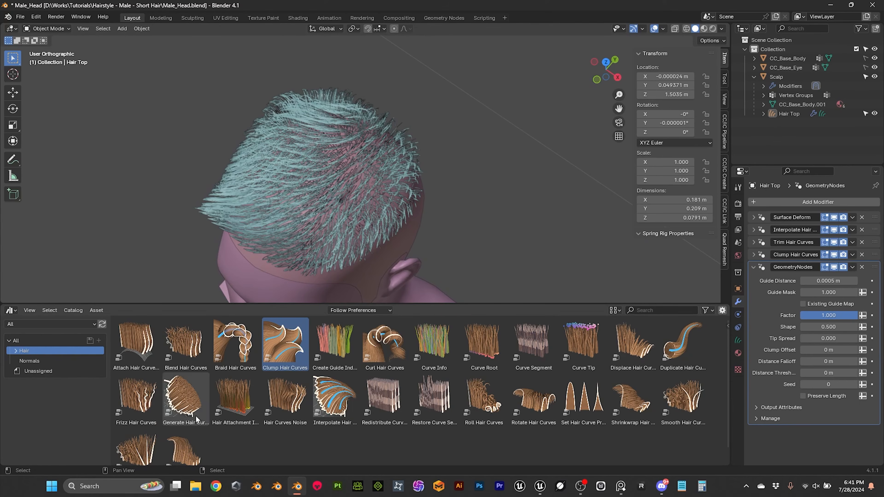
- Add the Hair Curves Noise asset to the Hair Top curves as a modifier
{"action": "scroll", "coordinate": [195, 416], "scroll_direction": "down", "scroll_amount": 1}
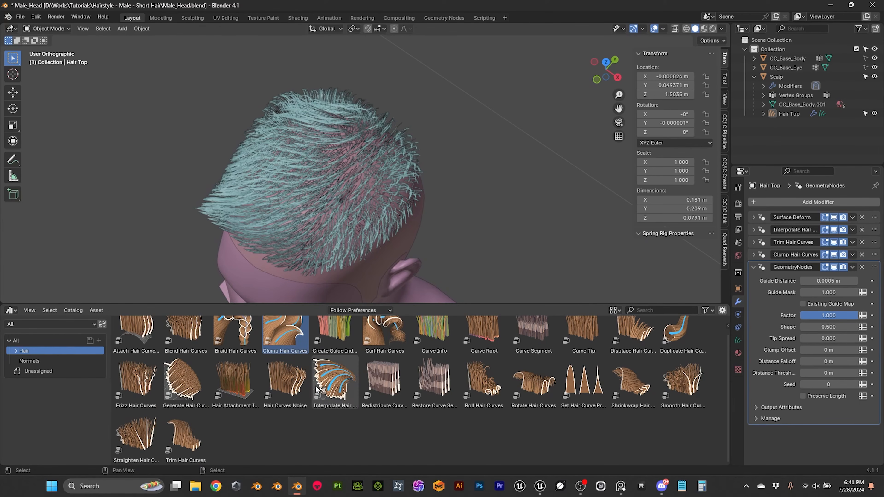
{"action": "scroll", "coordinate": [315, 389], "scroll_direction": "up", "scroll_amount": 1}
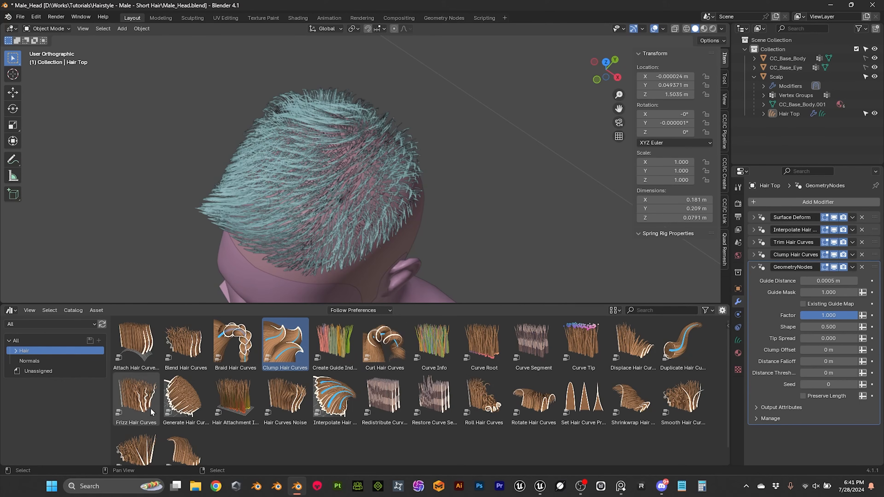
{"action": "scroll", "coordinate": [140, 407], "scroll_direction": "down", "scroll_amount": 1}
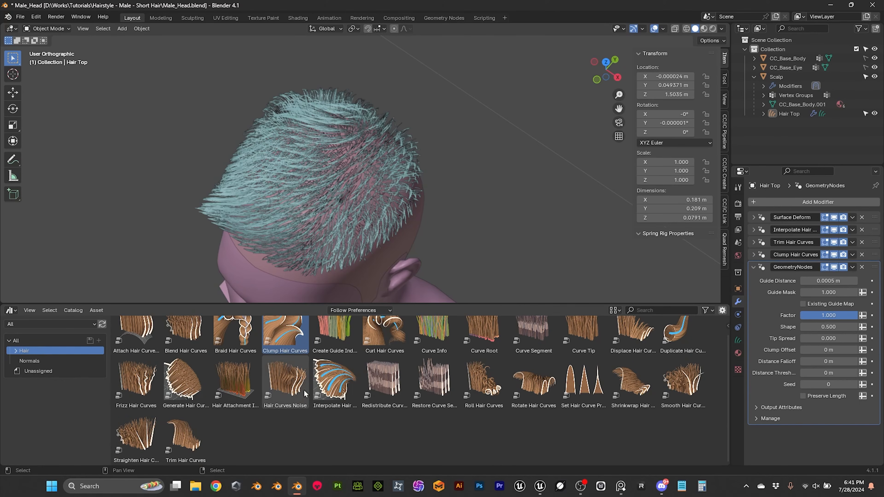
{"action": "scroll", "coordinate": [341, 388], "scroll_direction": "up", "scroll_amount": 1}
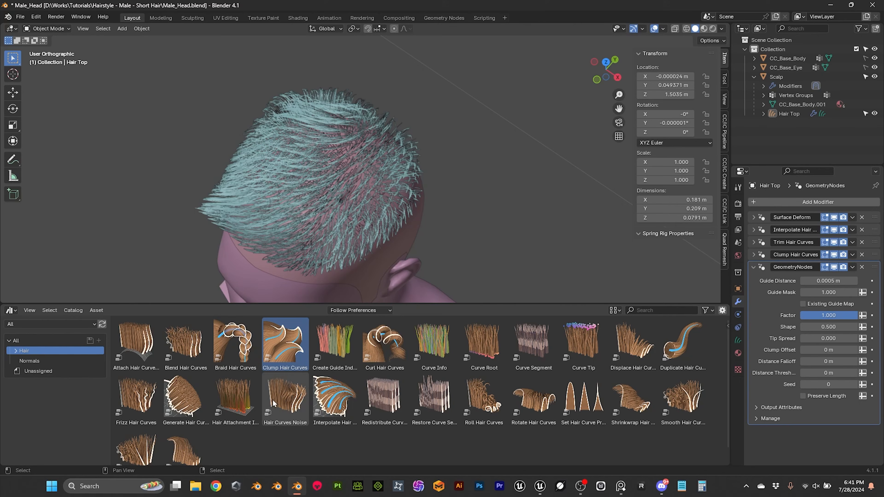
{"action": "left_click_drag", "start_coordinate": [289, 405], "coordinate": [264, 174]}
{"action": "middle_click_drag", "start_coordinate": [453, 207], "coordinate": [494, 178]}
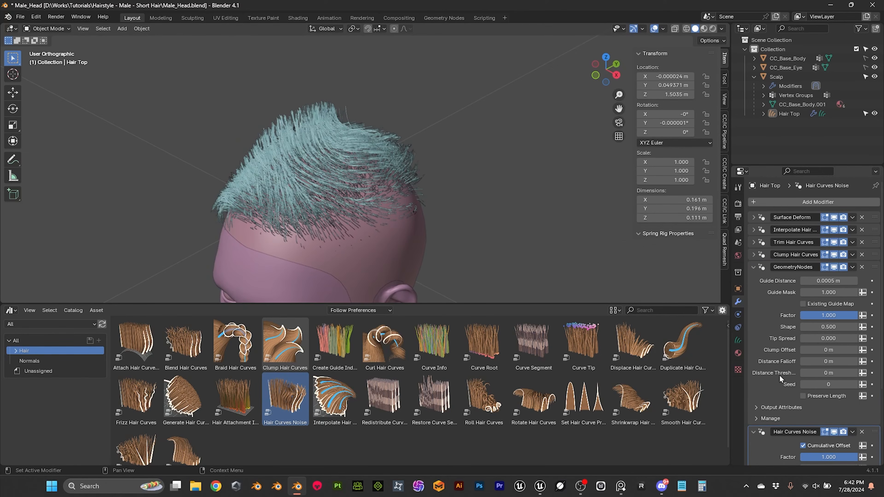
- Set the Hair Curves Noise Distance to 0.001 m and compare the hair with the modifier off and on
{"action": "scroll", "coordinate": [770, 371], "scroll_direction": "down", "scroll_amount": 6}
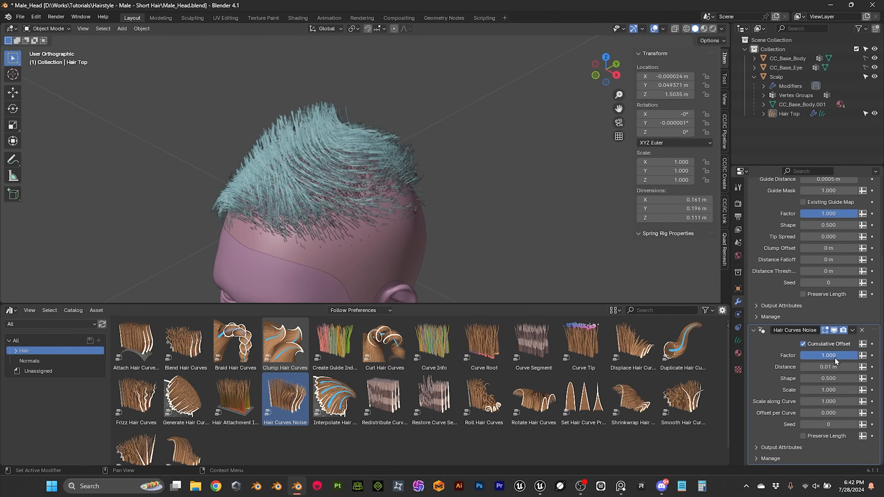
{"action": "left_click", "coordinate": [803, 343]}
{"action": "left_click", "coordinate": [803, 343]}
{"action": "left_click", "coordinate": [822, 353]}
{"action": "left_click", "coordinate": [827, 354]}
{"action": "key", "text": "Return"}
{"action": "left_click", "coordinate": [814, 367]}
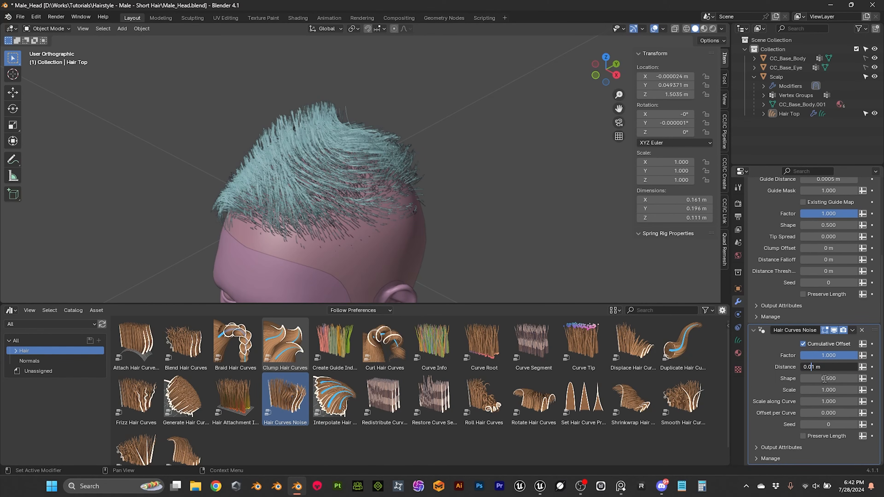
{"action": "key", "text": "Return"}
{"action": "middle_click_drag", "start_coordinate": [434, 178], "coordinate": [483, 254]}
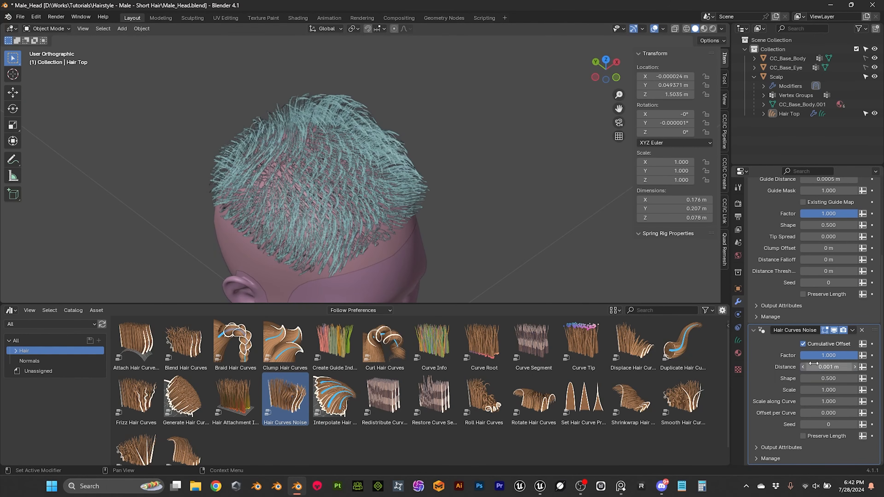
{"action": "left_click", "coordinate": [834, 331]}
{"action": "left_click", "coordinate": [835, 331]}
{"action": "middle_click_drag", "start_coordinate": [453, 213], "coordinate": [300, 218]}
{"action": "scroll", "coordinate": [301, 218], "scroll_direction": "up", "scroll_amount": 2}
- Set the Hair Curves Noise Distance to 0.005 m and inspect the hair from several angles
{"action": "left_click", "coordinate": [831, 367]}
{"action": "left_click", "coordinate": [818, 367]}
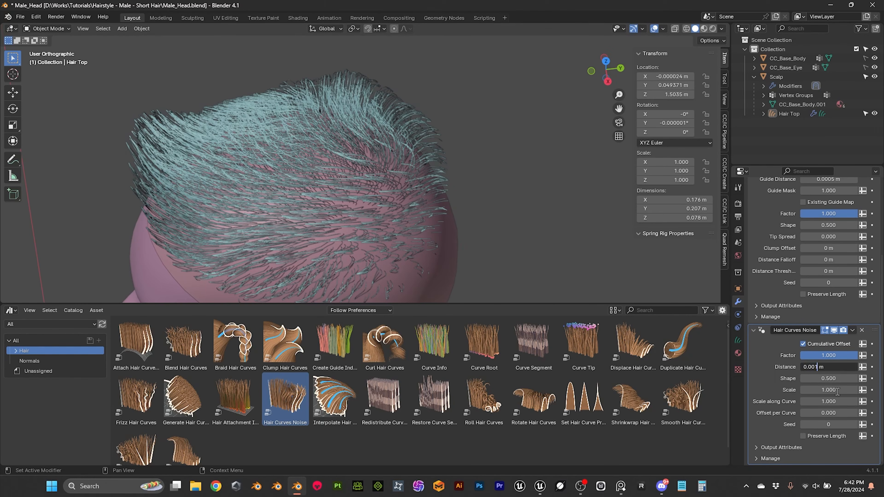
{"action": "type", "text": "5"}
{"action": "key", "text": "Return"}
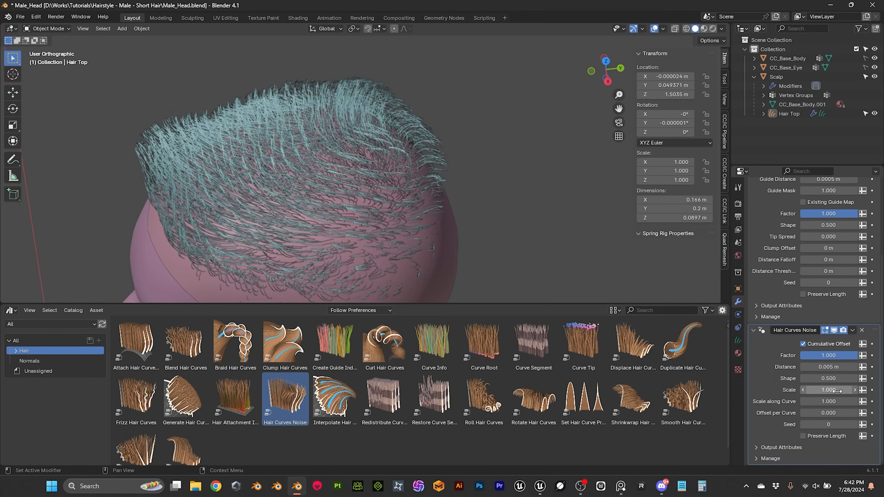
{"action": "middle_click_drag", "start_coordinate": [412, 216], "coordinate": [85, 141]}
{"action": "mouse_move", "coordinate": [288, 152]}
{"action": "middle_mouse_down"}
{"action": "mouse_move", "coordinate": [207, 162]}
{"action": "mouse_move", "coordinate": [475, 161]}
{"action": "mouse_move", "coordinate": [535, 175]}
{"action": "mouse_move", "coordinate": [542, 227]}
{"action": "mouse_move", "coordinate": [490, 247]}
{"action": "mouse_move", "coordinate": [338, 208]}
{"action": "mouse_move", "coordinate": [353, 199]}
{"action": "middle_mouse_up"}
{"action": "middle_click_drag", "start_coordinate": [448, 192], "coordinate": [481, 209]}
{"action": "middle_click_drag", "start_coordinate": [345, 157], "coordinate": [397, 158]}
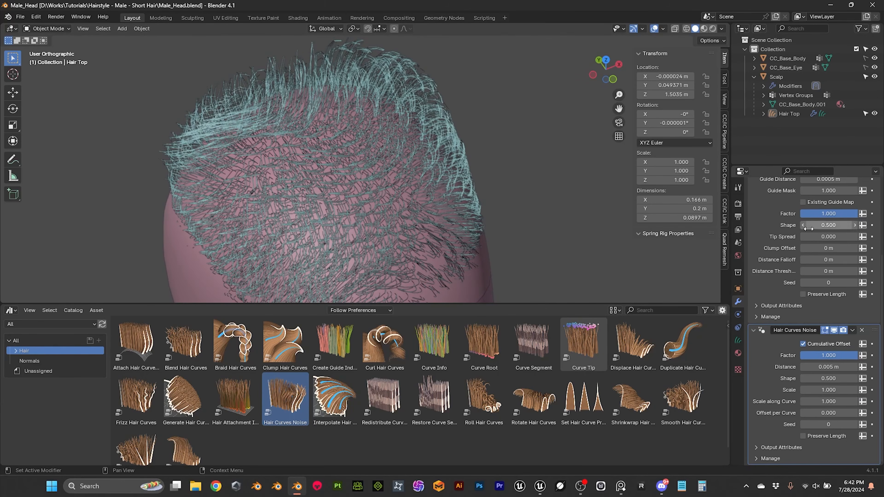
- Add the Set Hair Curve Profile asset to Hair Top and move its modifier to the top of the stack
{"action": "scroll", "coordinate": [796, 245], "scroll_direction": "up", "scroll_amount": 5}
{"action": "left_click", "coordinate": [751, 266]}
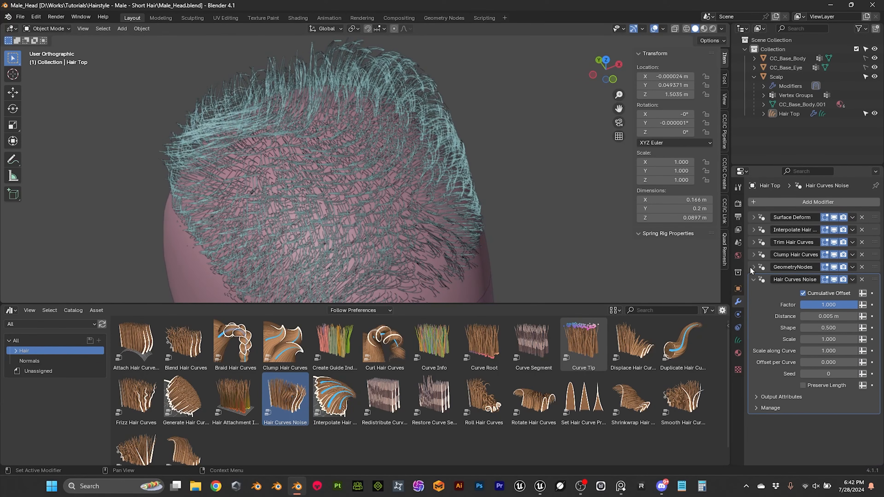
{"action": "left_click", "coordinate": [754, 279]}
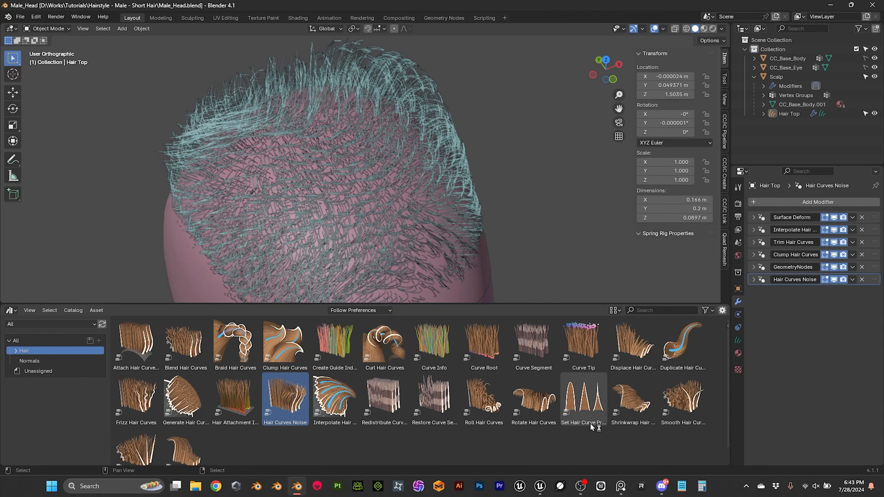
{"action": "left_click_drag", "start_coordinate": [589, 421], "coordinate": [395, 76]}
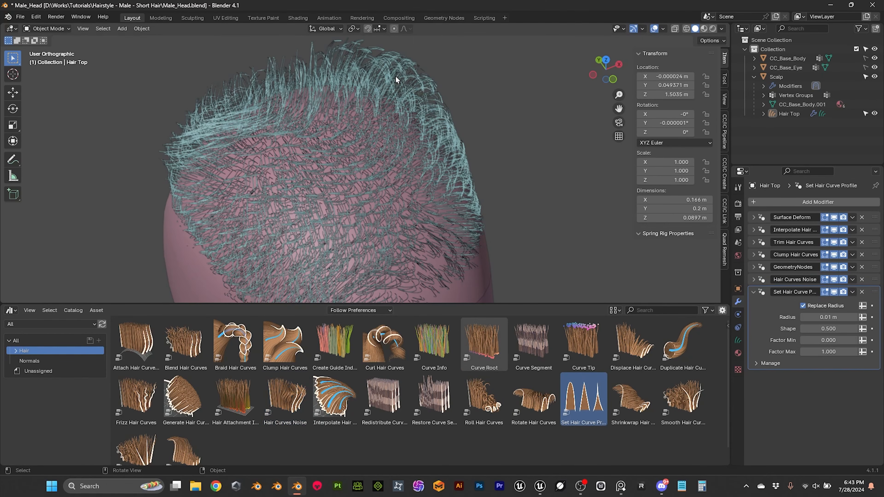
{"action": "left_click", "coordinate": [753, 293]}
{"action": "left_click_drag", "start_coordinate": [875, 293], "coordinate": [873, 207]}
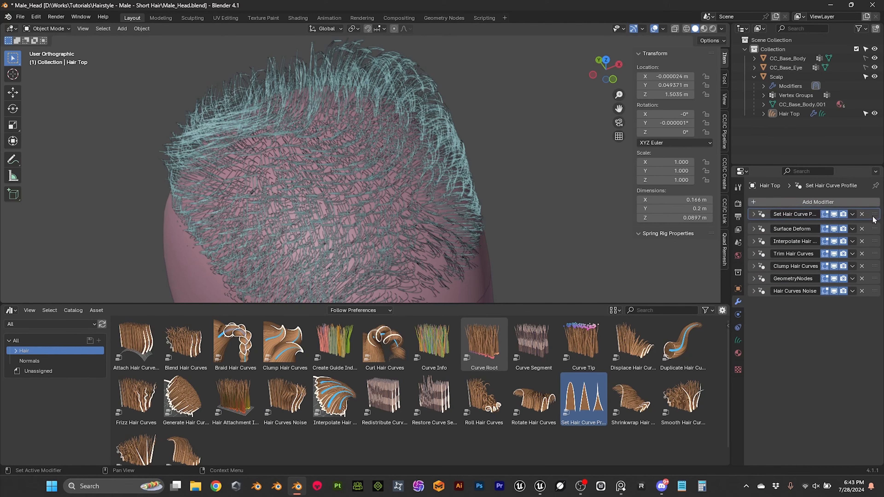
{"action": "left_click", "coordinate": [833, 231]}
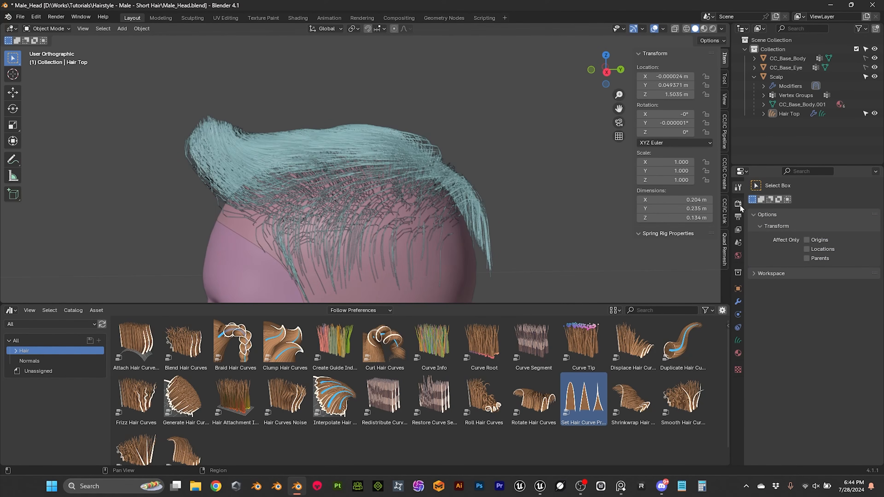
- Set the Curves shape in the scene's EEVEE render settings to Strip
{"action": "left_click", "coordinate": [738, 204]}
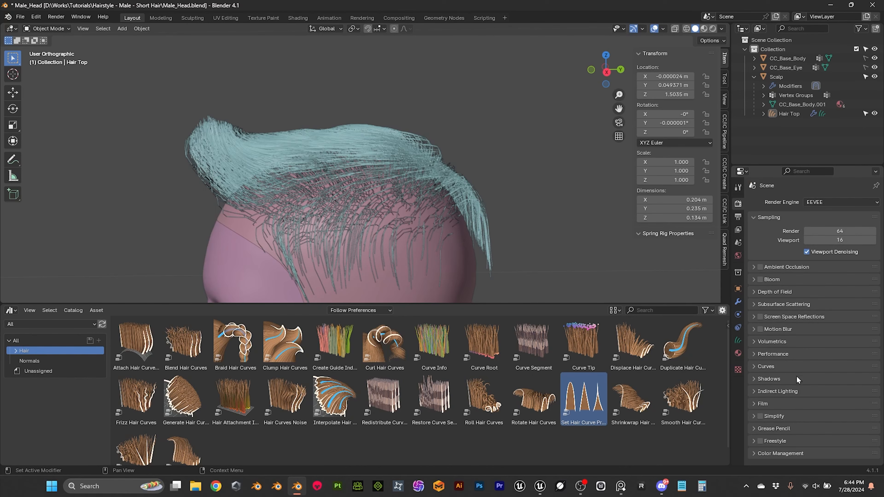
{"action": "left_click", "coordinate": [762, 366]}
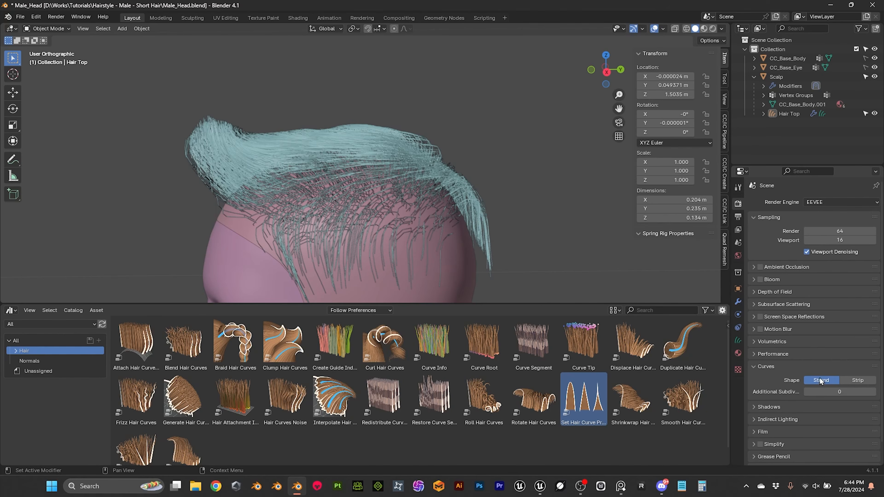
{"action": "left_click", "coordinate": [864, 381]}
{"action": "middle_click_drag", "start_coordinate": [375, 160], "coordinate": [501, 236]}
{"action": "scroll", "coordinate": [504, 226], "scroll_direction": "down", "scroll_amount": 5}
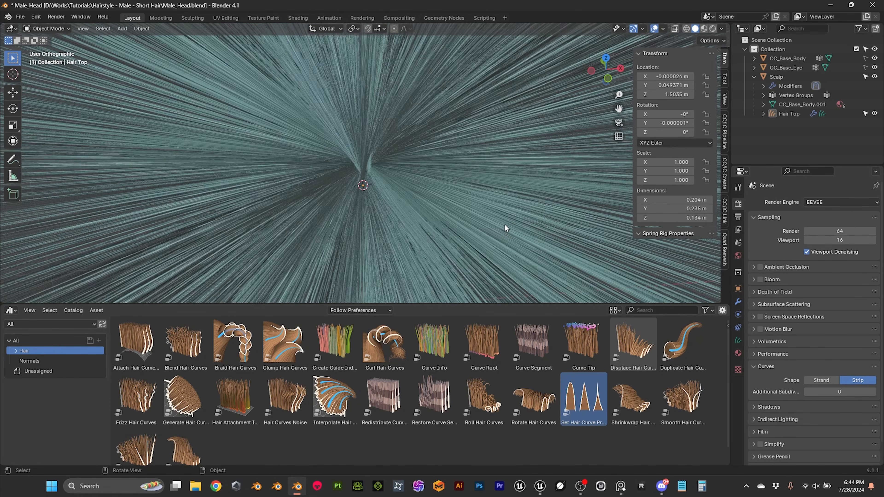
{"action": "scroll", "coordinate": [505, 223], "scroll_direction": "up", "scroll_amount": 5}
{"action": "left_click", "coordinate": [738, 193]}
{"action": "middle_click_drag", "start_coordinate": [430, 230], "coordinate": [404, 179]}
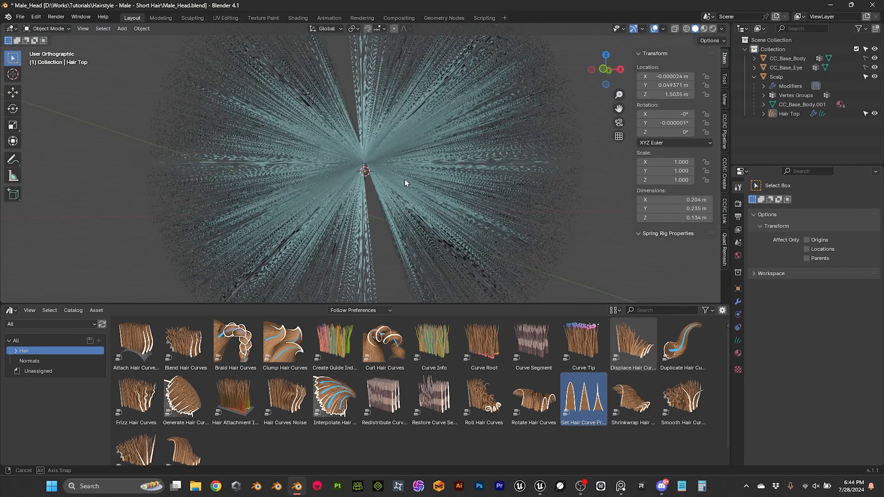
{"action": "scroll", "coordinate": [404, 181], "scroll_direction": "up", "scroll_amount": 20}
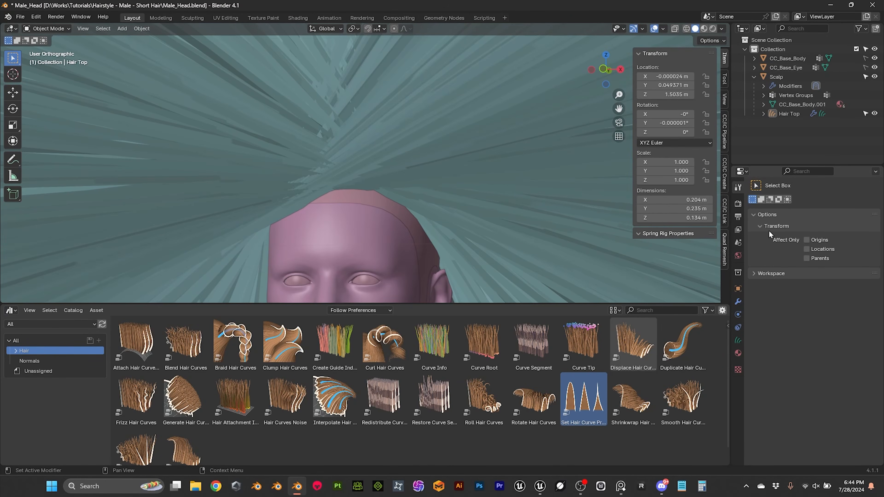
- Set the Radius of Hair Top's Set Hair Curve Profile modifier to 0.01 m
{"action": "left_click", "coordinate": [738, 301]}
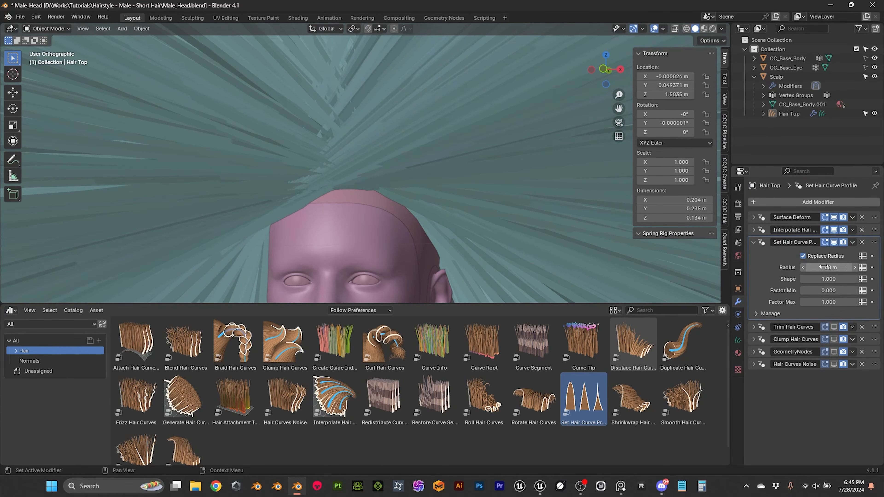
{"action": "left_click", "coordinate": [813, 267]}
{"action": "type", "text": "0."}
{"action": "key", "text": "Return"}
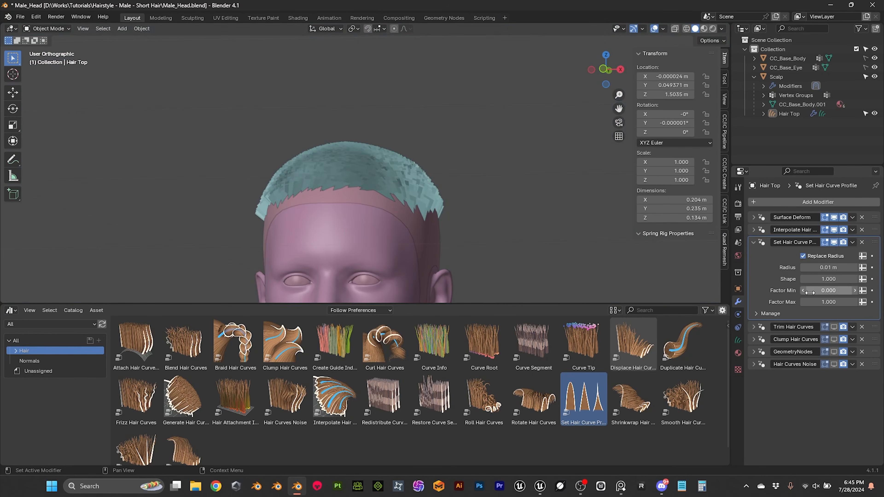
{"action": "middle_click_drag", "start_coordinate": [452, 209], "coordinate": [470, 185]}
- Reduce the Set Hair Curve Profile Radius to 0.001 m and inspect the strands at the front hairline
{"action": "left_click", "coordinate": [832, 268]}
{"action": "left_click", "coordinate": [811, 267]}
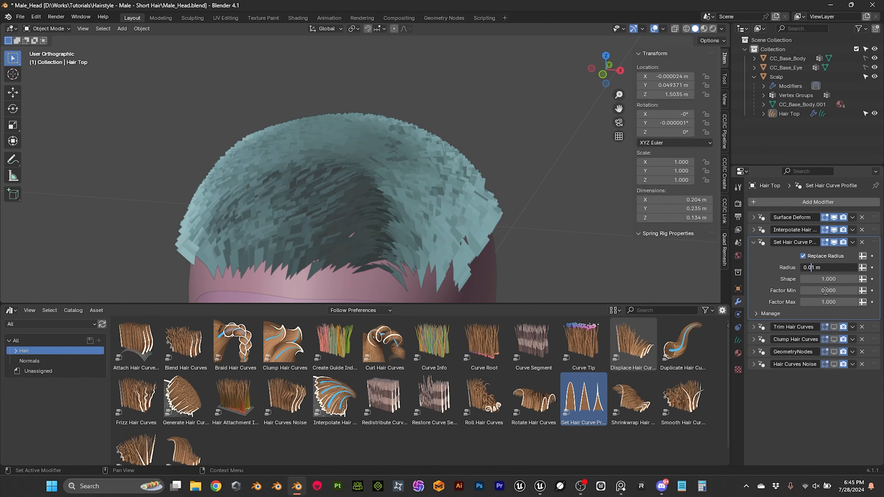
{"action": "type", "text": "0"}
{"action": "key", "text": "Return"}
{"action": "middle_click_drag", "start_coordinate": [516, 249], "coordinate": [310, 126]}
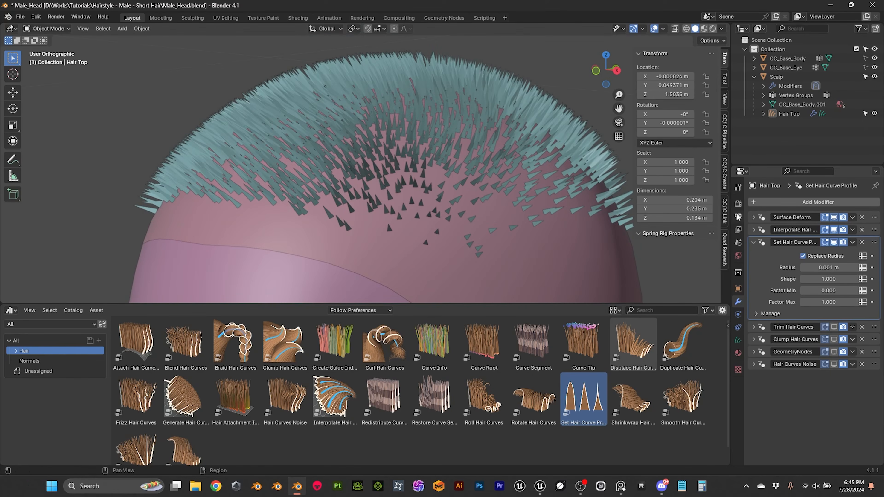
- Turn the viewport display of Hair Top's Trim Hair Curves, Clump Hair Curves, GeometryNodes and Hair Curves Noise modifiers back on
{"action": "left_click", "coordinate": [834, 328]}
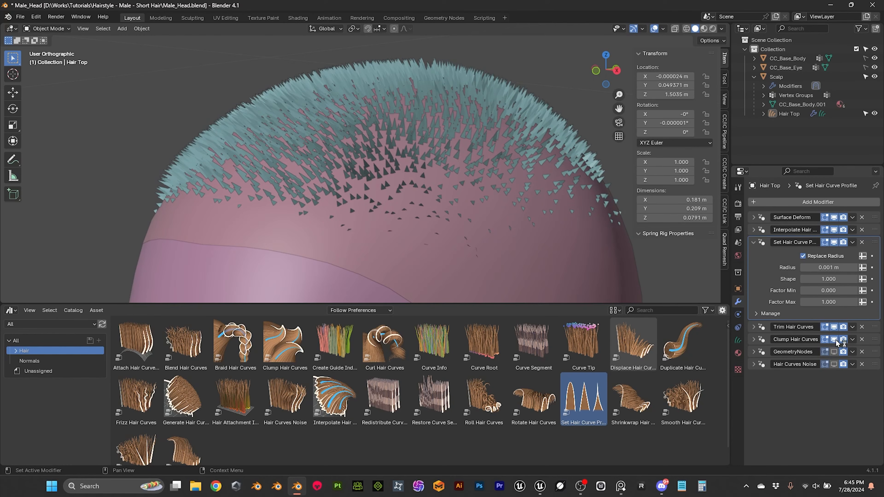
{"action": "left_click", "coordinate": [834, 352]}
{"action": "left_click", "coordinate": [834, 364]}
{"action": "middle_click_drag", "start_coordinate": [556, 216], "coordinate": [488, 199]}
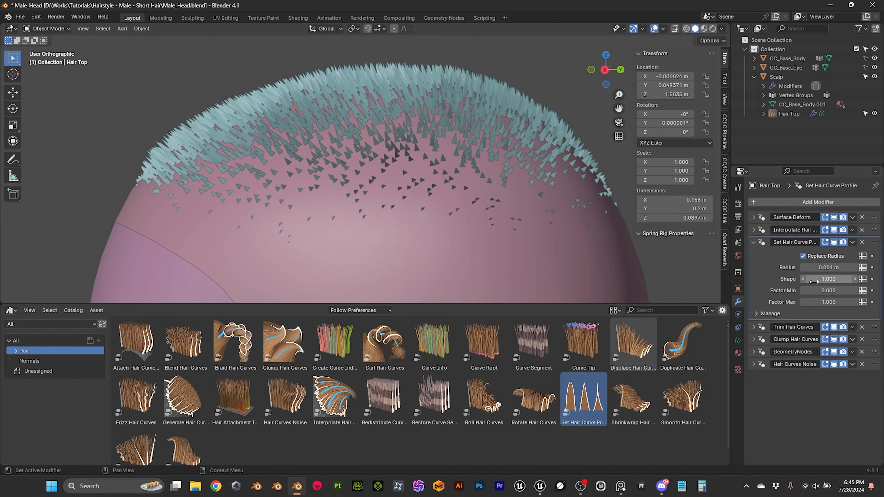
- Raise the Factor Min of Hair Top's Set Hair Curve Profile modifier to 1 and check the strand thickness at the front
{"action": "mouse_move", "coordinate": [829, 291]}
{"action": "left_mouse_down"}
{"action": "mouse_move", "coordinate": [870, 291]}
{"action": "mouse_move", "coordinate": [821, 290]}
{"action": "mouse_move", "coordinate": [838, 290]}
{"action": "left_mouse_up"}
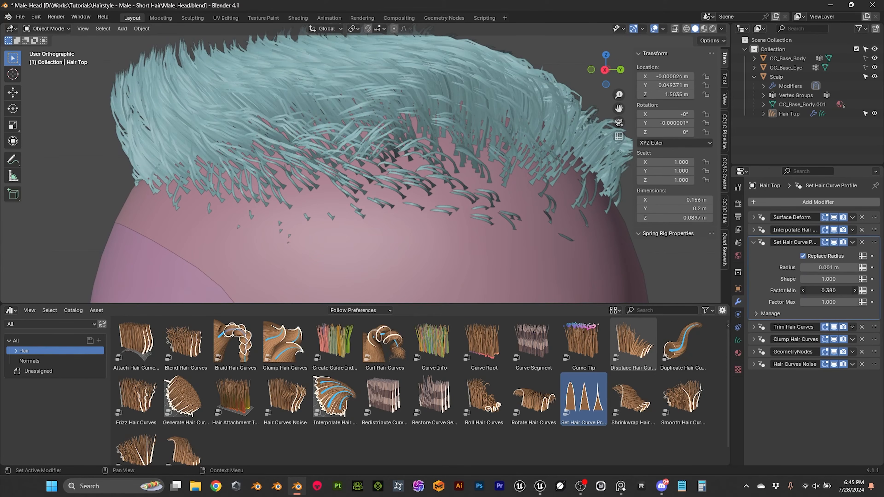
{"action": "middle_click_drag", "start_coordinate": [487, 223], "coordinate": [230, 146]}
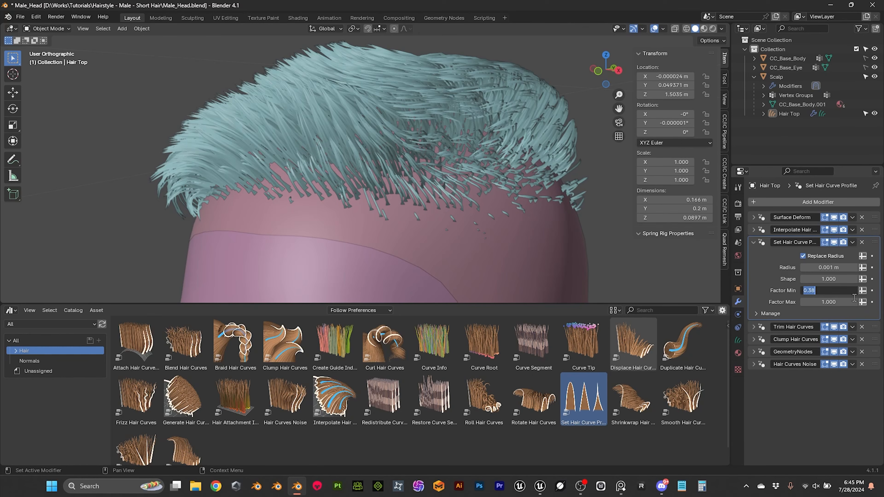
{"action": "type", "text": "1"}
{"action": "key", "text": "Return"}
{"action": "middle_click_drag", "start_coordinate": [483, 238], "coordinate": [508, 210]}
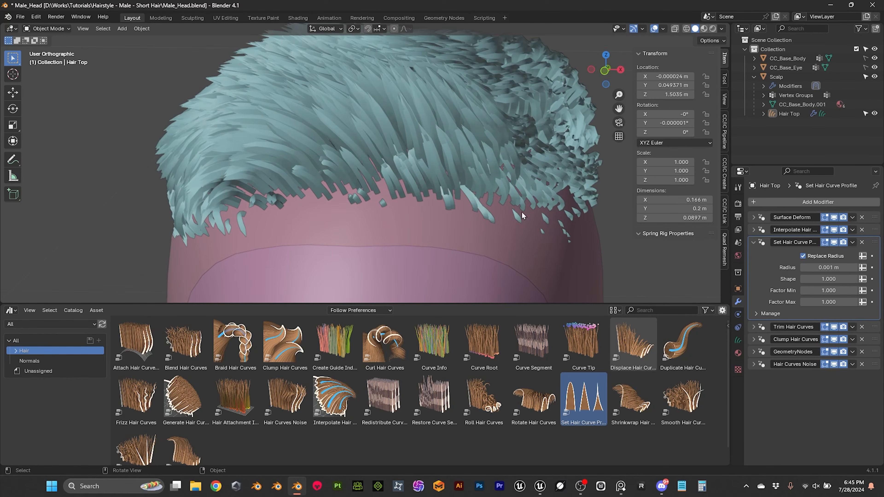
{"action": "middle_click_drag", "start_coordinate": [448, 172], "coordinate": [457, 197]}
{"action": "scroll", "coordinate": [405, 185], "scroll_direction": "up", "scroll_amount": 1}
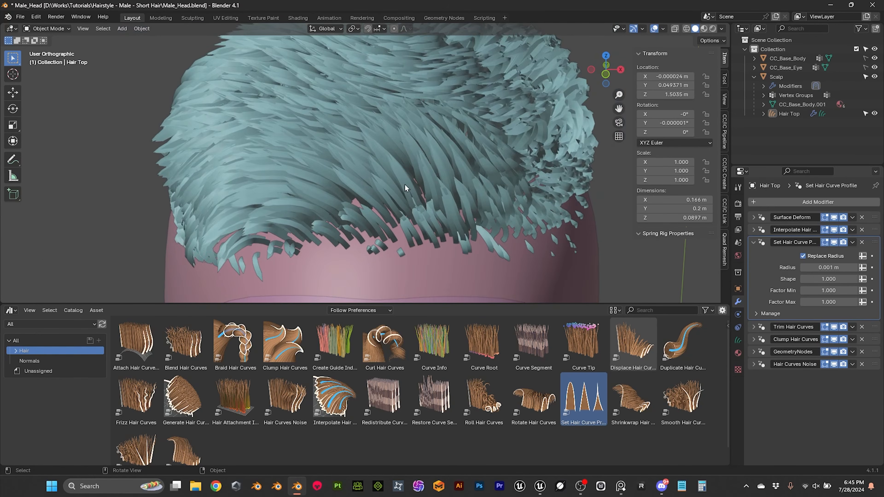
{"action": "scroll", "coordinate": [403, 163], "scroll_direction": "up", "scroll_amount": 1}
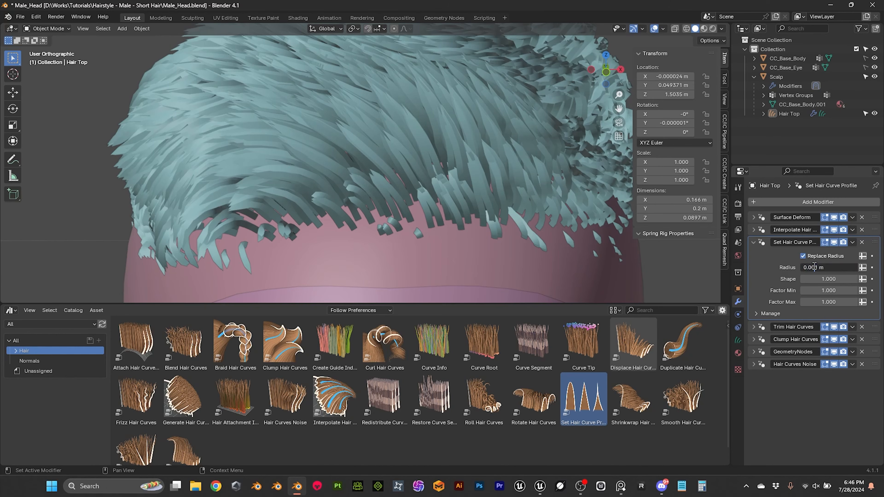
- Try a Radius of 0.005 m in the Set Hair Curve Profile modifier and inspect the thickened strands
{"action": "type", "text": "5"}
{"action": "key", "text": "Return"}
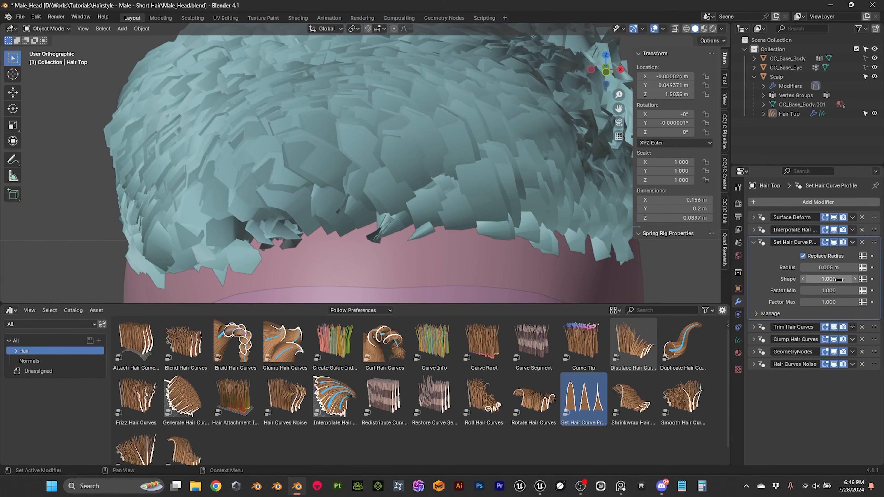
{"action": "scroll", "coordinate": [534, 189], "scroll_direction": "down", "scroll_amount": 2}
{"action": "middle_click_drag", "start_coordinate": [496, 191], "coordinate": [374, 157]}
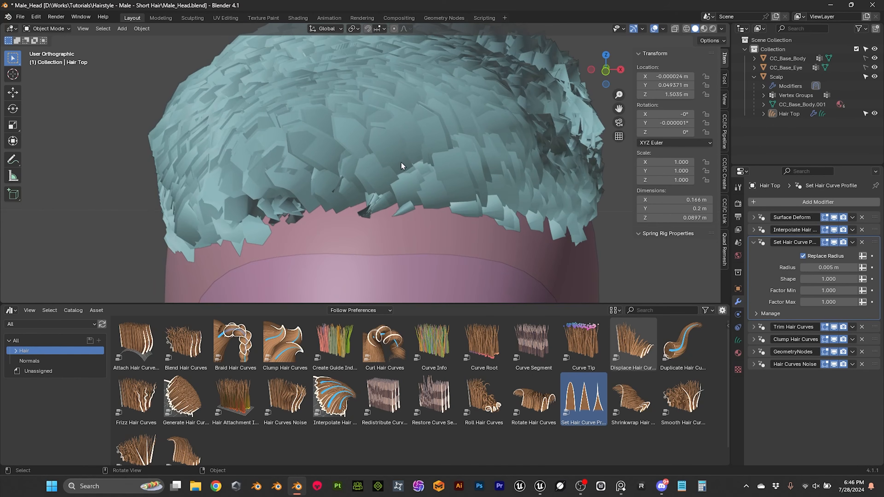
{"action": "middle_click_drag", "start_coordinate": [405, 156], "coordinate": [395, 177]}
{"action": "middle_click_drag", "start_coordinate": [267, 180], "coordinate": [331, 172]}
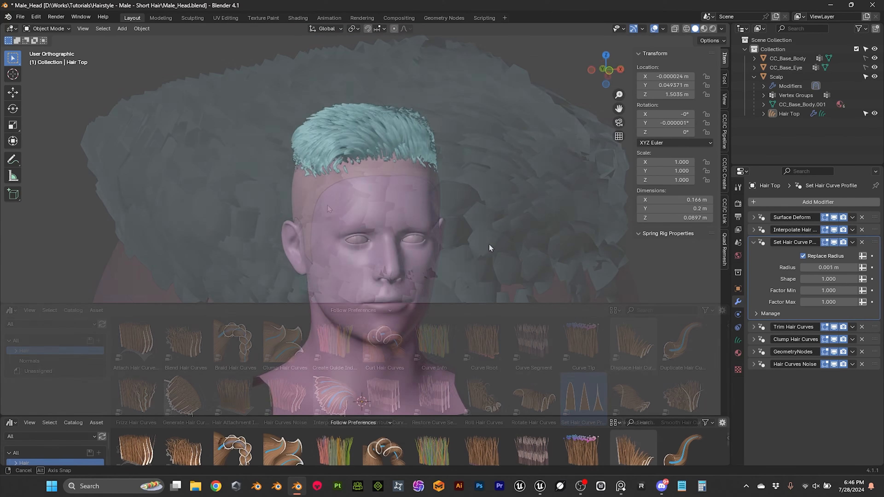
- Examine the hairstyle on the whole head from the front and in side profile
{"action": "mouse_move", "coordinate": [489, 244]}
{"action": "middle_mouse_down"}
{"action": "mouse_move", "coordinate": [535, 242]}
{"action": "mouse_move", "coordinate": [456, 248]}
{"action": "mouse_move", "coordinate": [481, 253]}
{"action": "mouse_move", "coordinate": [482, 233]}
{"action": "middle_mouse_up"}
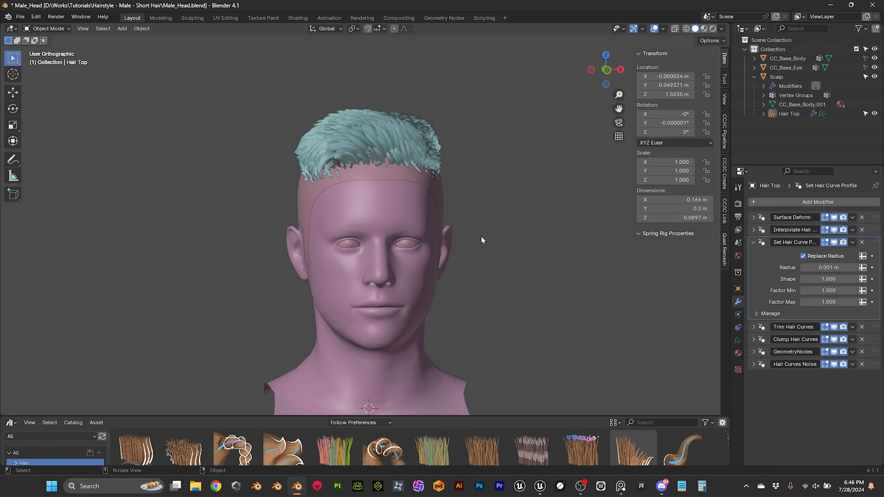
{"action": "middle_click_drag", "start_coordinate": [512, 245], "coordinate": [400, 250]}
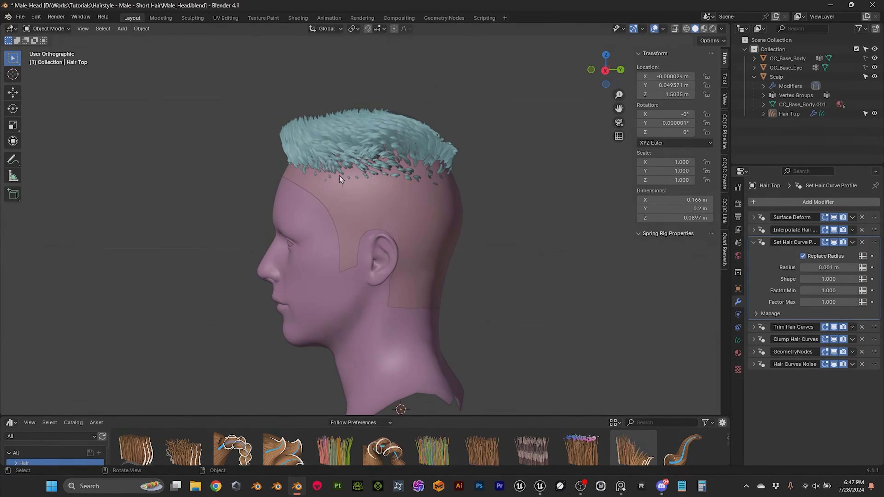